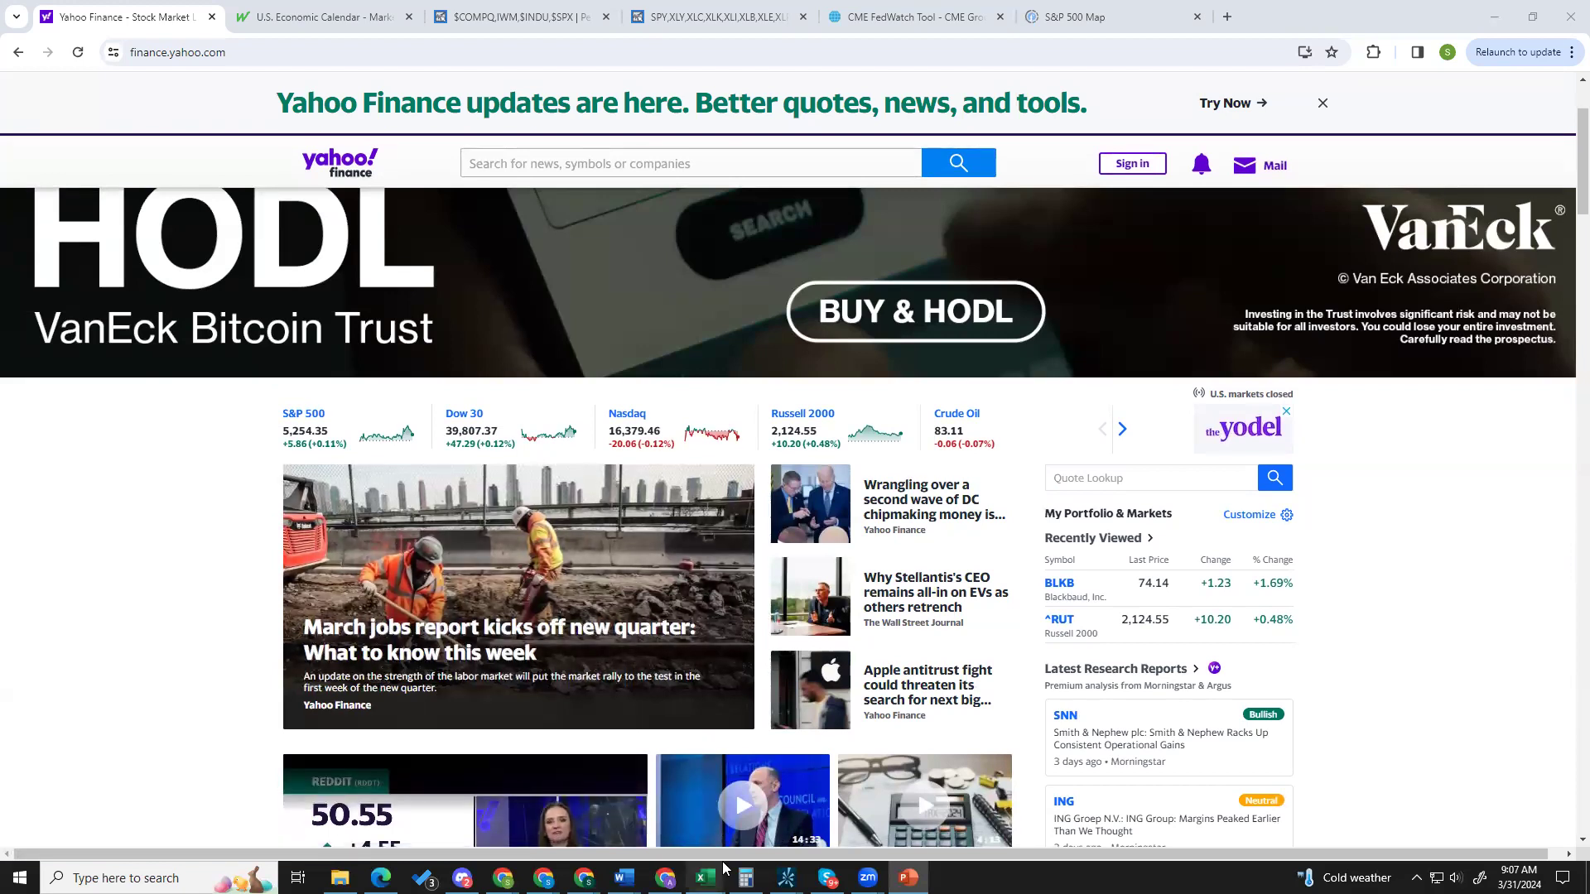
Switch to the MWAG Trading Market Posture workbook in Excel and insert a copy of the 24-Mar column directly before it.
mouse_move(705, 877)
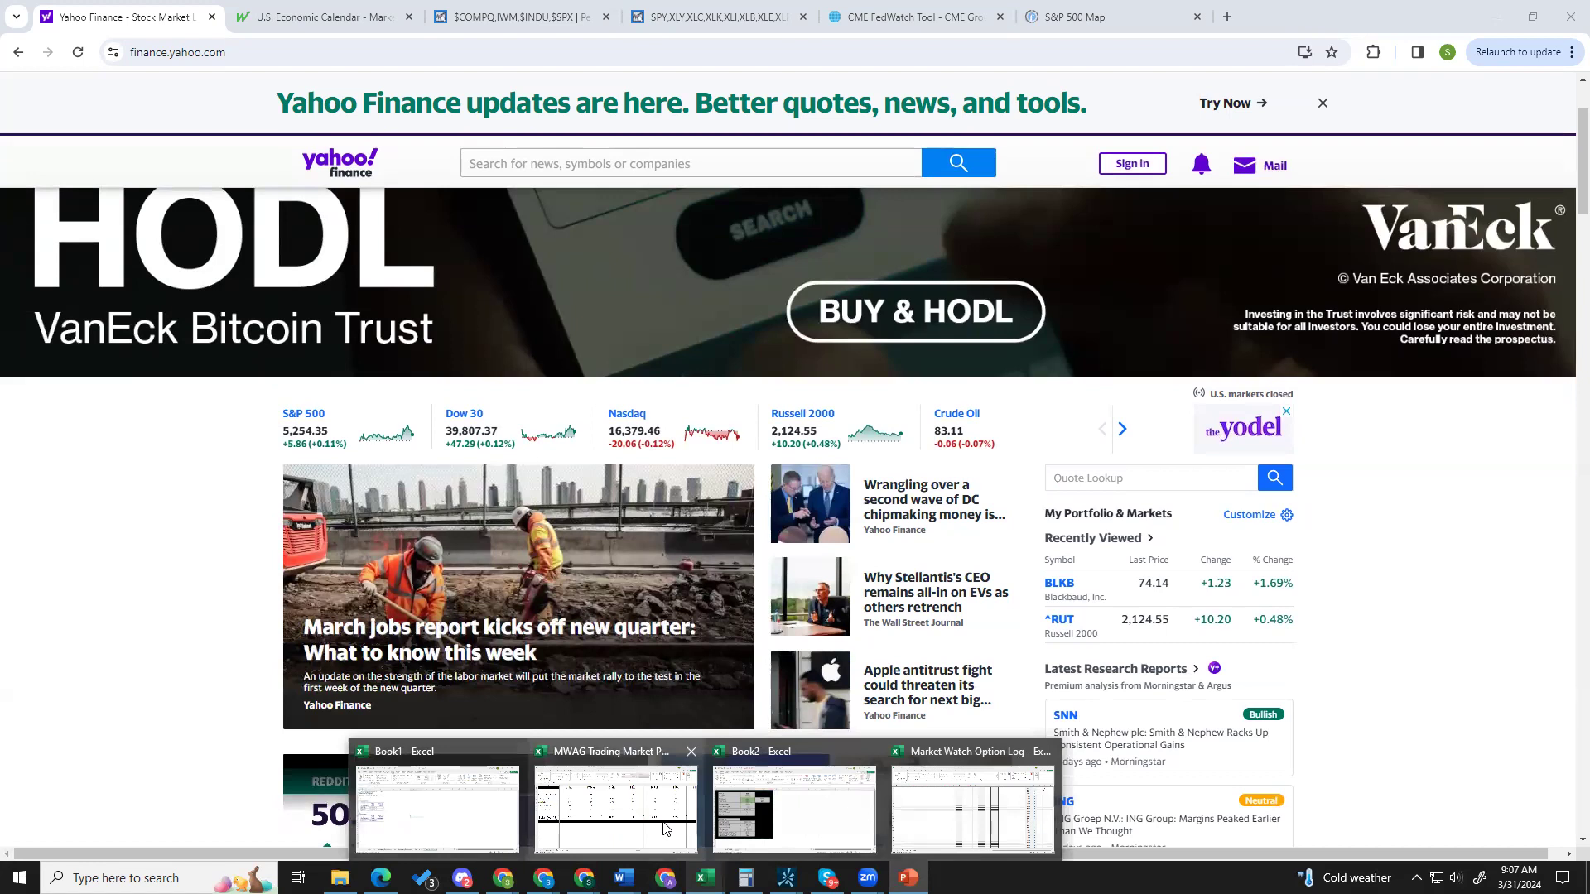
click(616, 802)
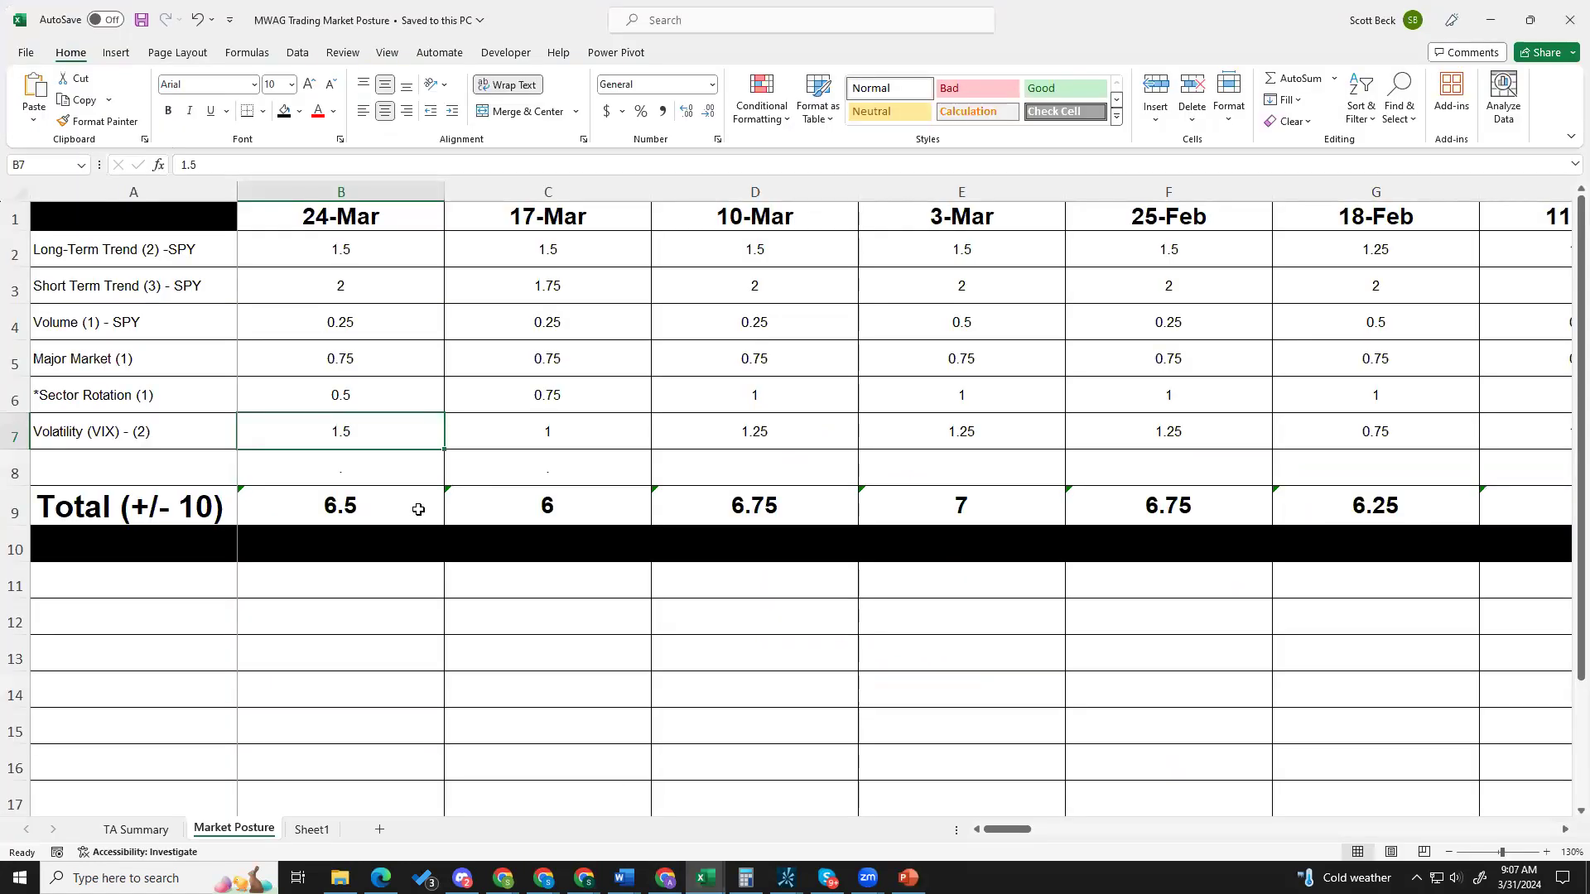
right_click(315, 187)
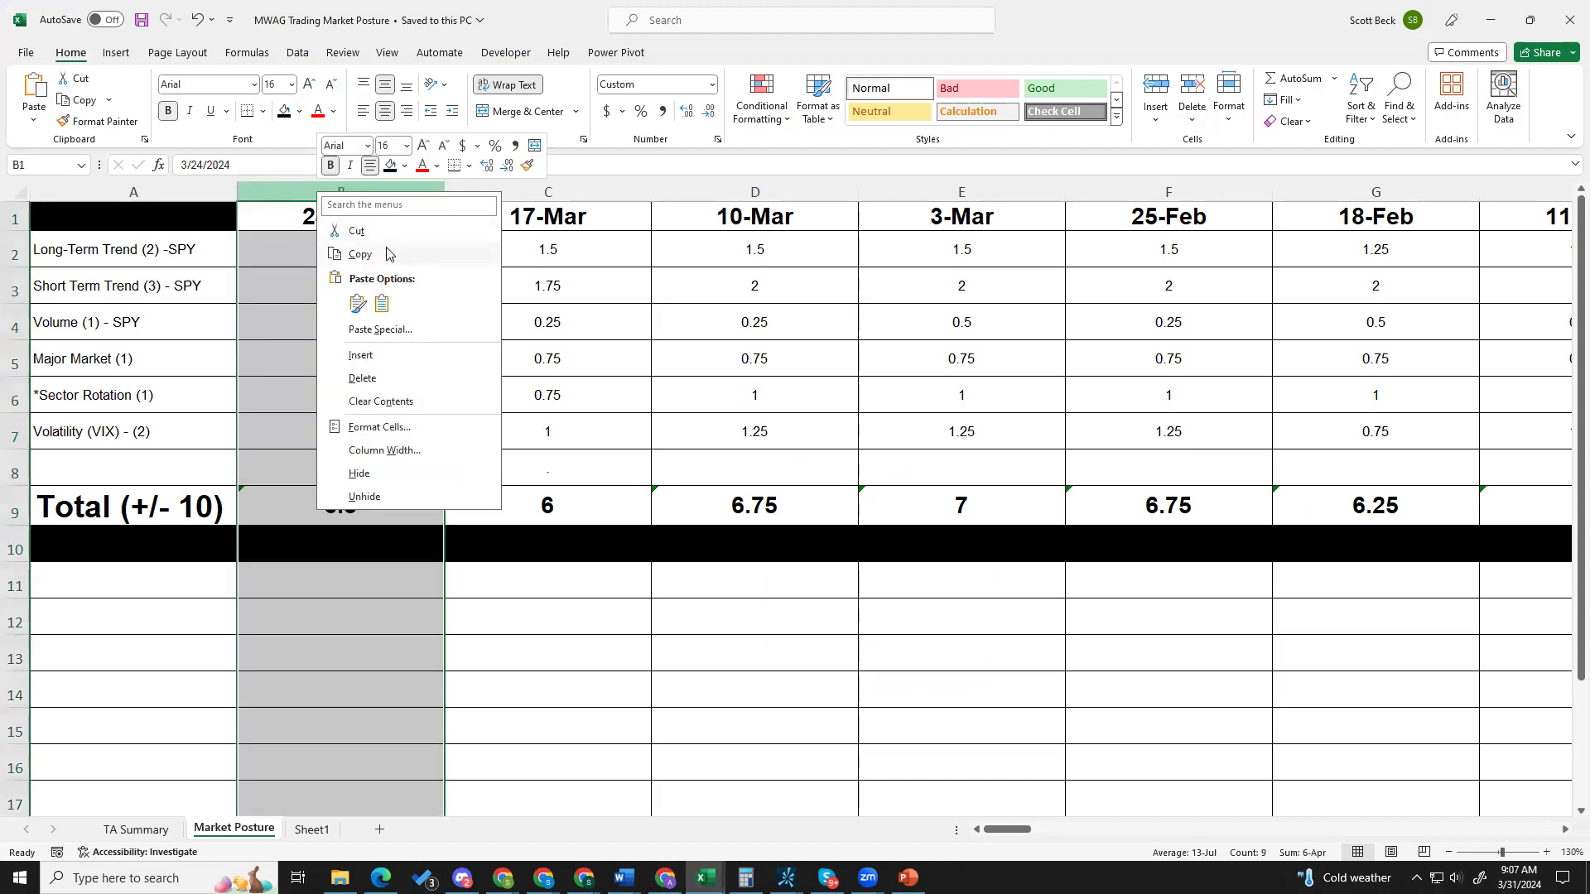
click(386, 253)
right_click(346, 200)
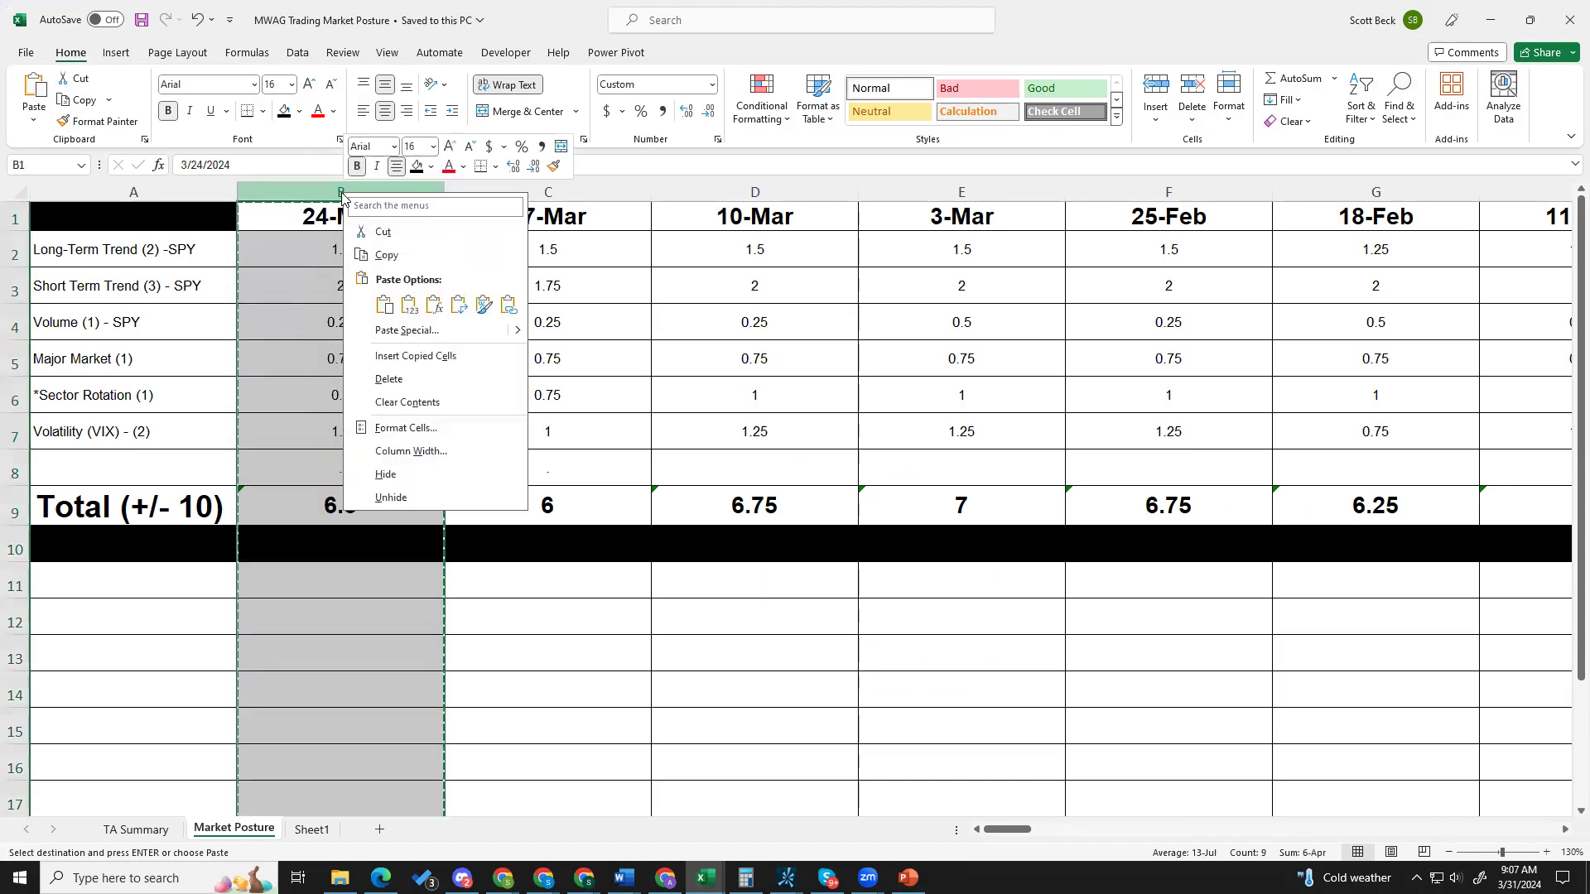
click(406, 355)
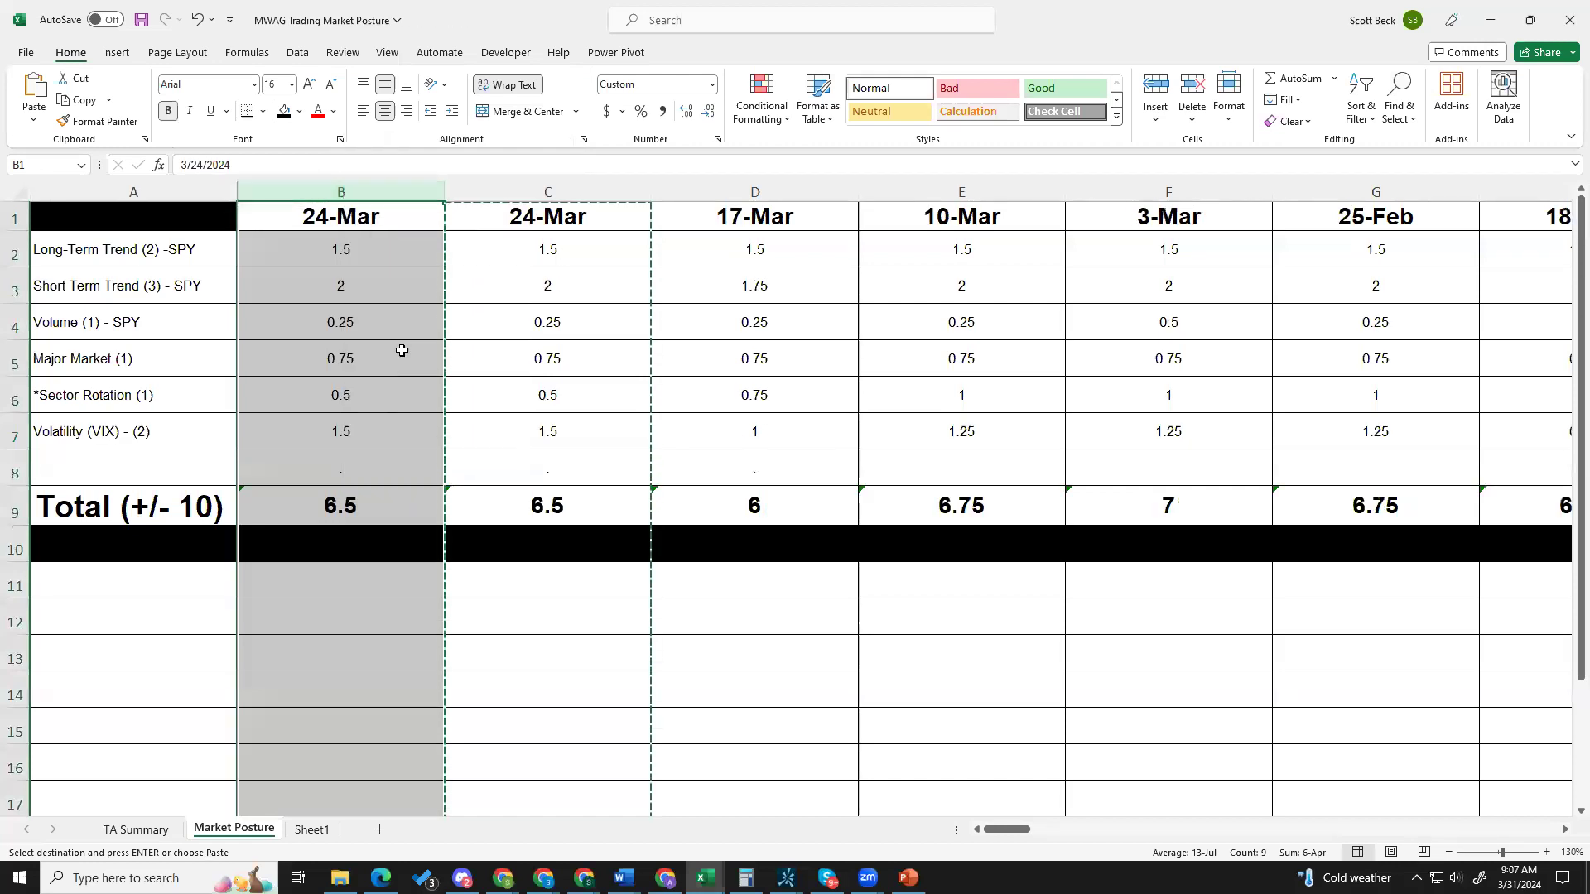
Set the date in the header of the newly inserted column to 3/31.
click(339, 219)
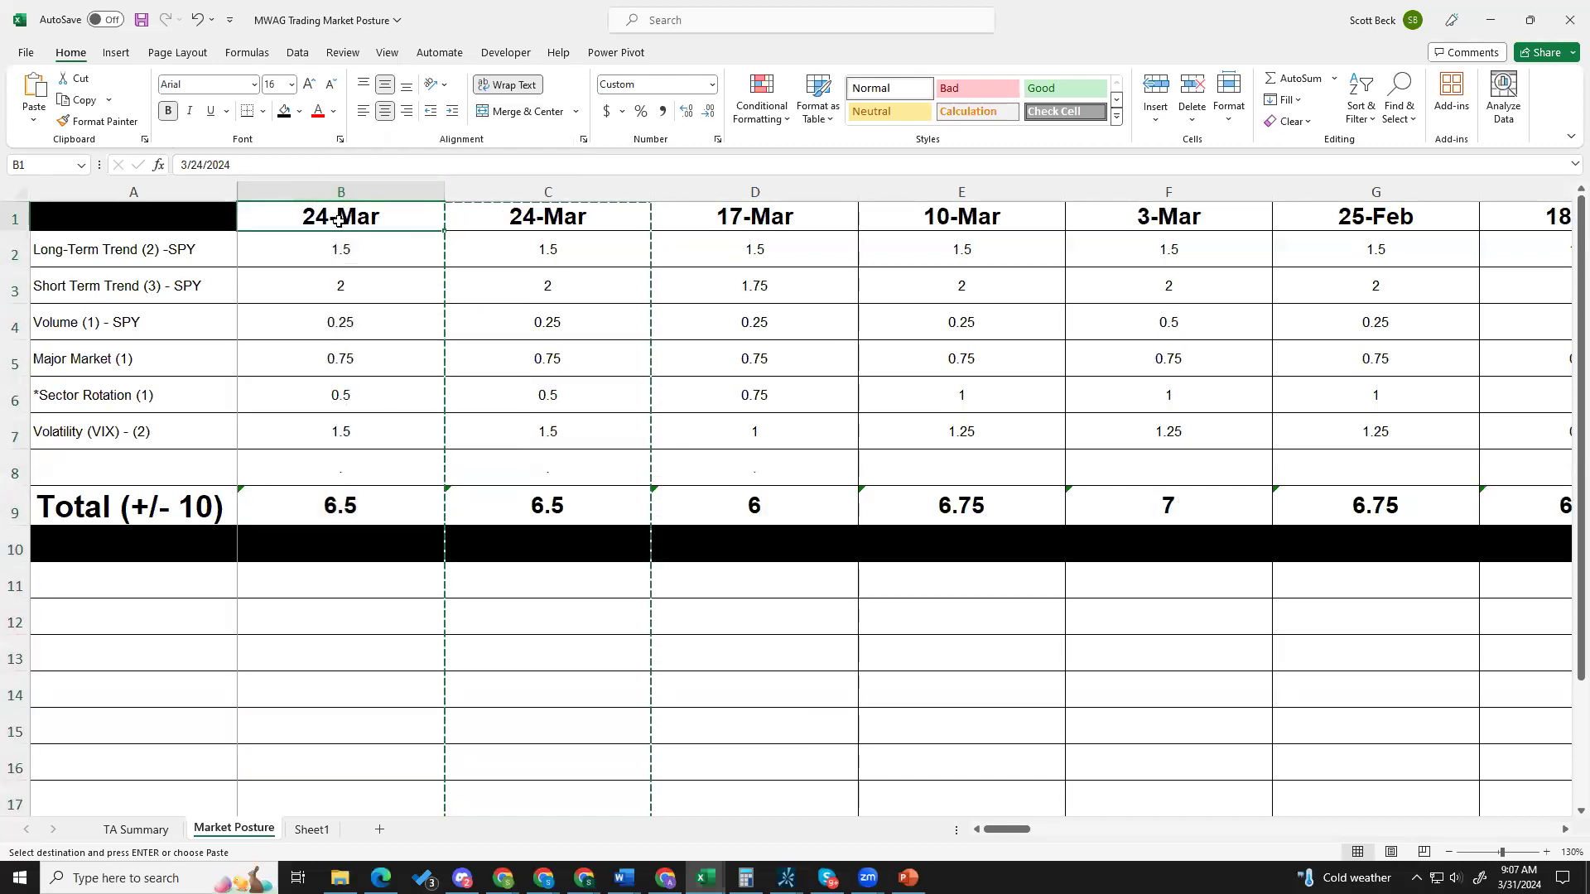
text(3/31)
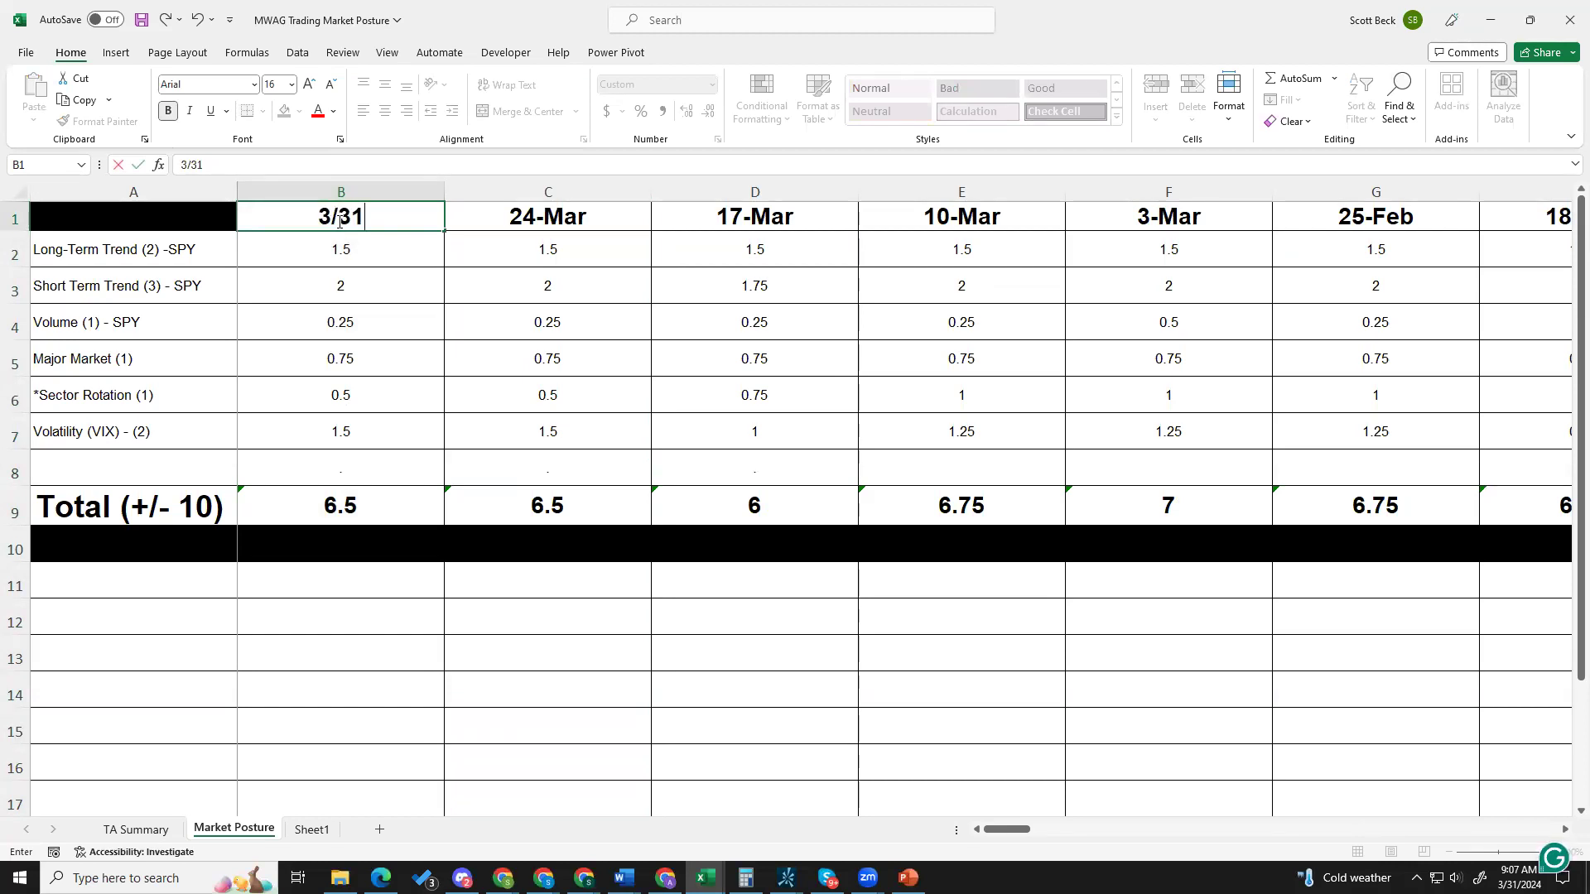
key(Return)
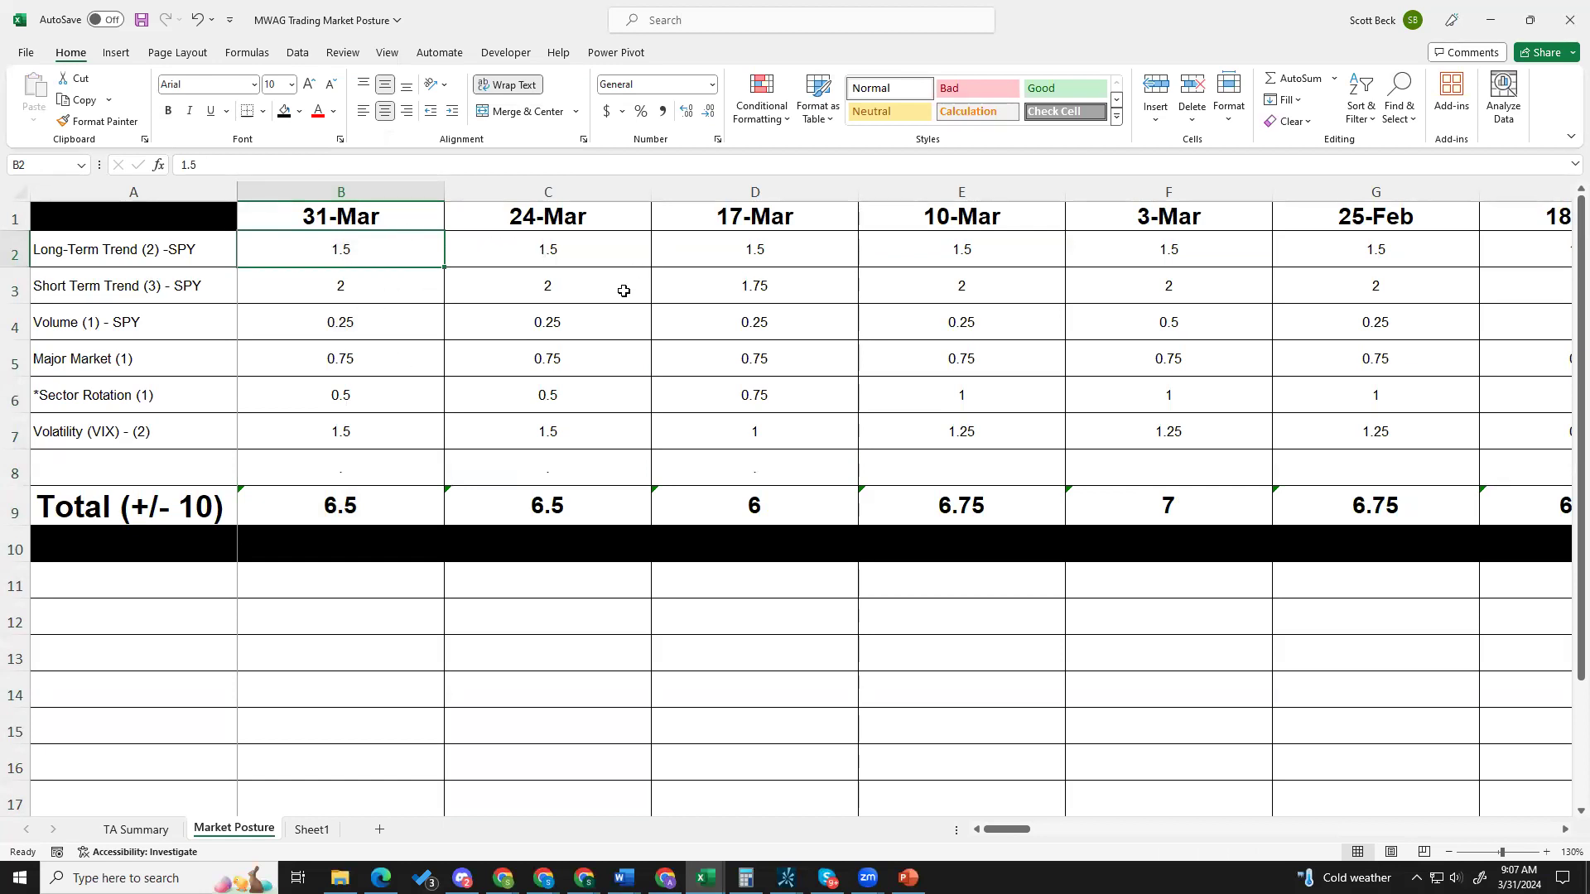
Check the 31-Mar total formula and the 24-Mar long-term trend score.
click(405, 515)
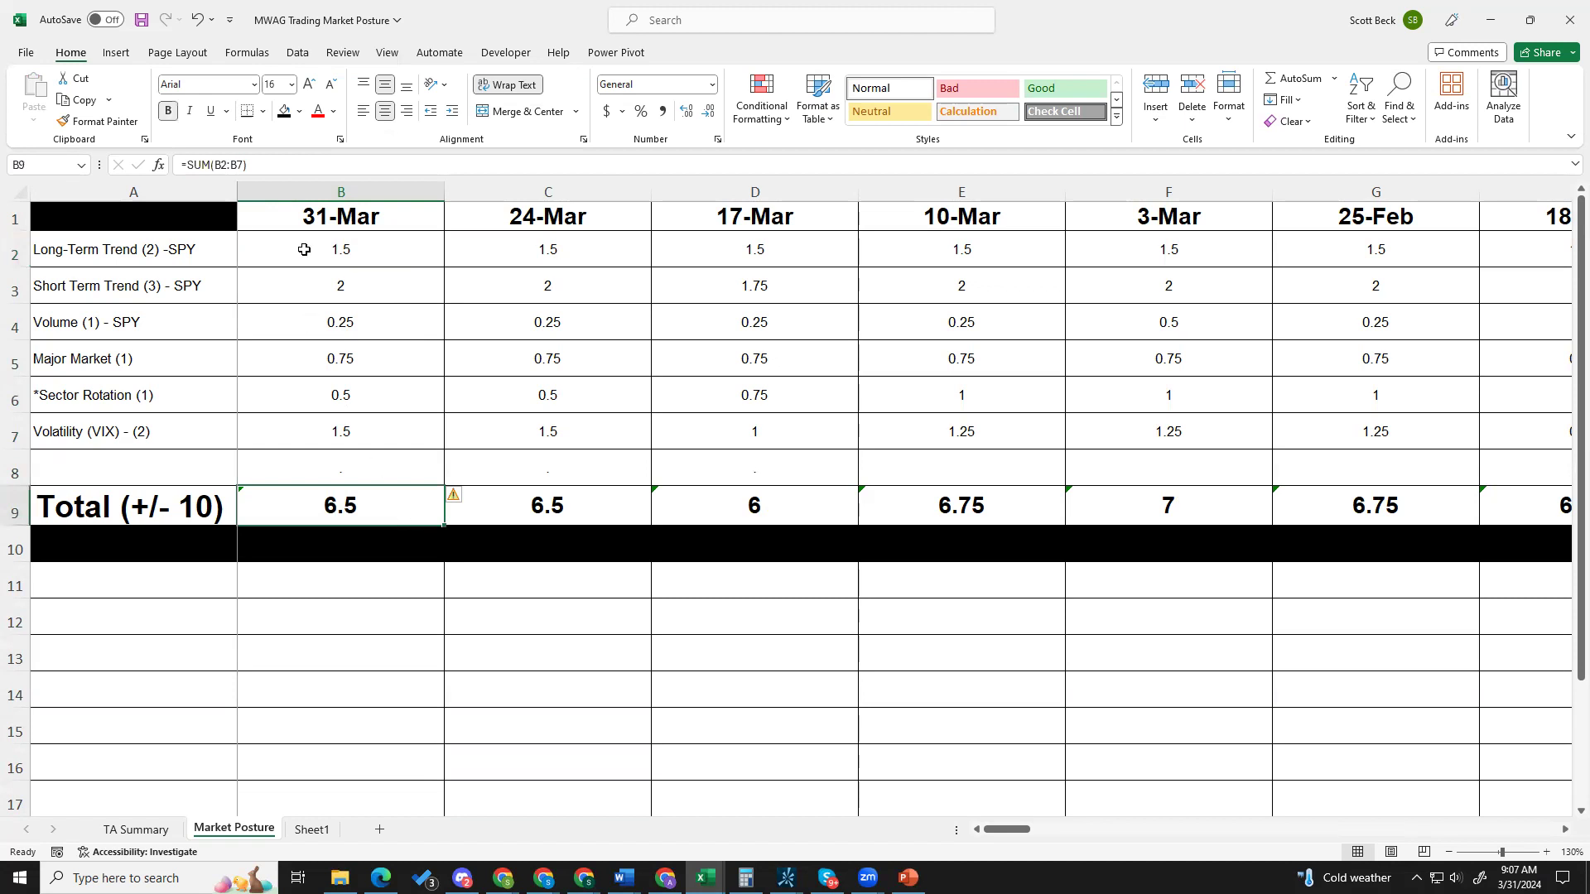
right_click(536, 254)
click(533, 253)
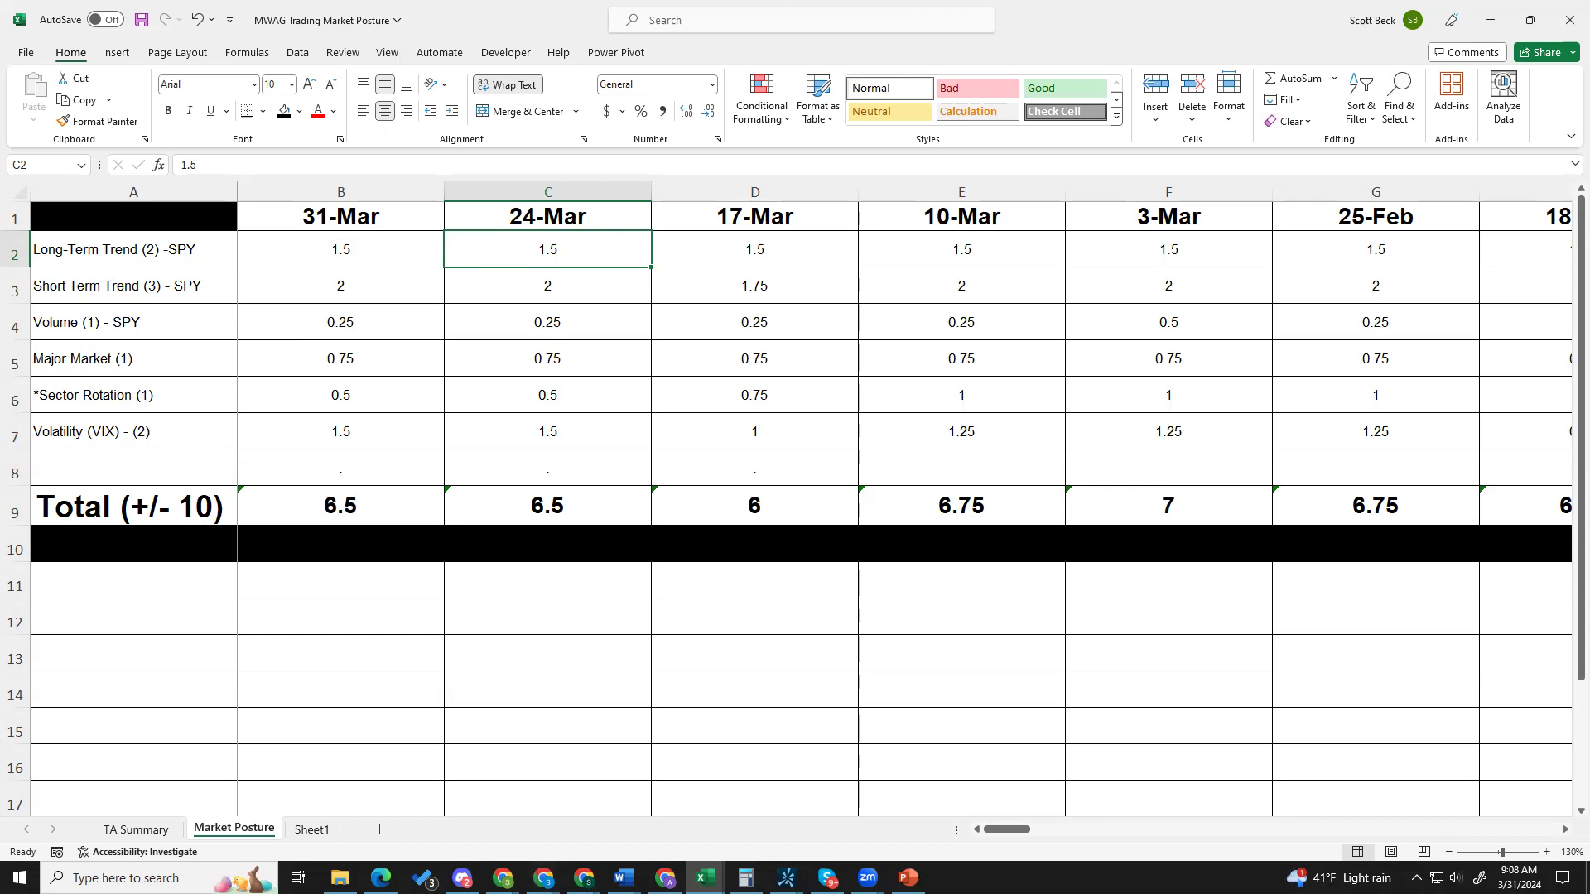
Switch to the SPY chart in thinkorswim and show three years of weekly bars to examine the long-term trend.
click(787, 878)
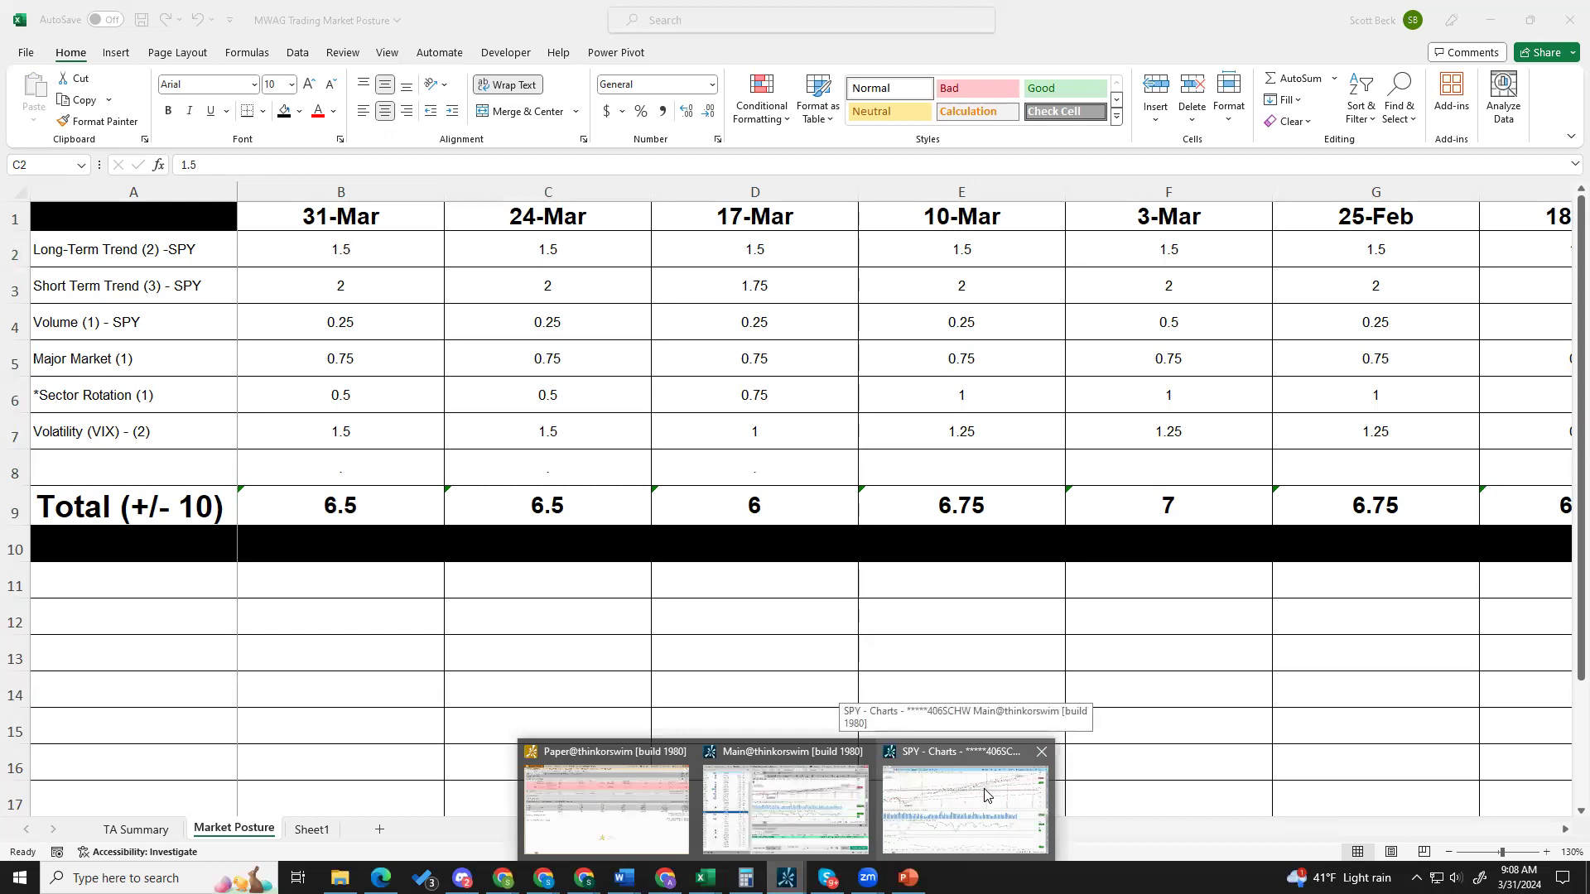
click(986, 795)
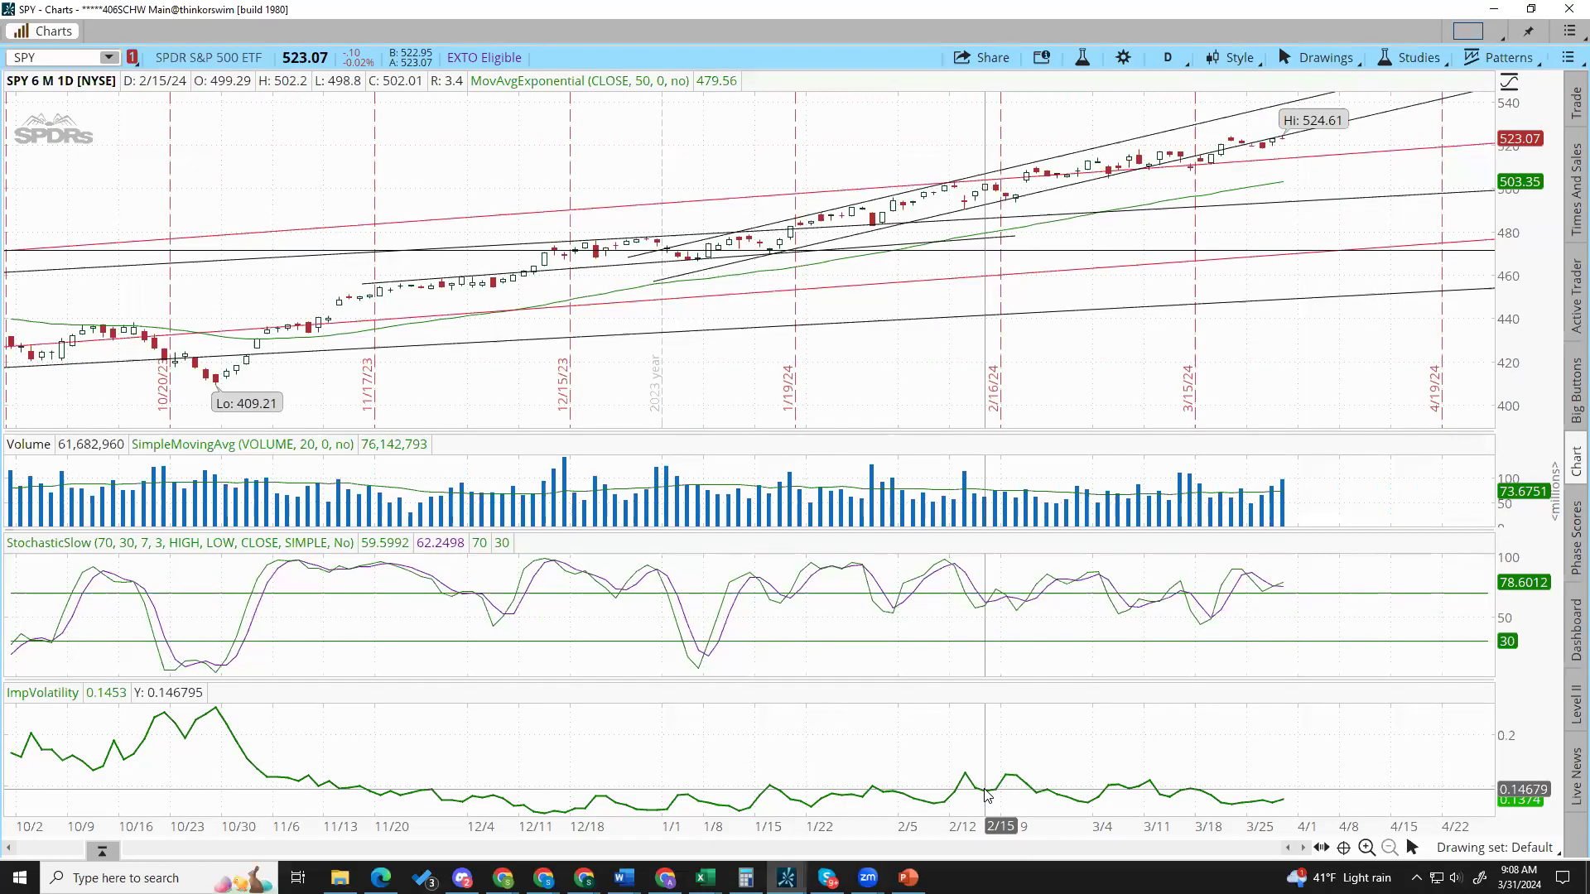
click(1167, 57)
click(1176, 408)
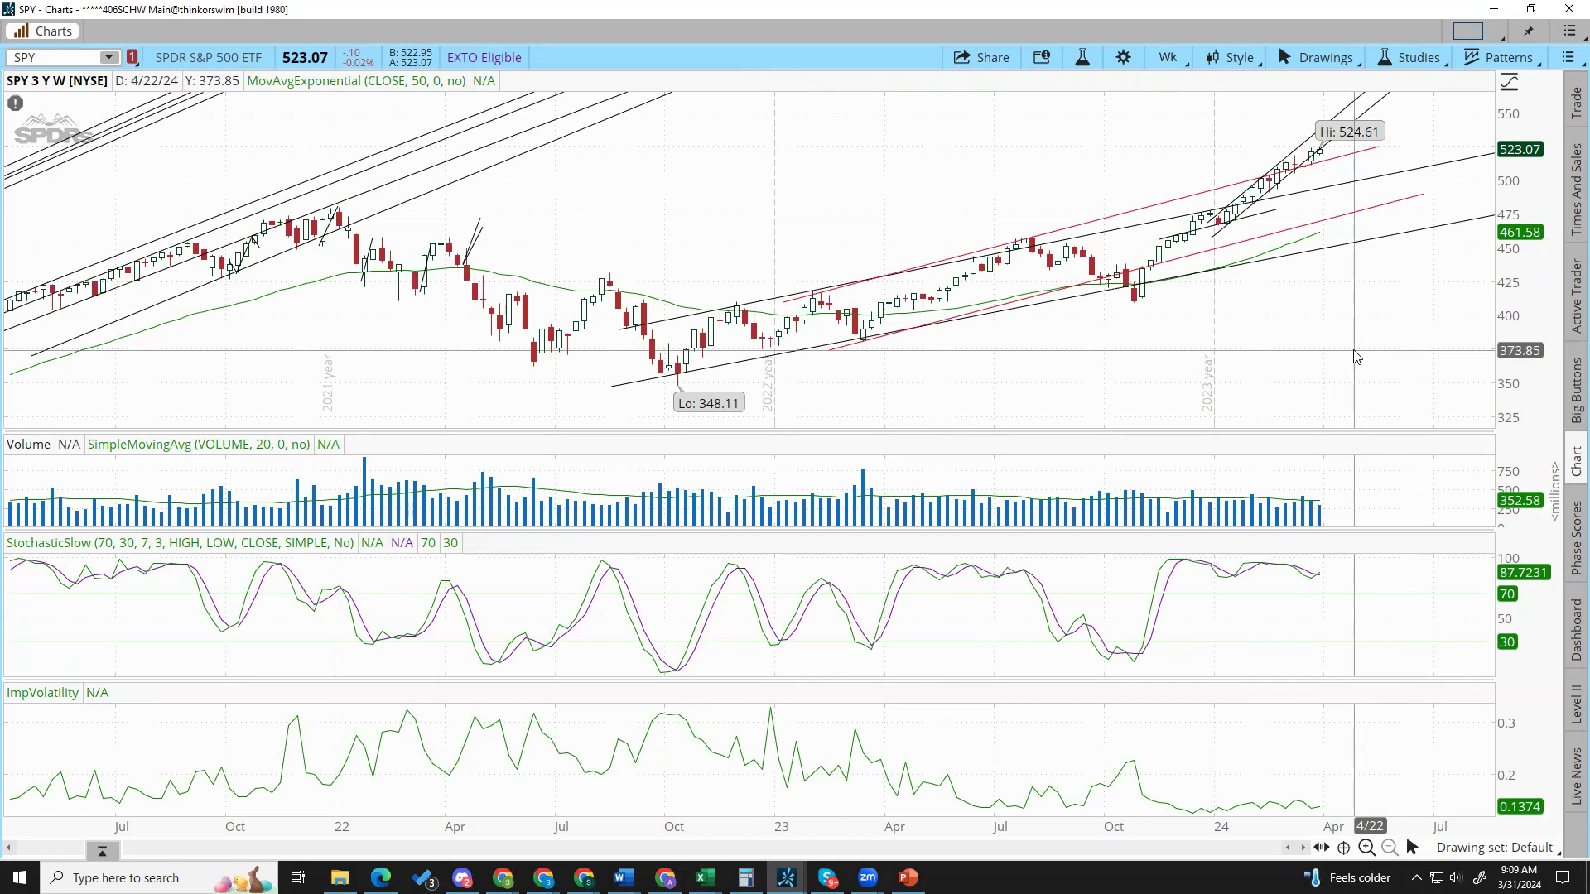
right_click(1294, 360)
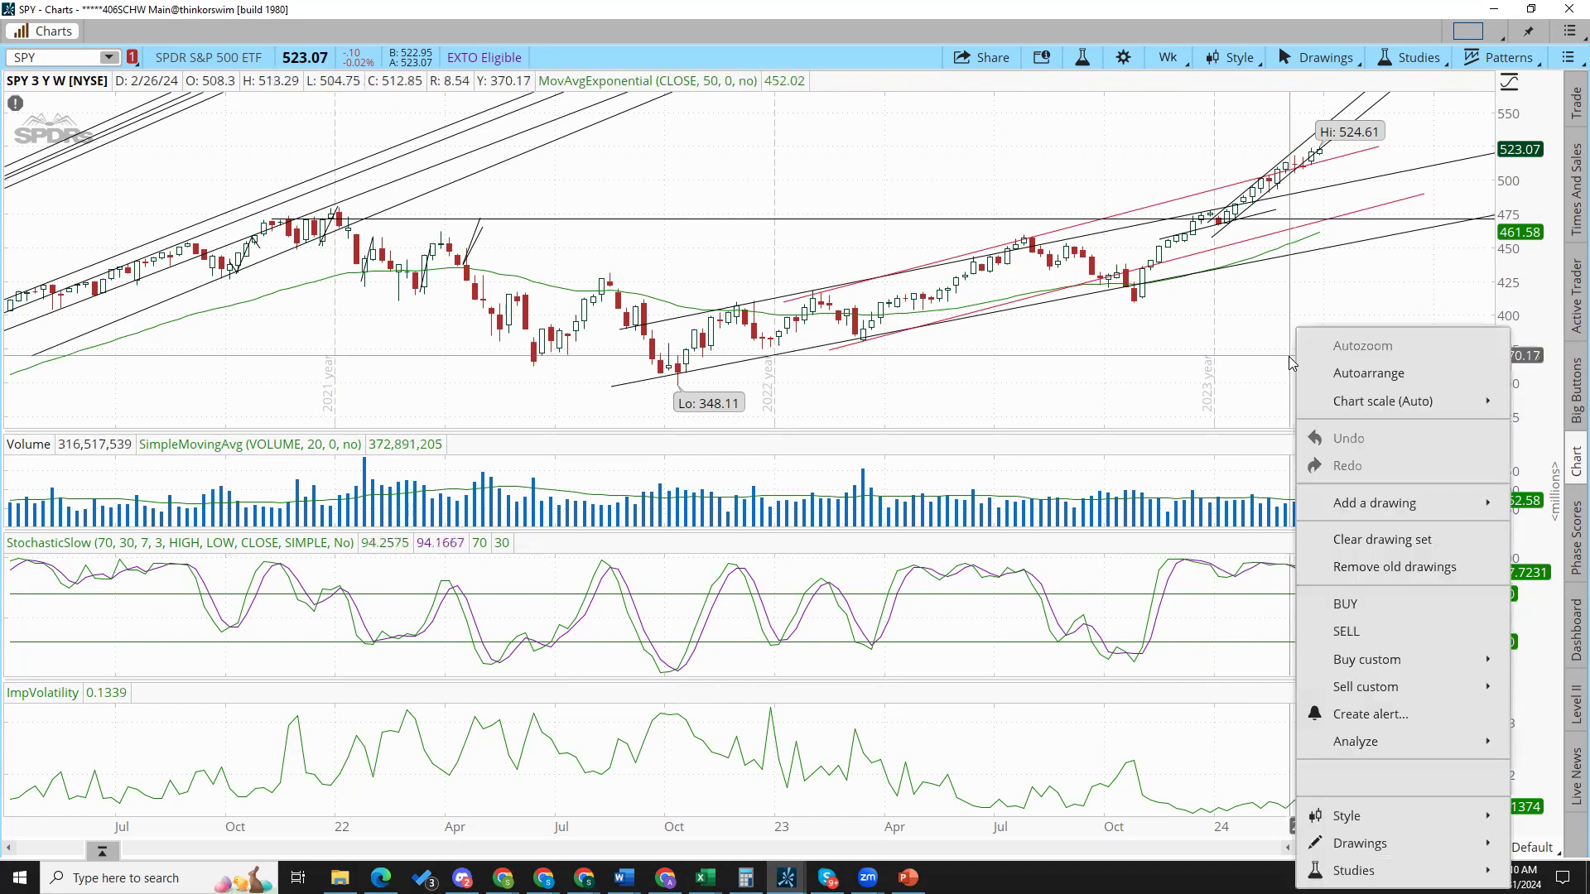
click(1216, 362)
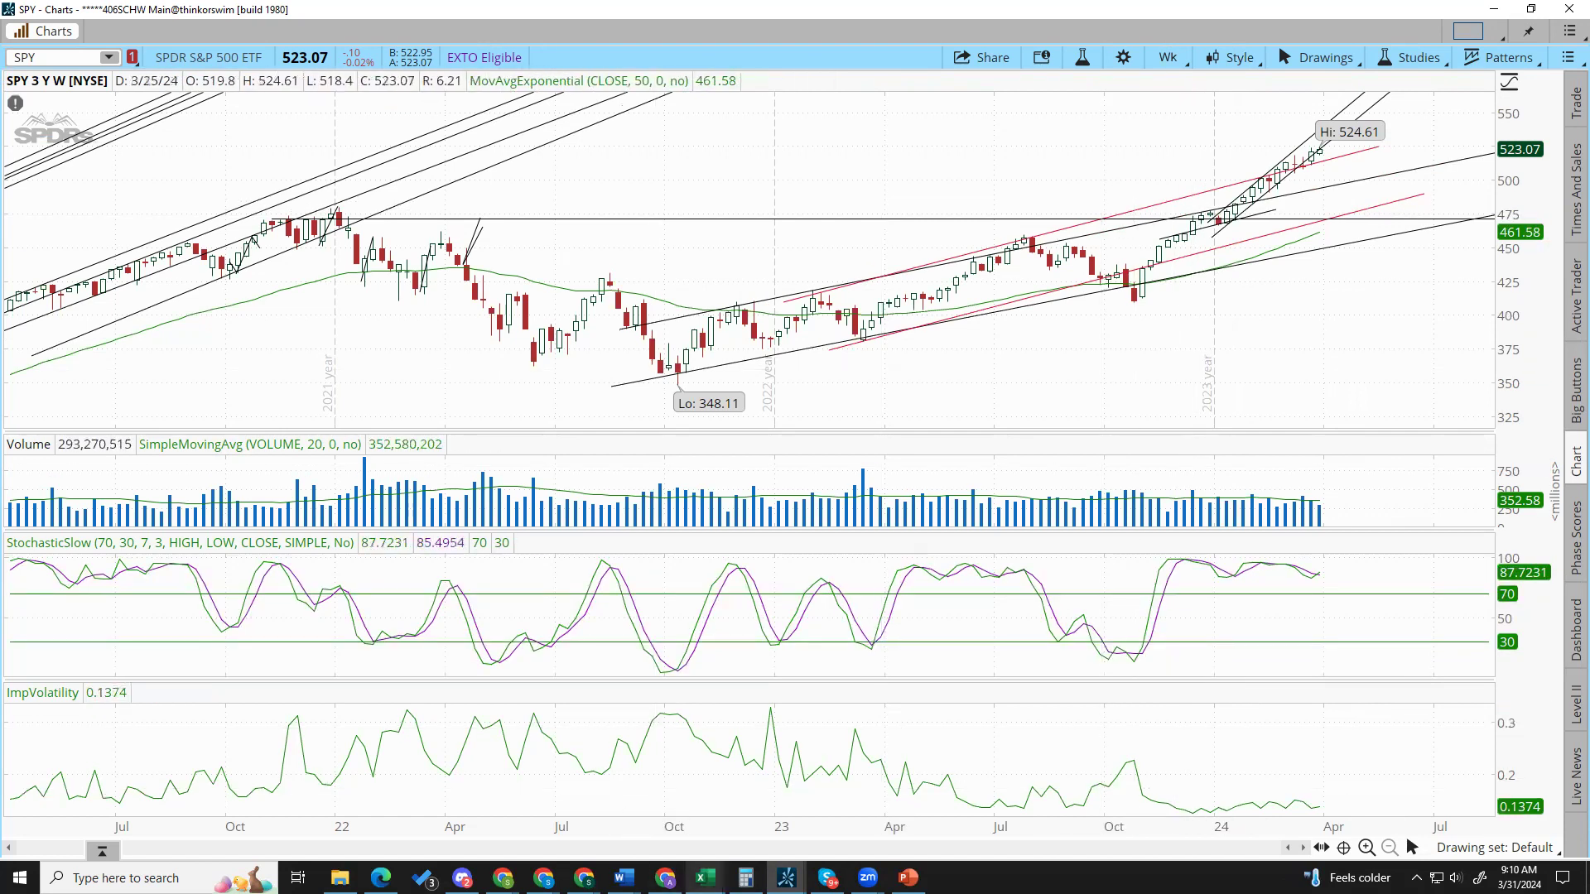
Set the SPY chart's time frame to six months with daily bars.
mouse_move(704, 878)
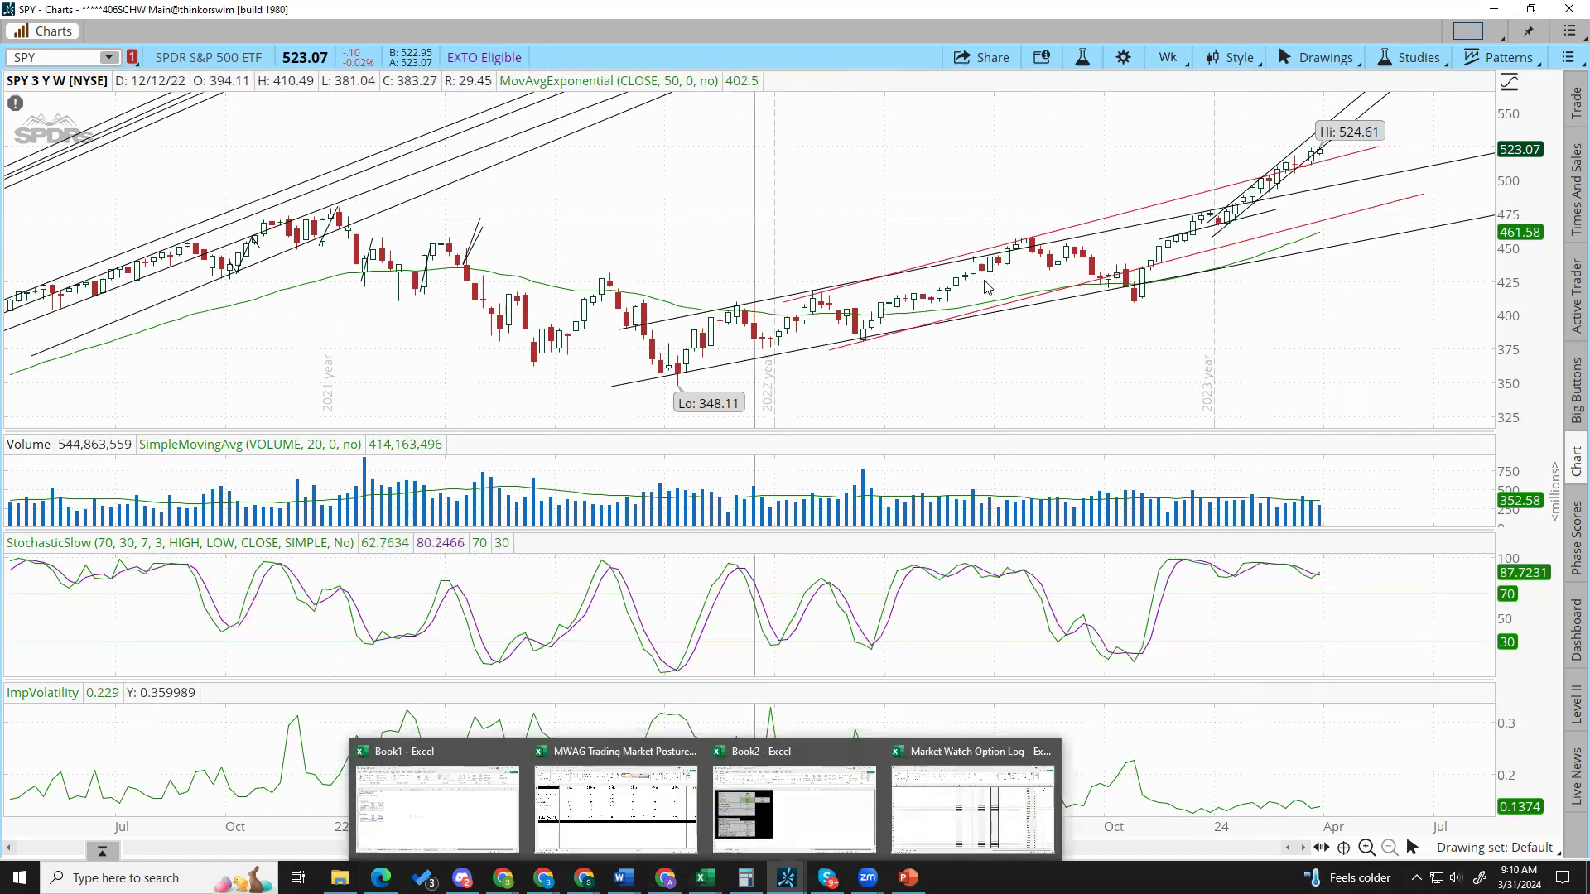
click(1168, 58)
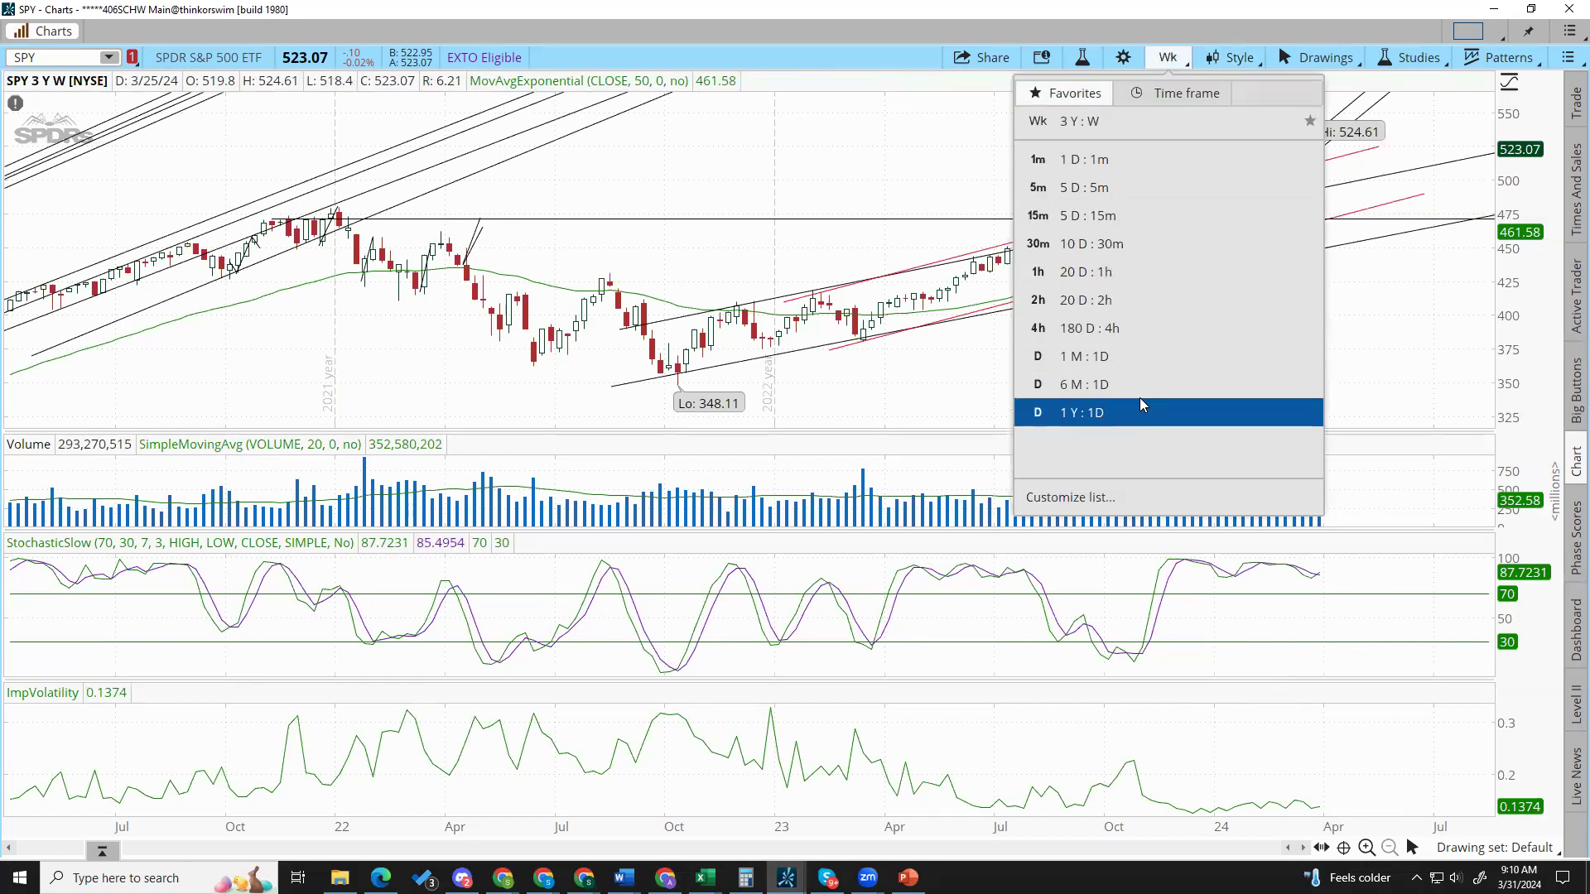
click(1143, 386)
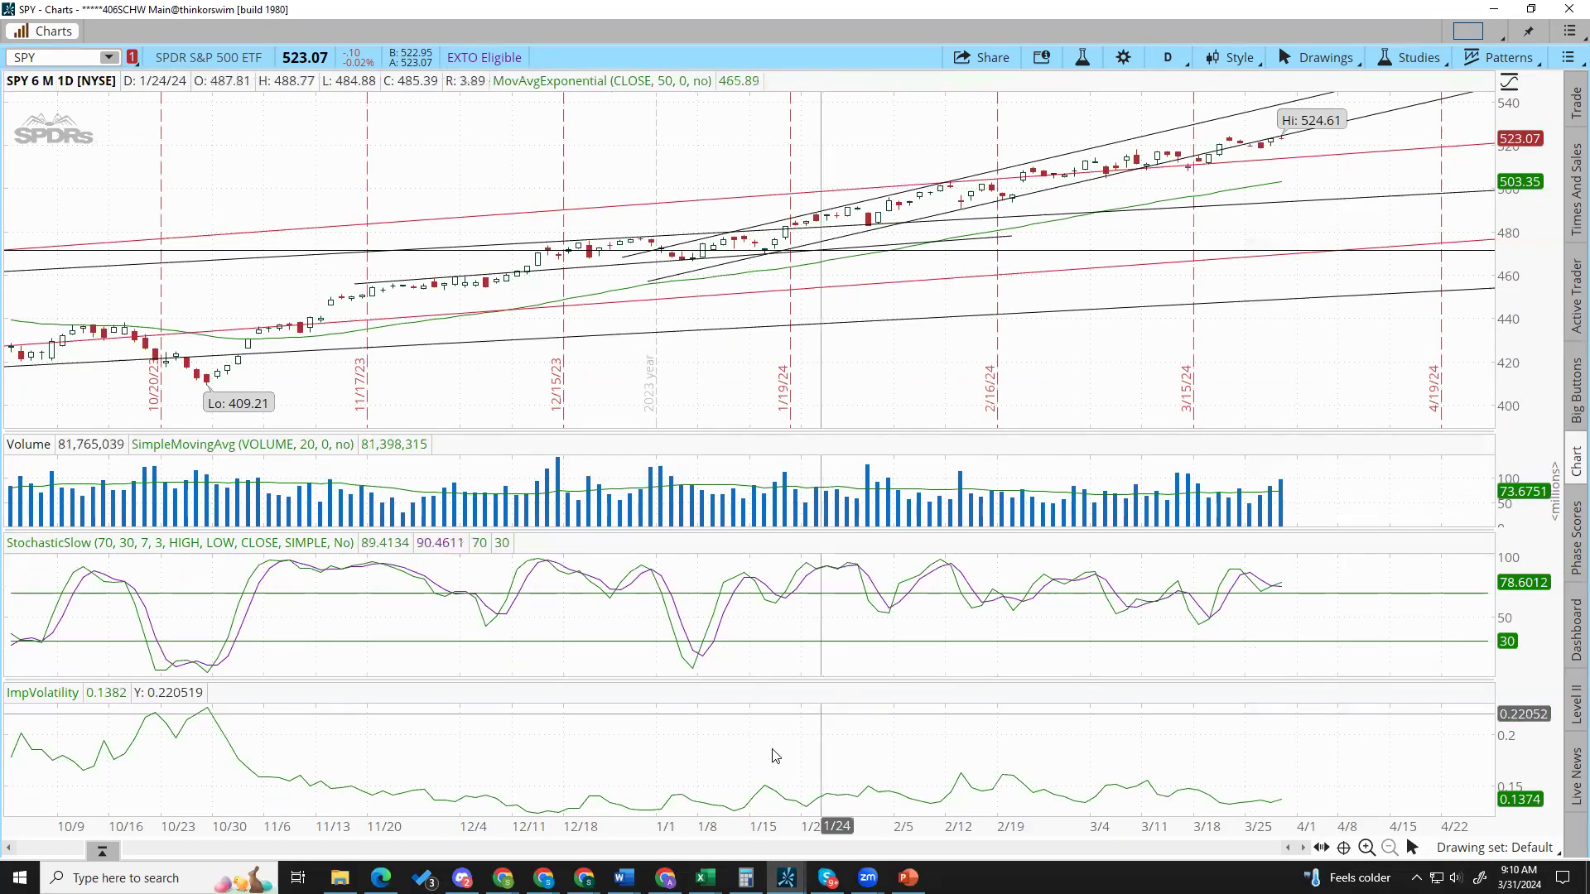
Switch to the Market Posture workbook in Excel and compare the short-term trend scores for 10-Mar, 17-Mar and 24-Mar.
mouse_move(705, 877)
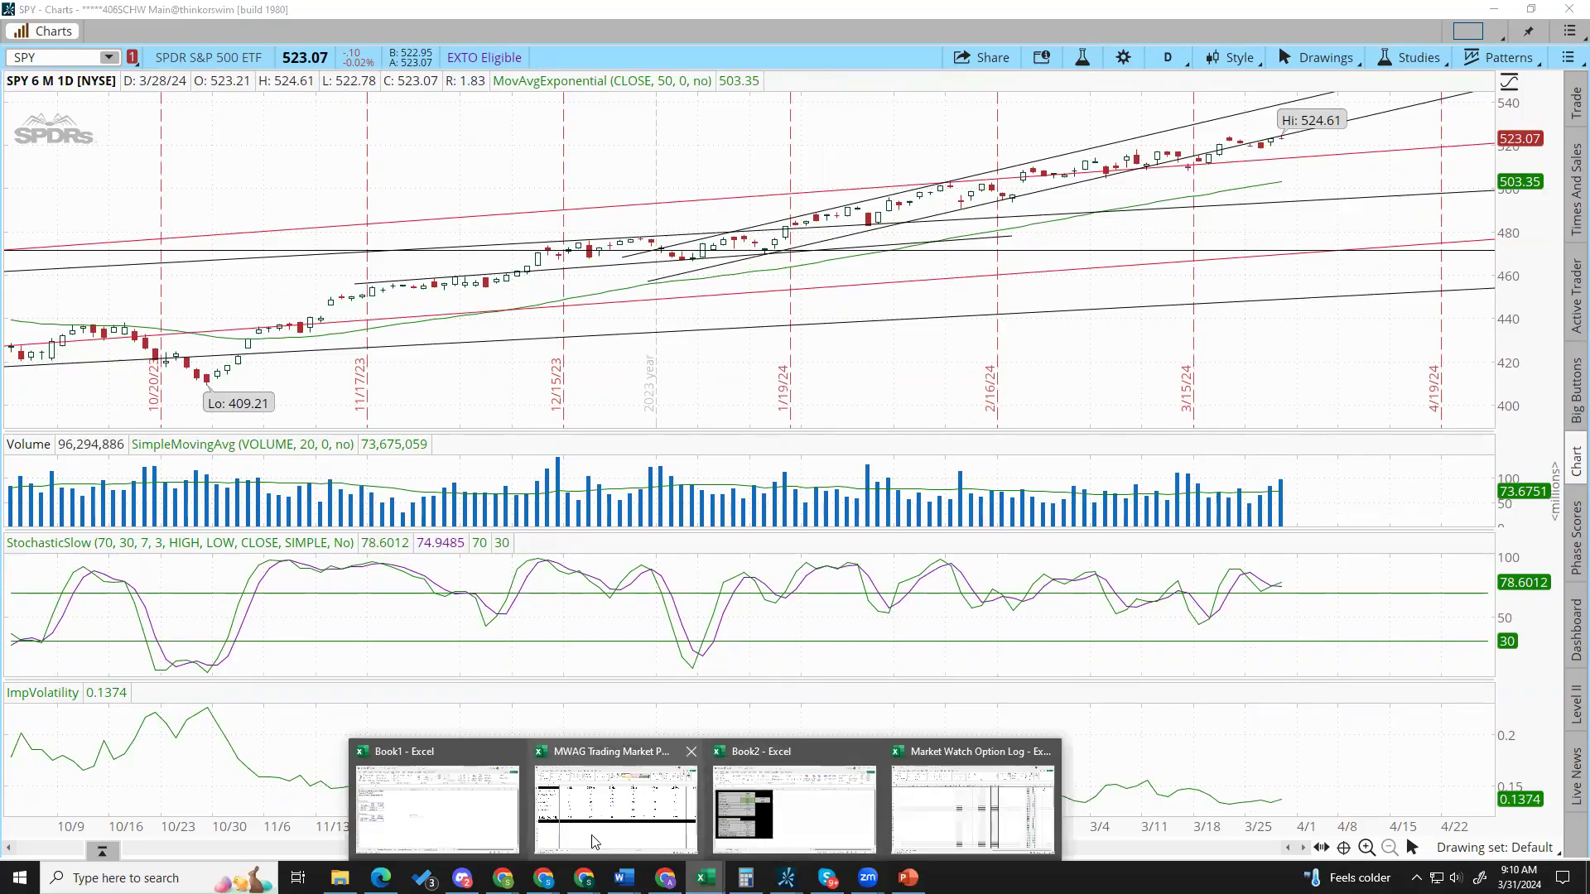
click(619, 836)
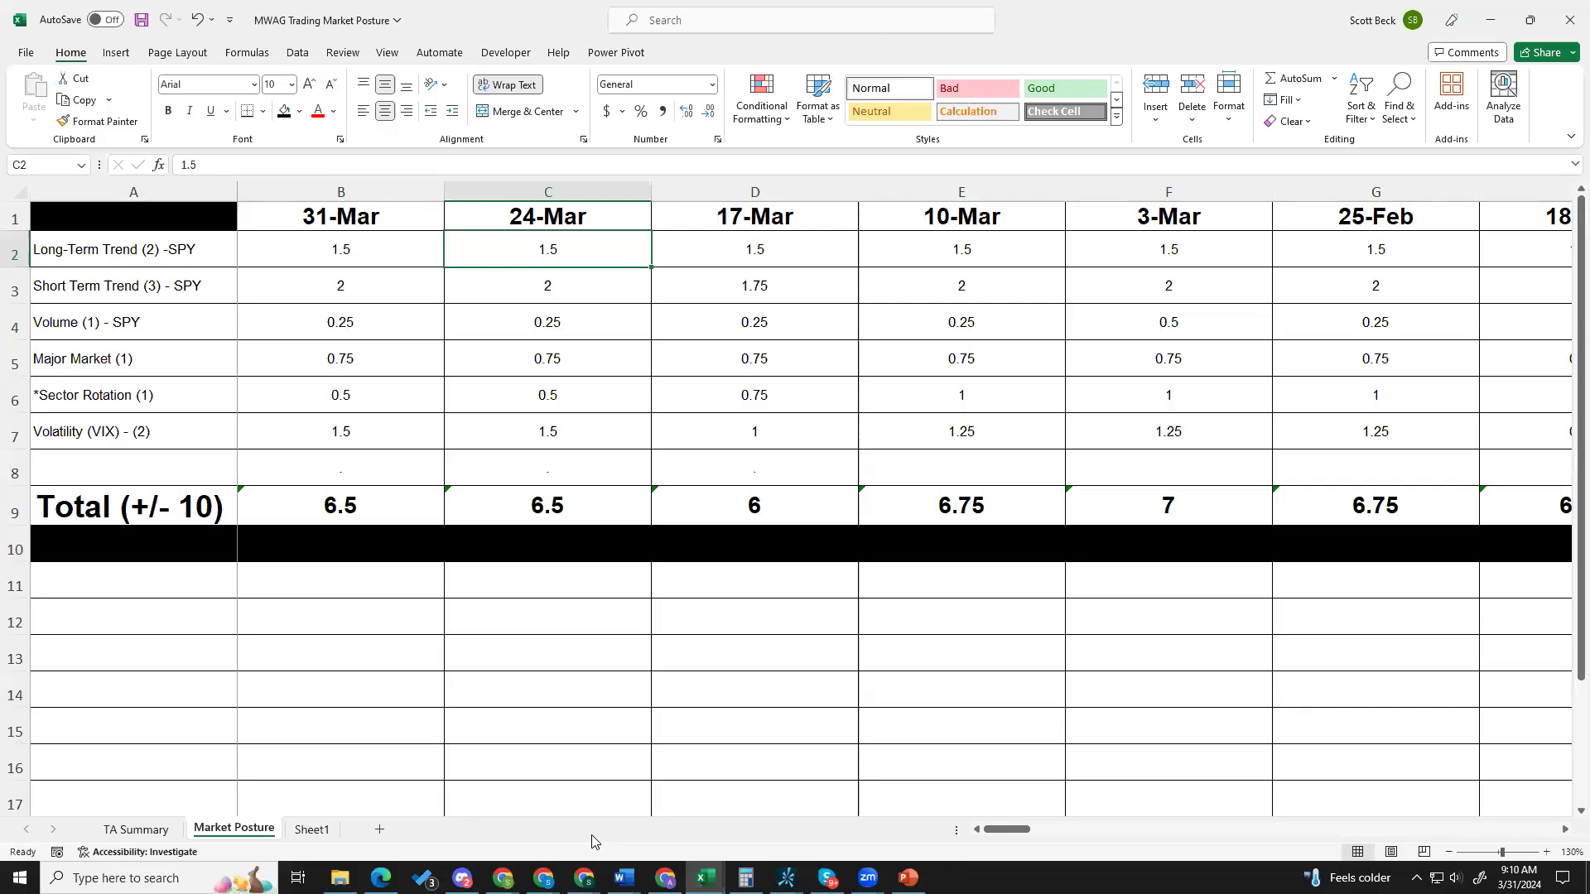
click(998, 288)
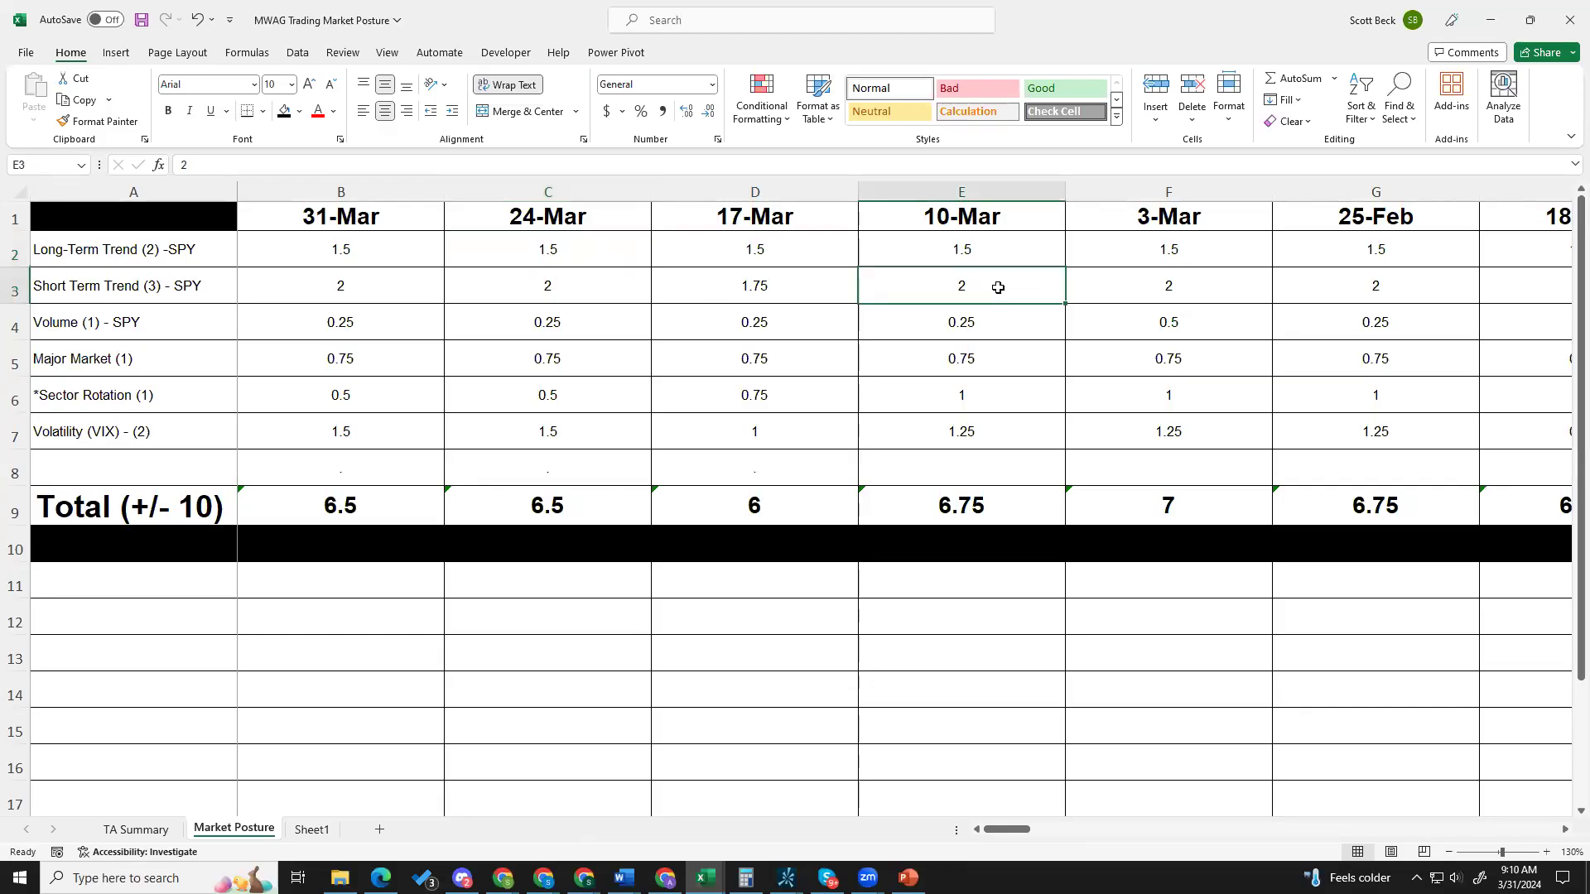
click(821, 294)
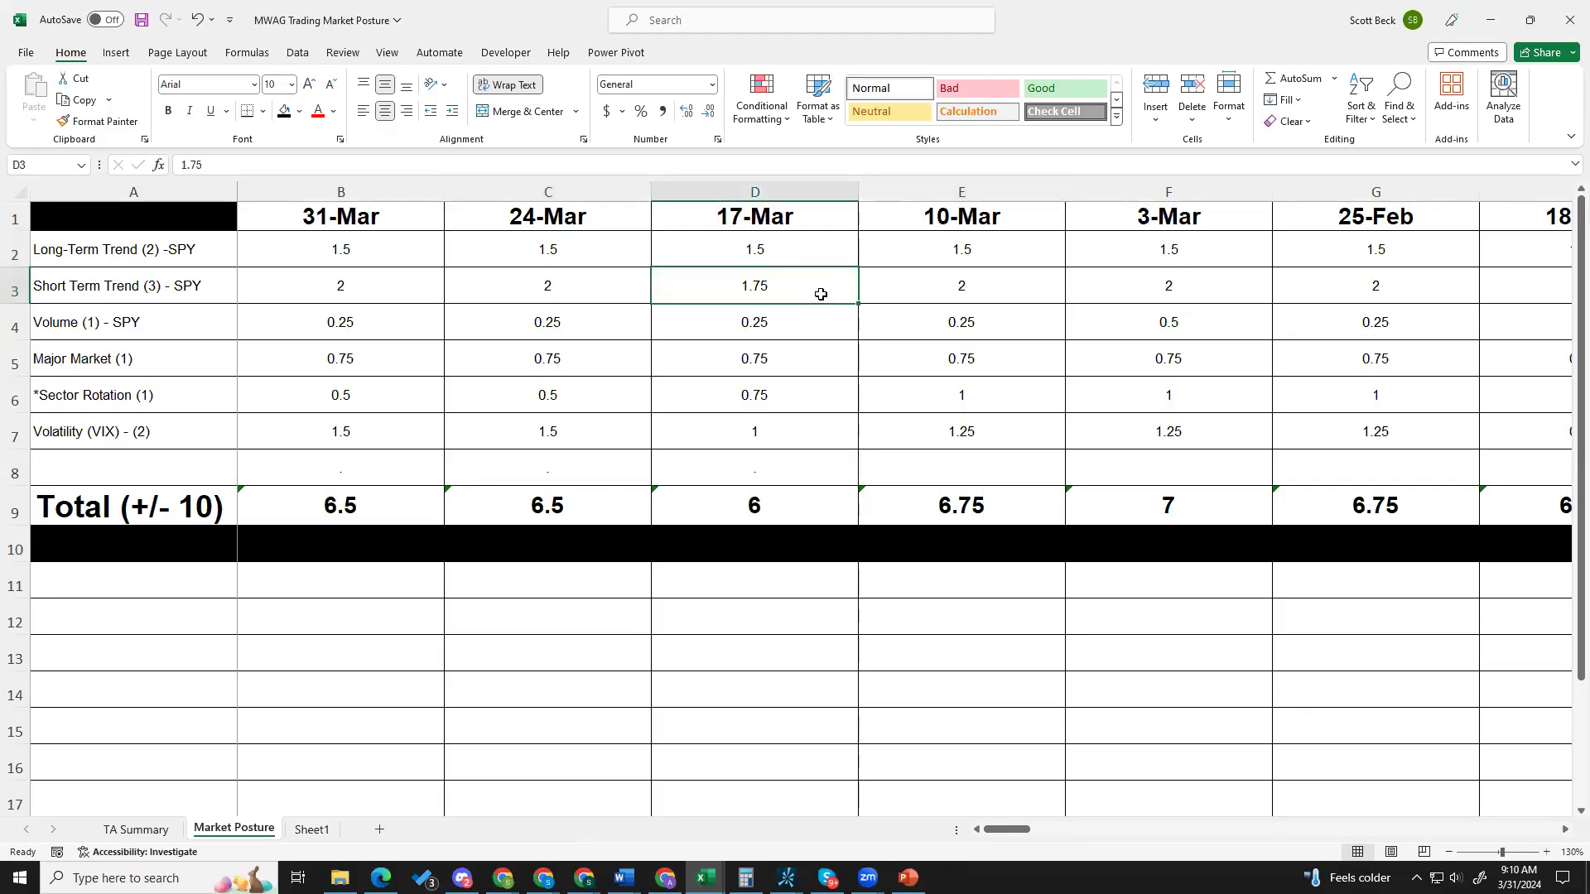
click(602, 295)
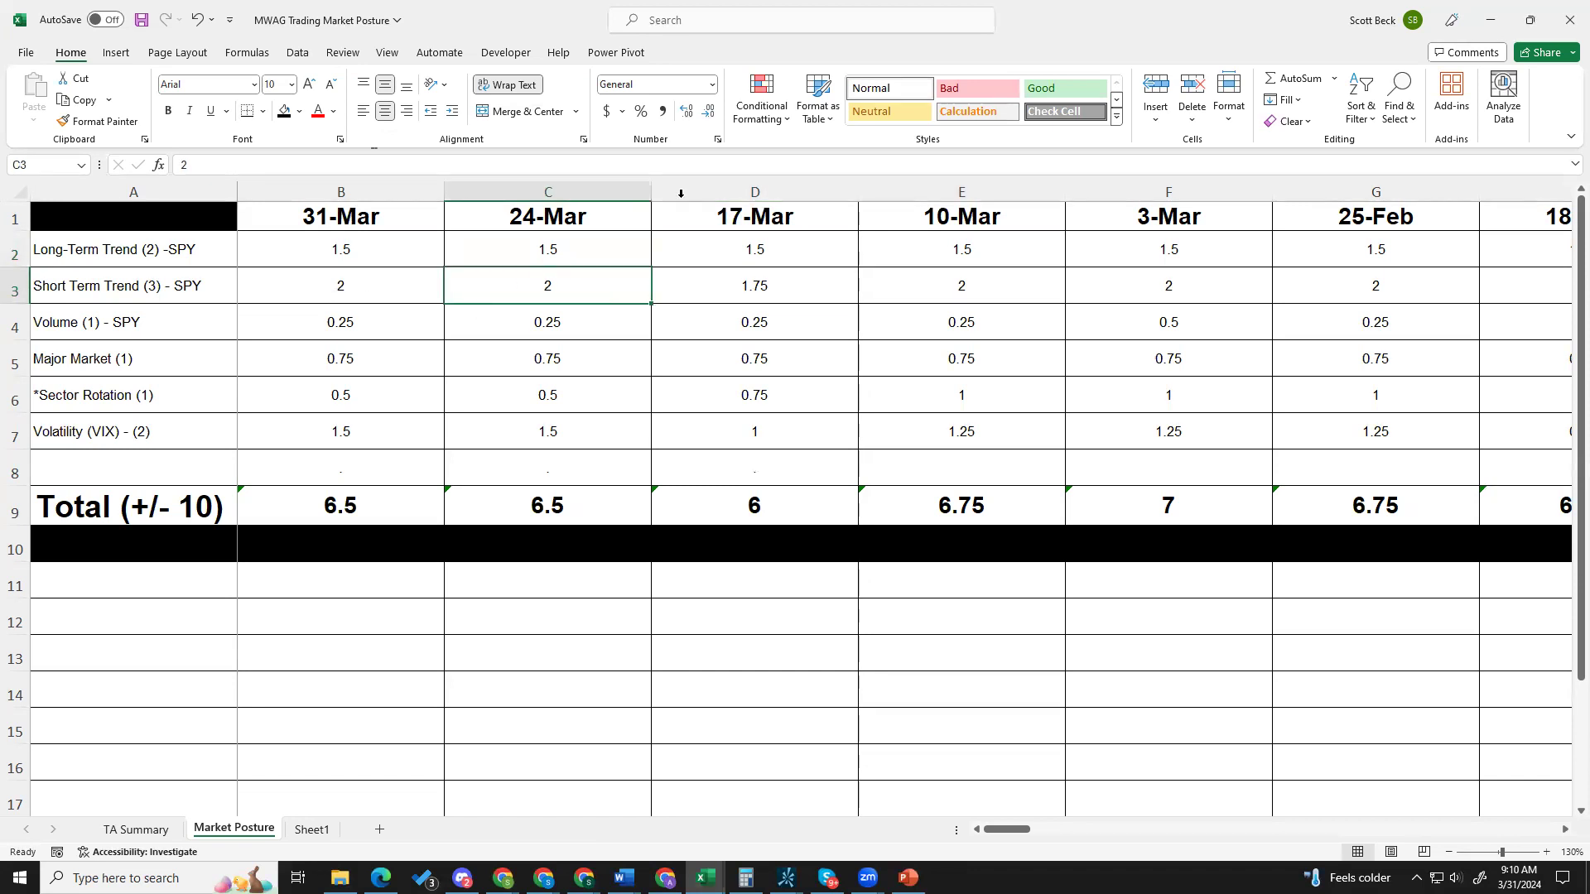
Return to thinkorswim and draw a rising channel of two trendlines along the February and March highs and lows on the SPY chart.
click(1491, 20)
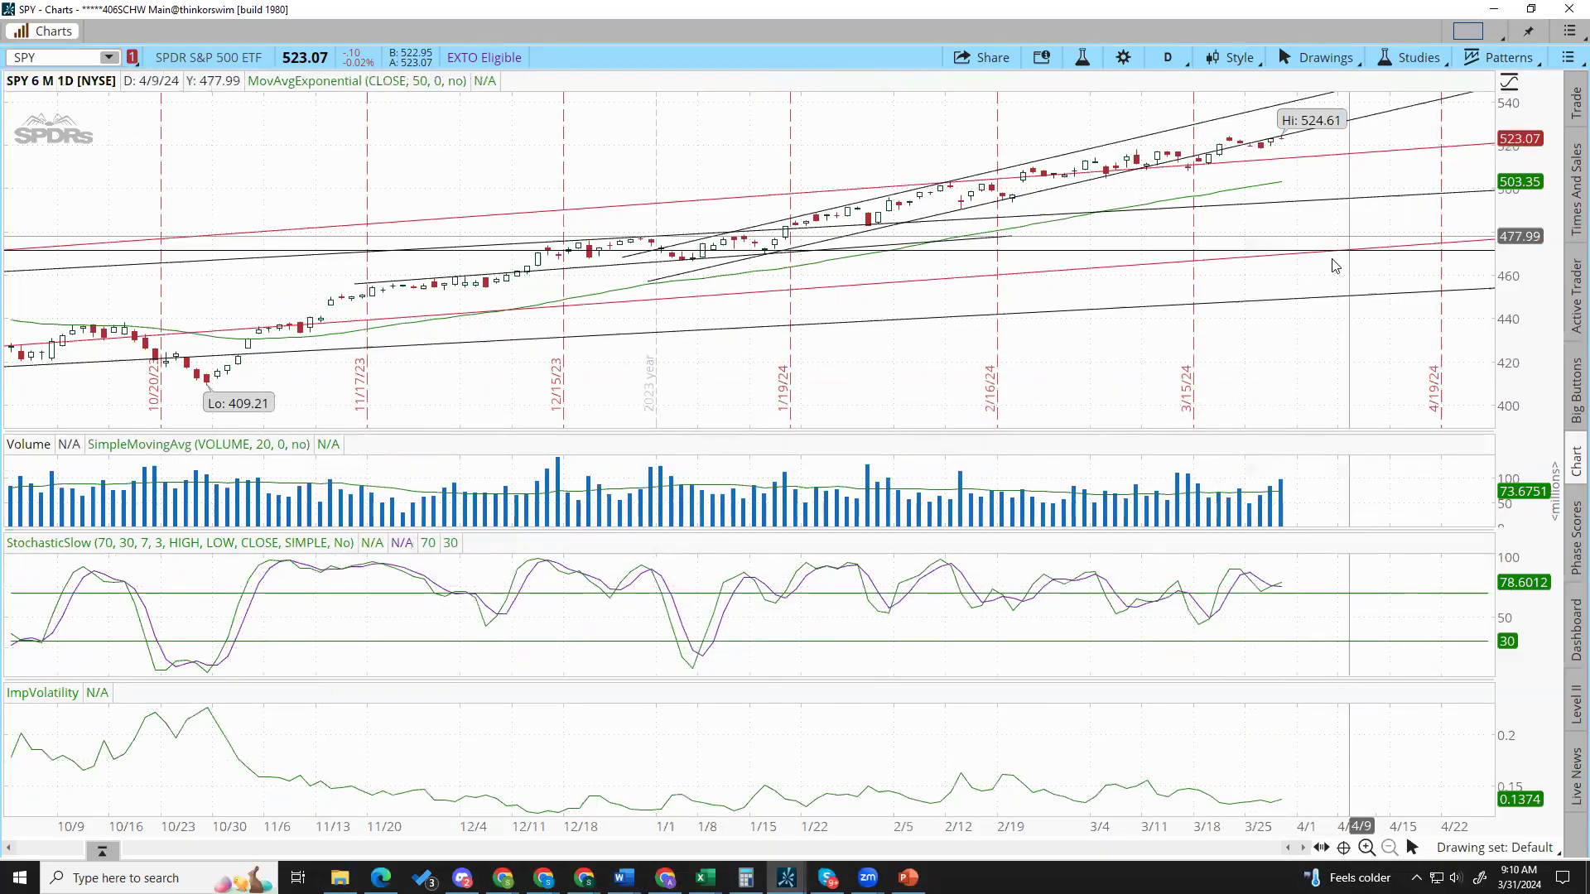
right_click(1283, 142)
click(1373, 188)
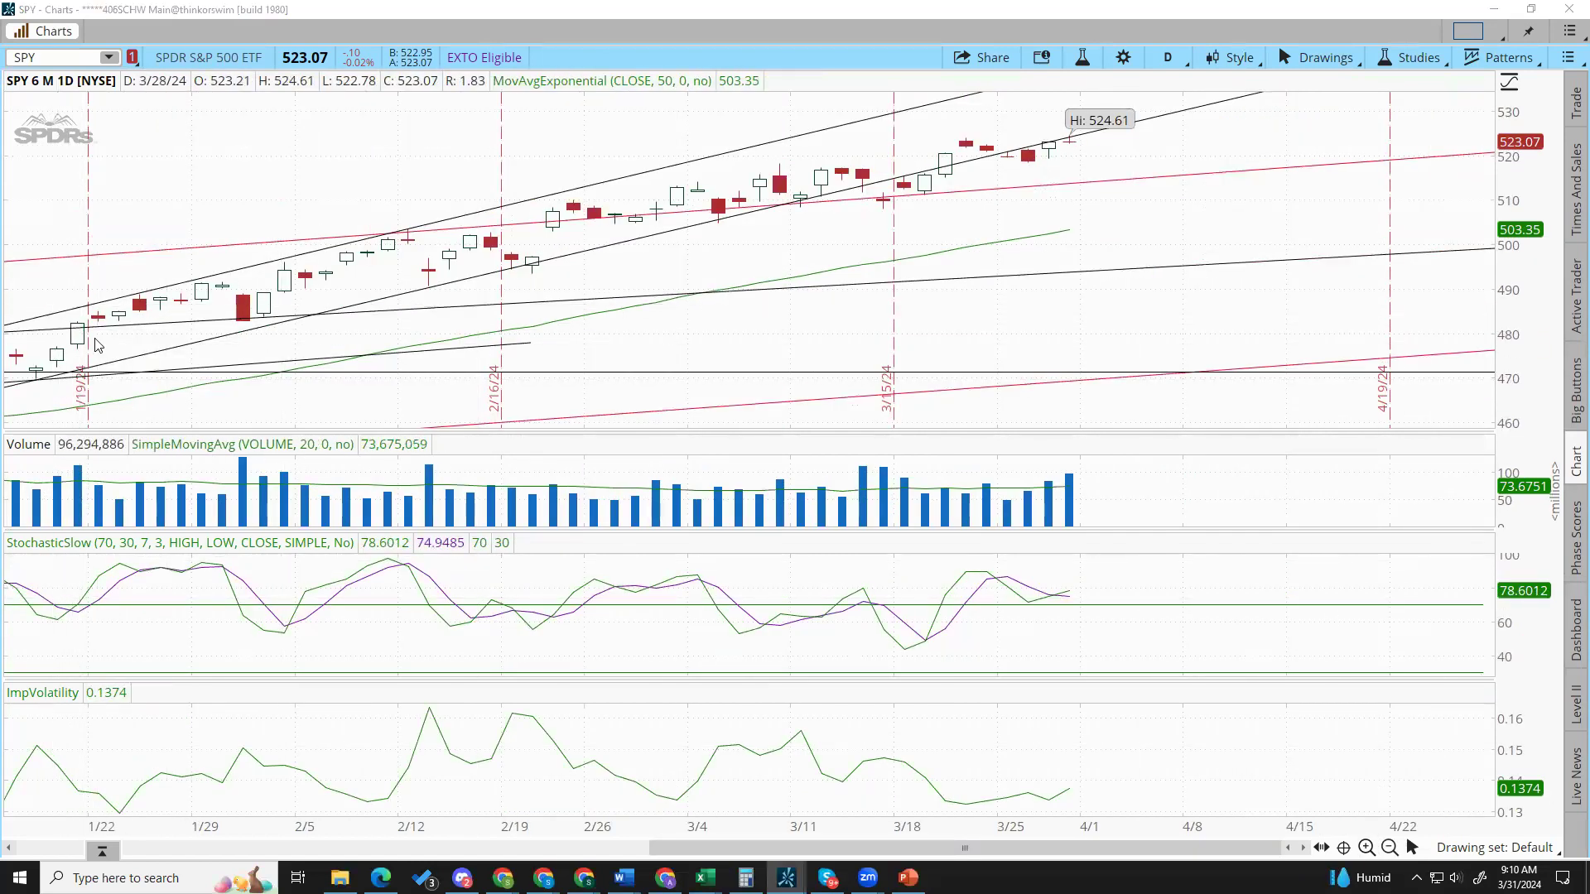
drag(845, 129, 381, 230)
drag(928, 112, 1341, 72)
drag(433, 270, 1490, 107)
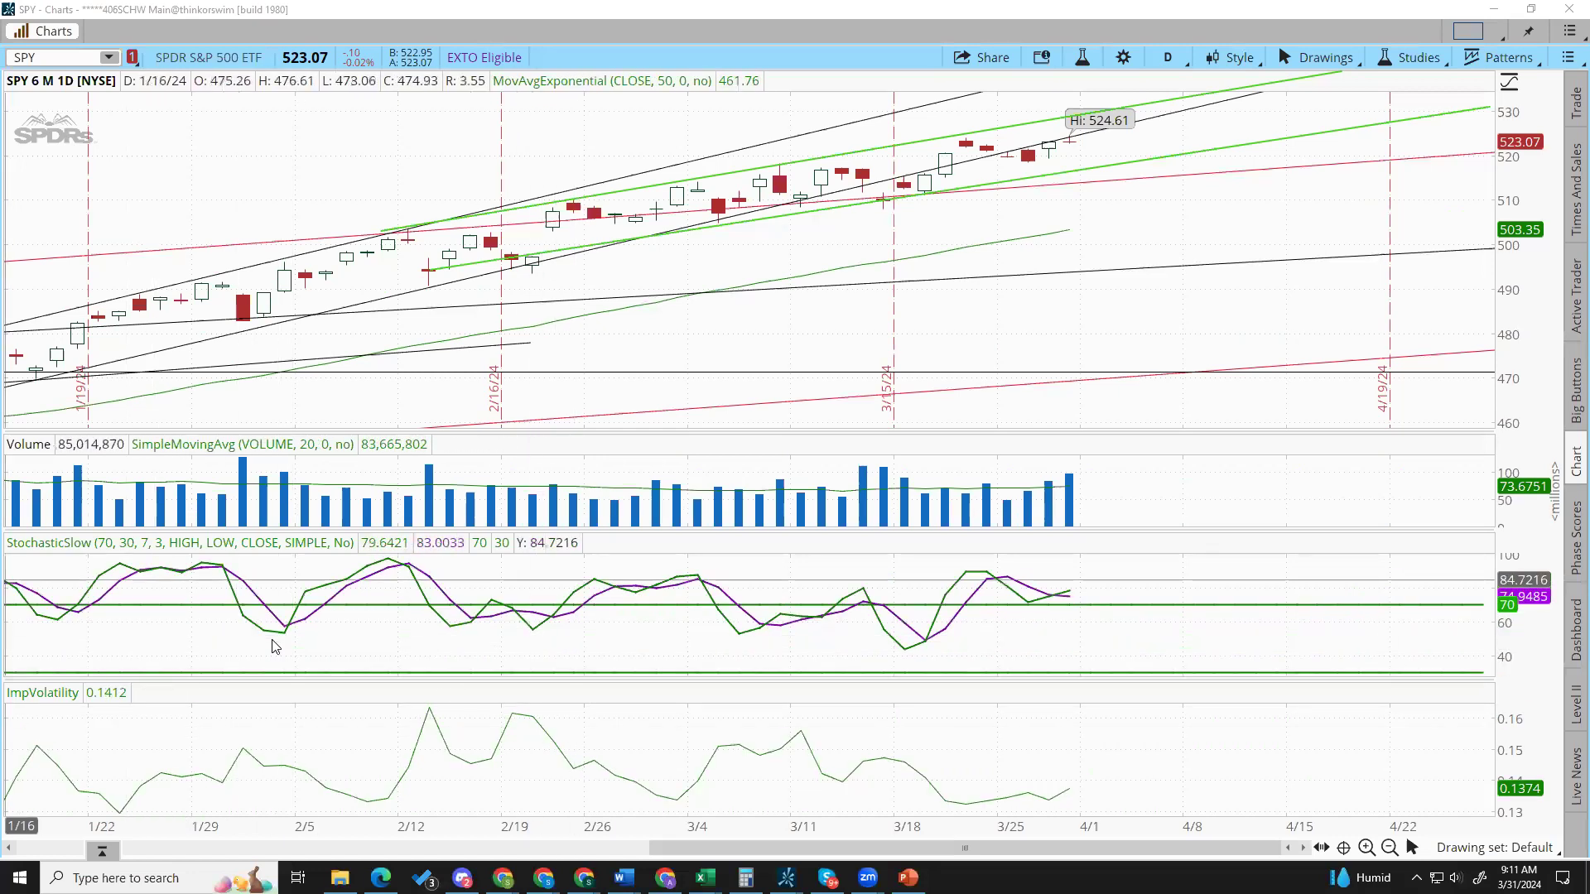
click(1391, 850)
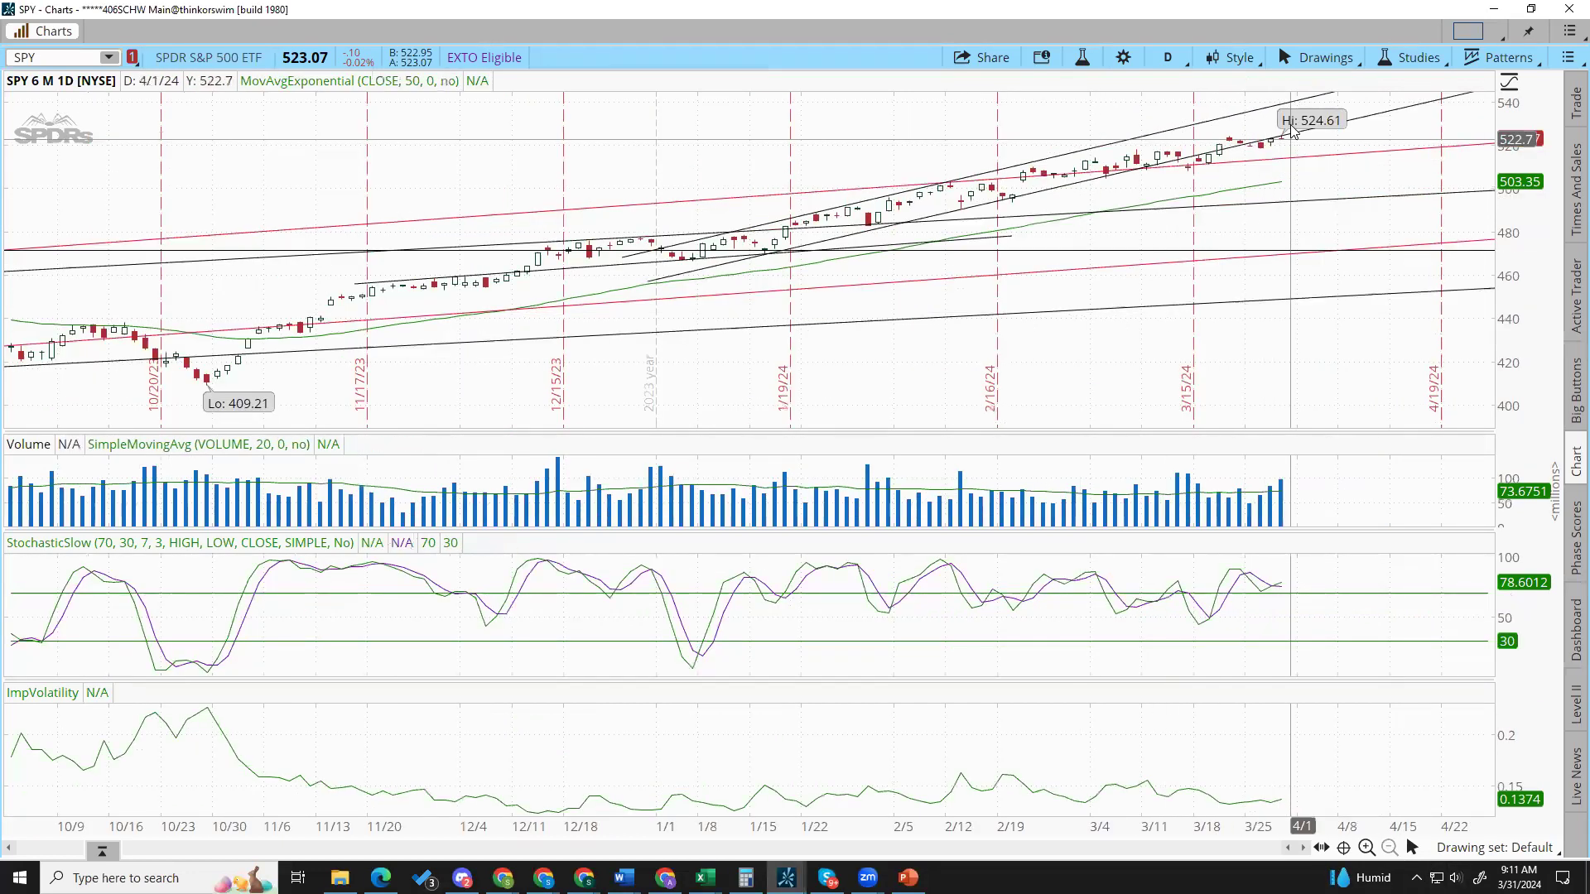
Examine the recent SPY candles, return to the Excel workbook and review the 31-Mar short-term trend and volume scores.
mouse_move(1286, 136)
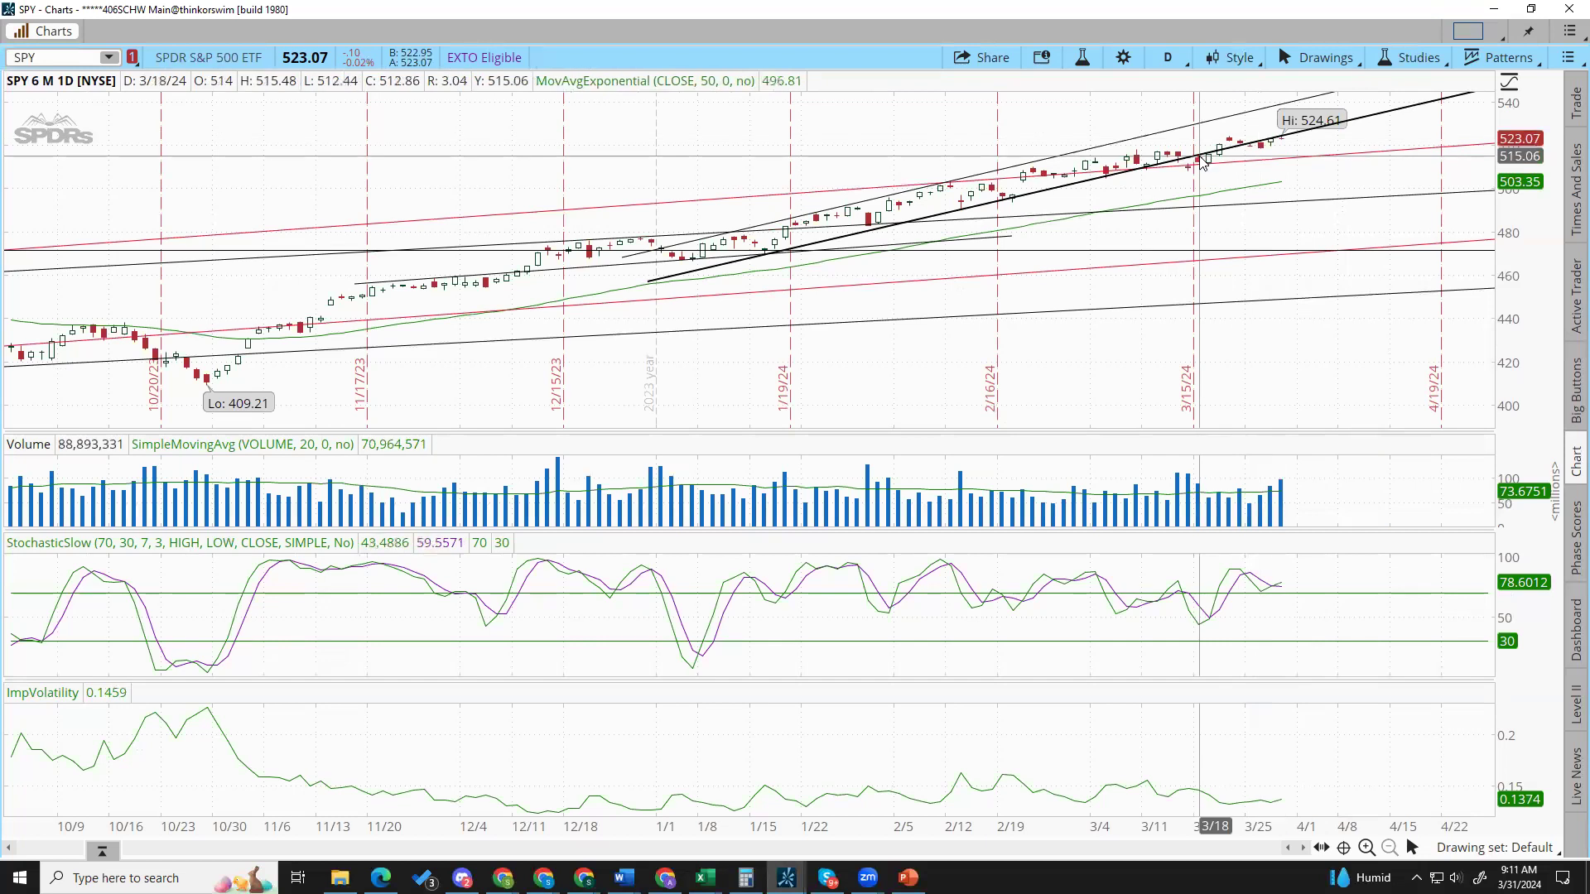
mouse_move(1191, 170)
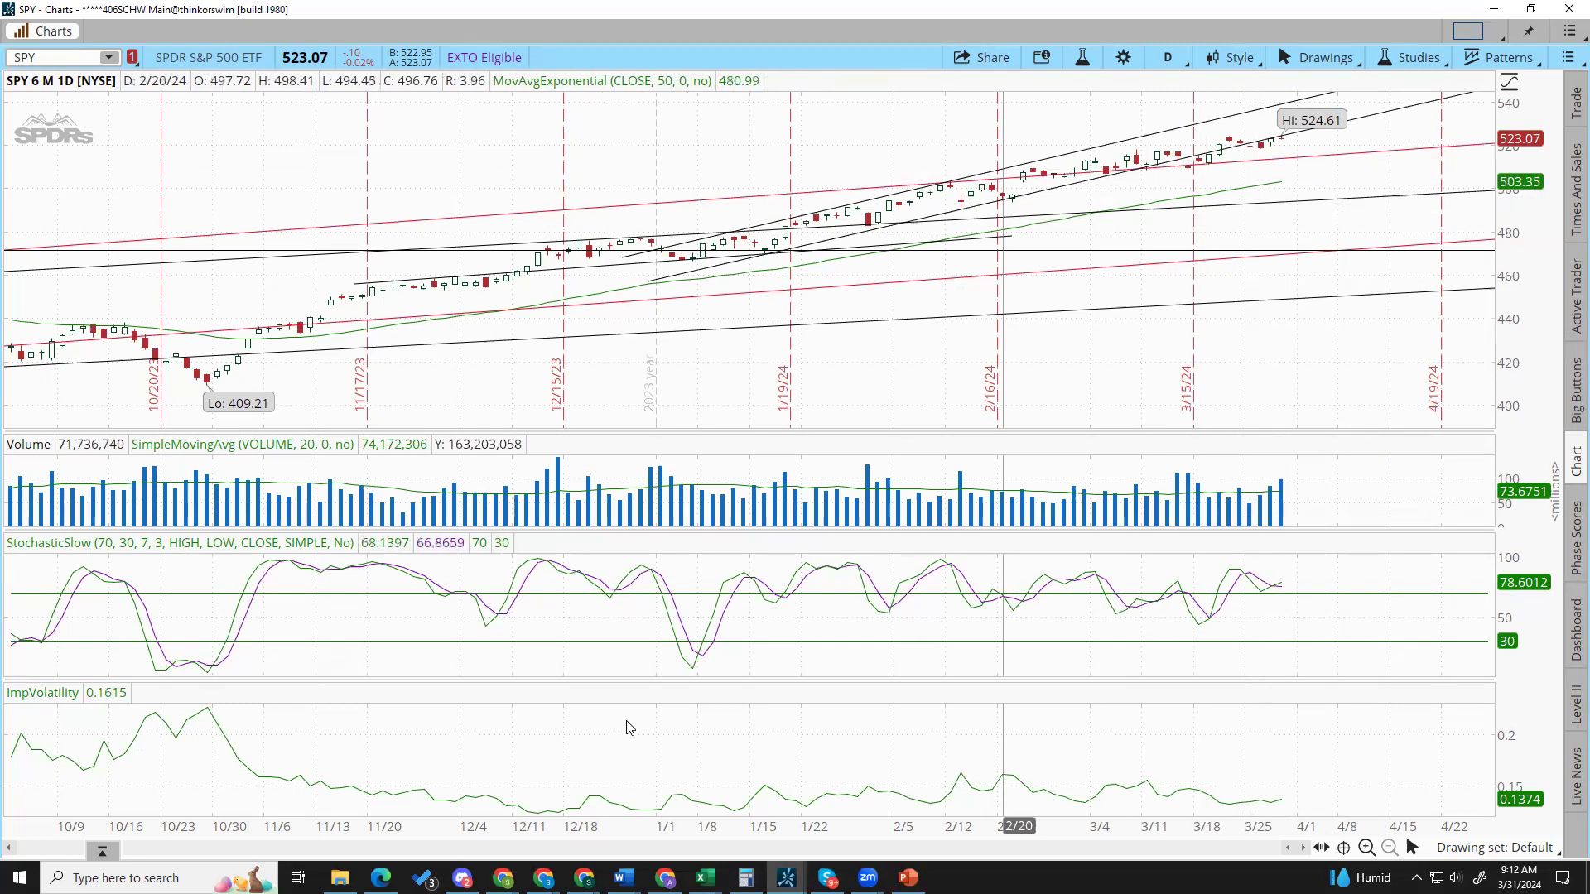
click(705, 878)
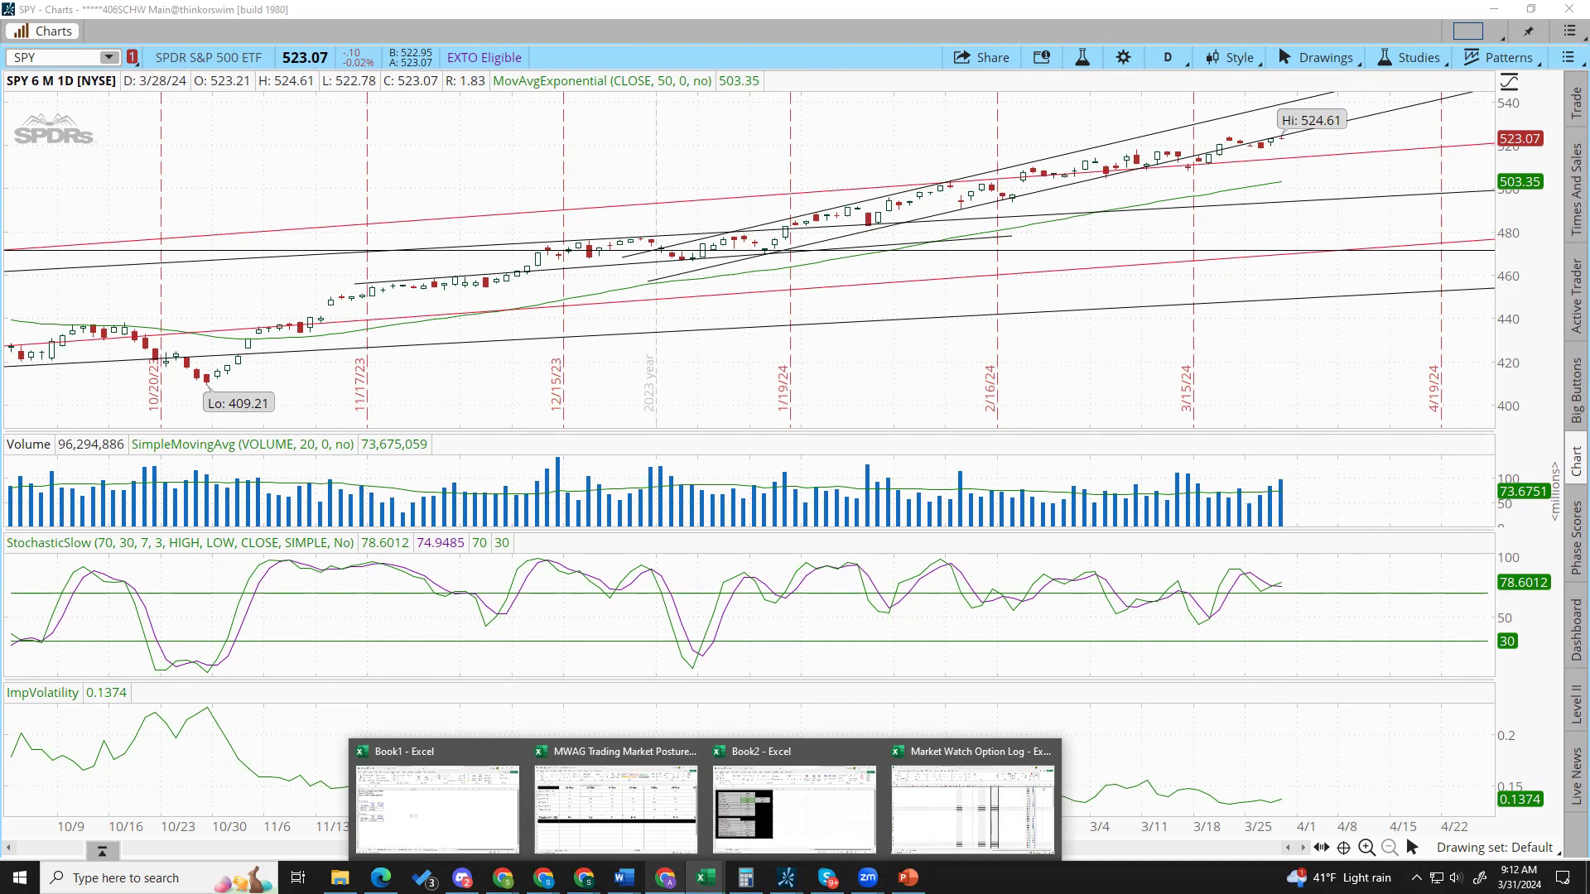
click(615, 799)
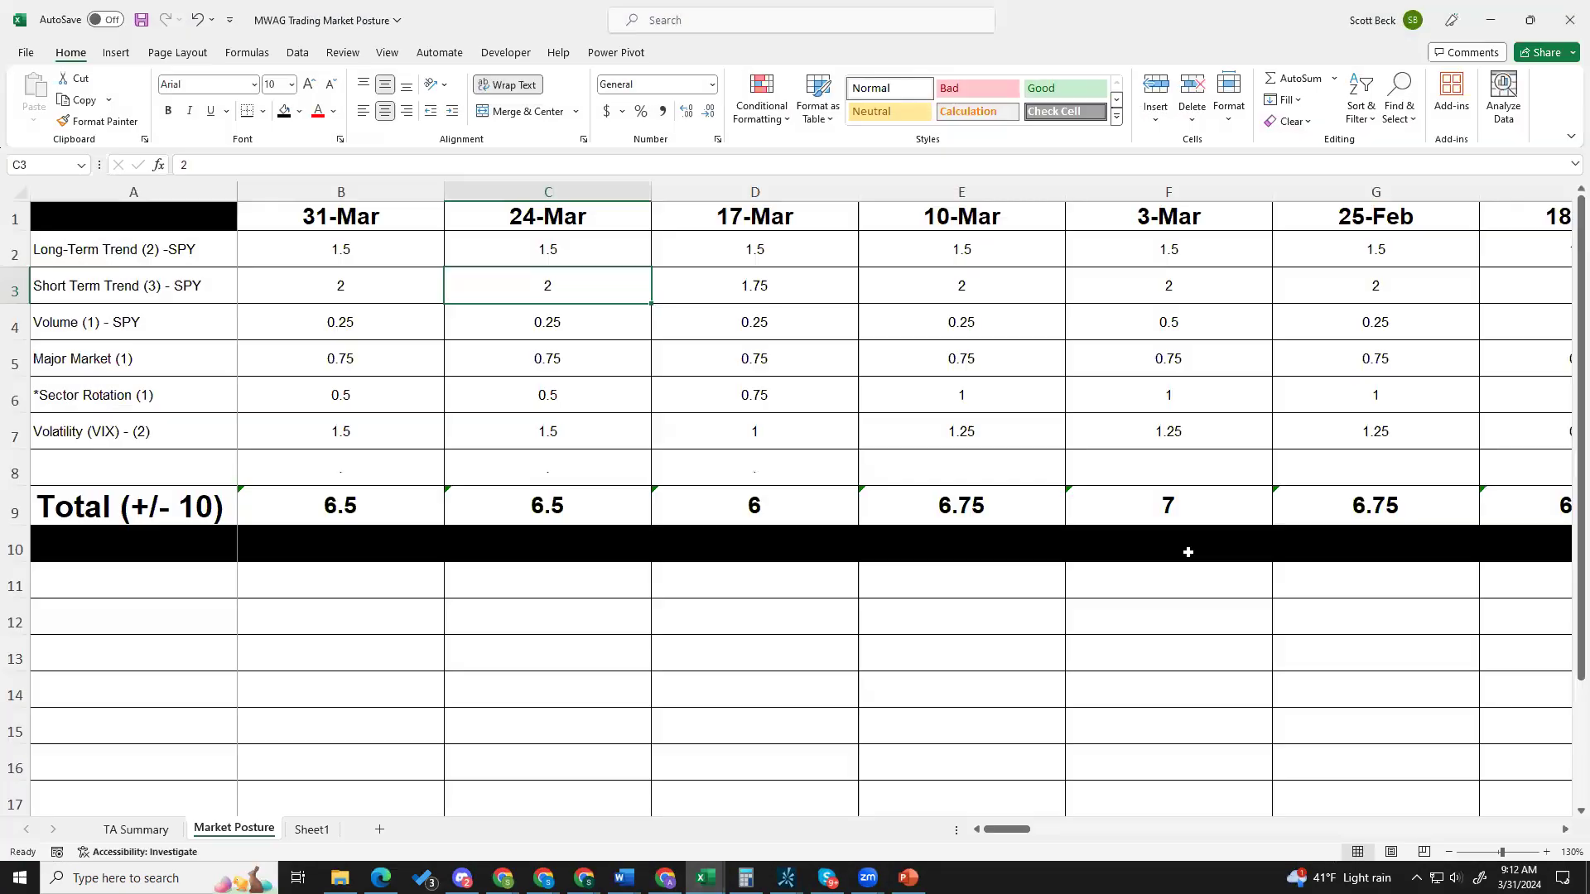
click(362, 294)
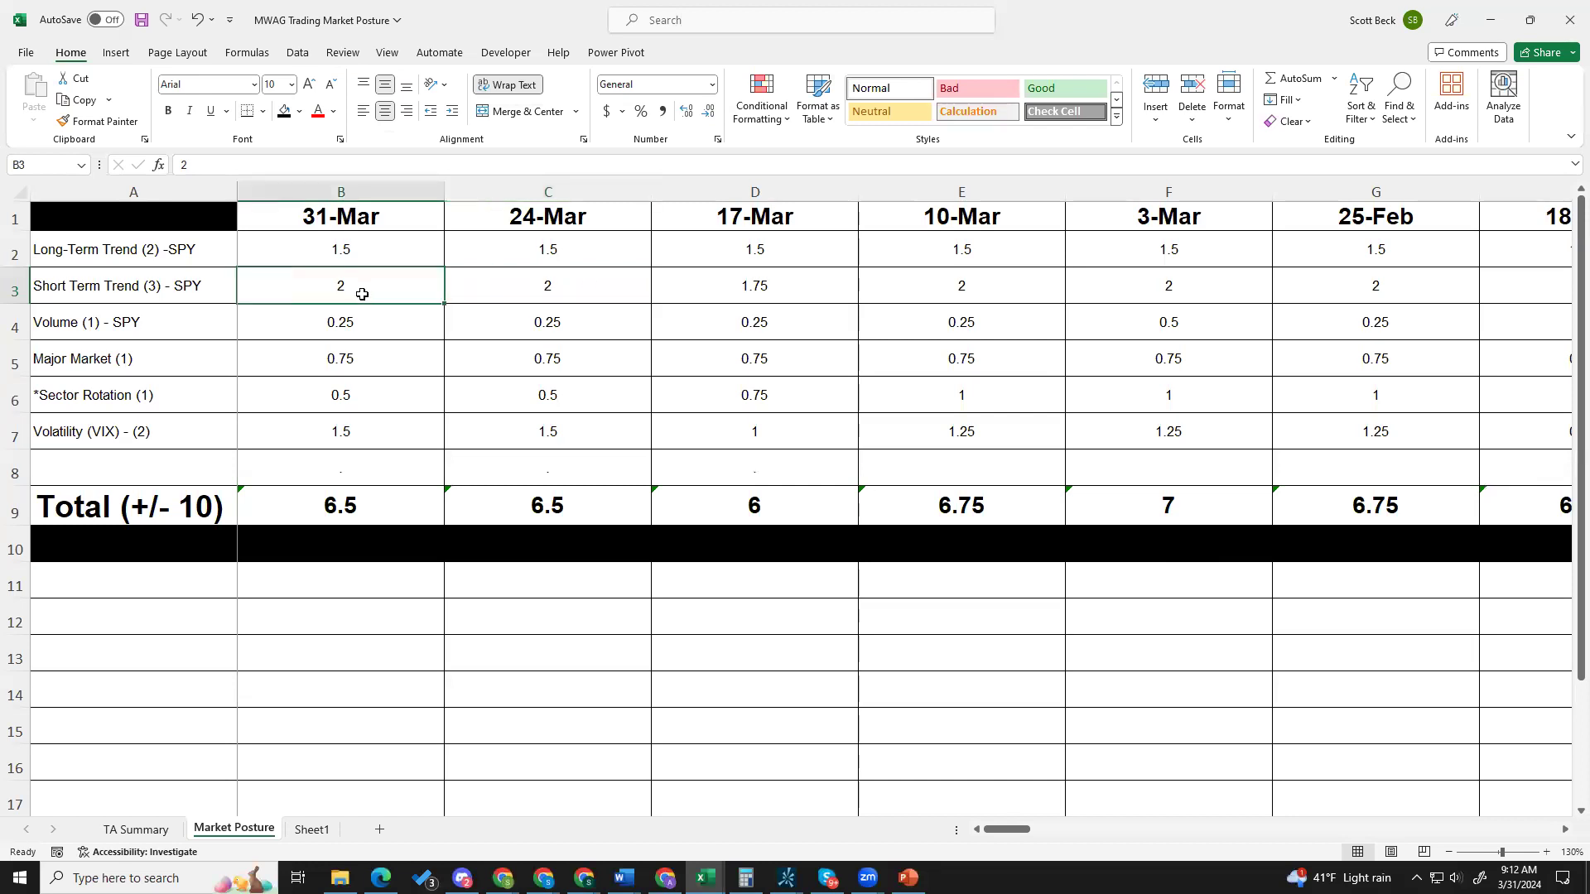
click(361, 266)
drag(362, 266, 364, 327)
click(364, 323)
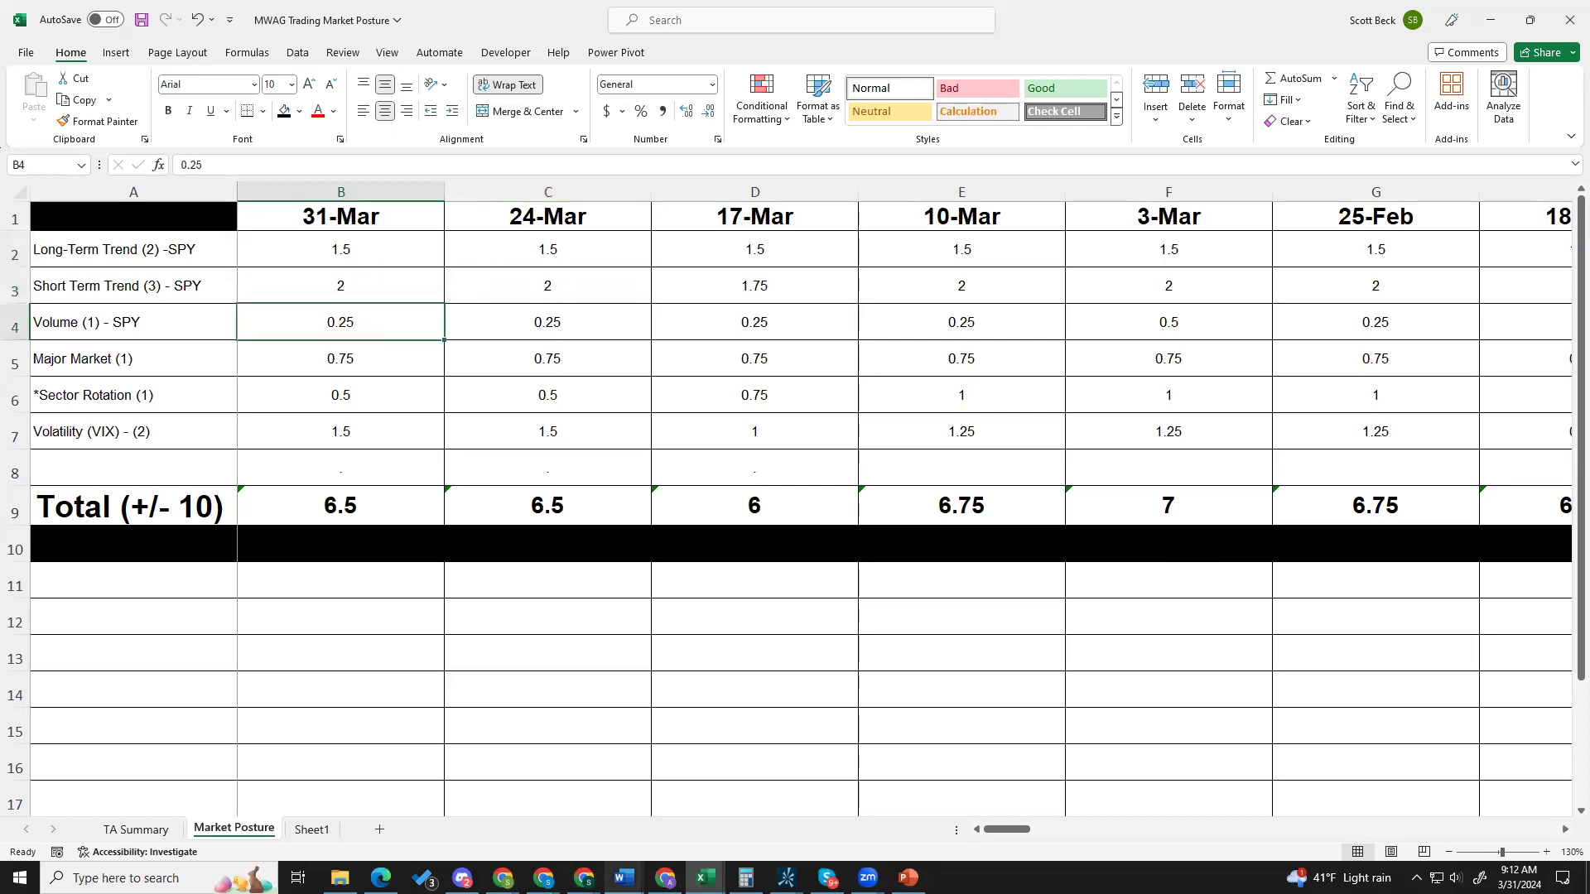
Switch to thinkorswim and set the SPY chart's time frame to one month with daily bars.
mouse_move(787, 878)
click(940, 833)
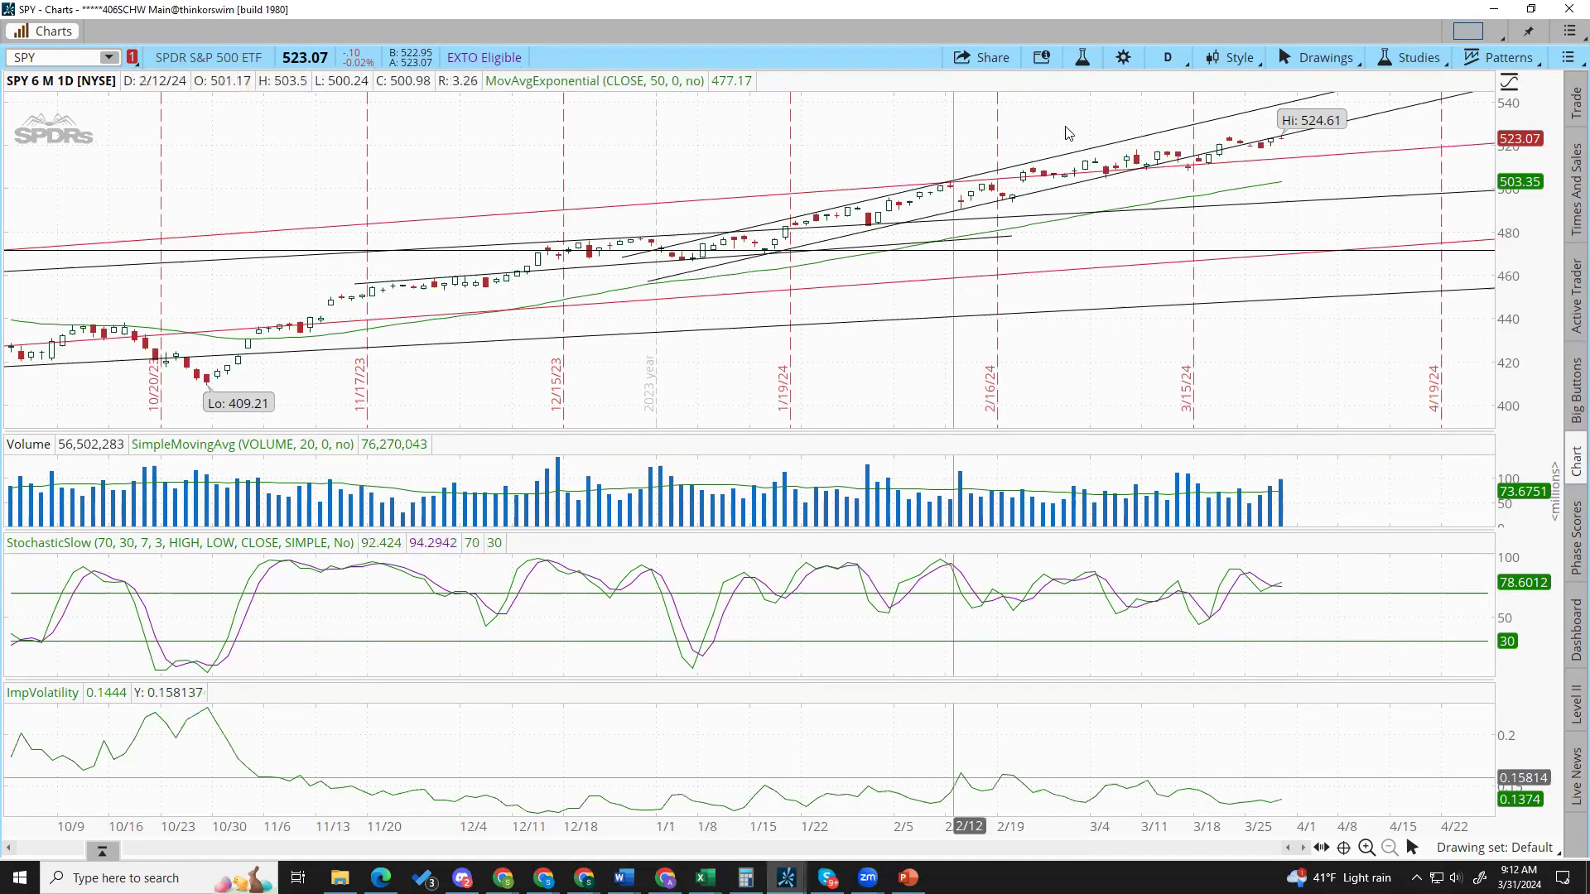
click(1167, 57)
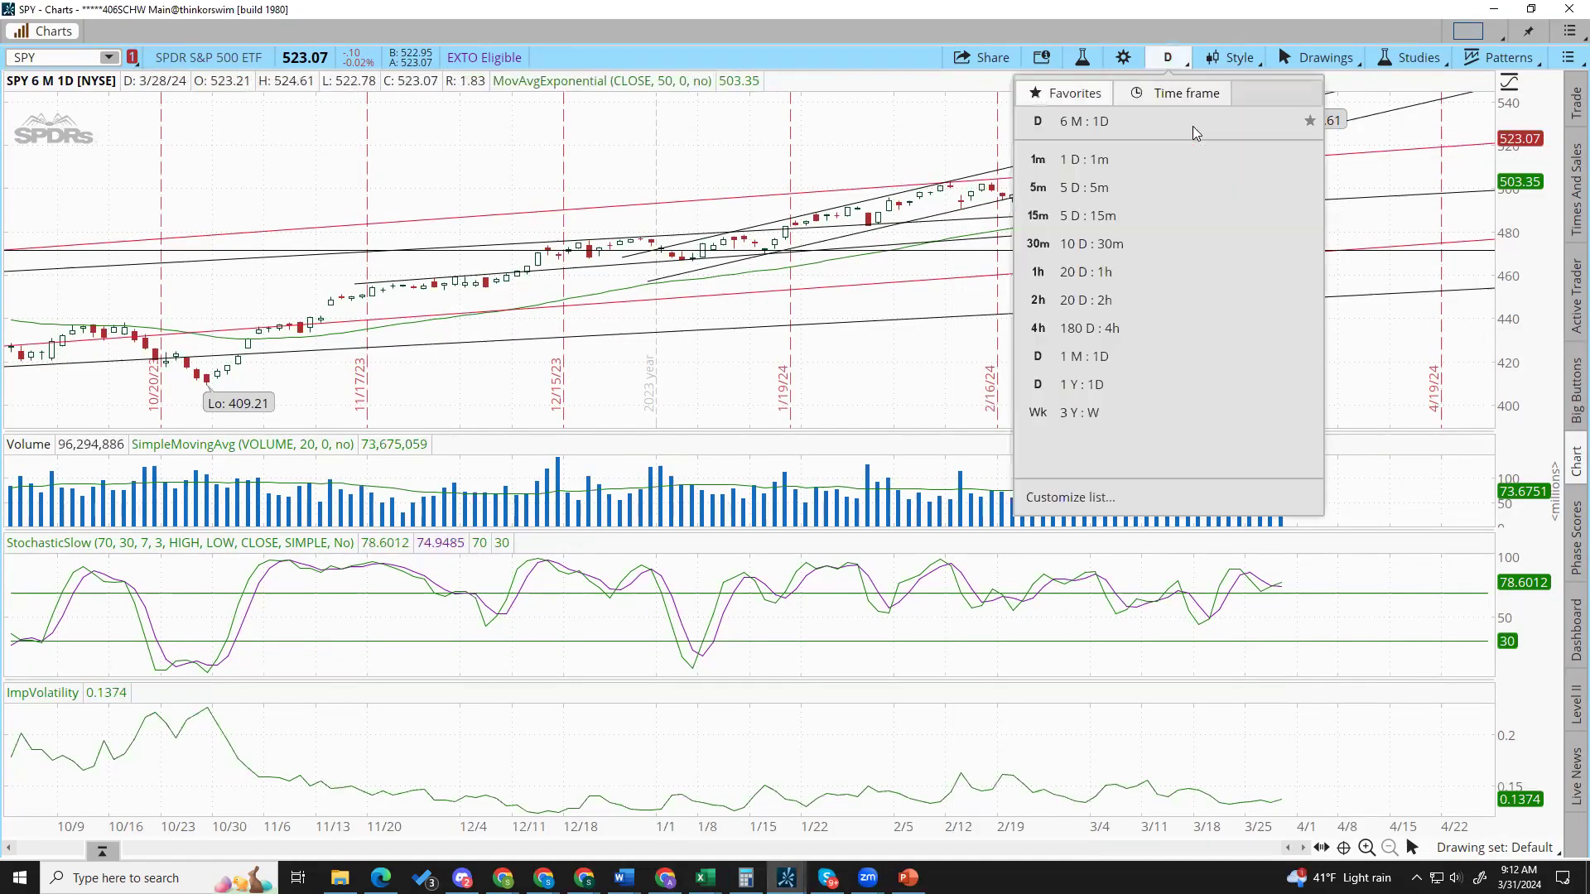
click(1108, 361)
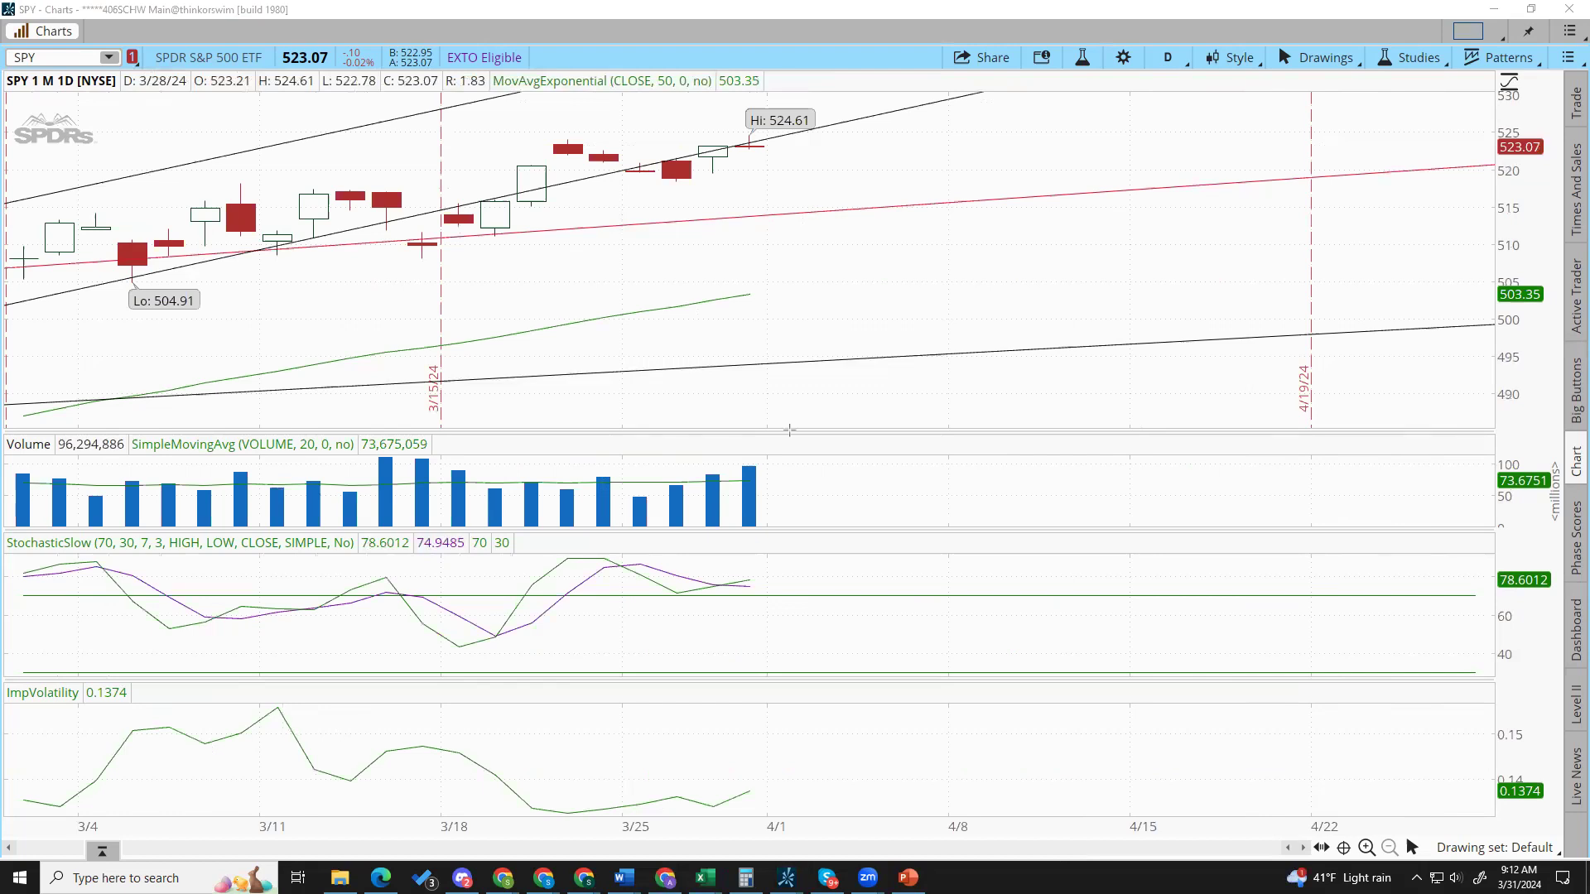
Frame the high-volume days of 29 February to 1 March, 5 March, 8 March and 12 March with green rectangles and clear the frames.
drag(5, 111, 81, 755)
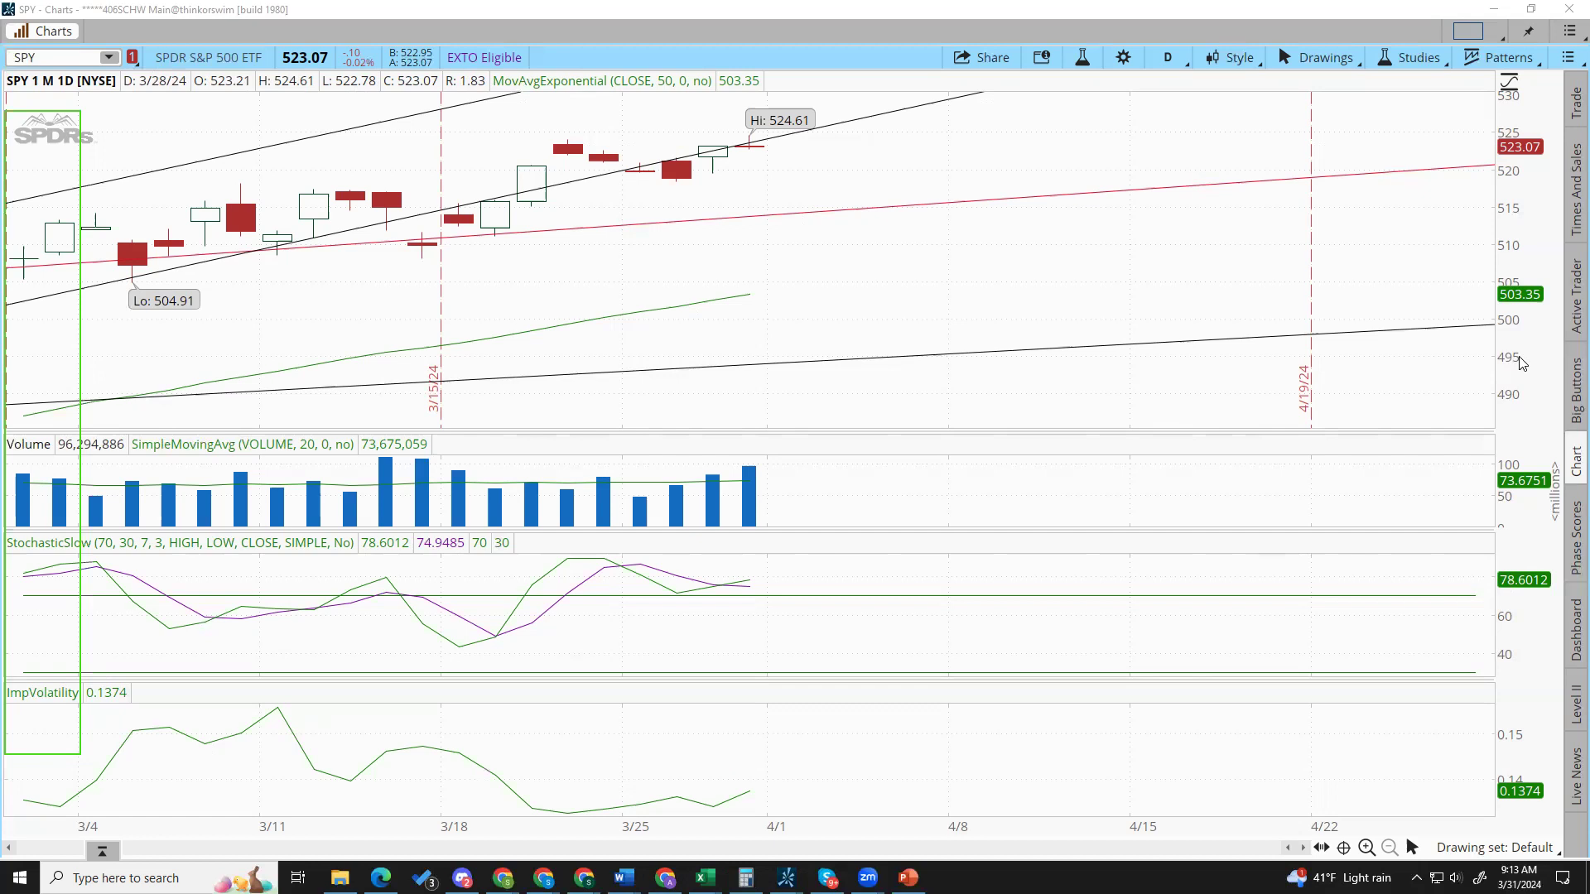
drag(110, 115, 148, 727)
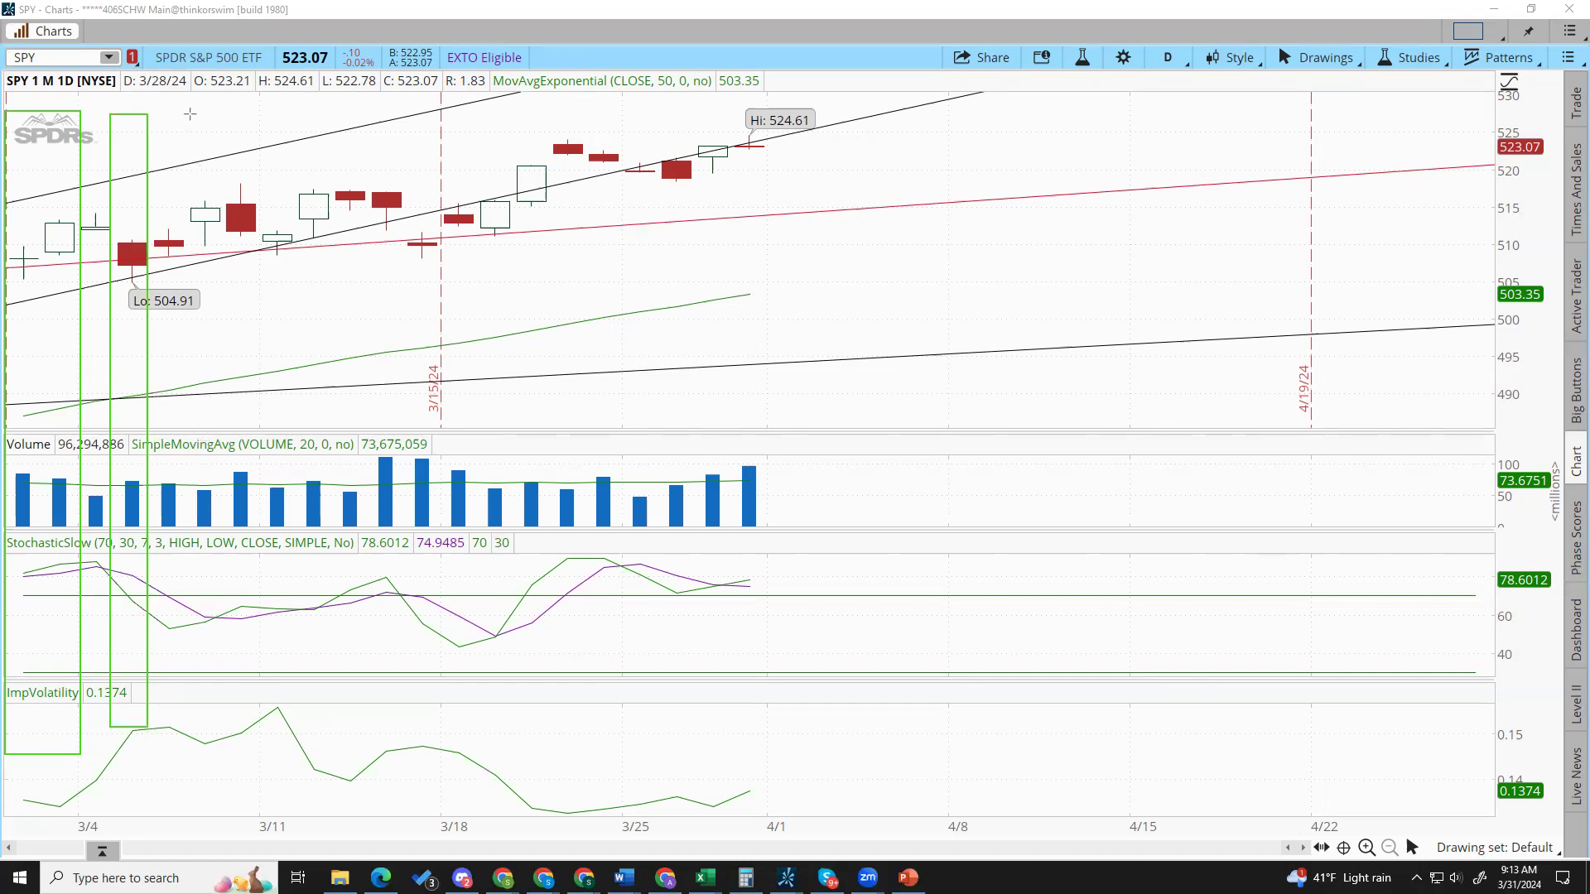
drag(214, 102, 260, 729)
drag(289, 104, 338, 695)
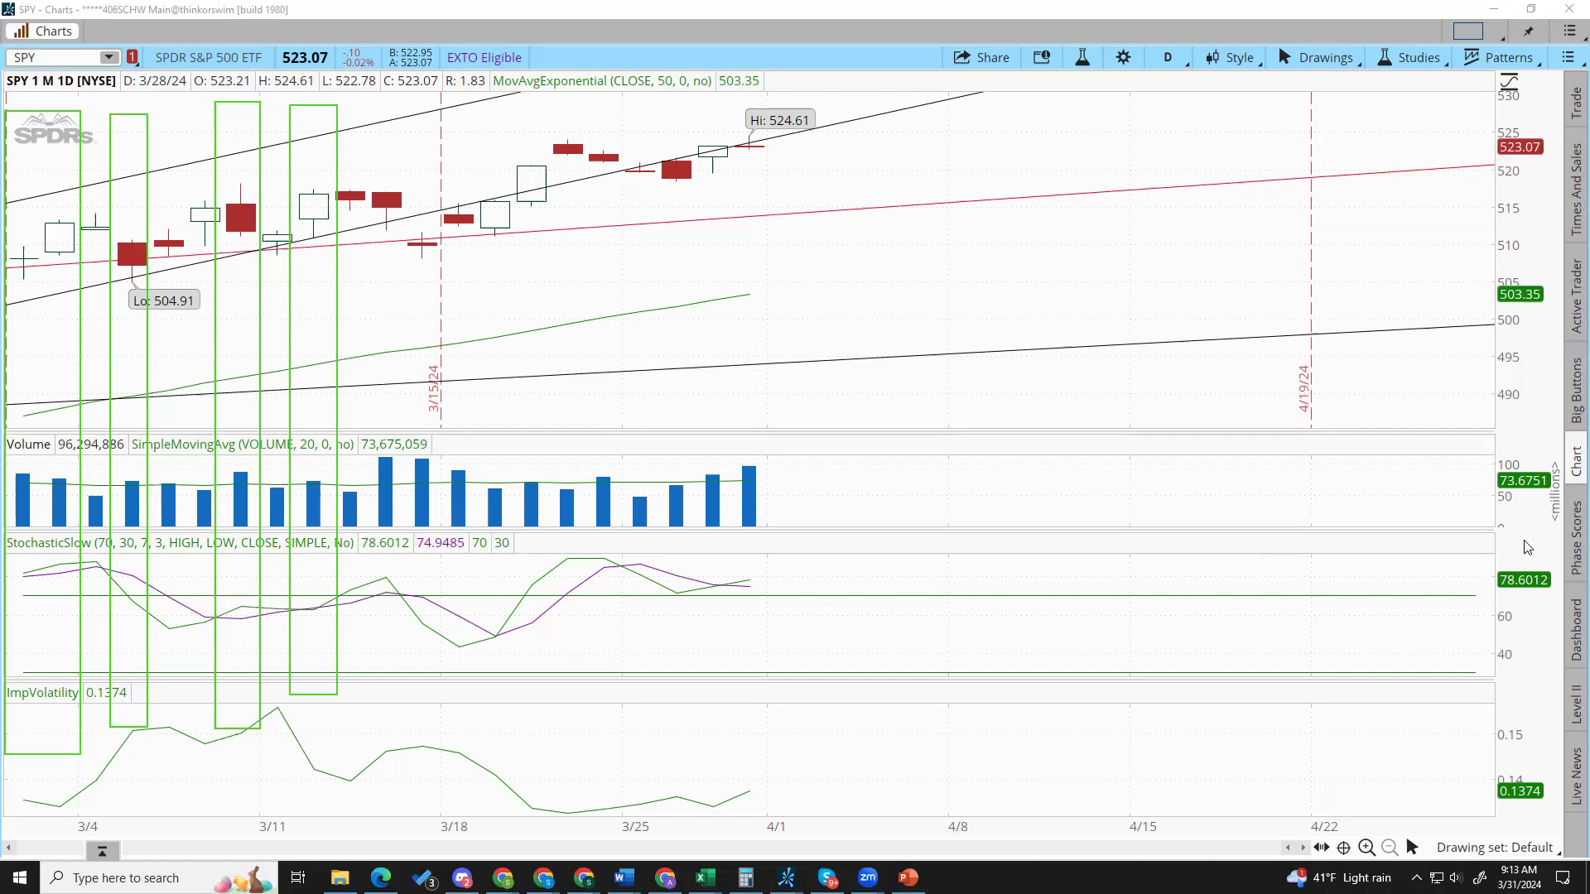
key(Delete)
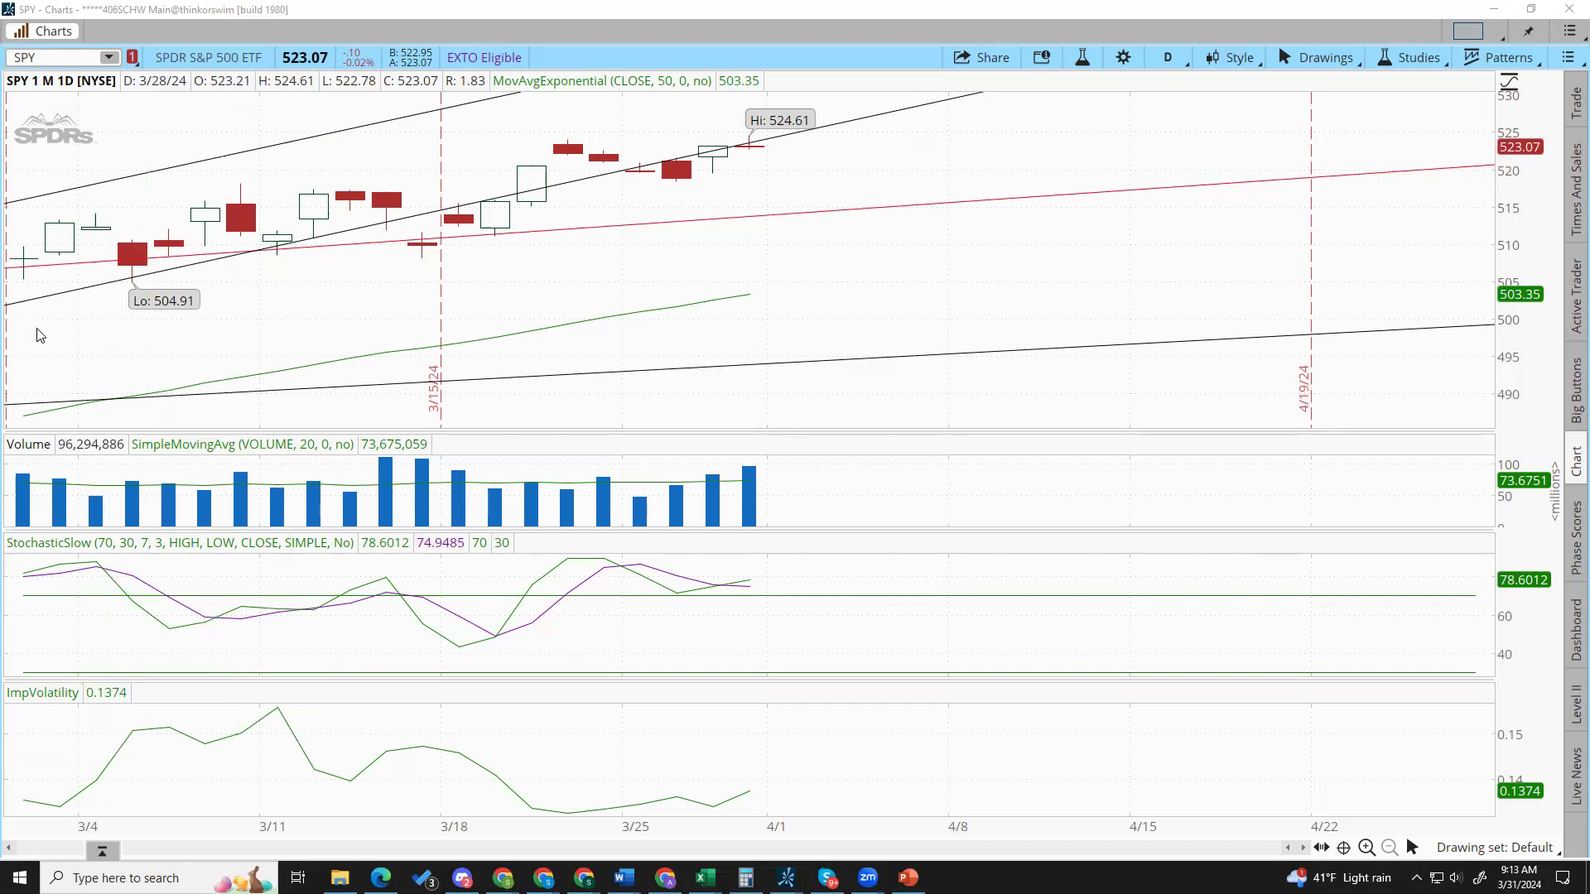
Stamp checks under the high-volume up days, crosses under the high-volume down days and question marks under the unclear days on the SPY chart.
click(64, 330)
click(316, 326)
click(713, 331)
click(129, 335)
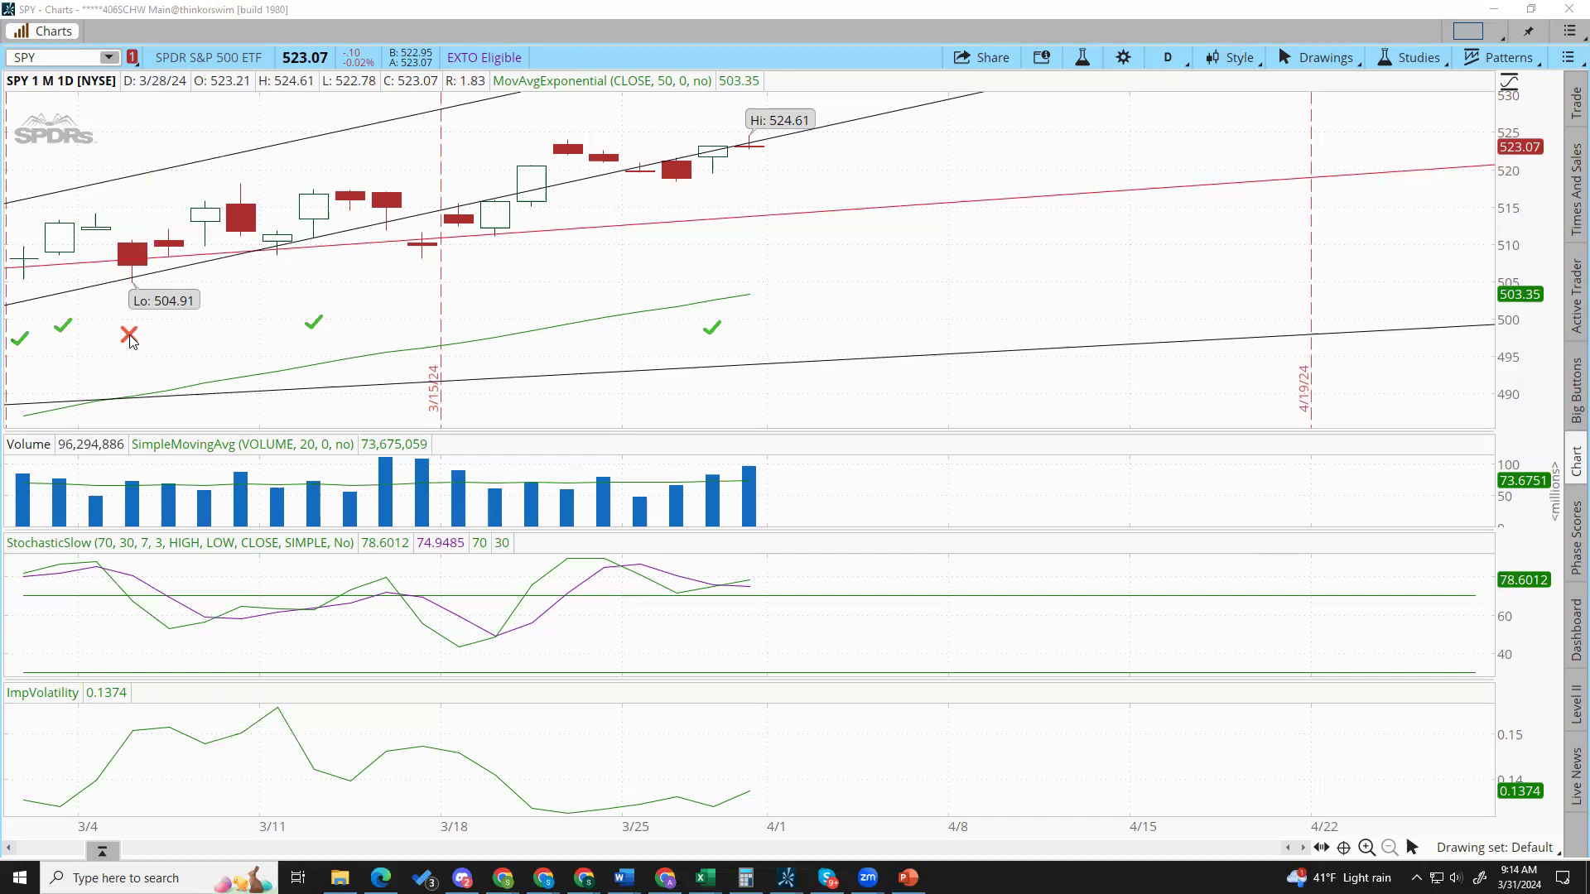
click(240, 334)
click(426, 330)
click(458, 330)
click(597, 328)
click(396, 326)
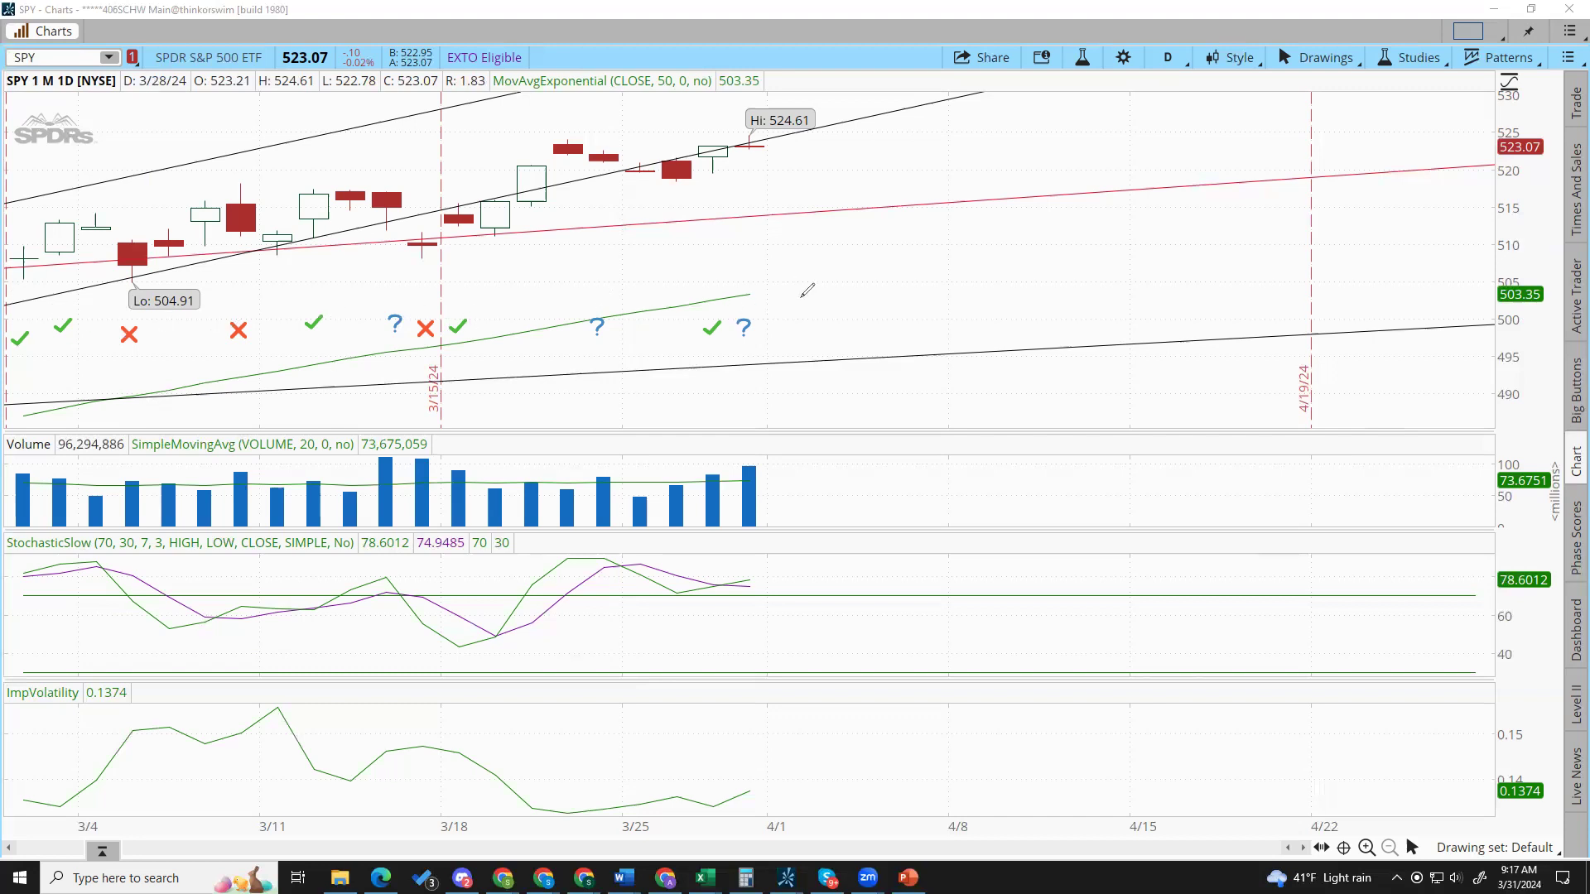
Write the 5/3 tally beside the candles, draw an arrow to the second check mark and box the first two crosses.
mouse_move(919, 289)
mouse_down()
mouse_move(875, 291)
mouse_move(876, 320)
mouse_move(888, 341)
mouse_move(949, 310)
mouse_move(928, 332)
mouse_move(952, 299)
mouse_move(926, 328)
mouse_up()
drag(89, 490, 47, 383)
drag(60, 357, 90, 374)
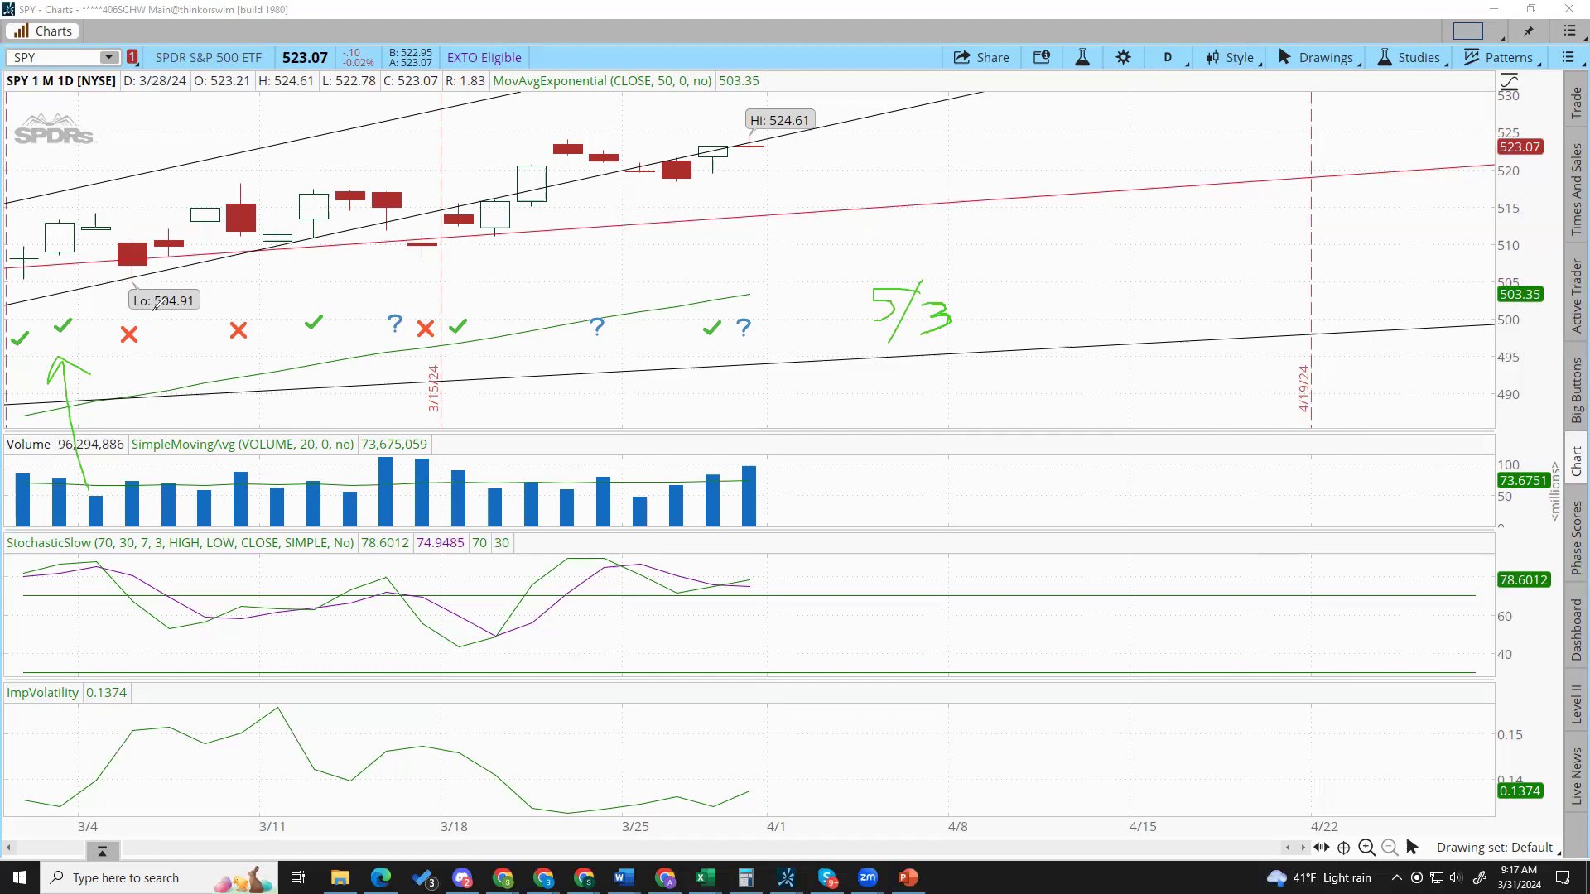
mouse_move(126, 311)
mouse_down()
mouse_move(109, 313)
mouse_move(254, 310)
mouse_move(259, 344)
mouse_move(112, 346)
mouse_move(111, 313)
mouse_up()
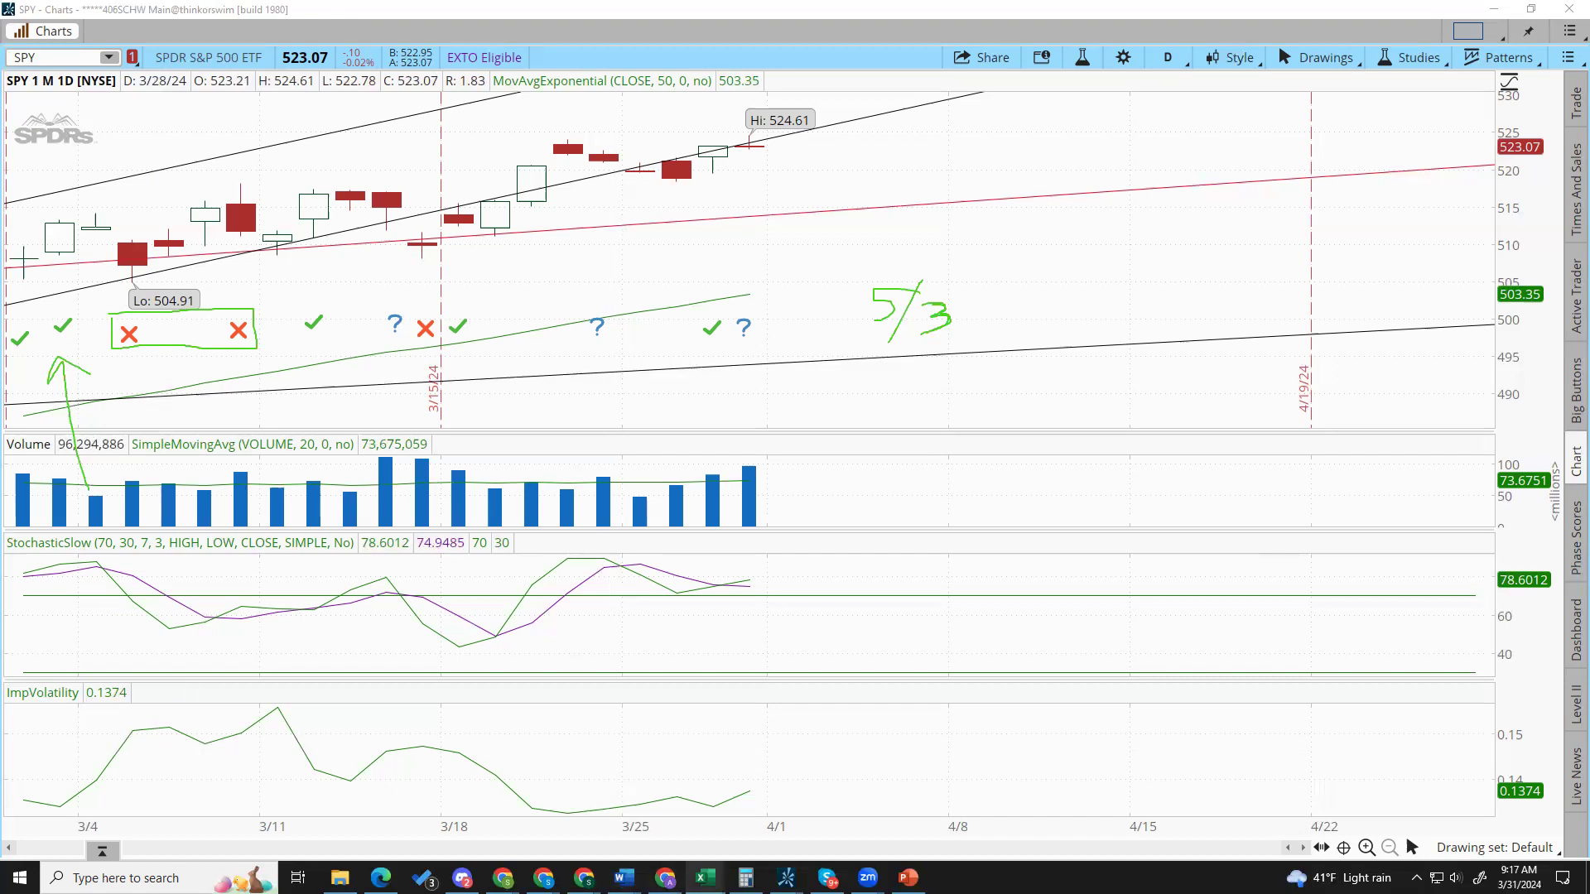
Compare the Volume scores in the Market Posture workbook with the stamped SPY volume days on the thinkorswim chart.
mouse_move(705, 878)
click(616, 807)
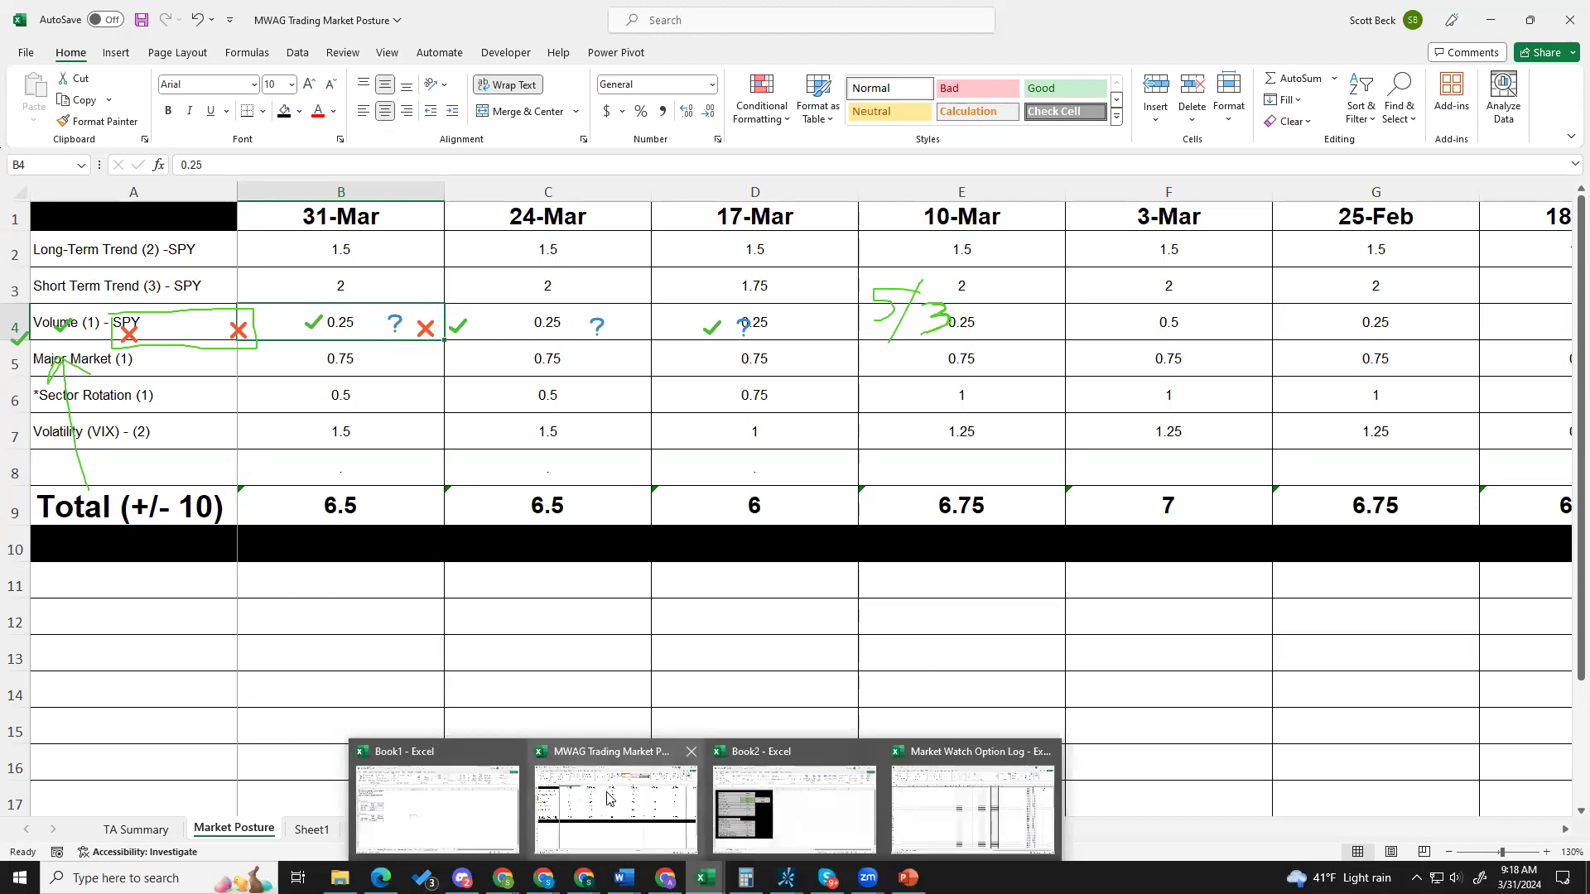
click(1490, 19)
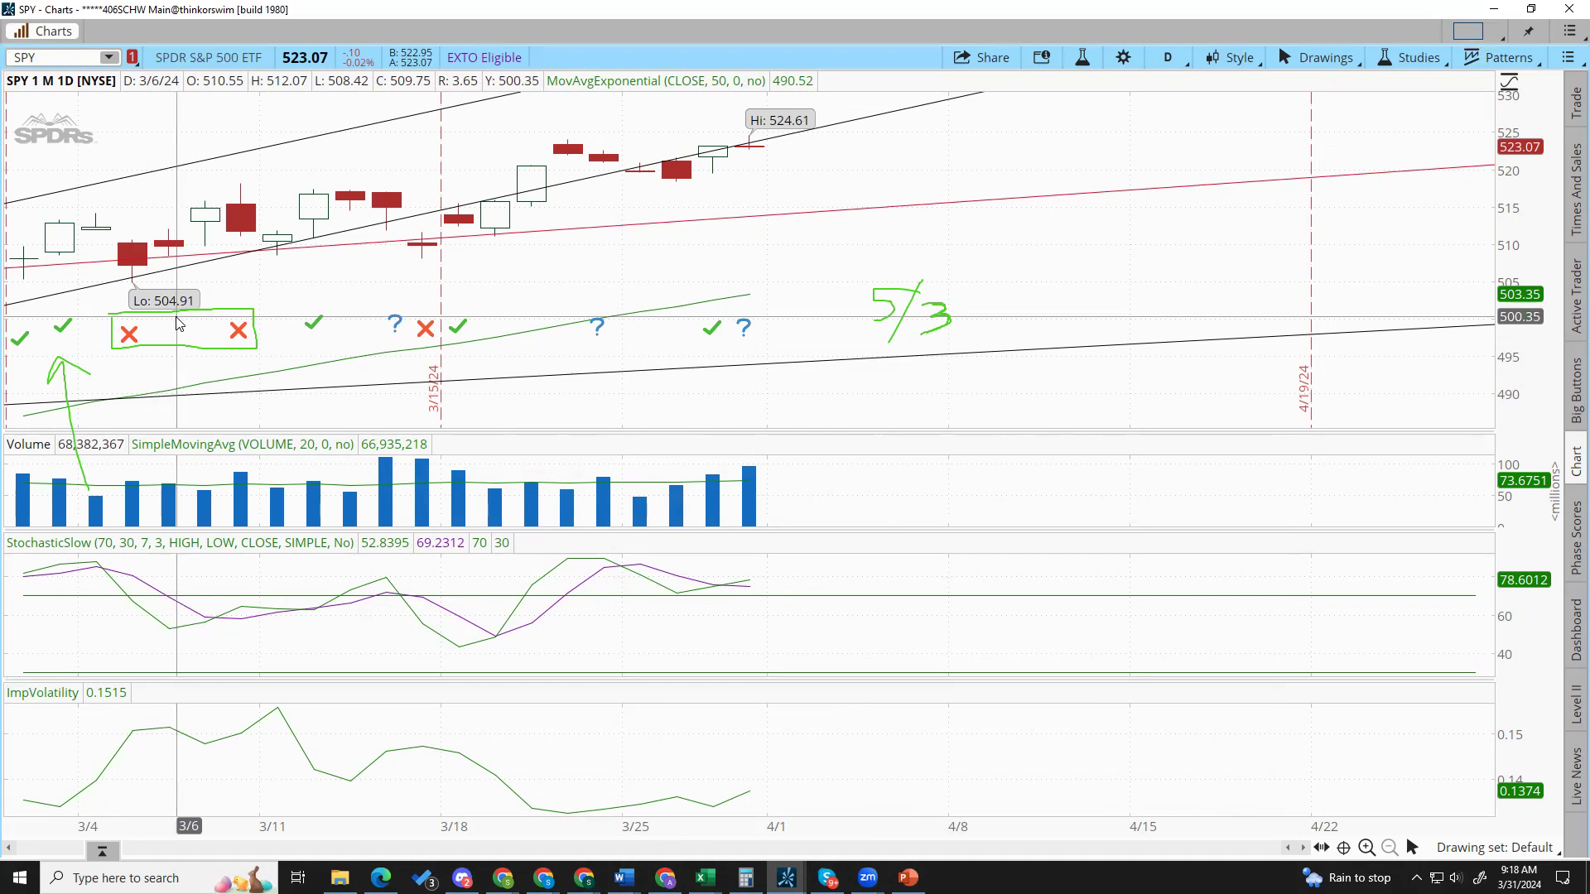
right_click(327, 323)
click(553, 362)
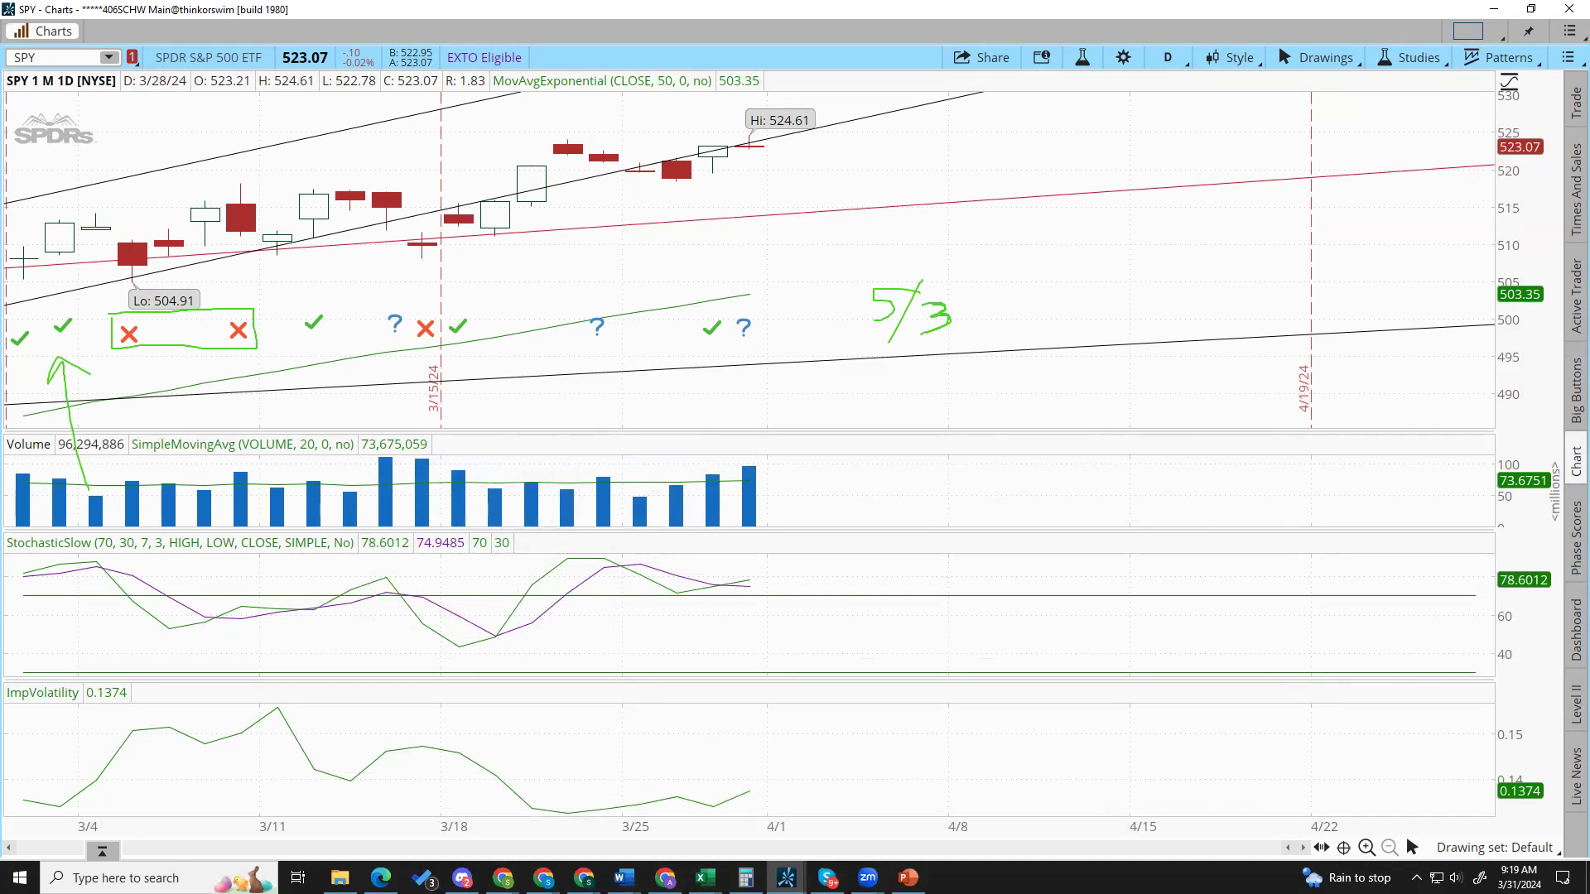
click(462, 878)
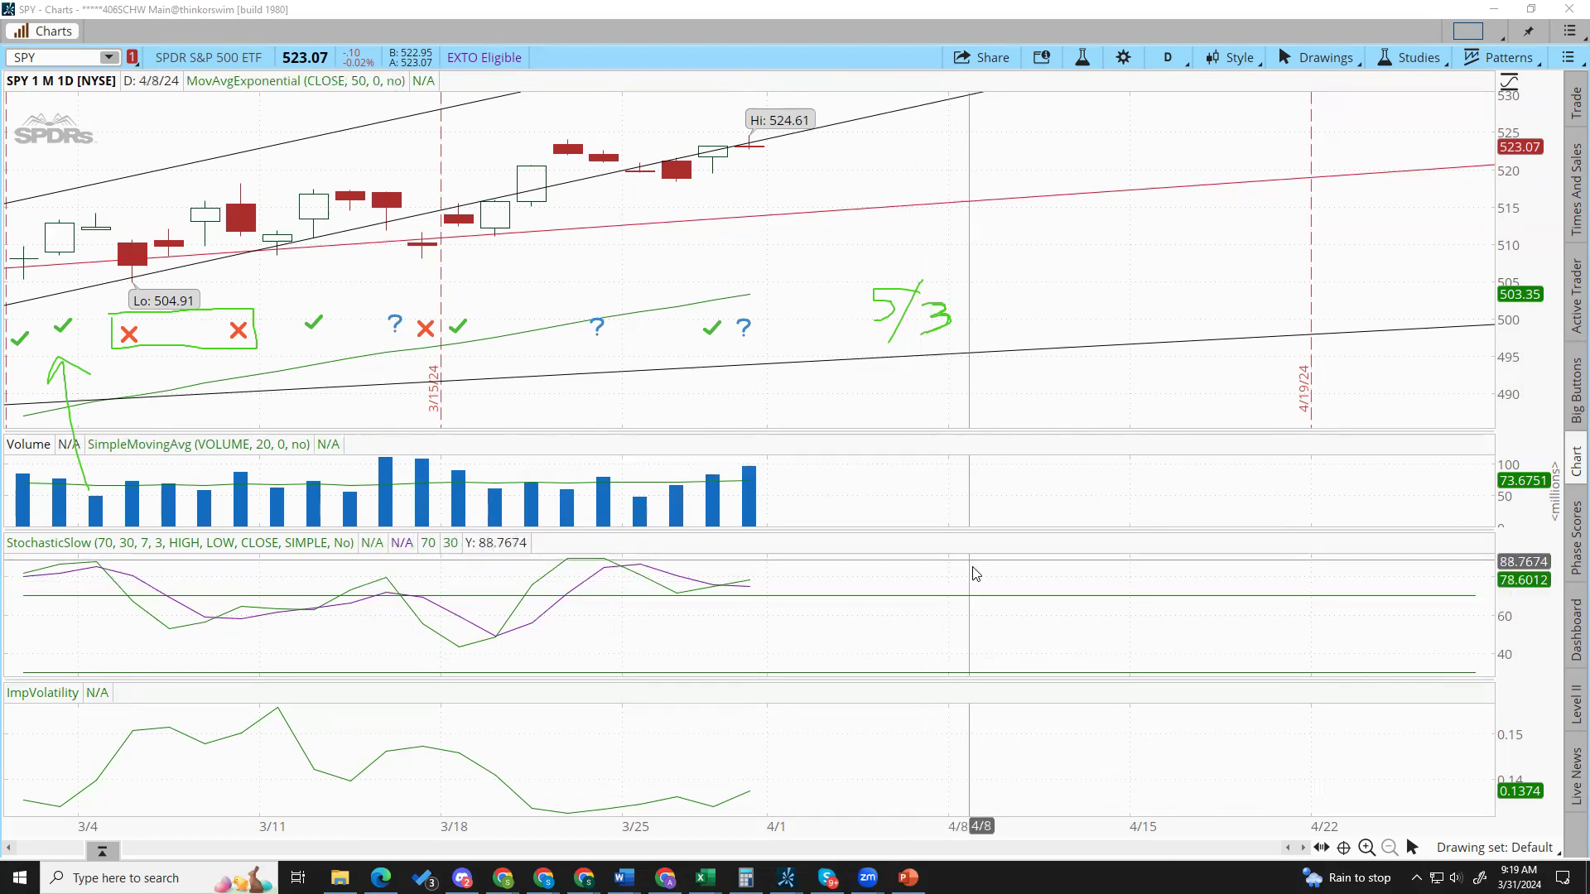
Set the 31-Mar Volume score in the Market Posture workbook to 0.5 and clear the on-screen markup.
mouse_move(704, 877)
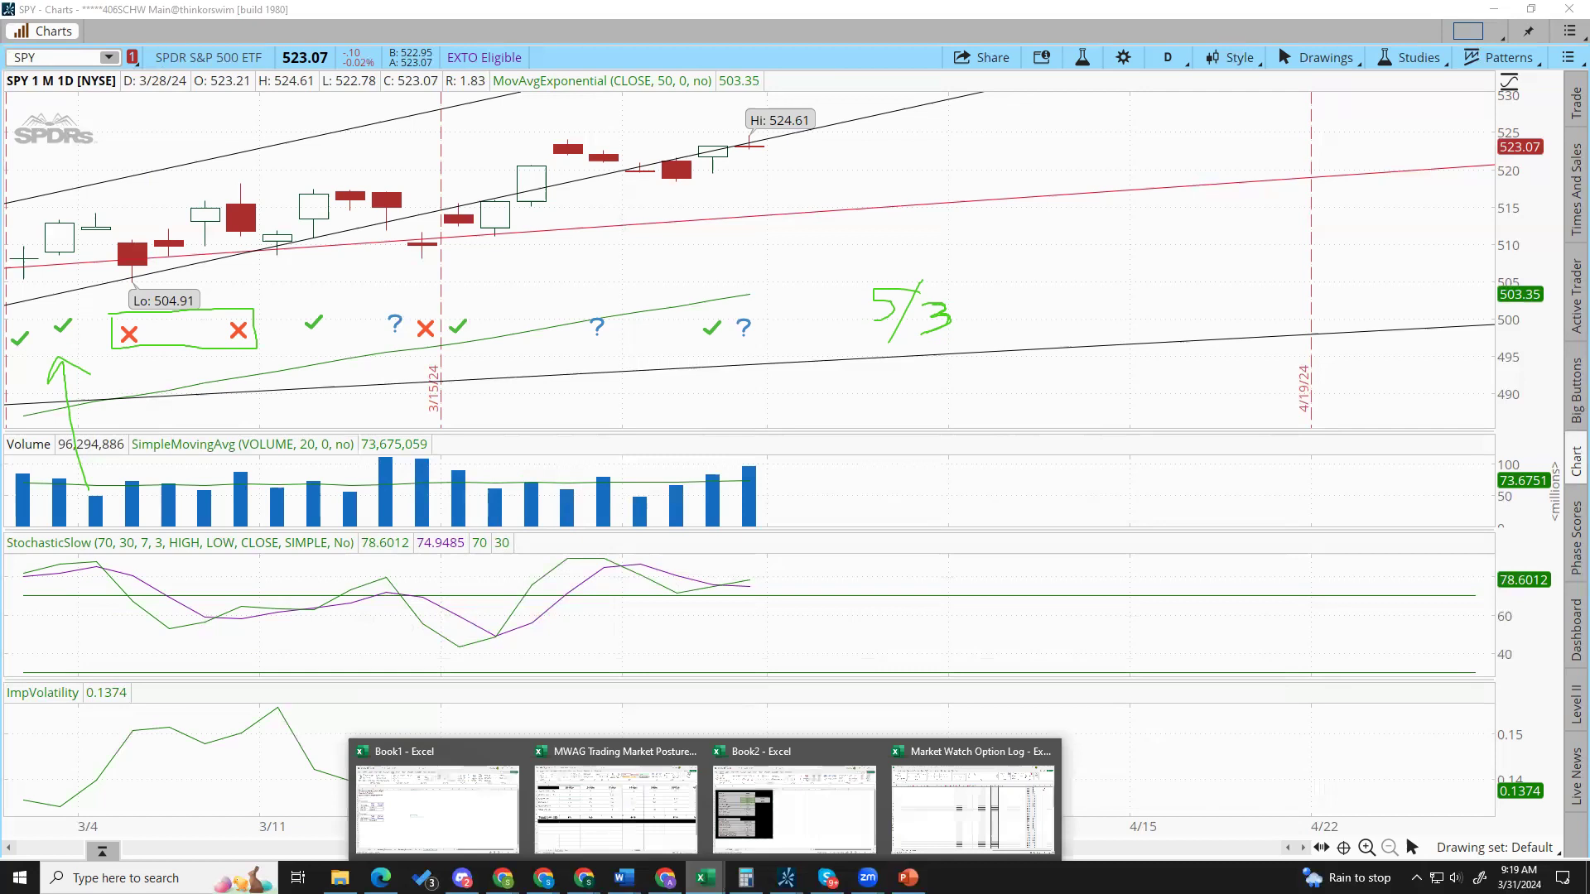
click(616, 808)
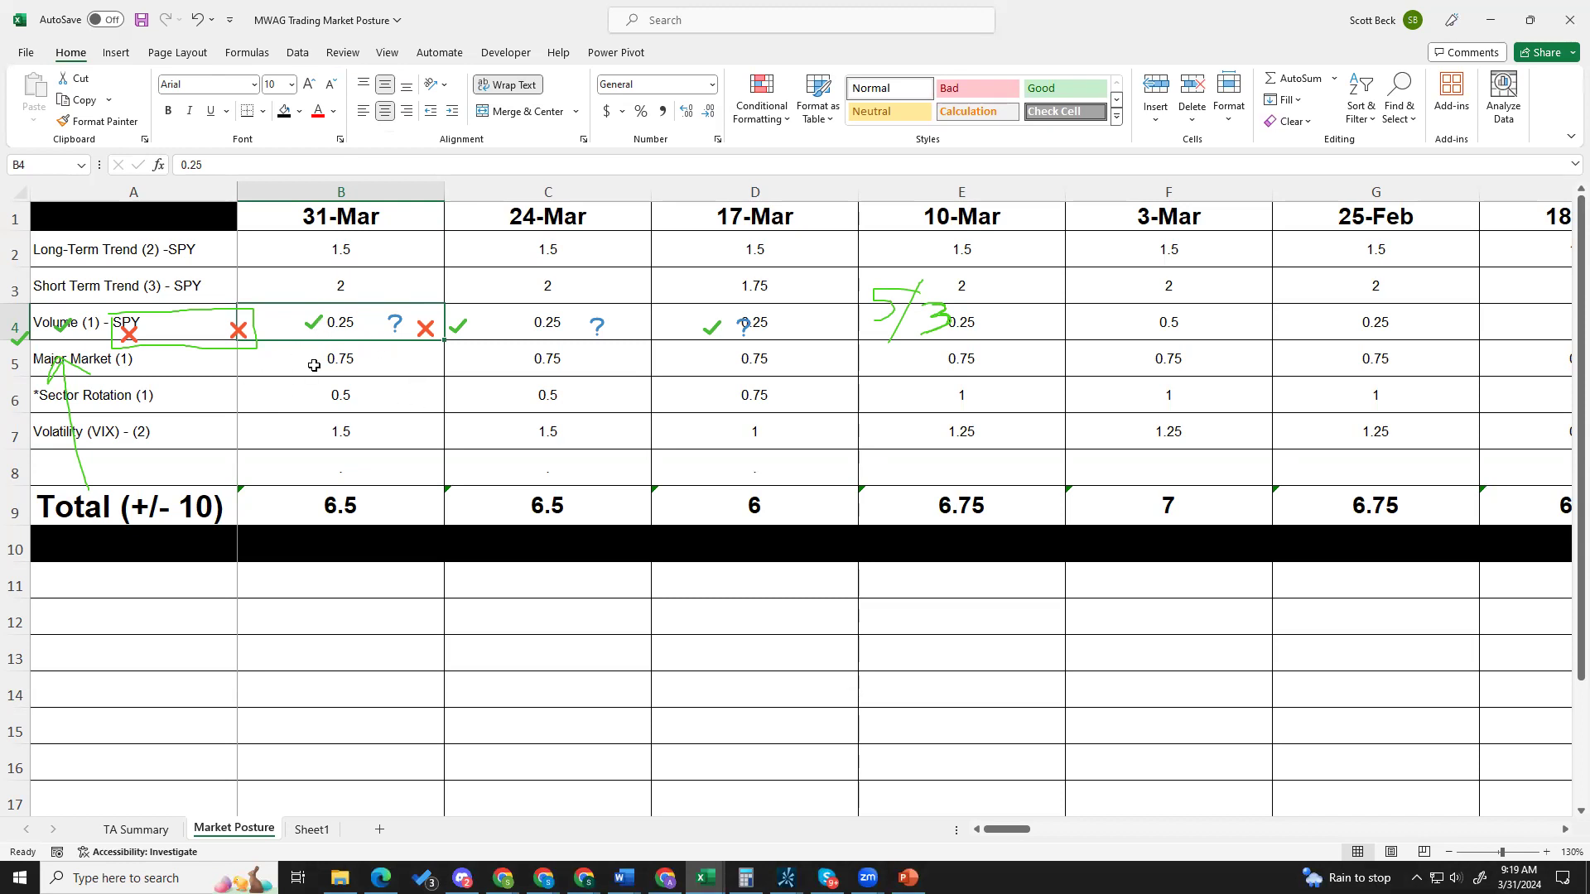
text(.5)
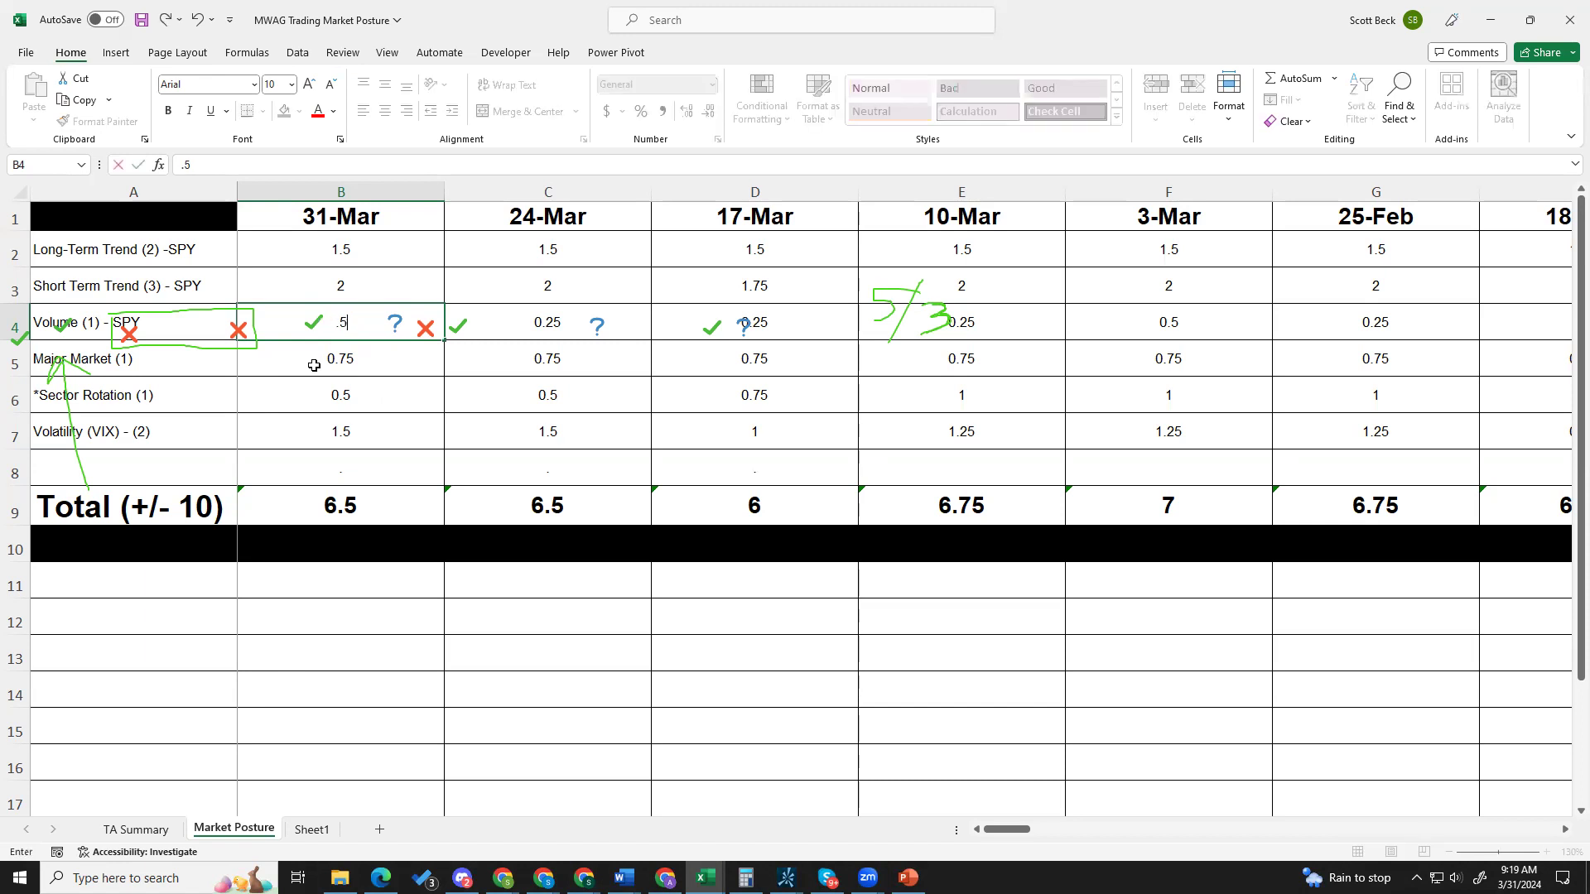
key(Return)
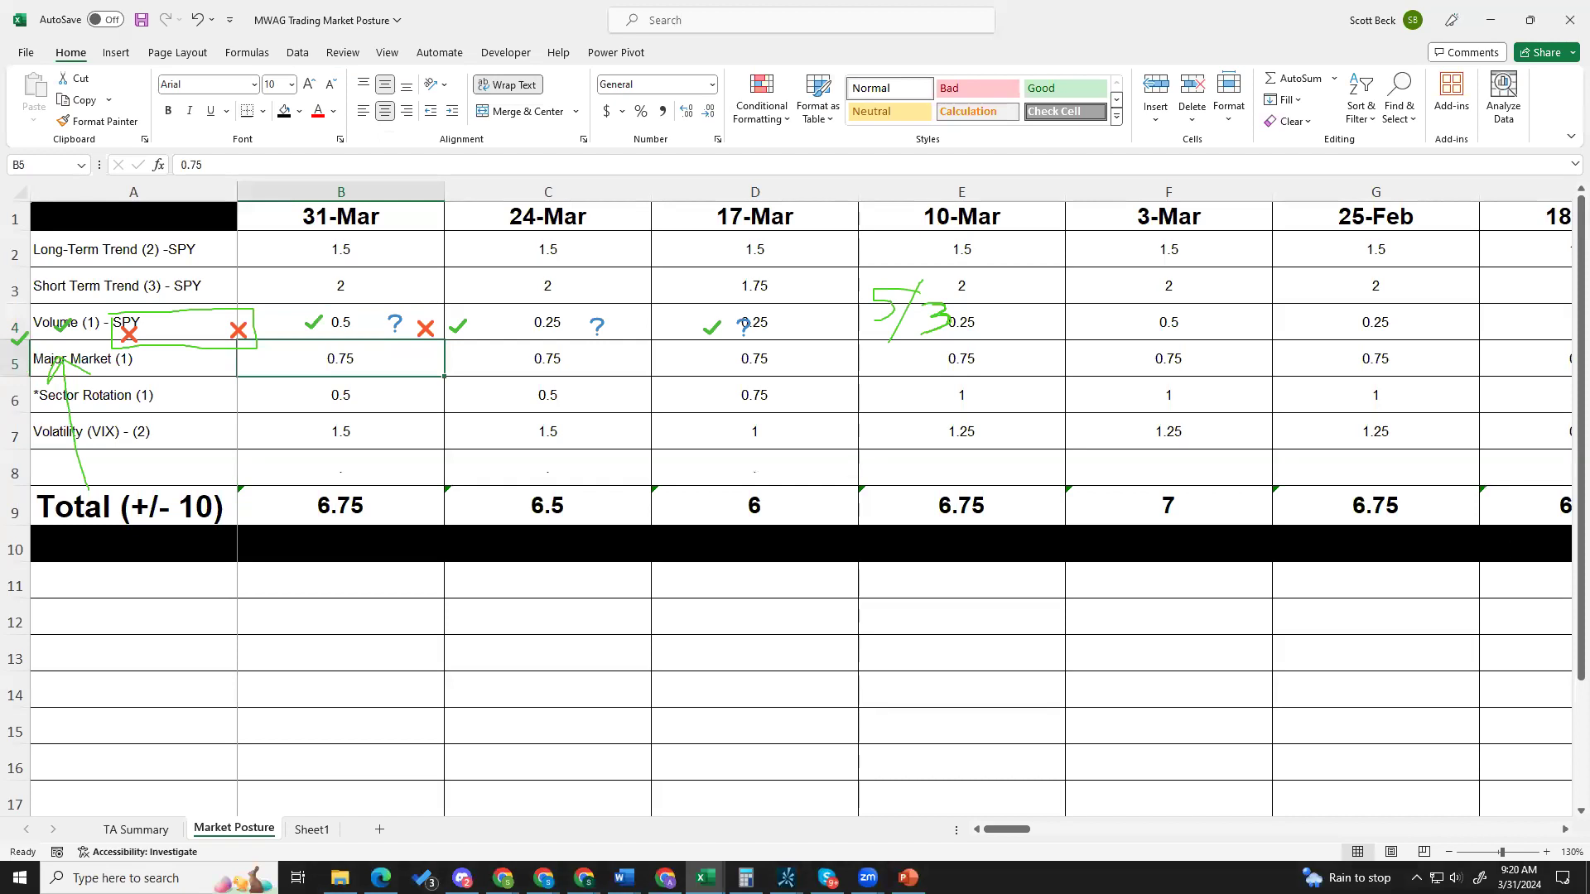
key(Escape)
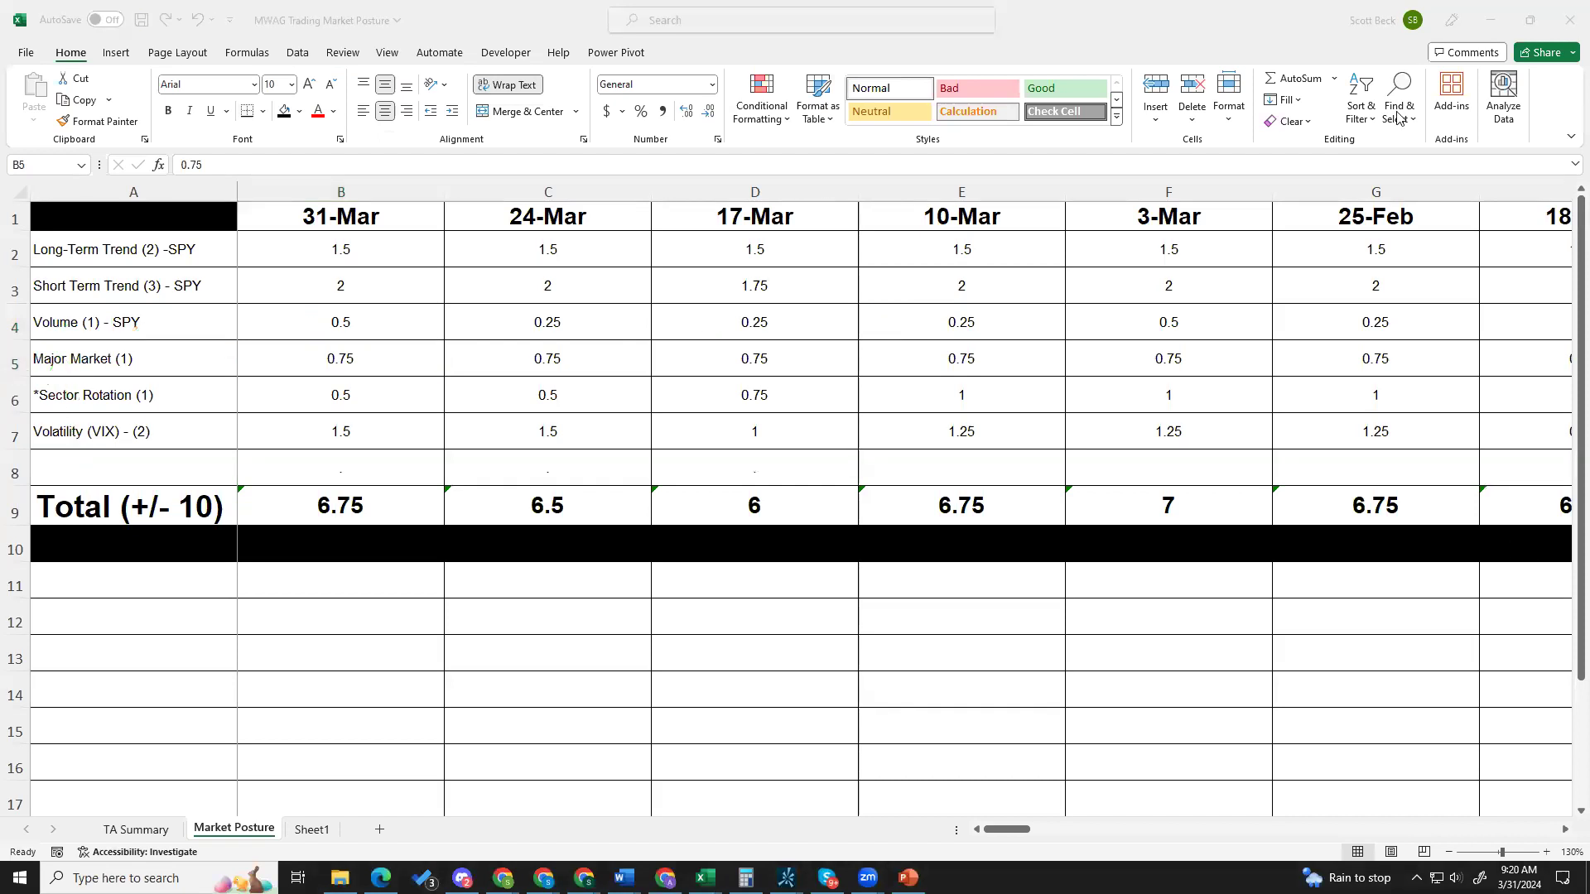
Return to the SPY chart, highlight the month's starting and ending prices in green and connect them with a rising line.
click(1490, 18)
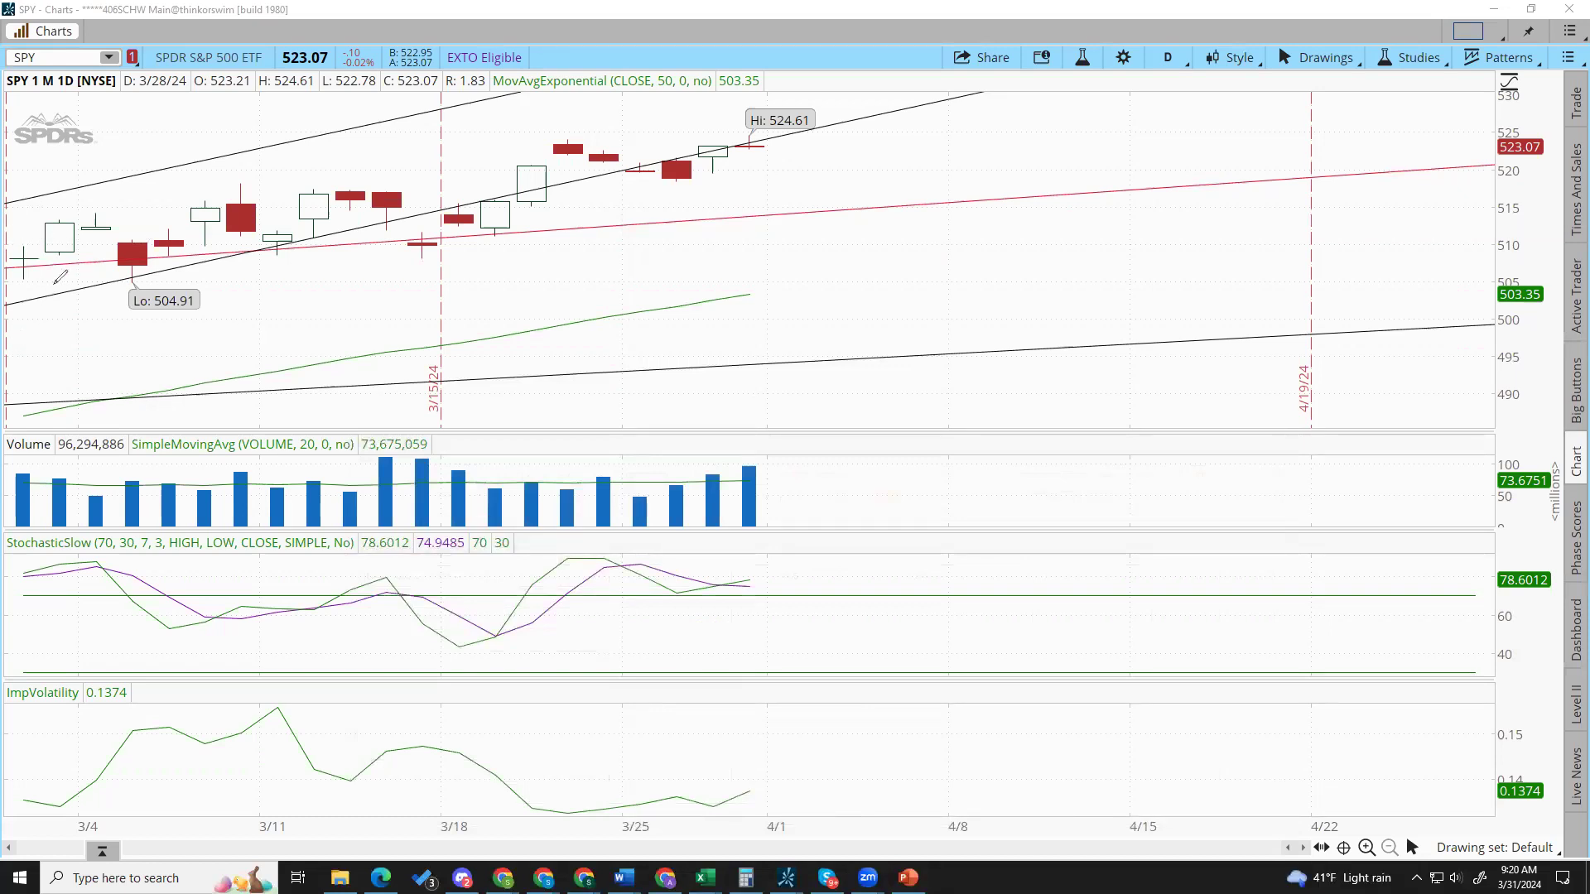
mouse_move(27, 253)
mouse_down()
mouse_move(73, 257)
mouse_move(33, 269)
mouse_move(62, 258)
mouse_move(43, 259)
mouse_up()
mouse_move(772, 141)
mouse_down()
mouse_move(721, 142)
mouse_move(795, 137)
mouse_move(700, 142)
mouse_move(726, 141)
mouse_up()
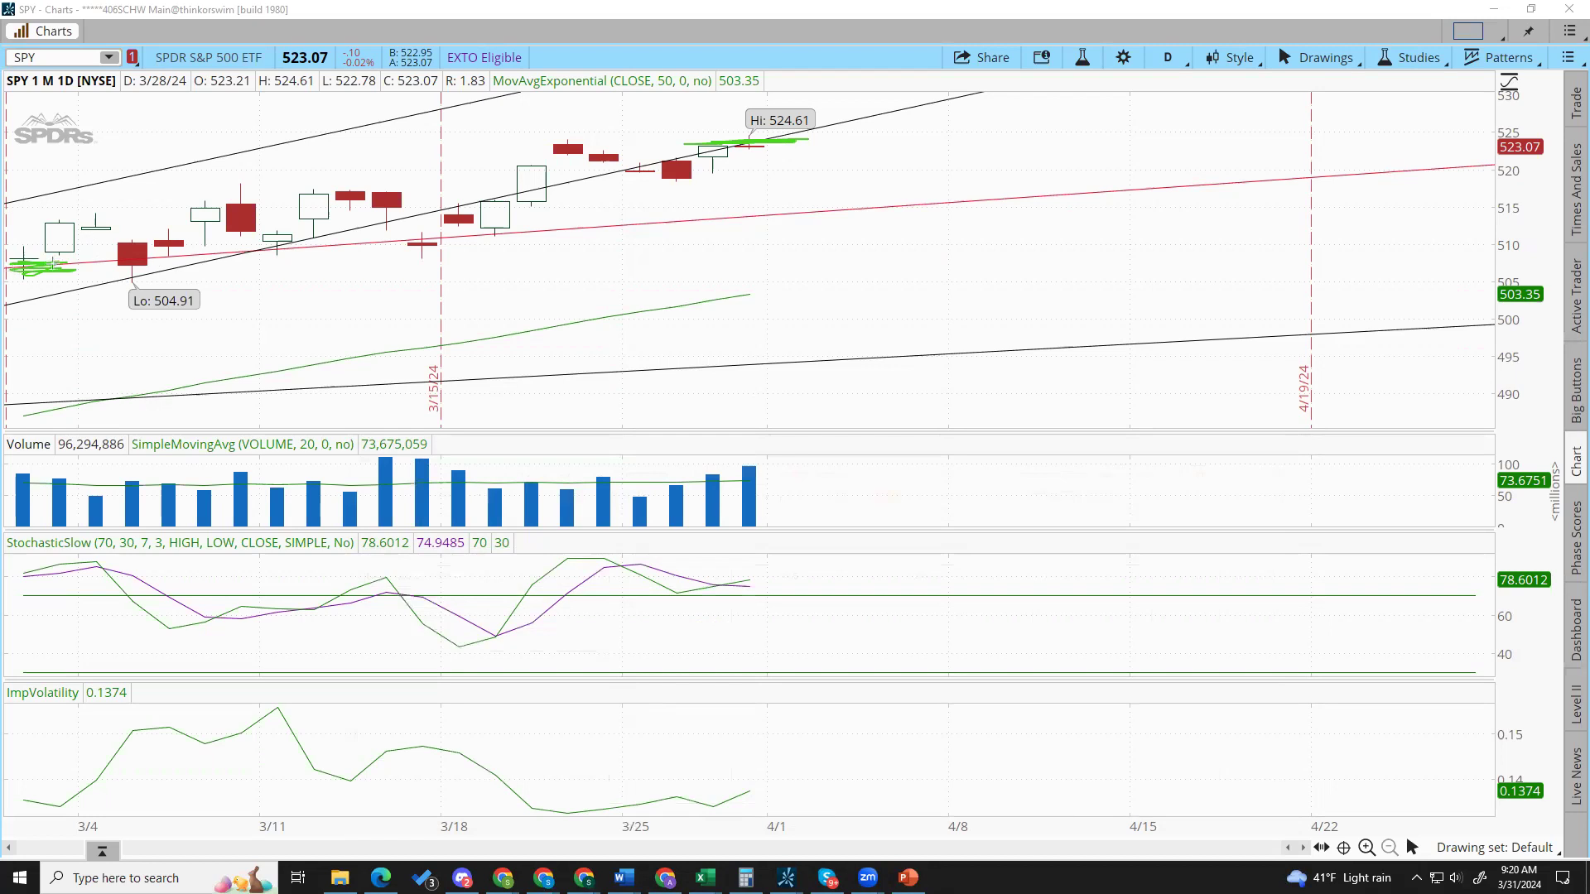
drag(52, 265, 742, 147)
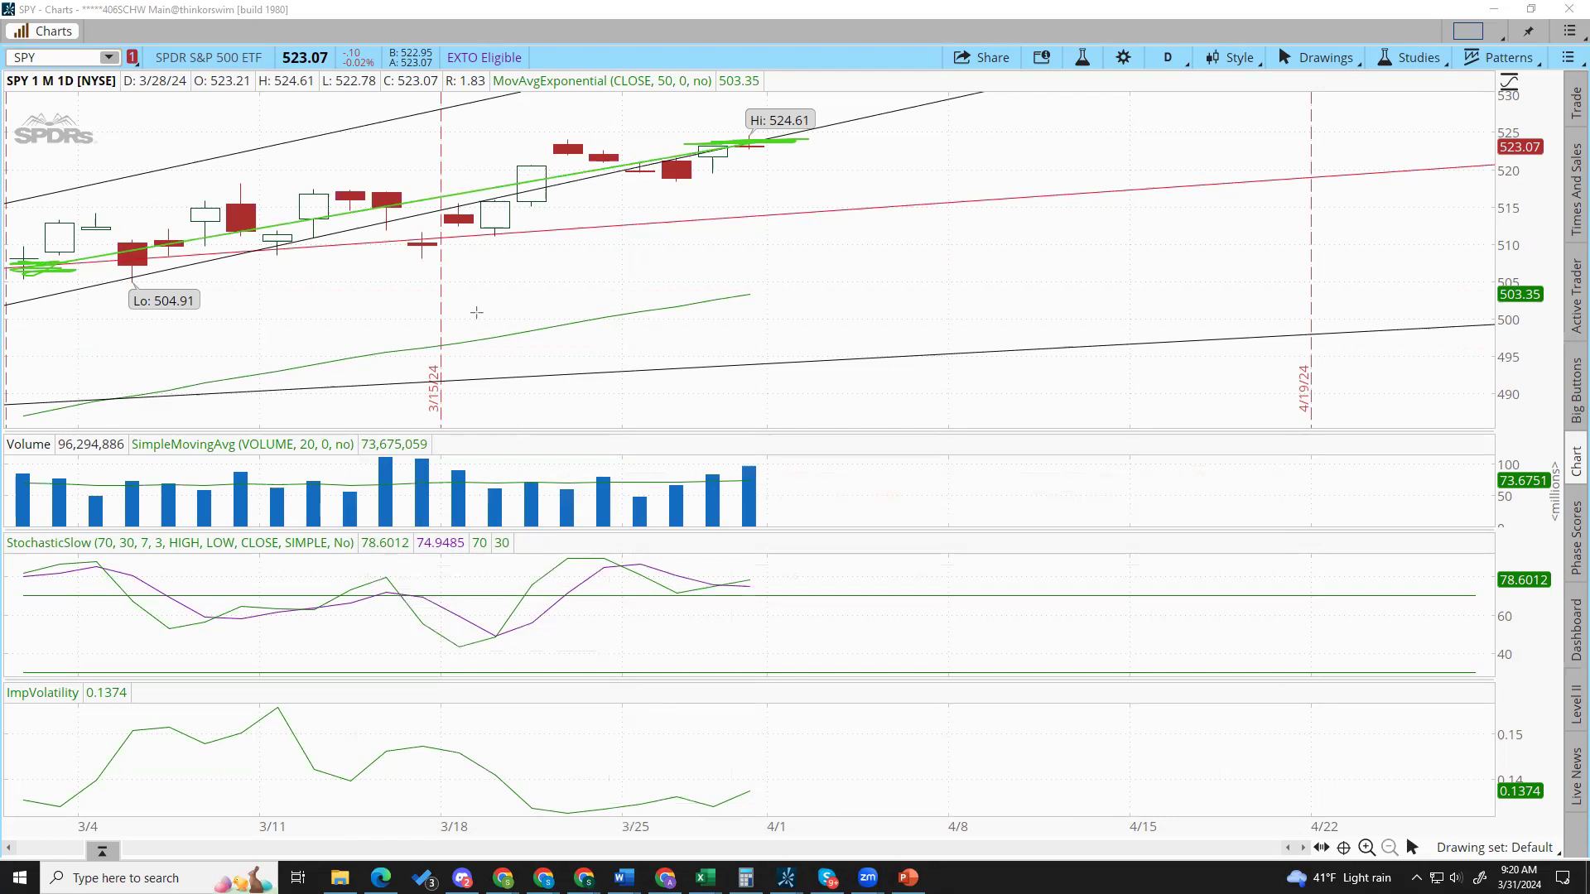
Extend level lines from the month's starting and ending prices, join them with a vertical line and label the gap 4%.
drag(52, 268, 890, 257)
drag(714, 141, 954, 139)
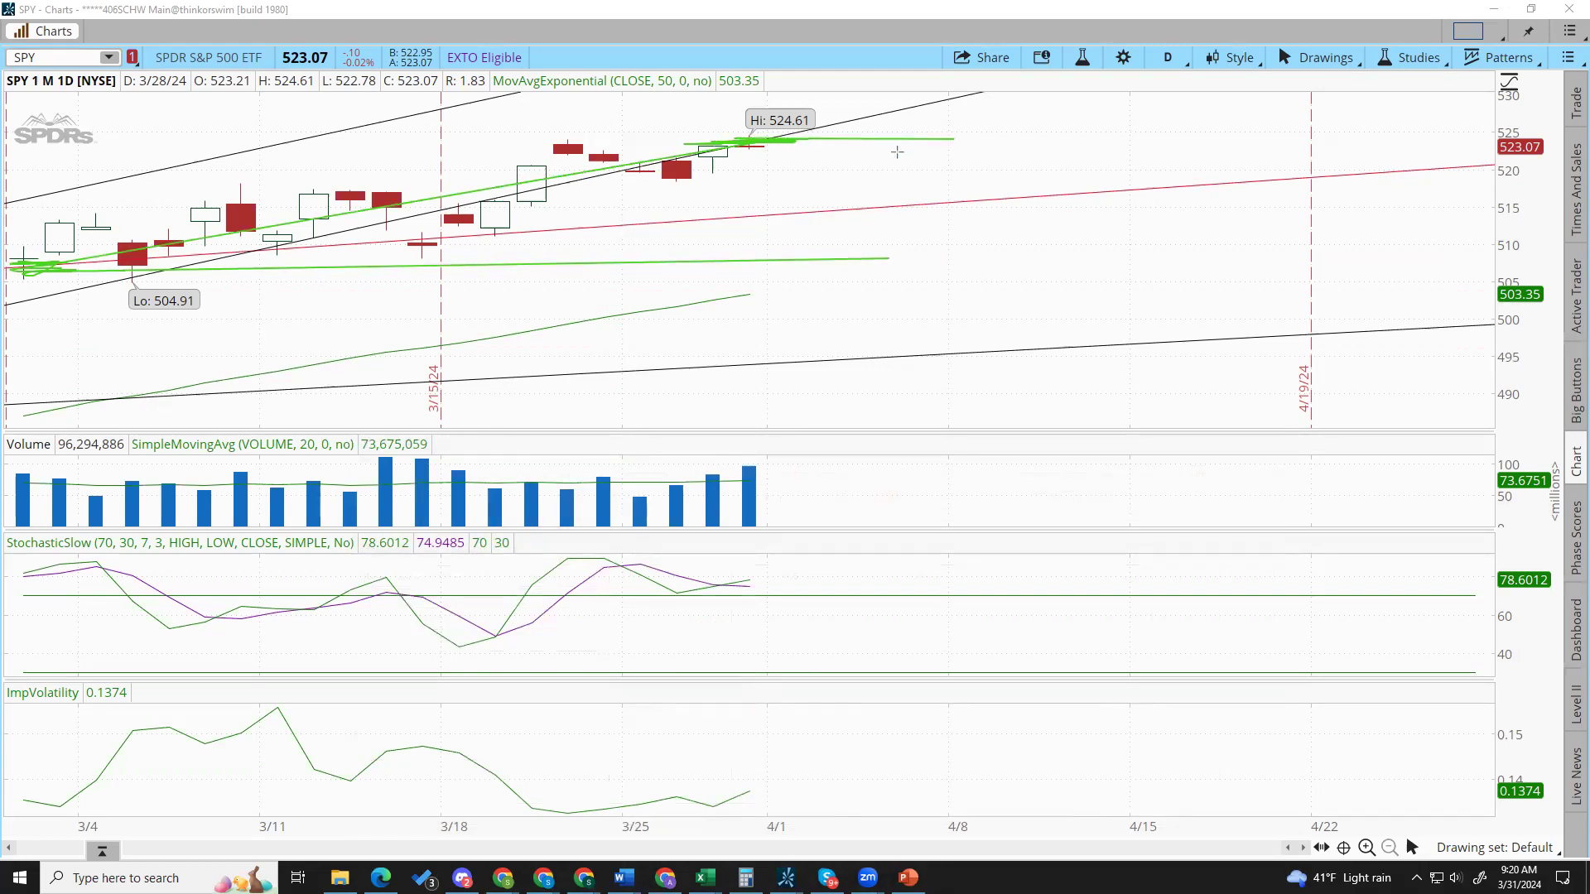
drag(797, 141, 795, 258)
mouse_move(818, 173)
mouse_down()
mouse_move(853, 189)
mouse_move(841, 219)
mouse_move(876, 178)
mouse_move(908, 172)
mouse_move(909, 194)
mouse_up()
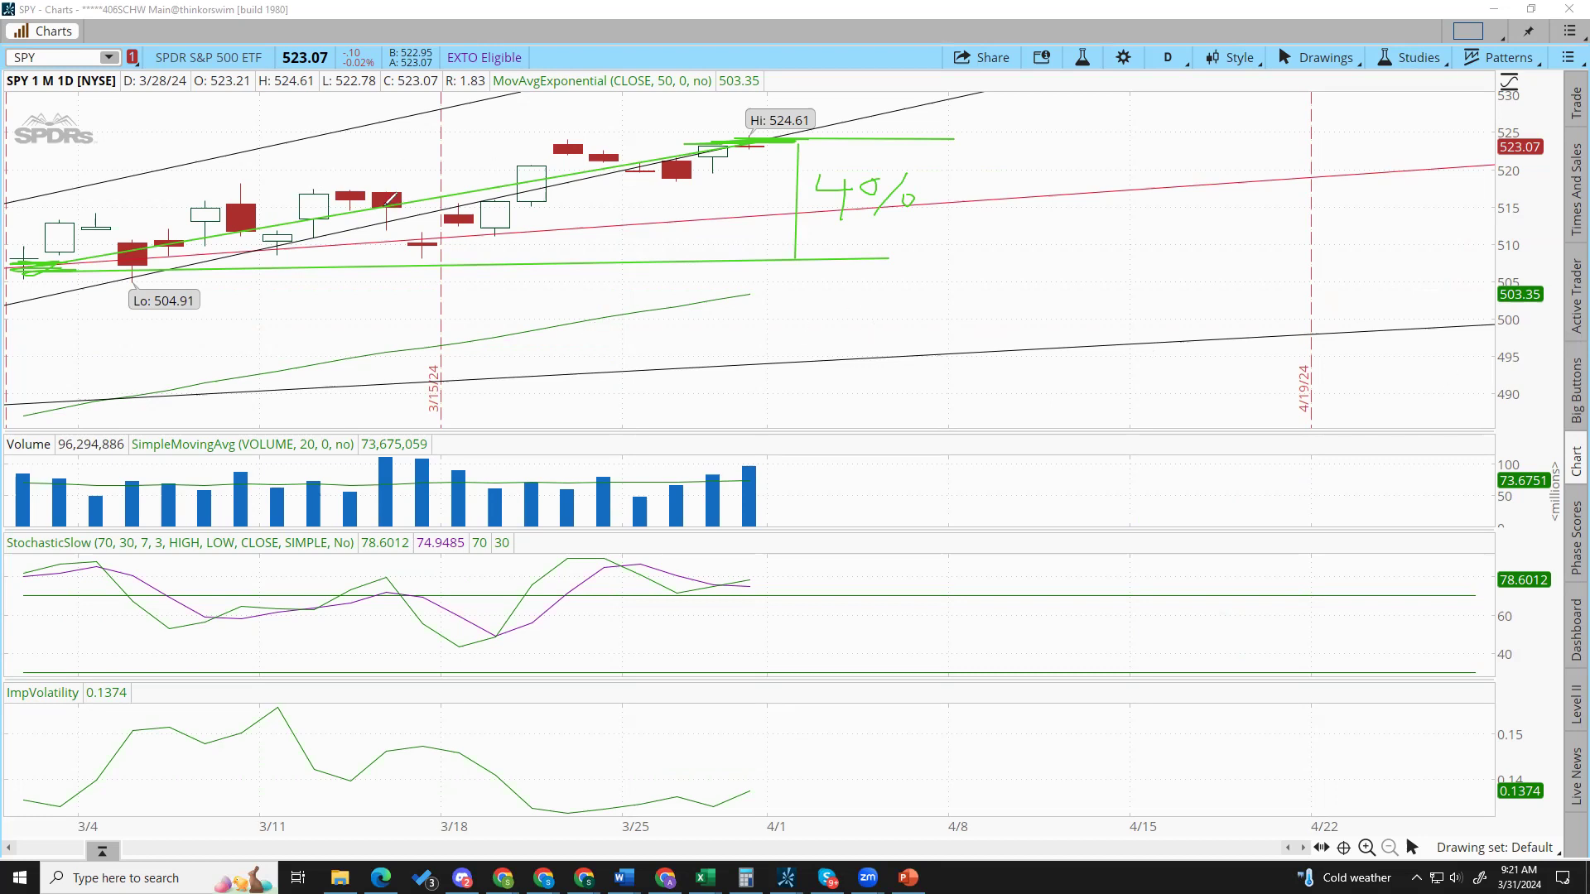
Outline the three red candles of 13 to 15 March on the SPY chart and erase all the markup.
drag(361, 203, 377, 203)
mouse_move(320, 141)
mouse_down()
mouse_move(423, 196)
mouse_move(428, 297)
mouse_move(336, 190)
mouse_move(323, 141)
mouse_up()
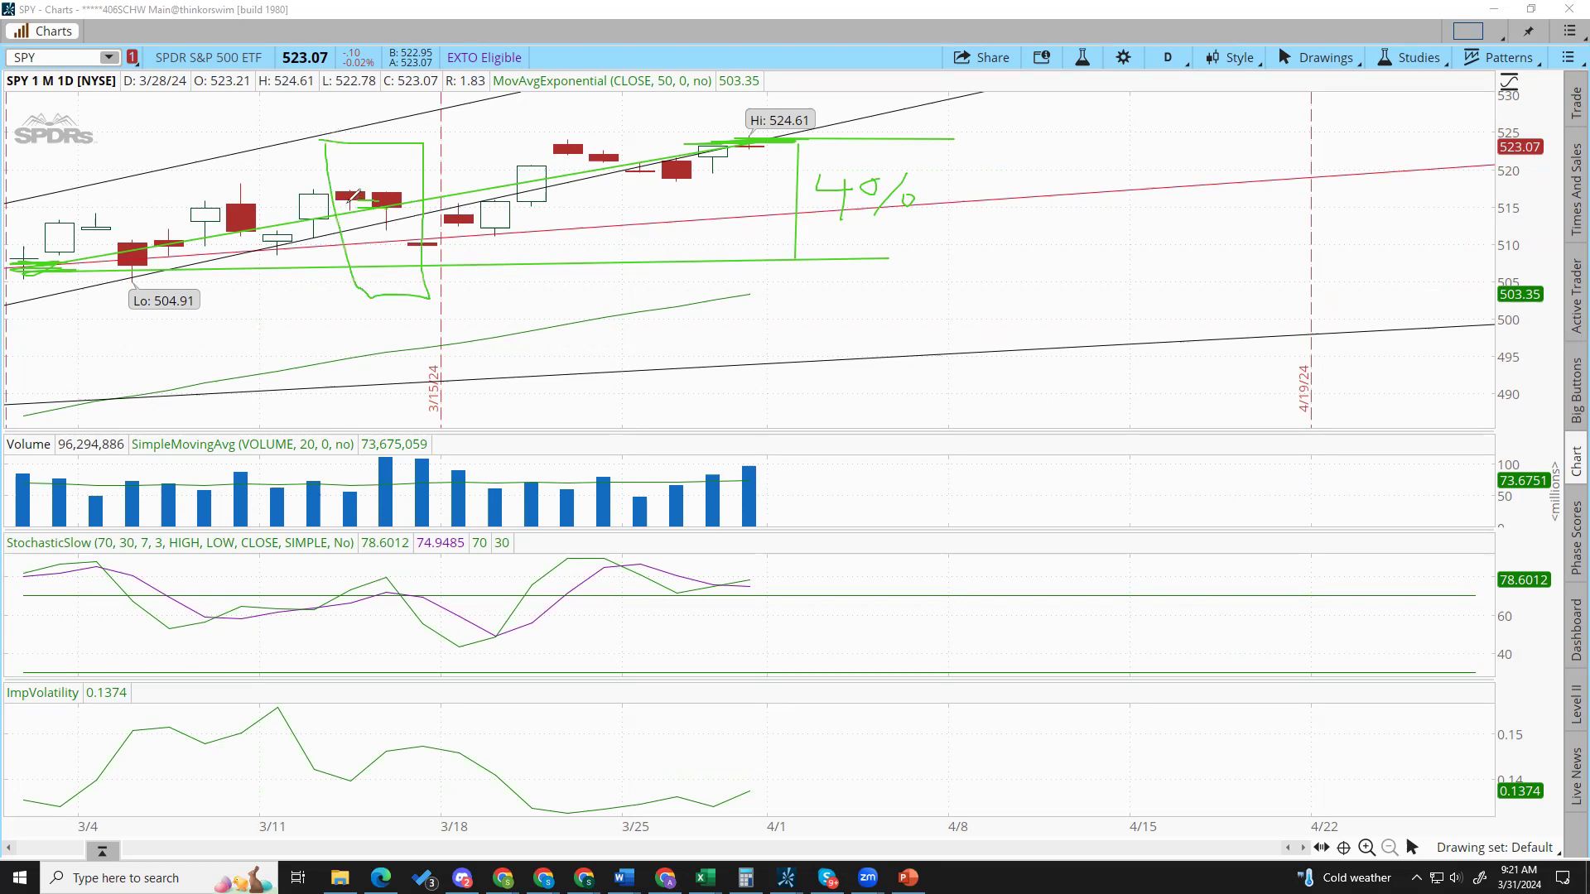
drag(357, 195, 389, 192)
key(e)
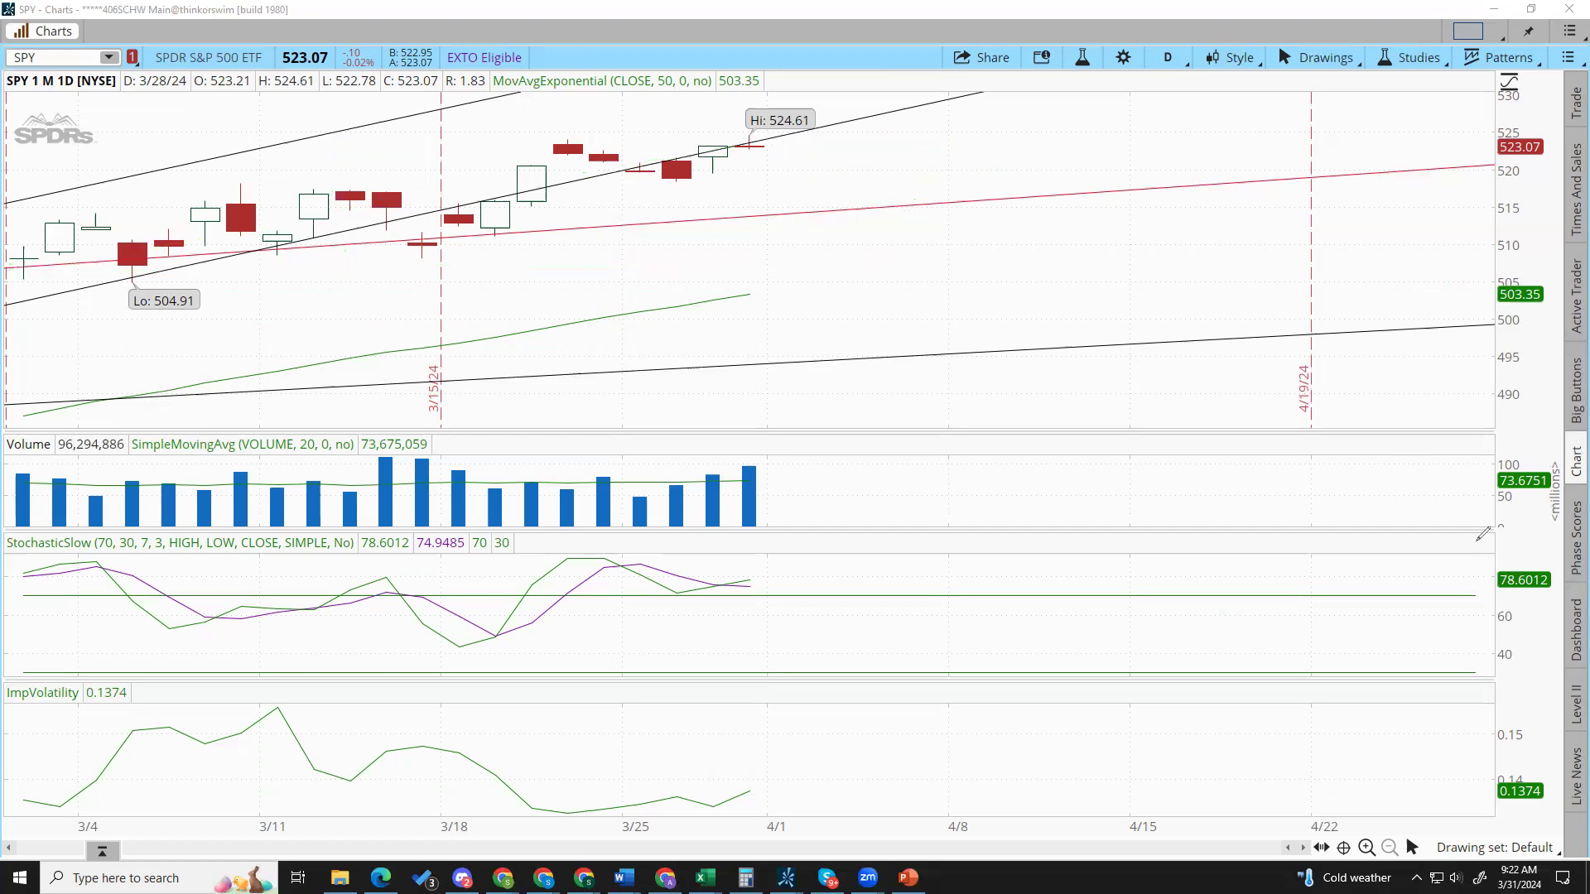
Set the SPY chart's time frame back to six months with daily bars.
right_click(1247, 398)
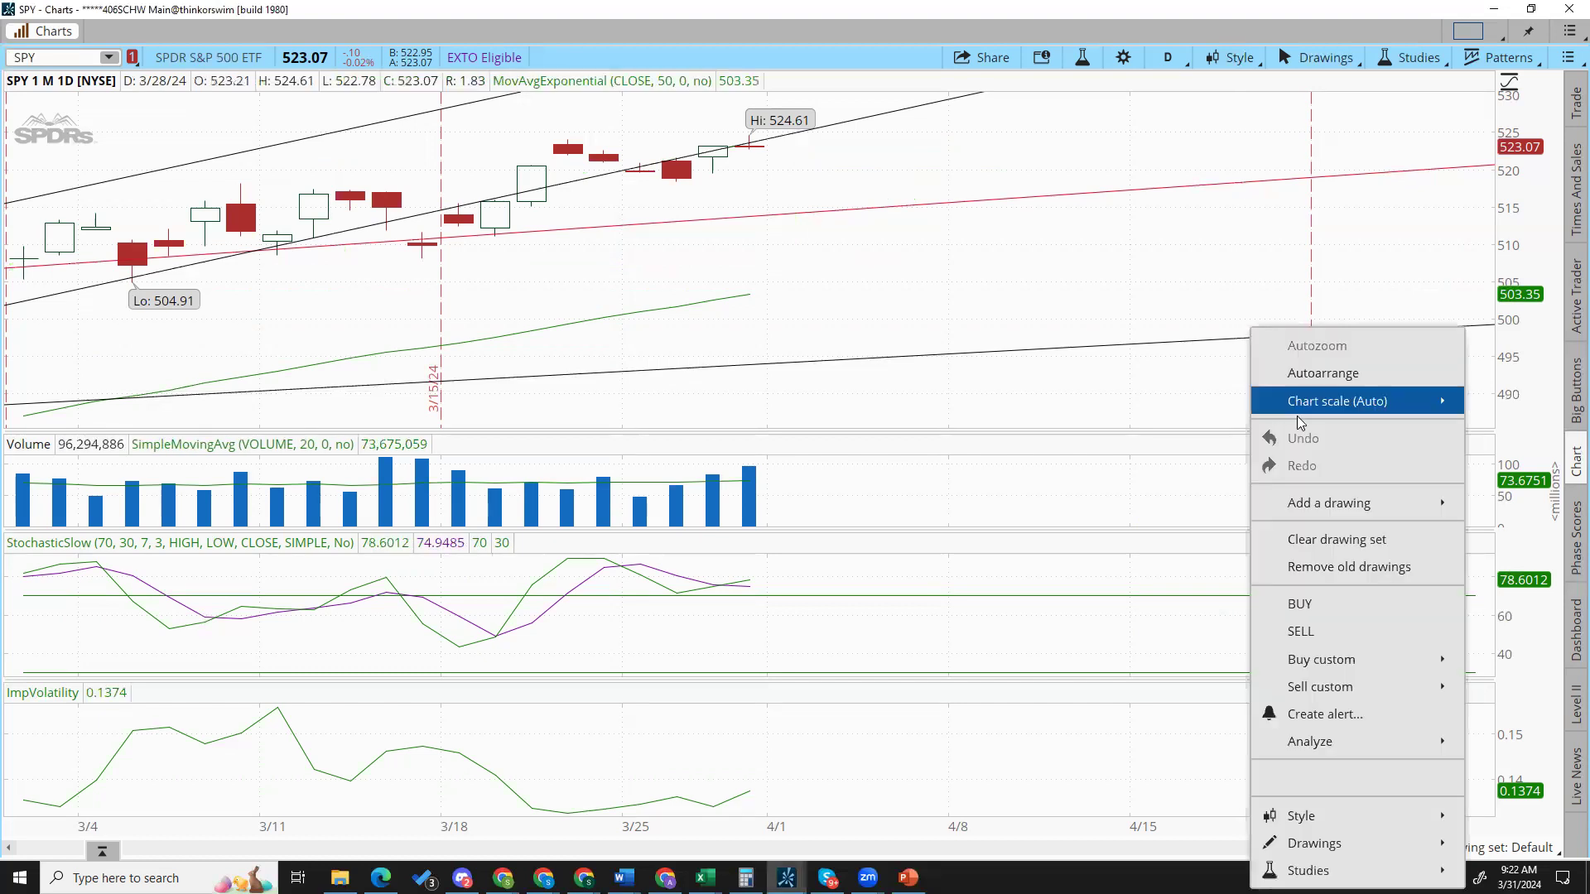
click(747, 332)
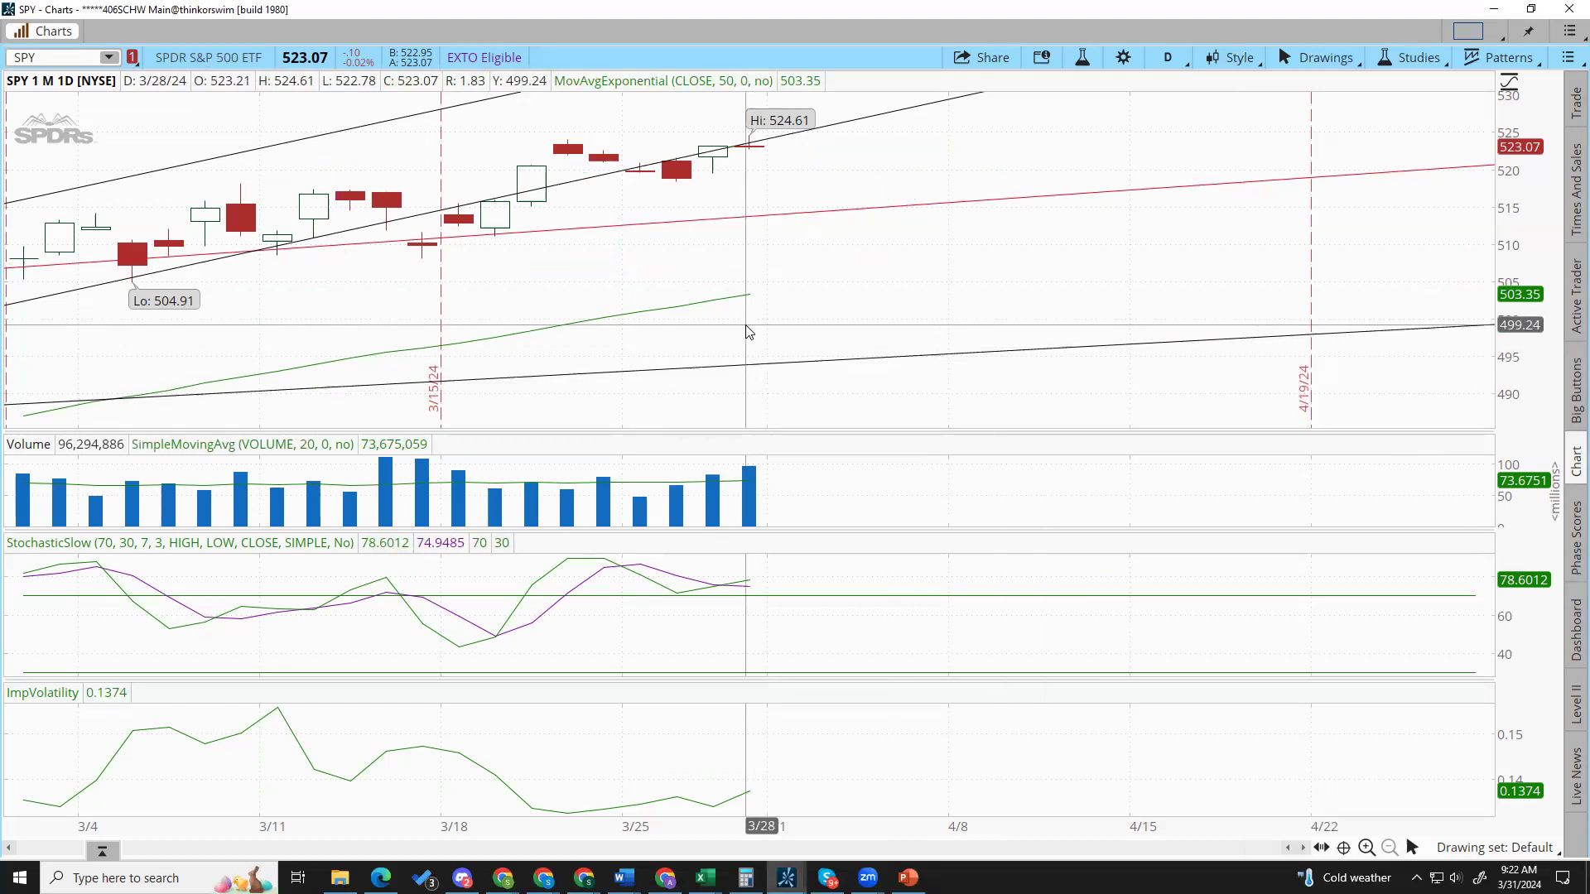
click(1168, 57)
click(1145, 356)
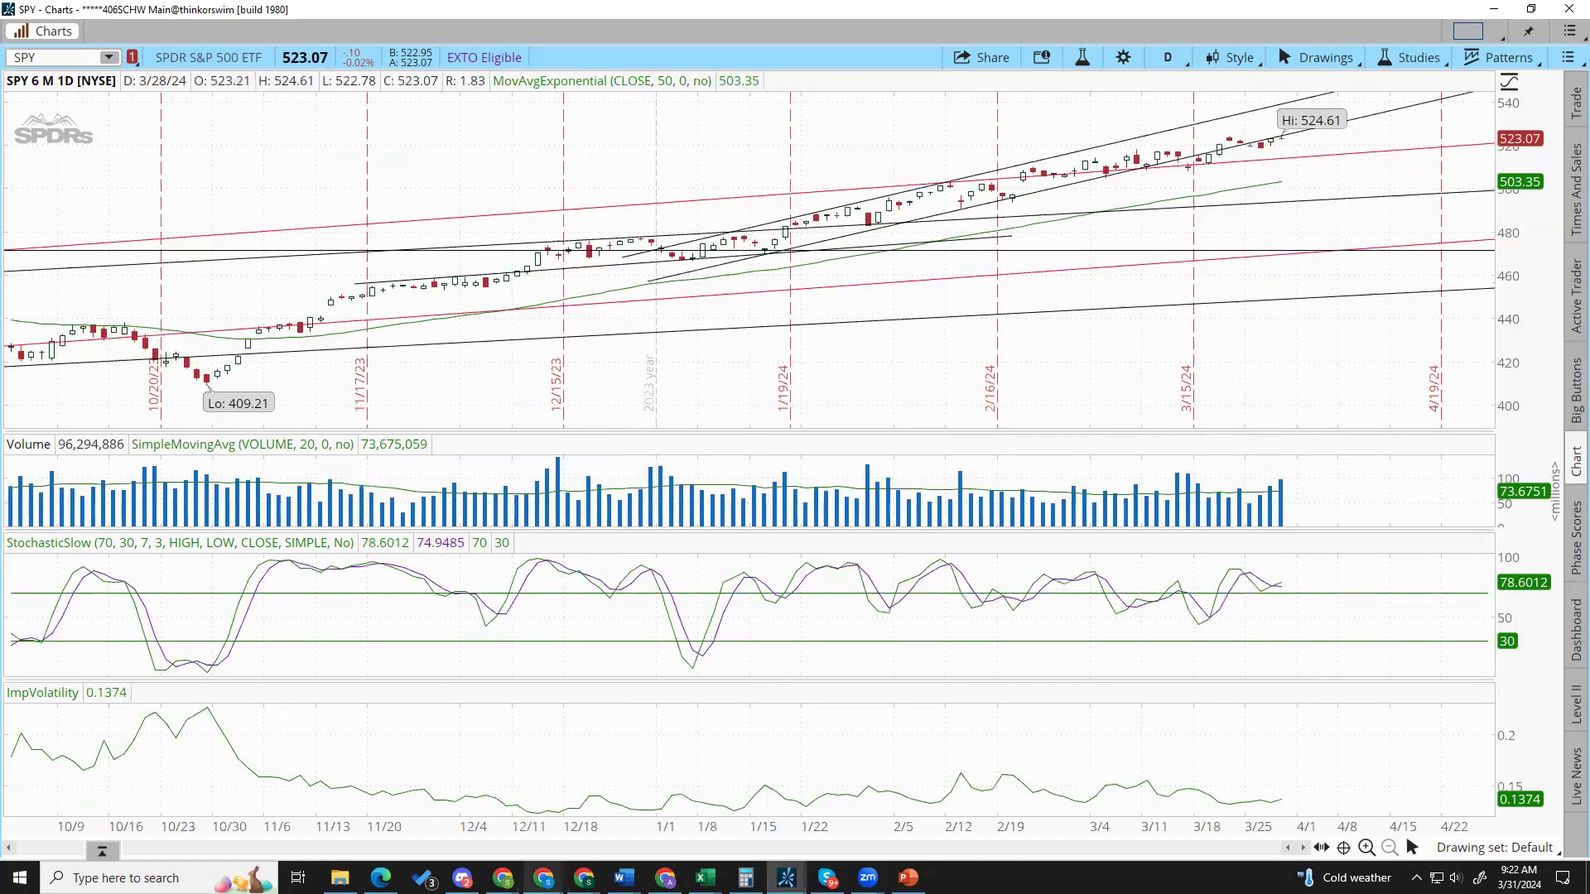
Switch to the Market Posture workbook and review the 31-Mar Major Market, Sector Rotation and Volatility scores.
mouse_move(704, 878)
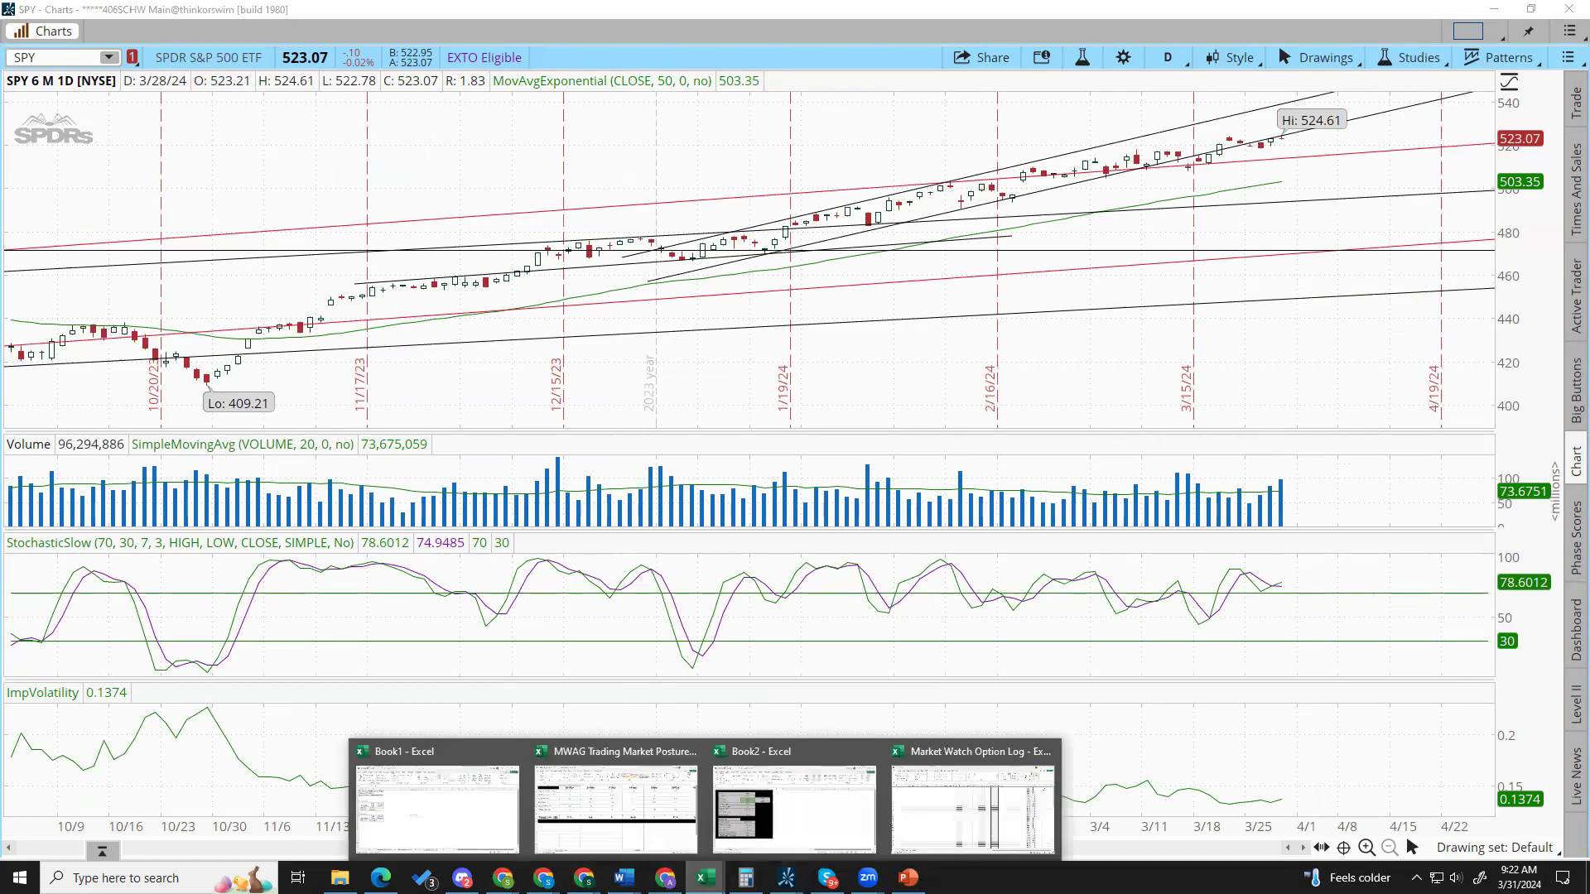
click(687, 805)
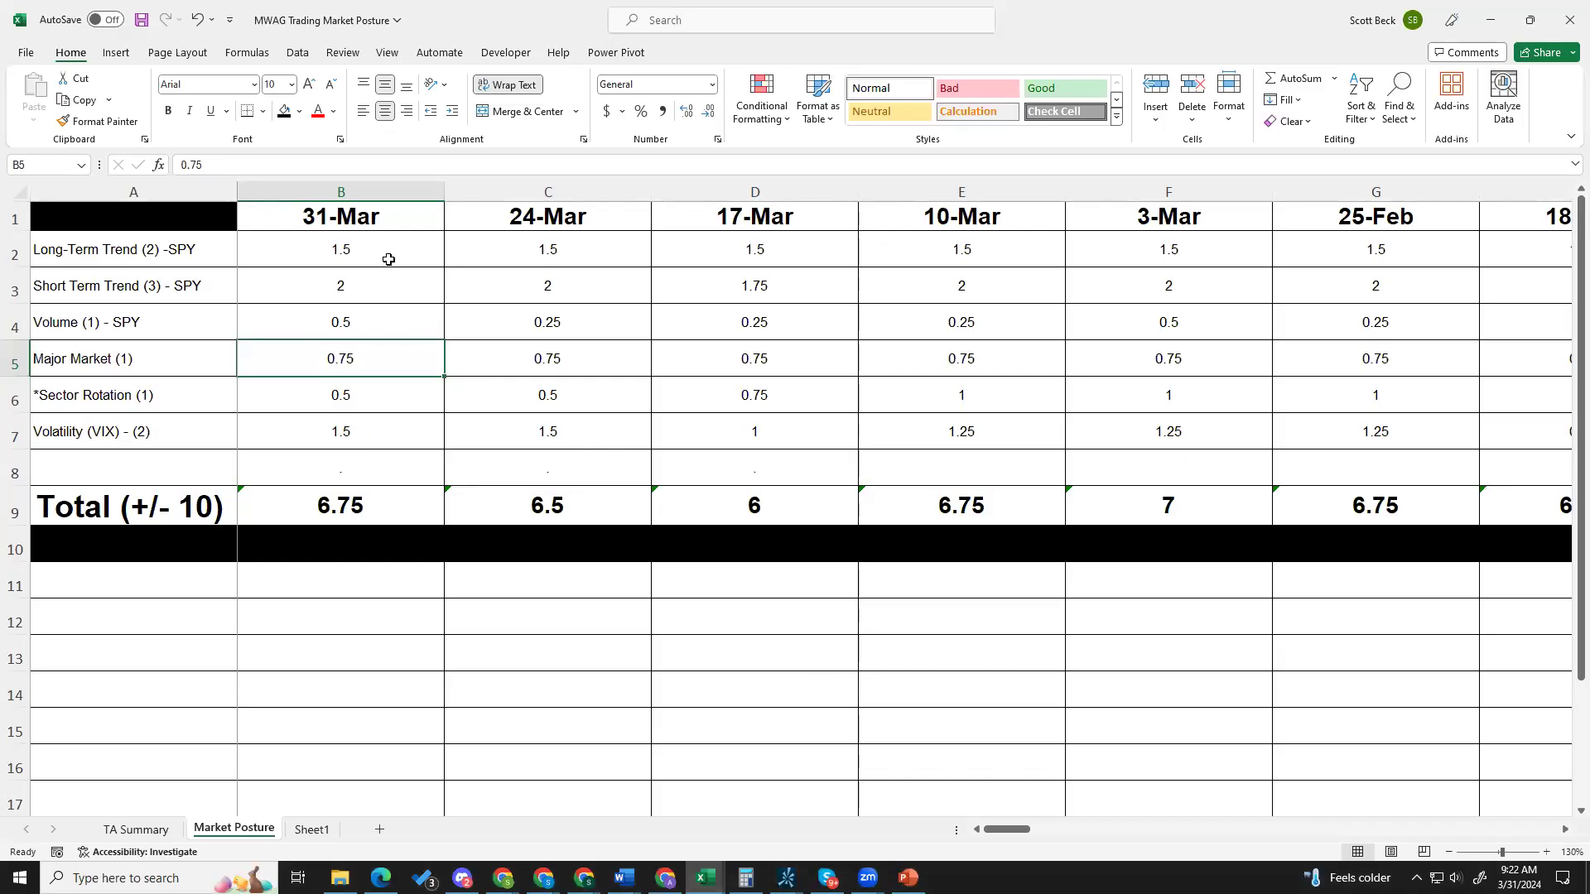
drag(389, 260, 362, 427)
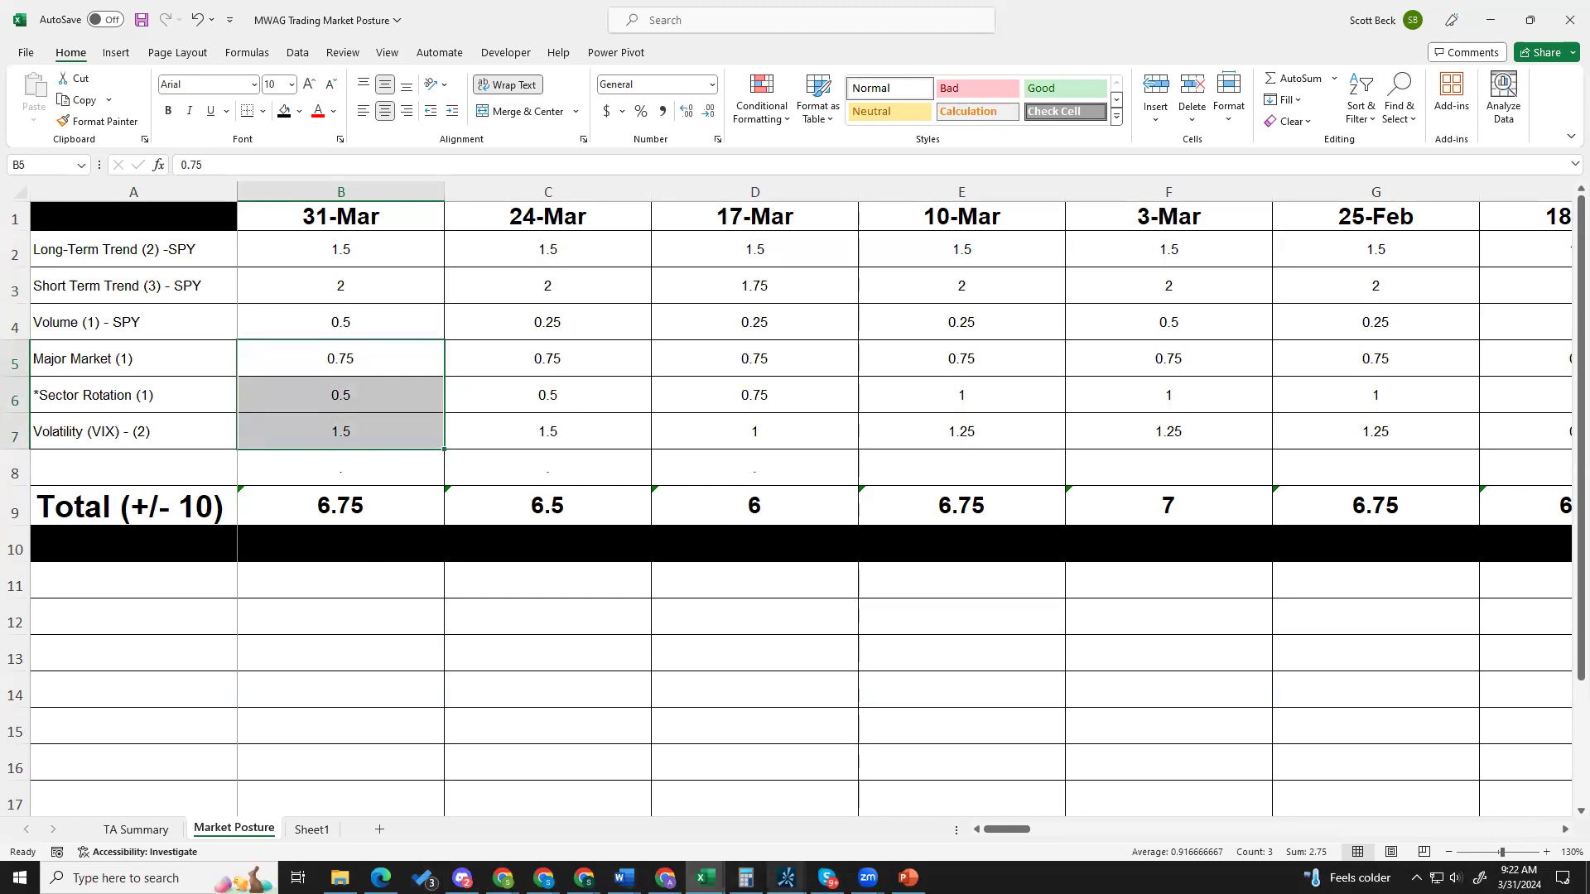
Switch to the Chrome window that has Yahoo Finance and the market research pages open.
click(787, 878)
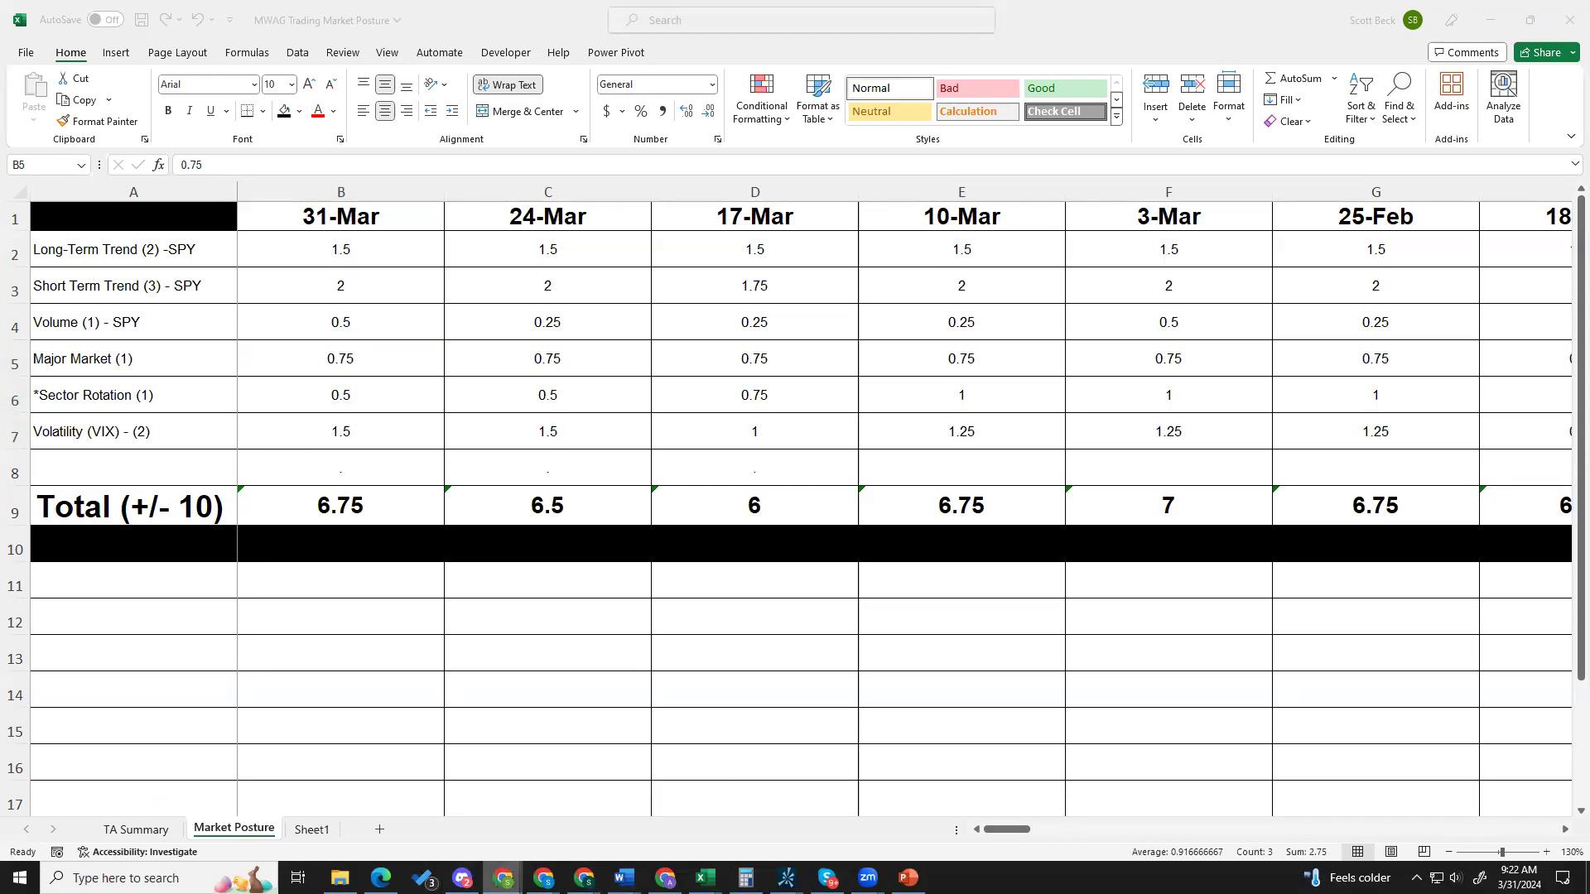
mouse_move(503, 878)
click(486, 809)
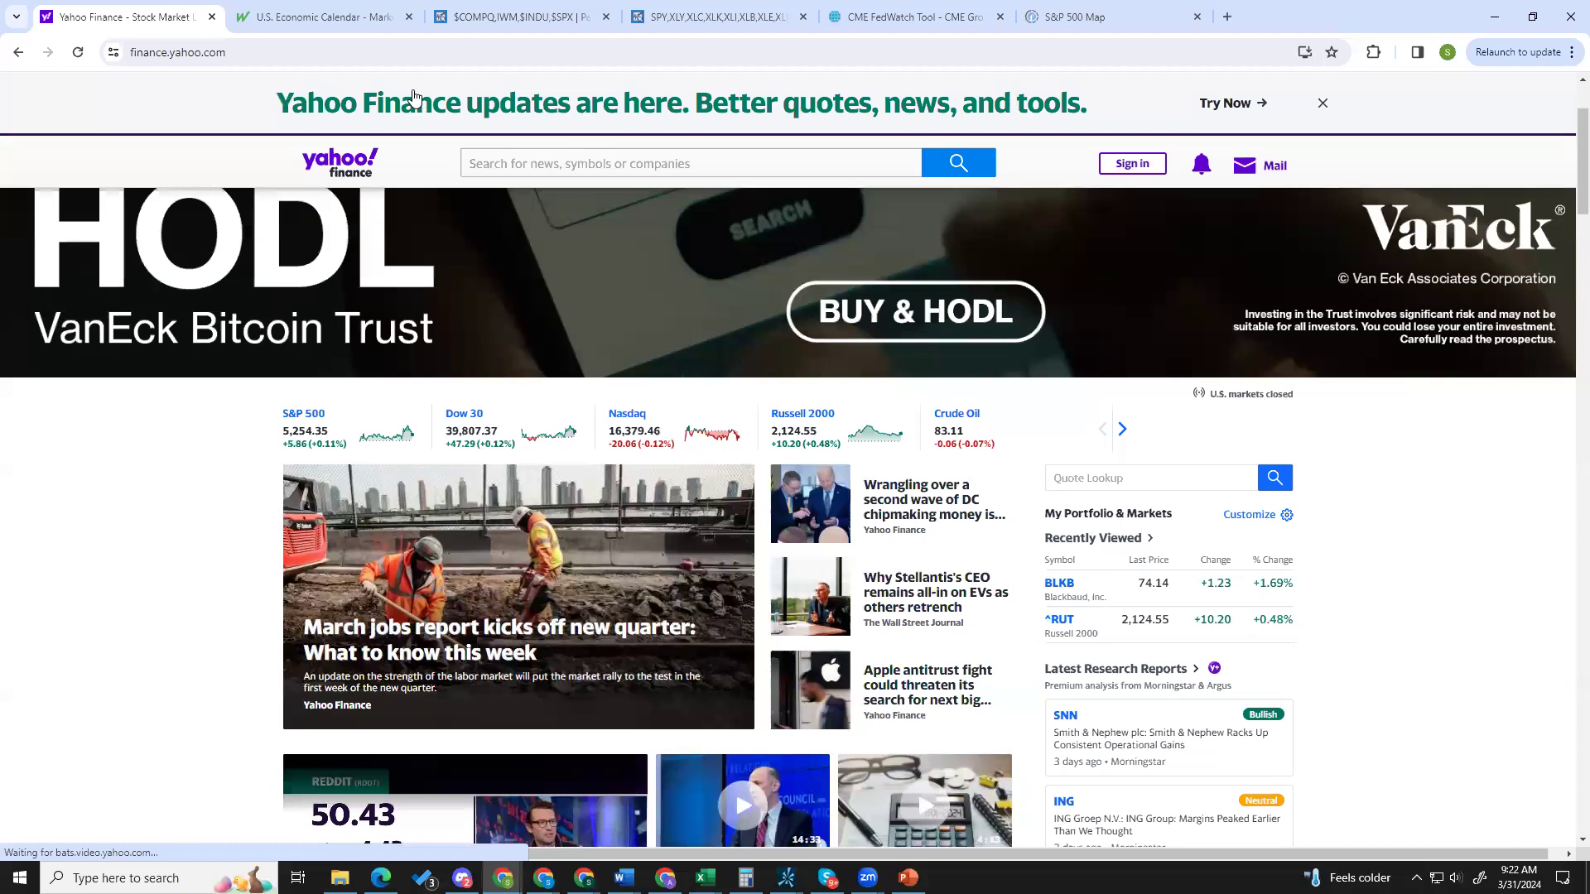
Open the StockCharts performance chart comparing $COMPQ, IWM, $INDU and $SPX.
click(531, 17)
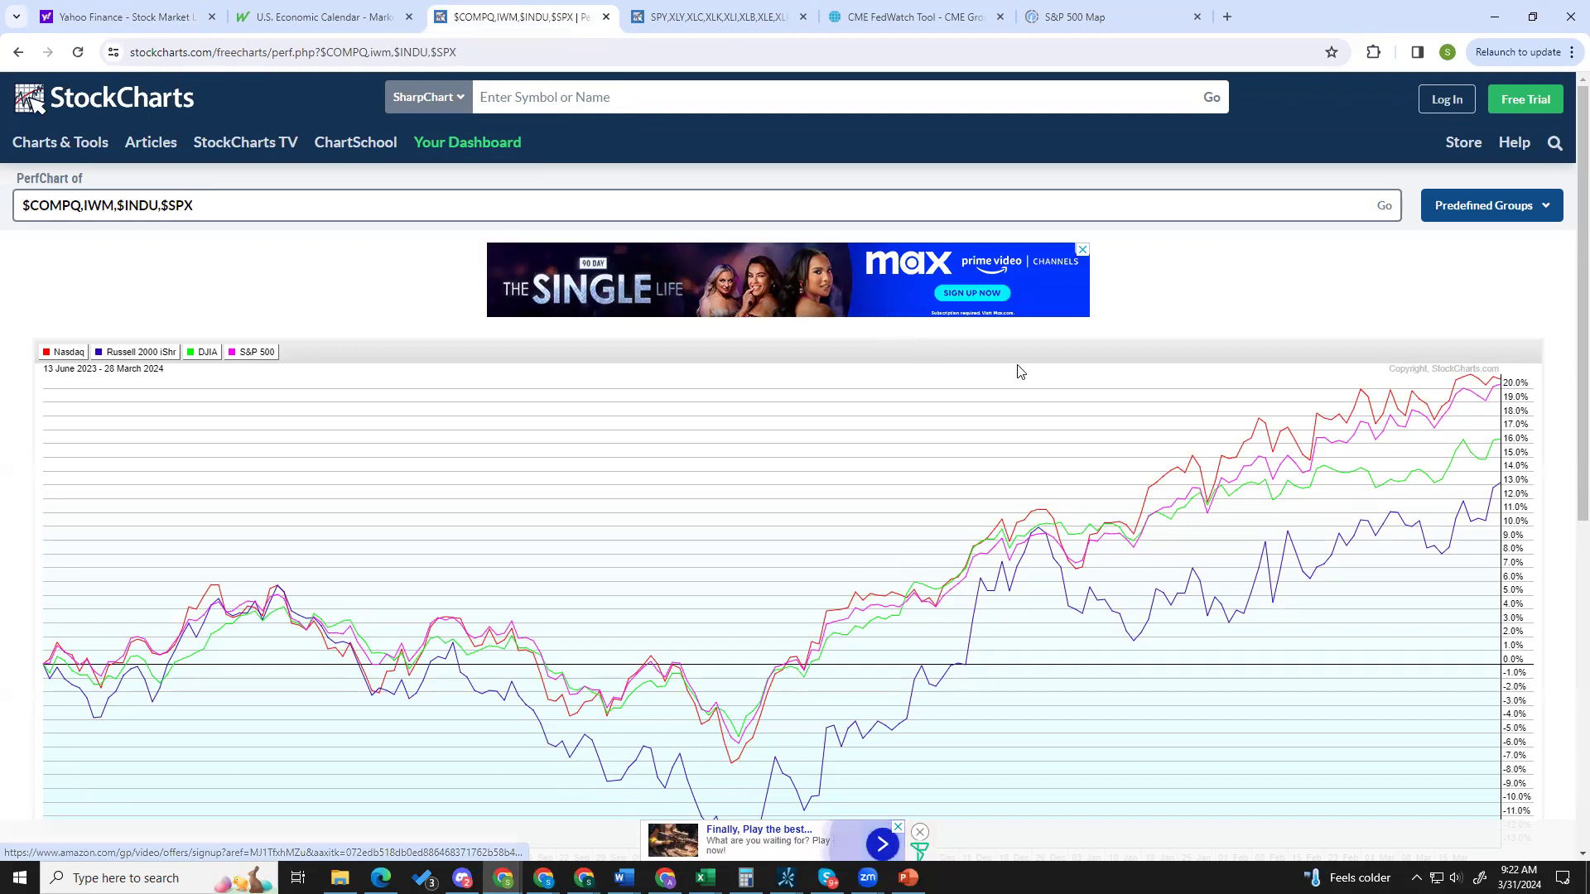
scroll(1206, 396, down, 2)
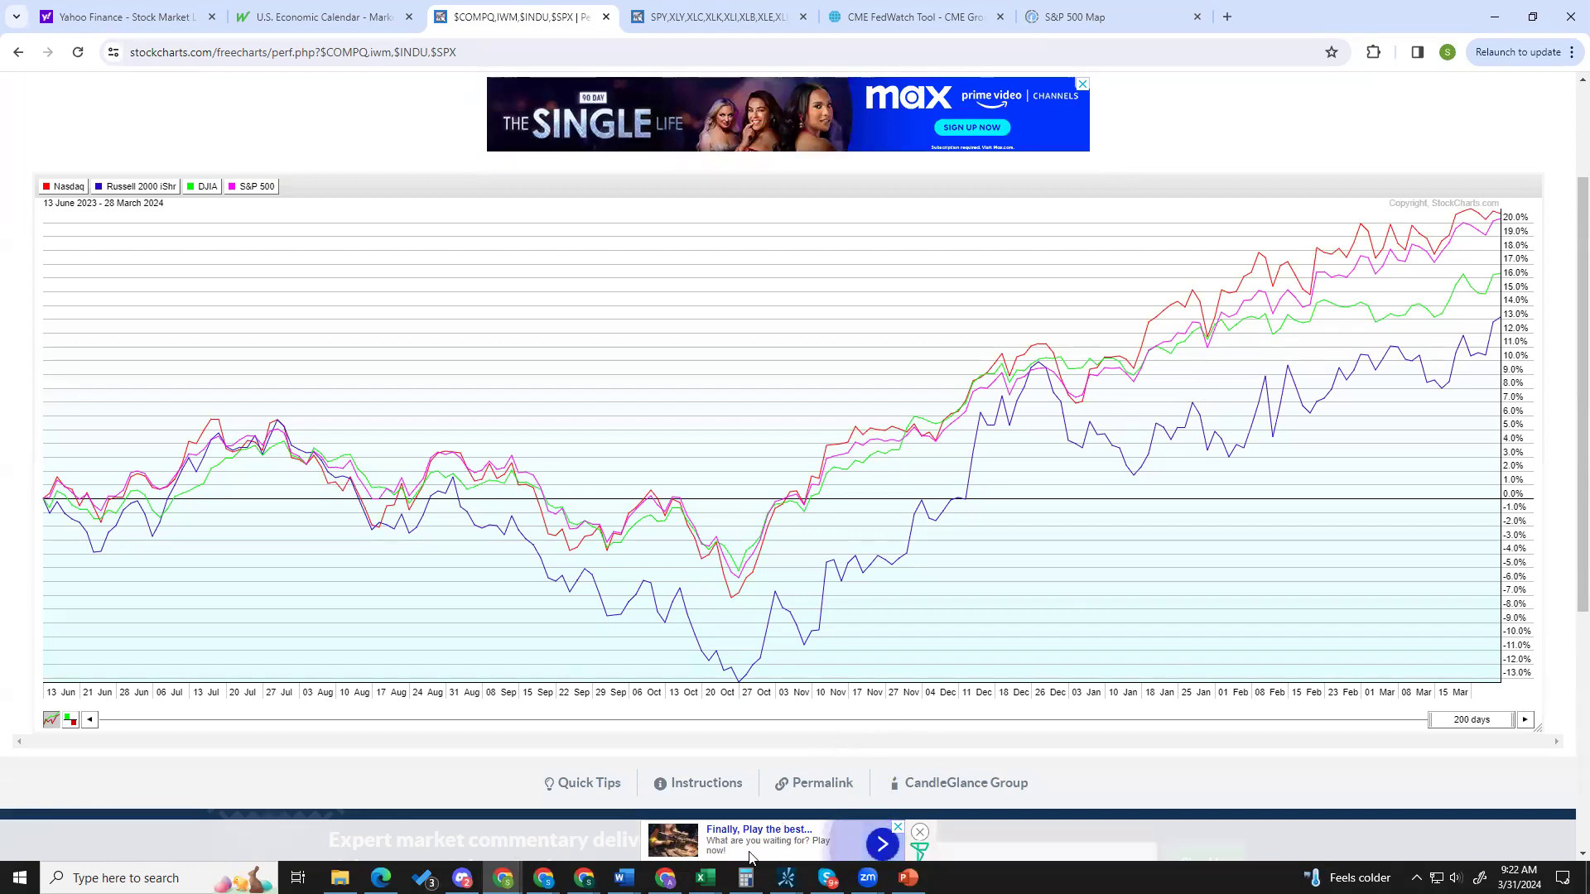
Switch to the Market Posture workbook and review the weekly scores from 31-Mar back to 11-Feb, starting from Major Market.
mouse_move(705, 877)
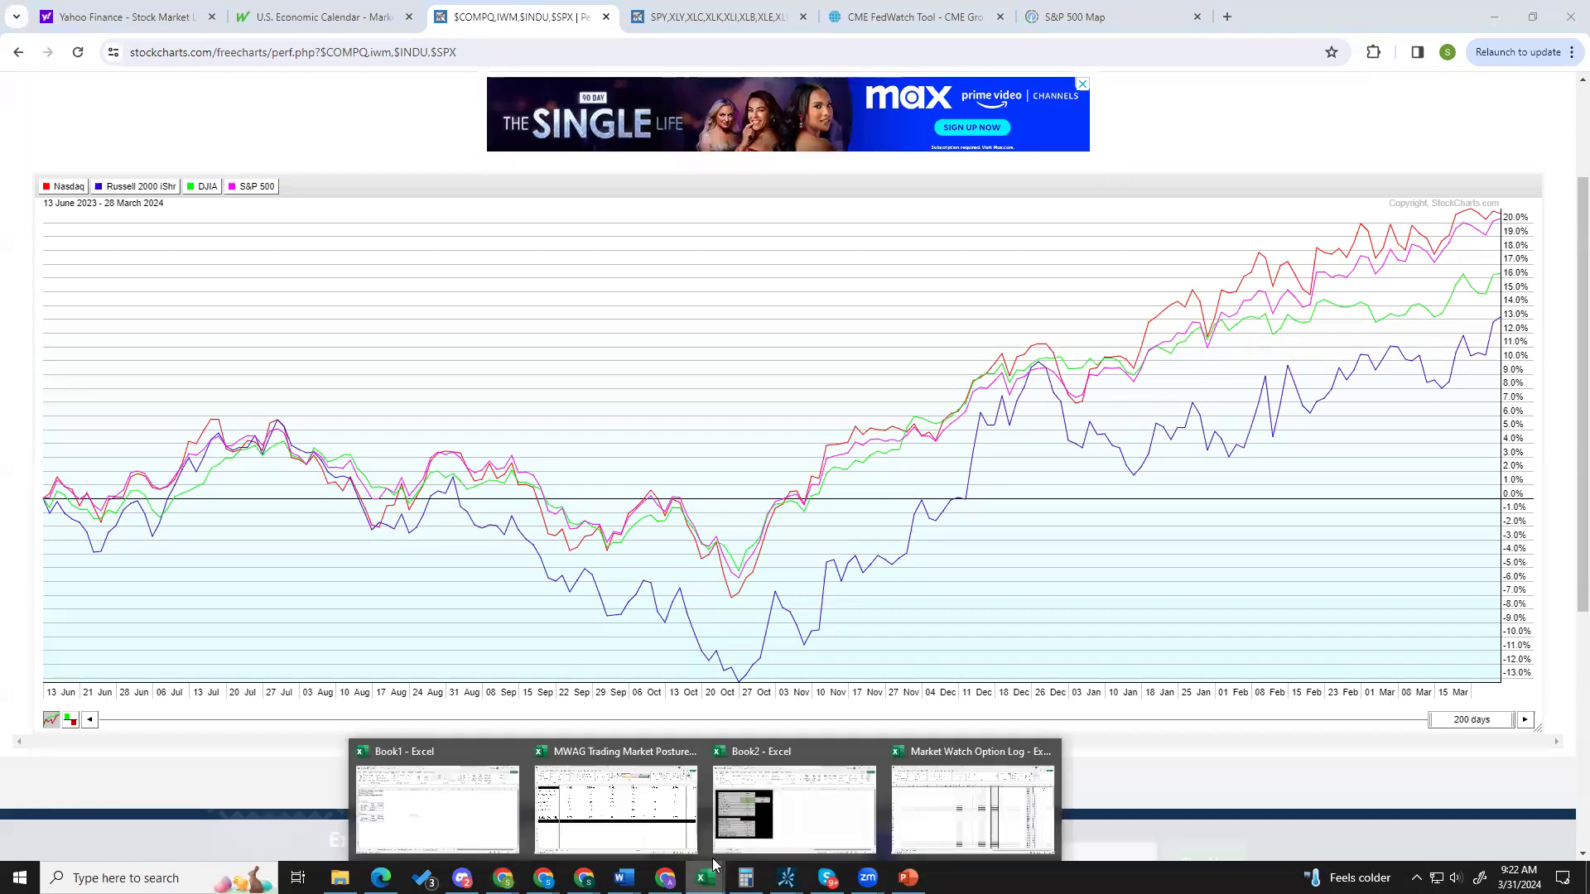
click(655, 820)
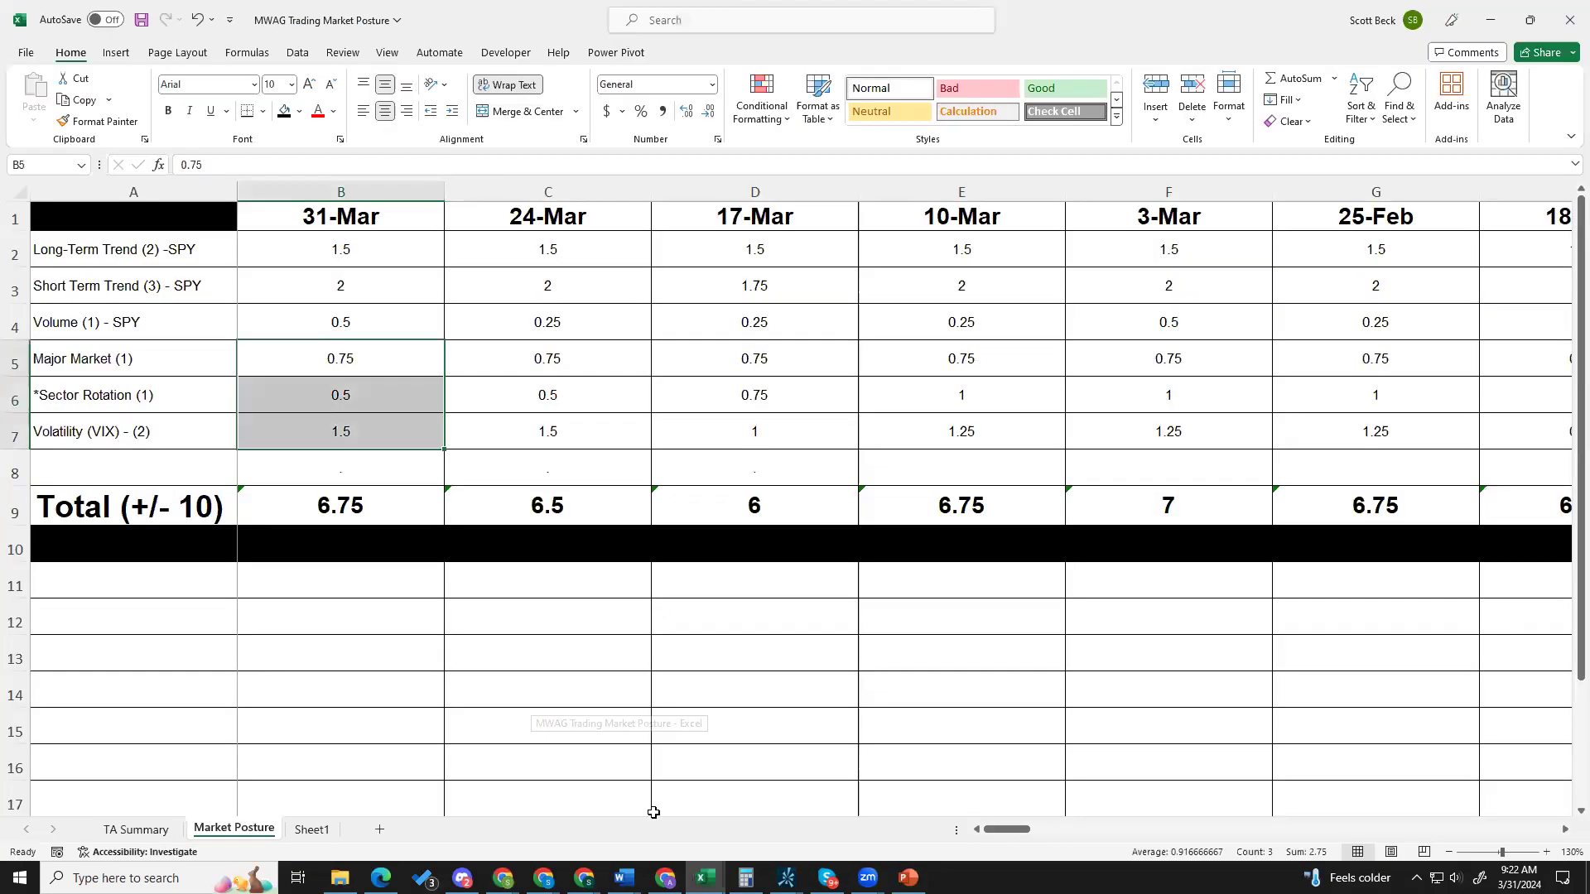
click(422, 364)
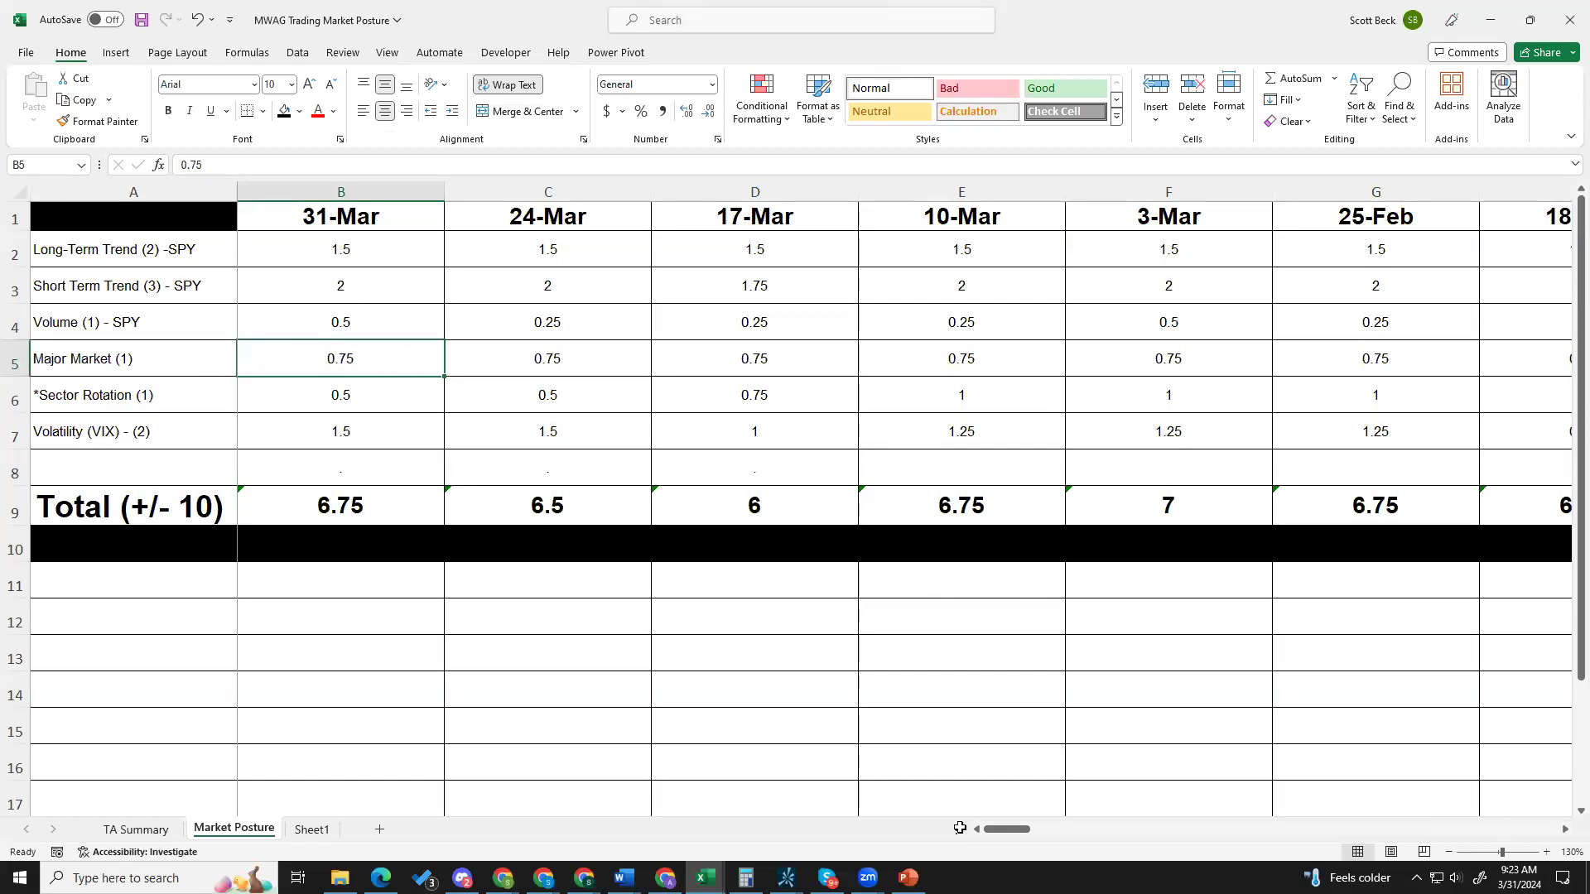
drag(1004, 829, 1022, 805)
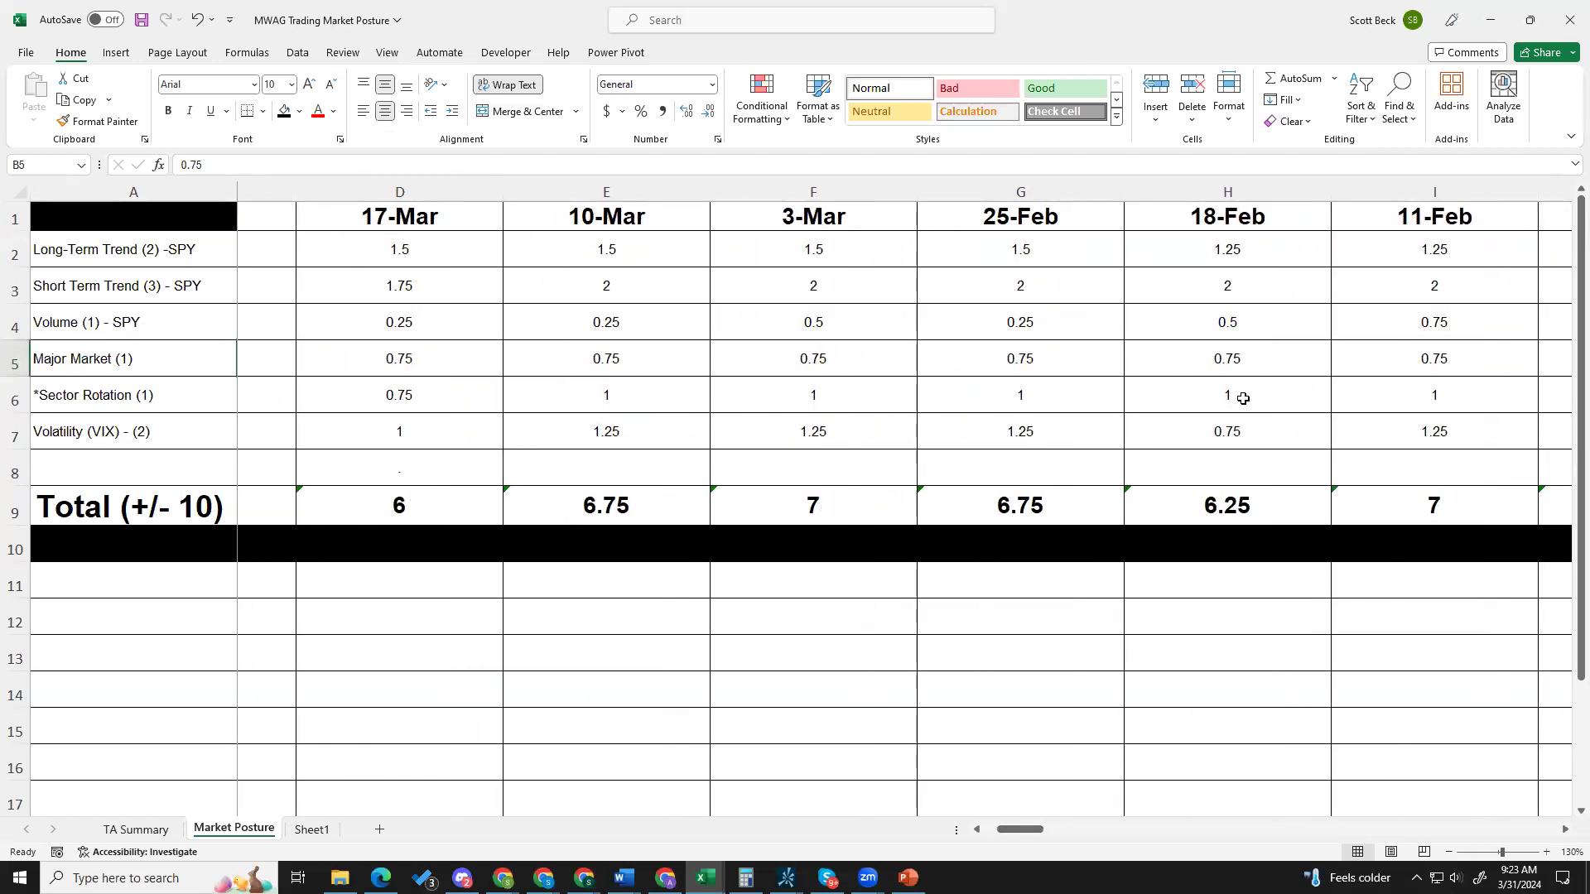
drag(1021, 829, 1007, 829)
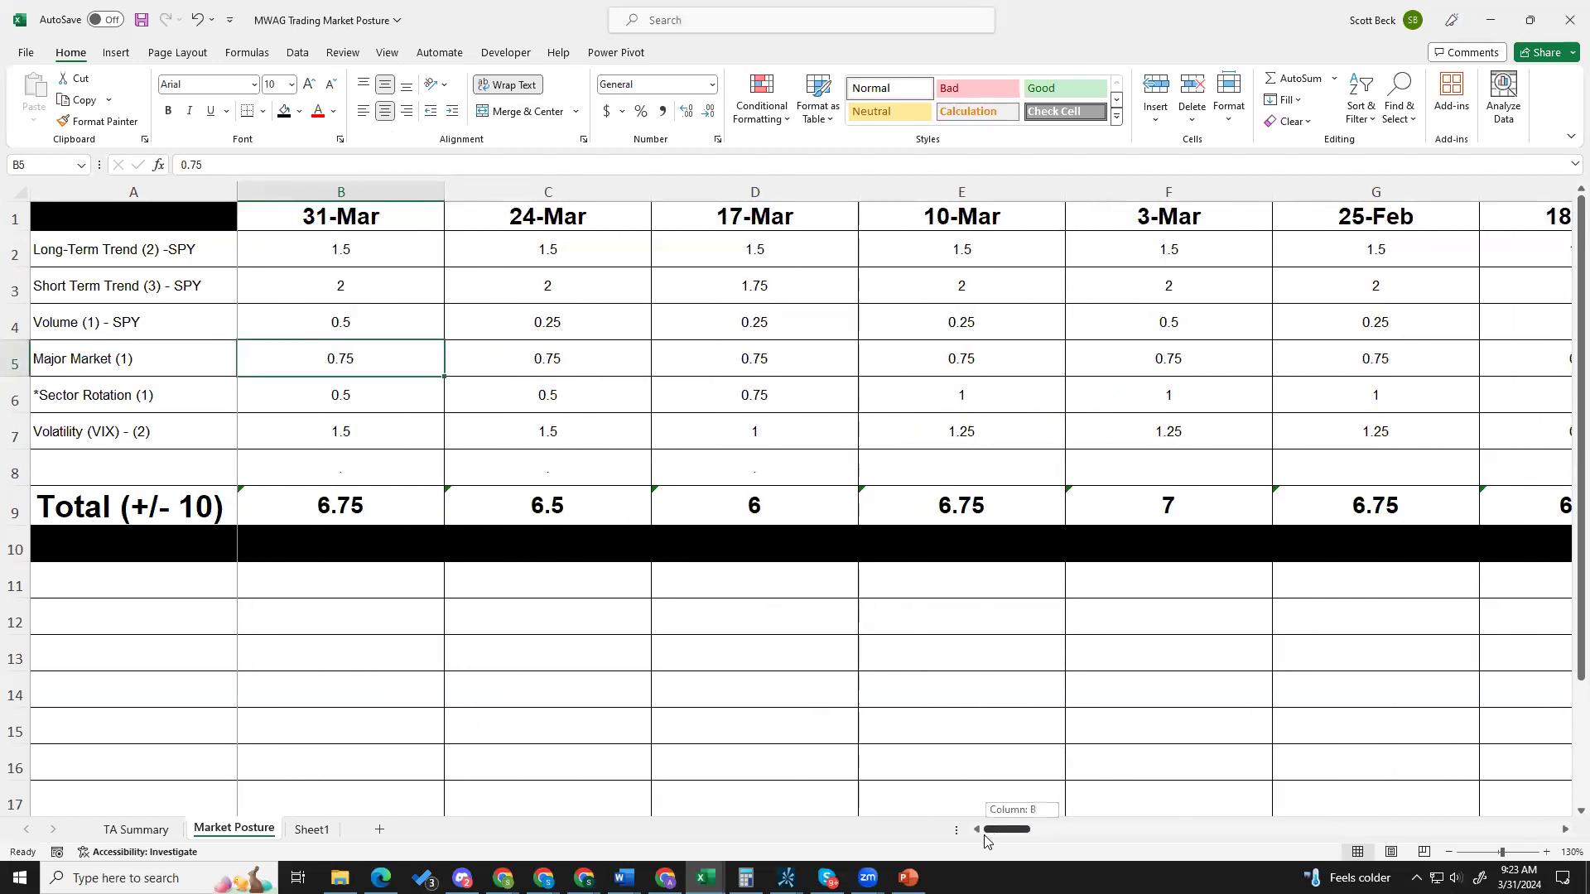
Highlight the Sector Rotation row and compare its scores across the 3-Mar to 24-Mar weeks.
click(13, 399)
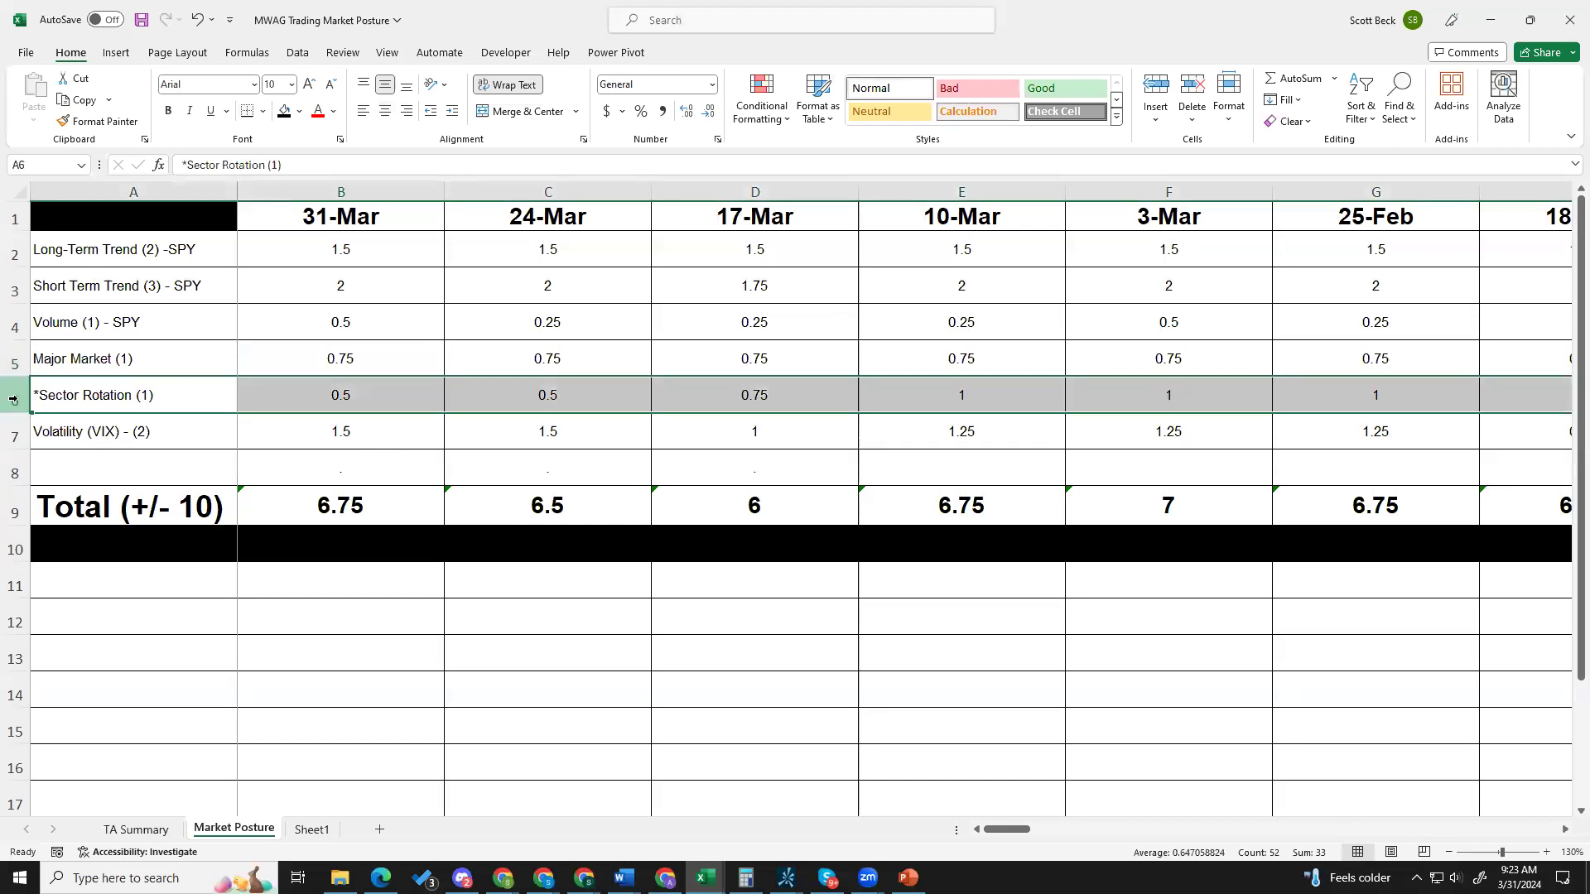
drag(927, 395, 621, 394)
drag(1118, 394, 578, 395)
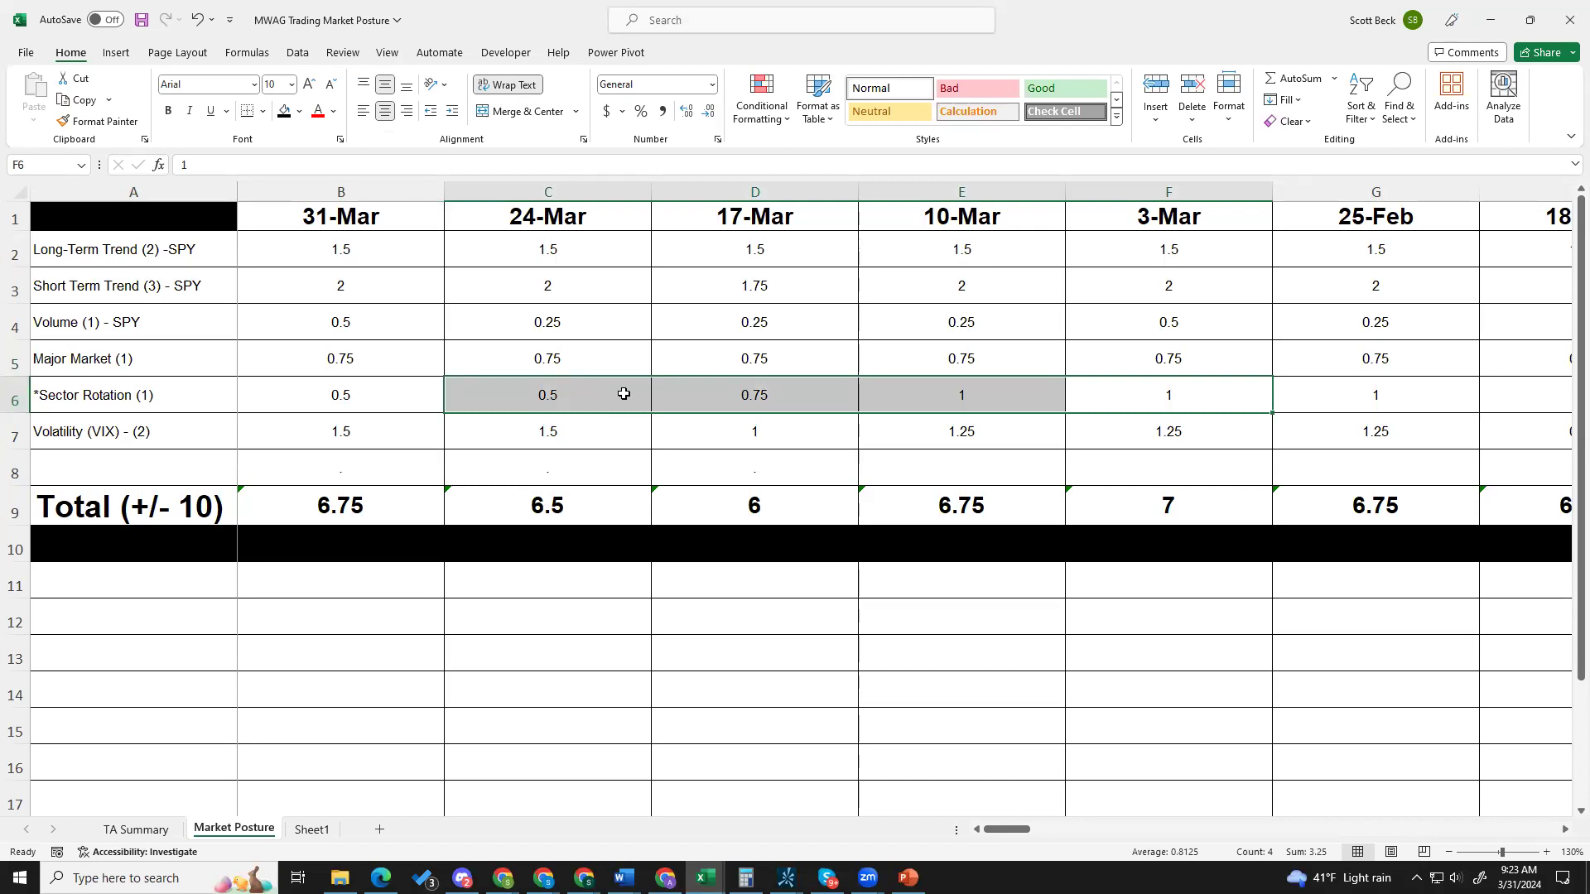
Highlight the Major Market row and compare its 24-Mar and 31-Mar scores.
click(12, 356)
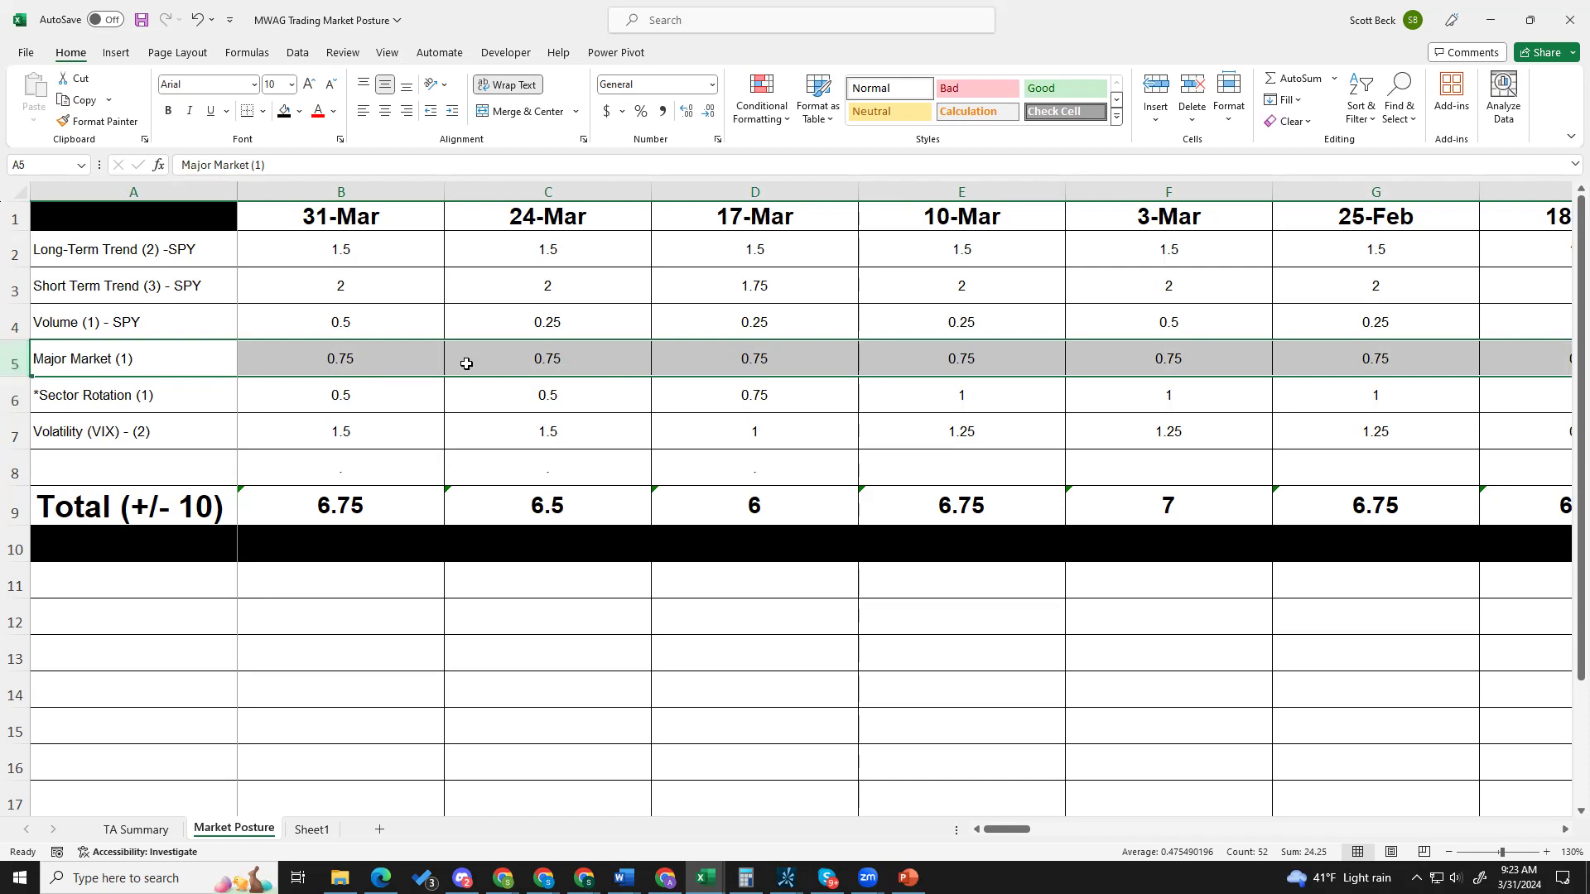
click(557, 360)
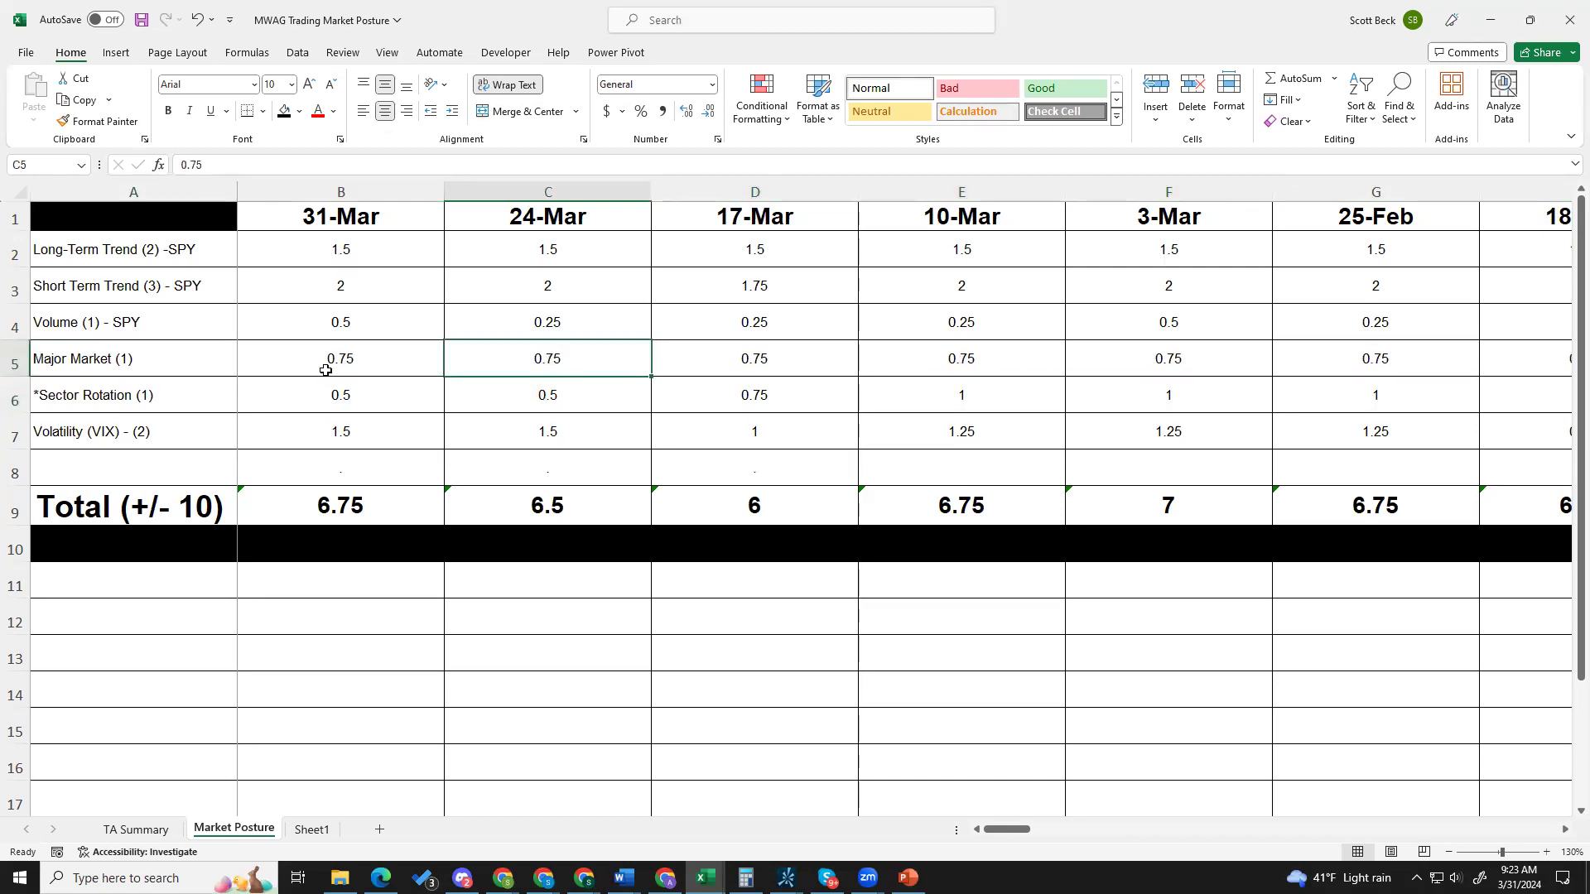
click(296, 359)
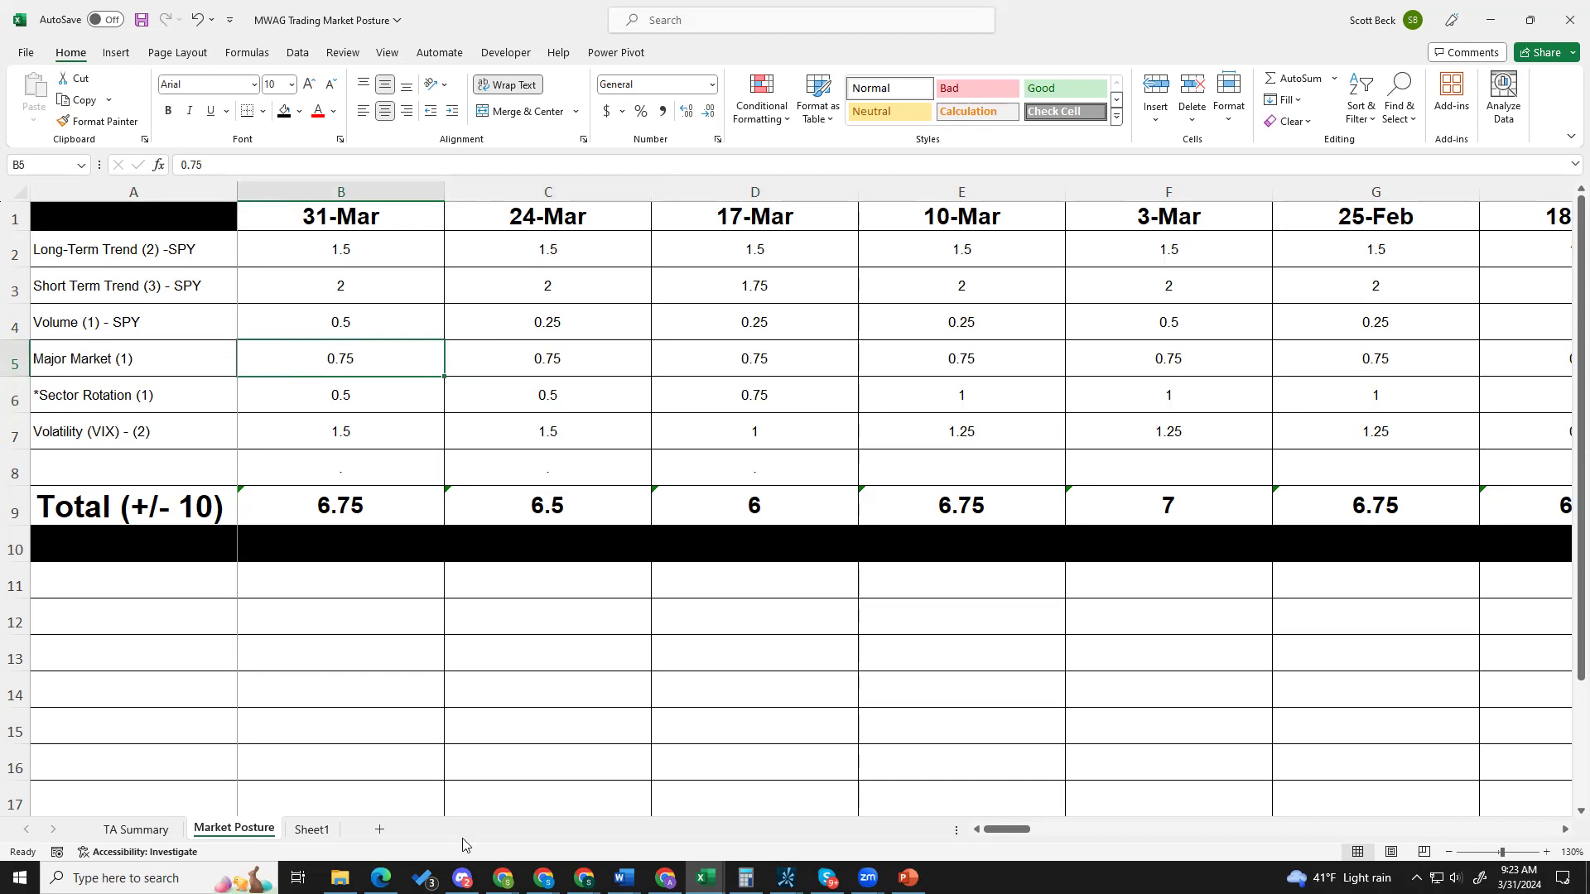
Switch back to the StockCharts performance chart and examine the recent highs of the four index lines over 200 days.
mouse_move(503, 880)
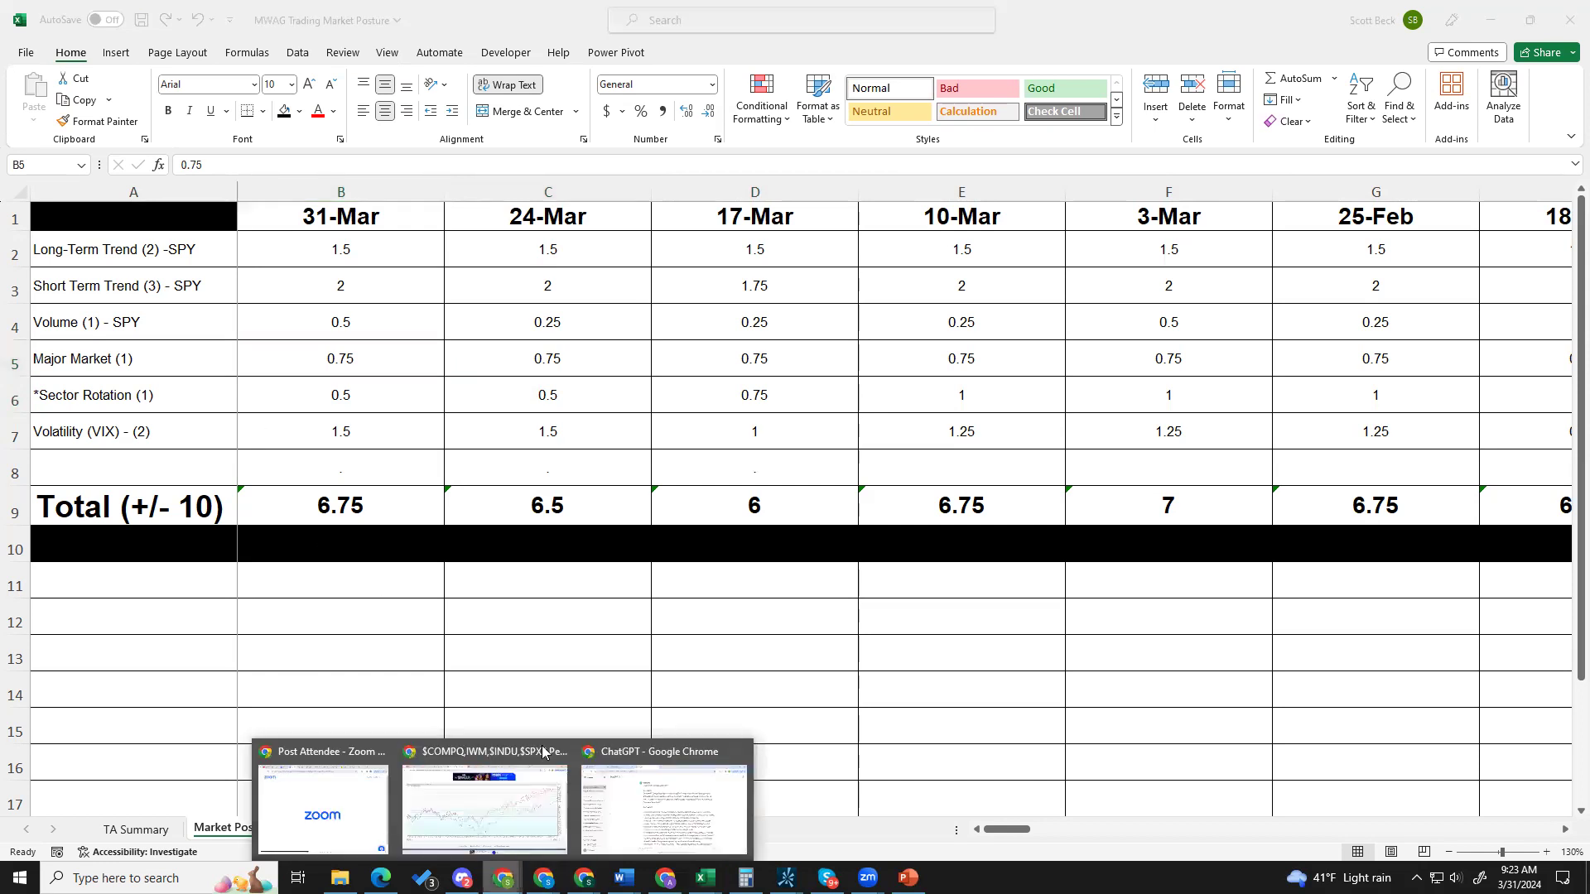
click(505, 796)
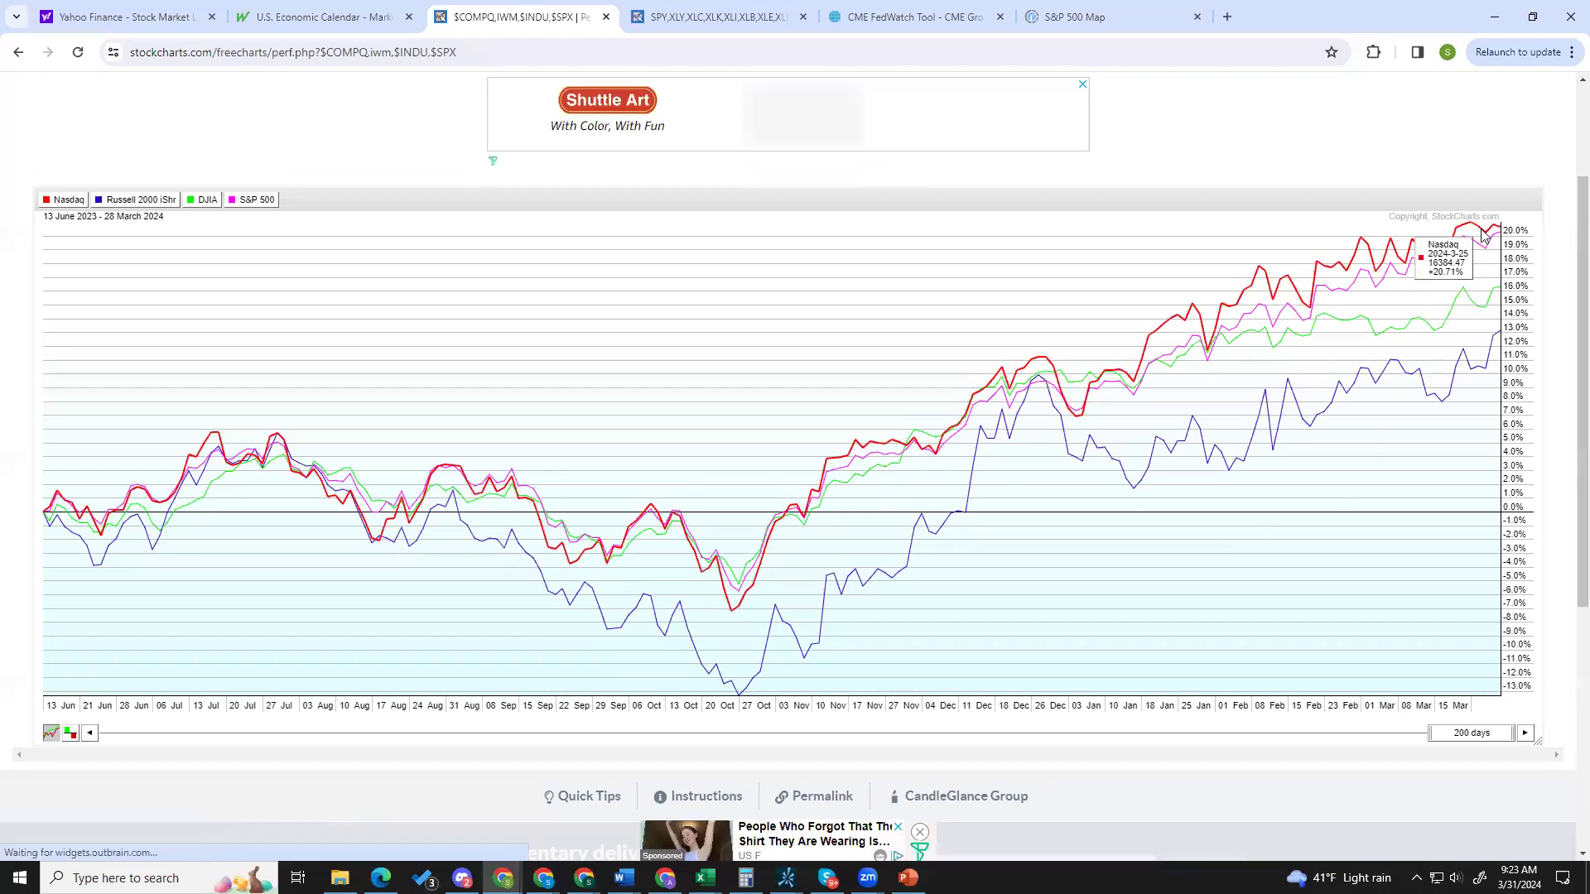
mouse_move(1488, 356)
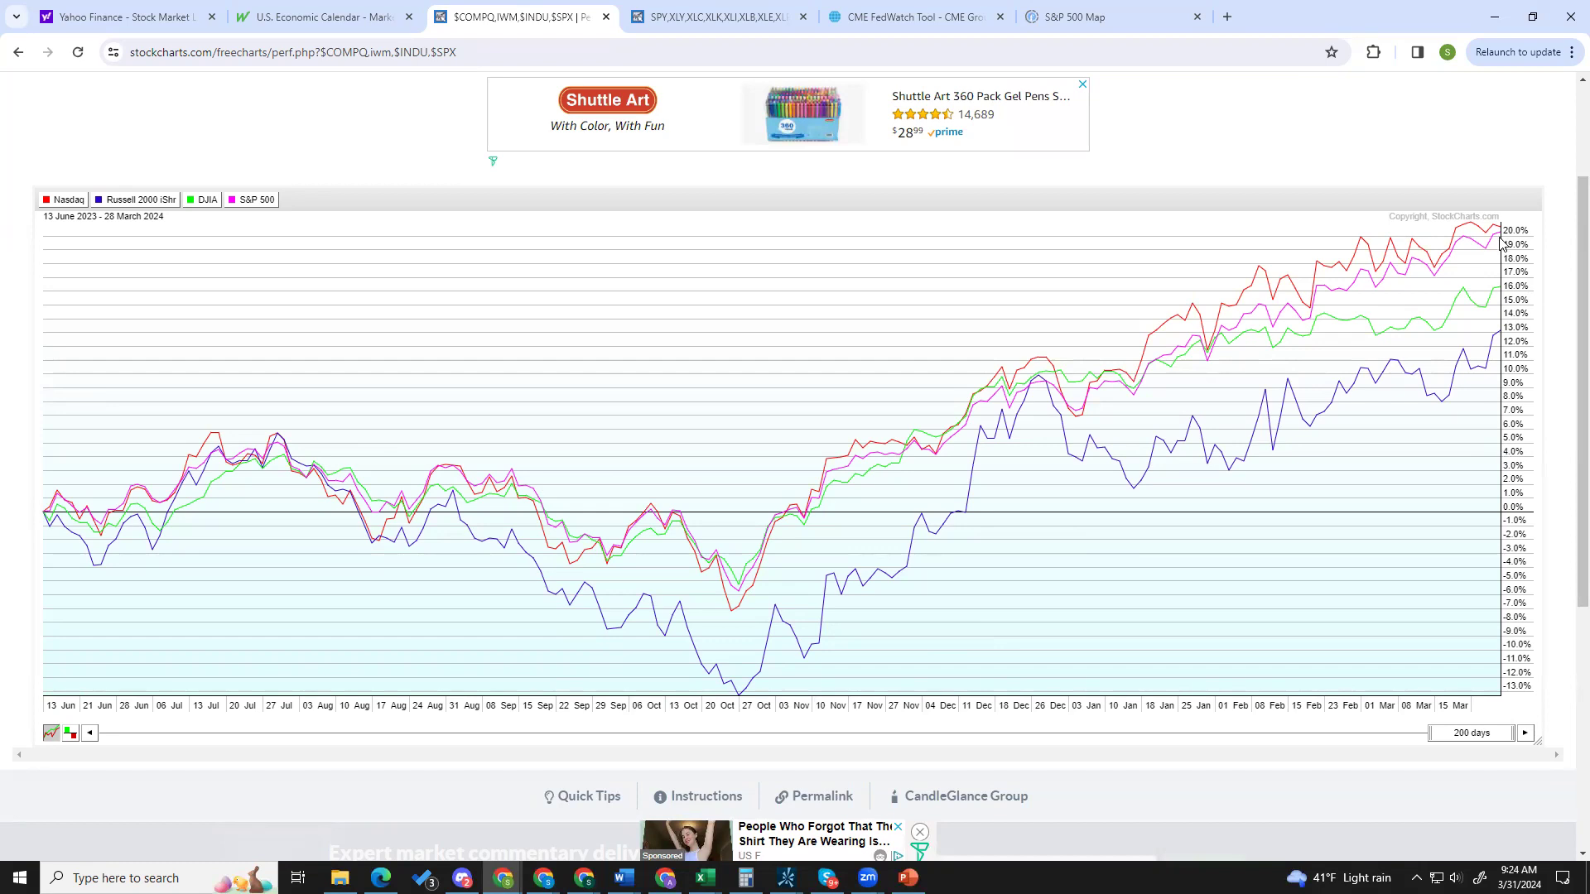
mouse_move(1493, 239)
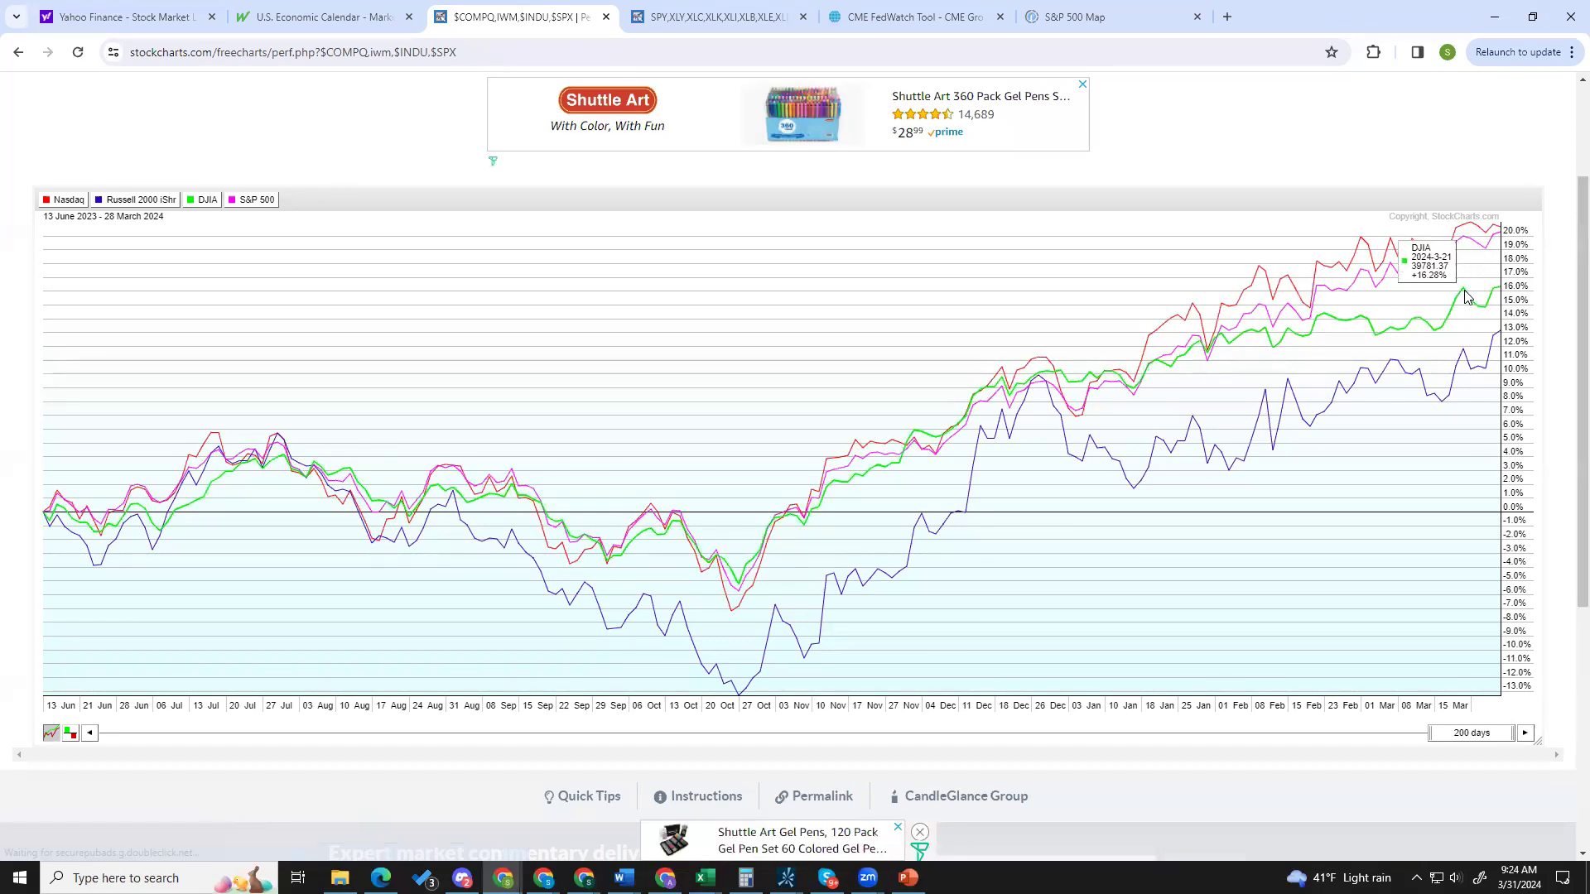
mouse_move(1464, 354)
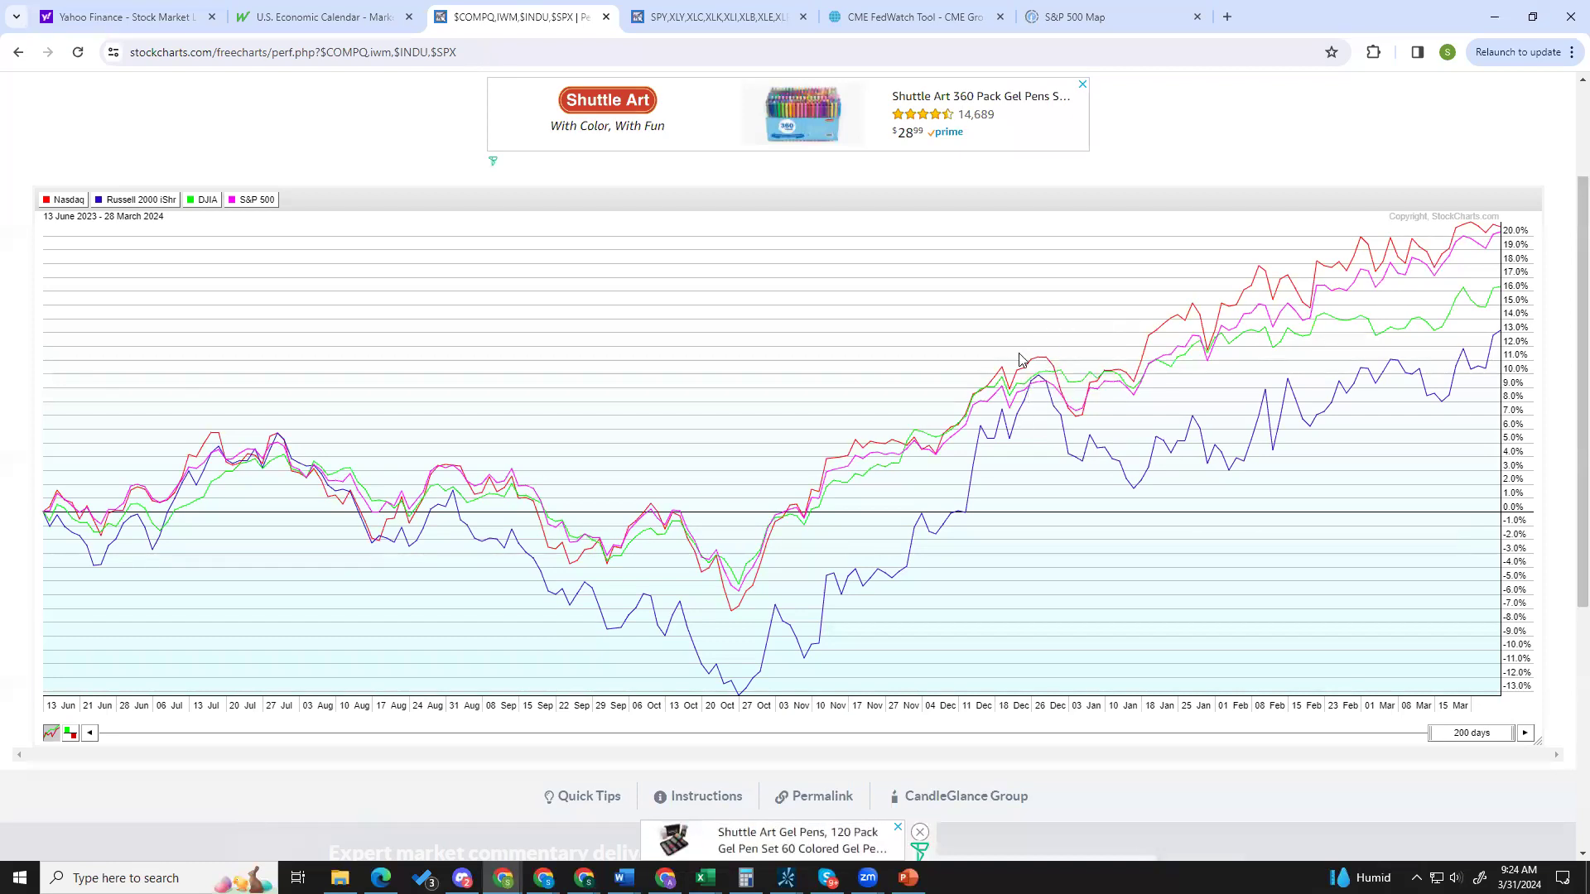
mouse_move(1176, 448)
Set the performance chart's period to 133 days and examine the Russell 2000 line's October low and December peak.
click(1467, 737)
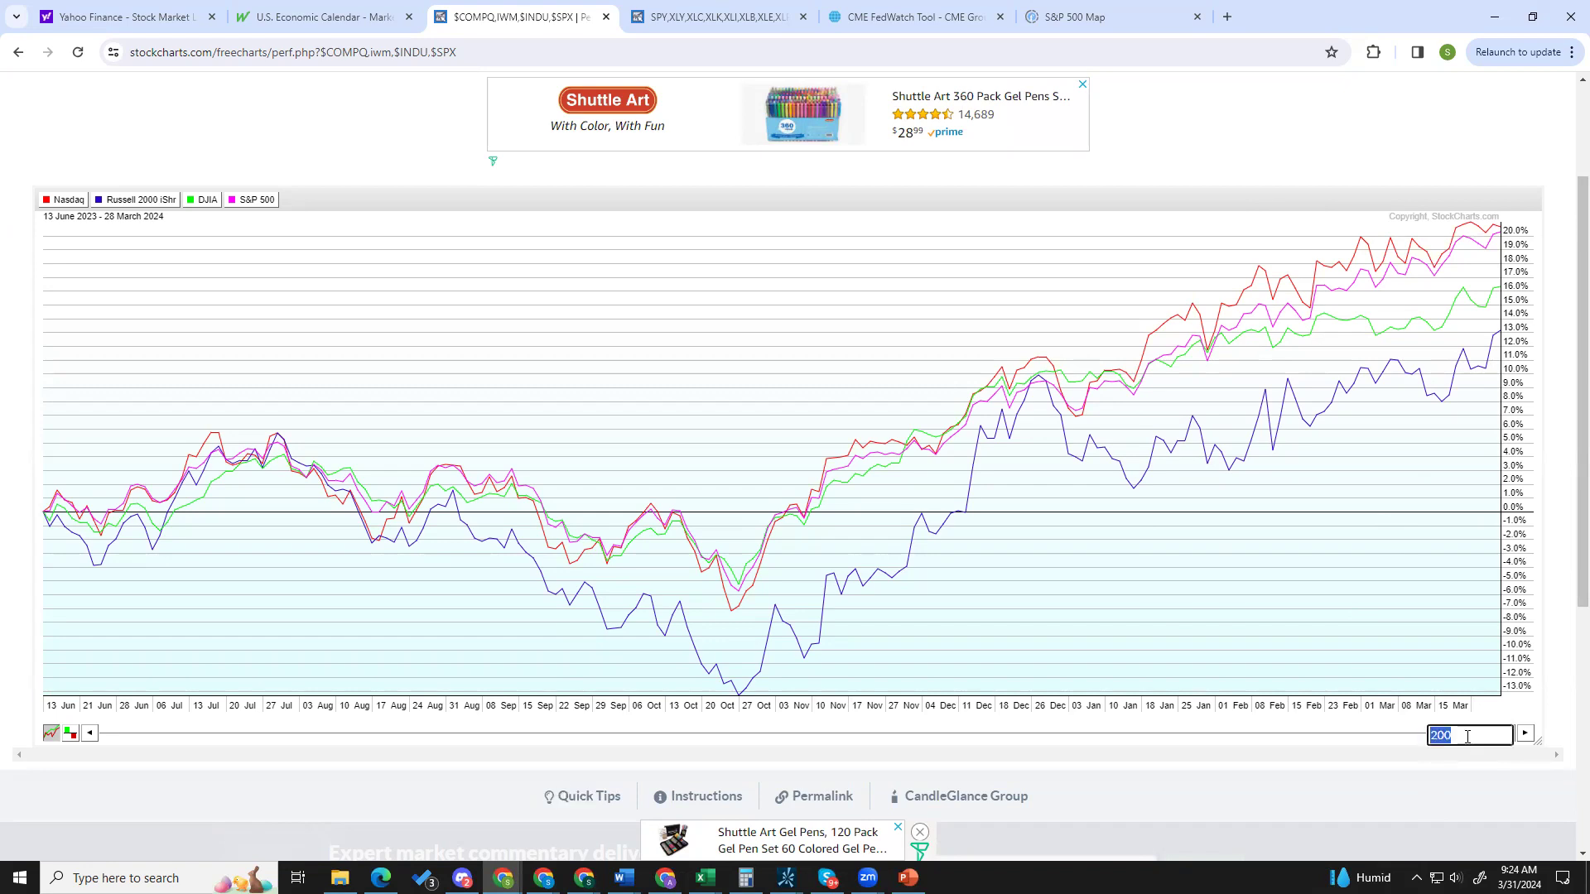
text(133)
key(Return)
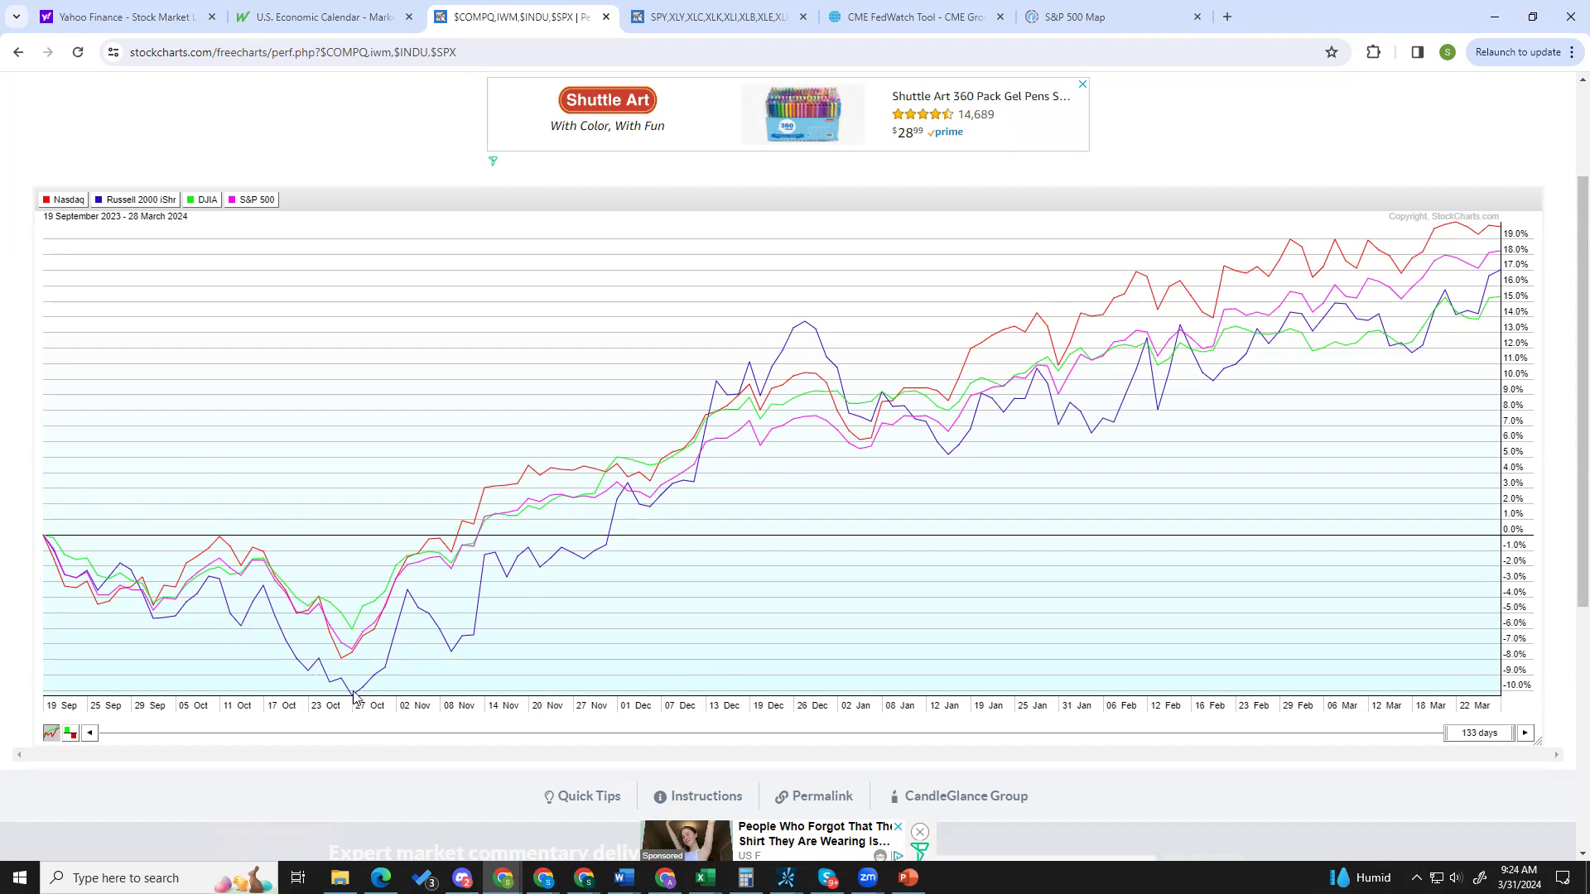
mouse_move(351, 692)
mouse_move(808, 329)
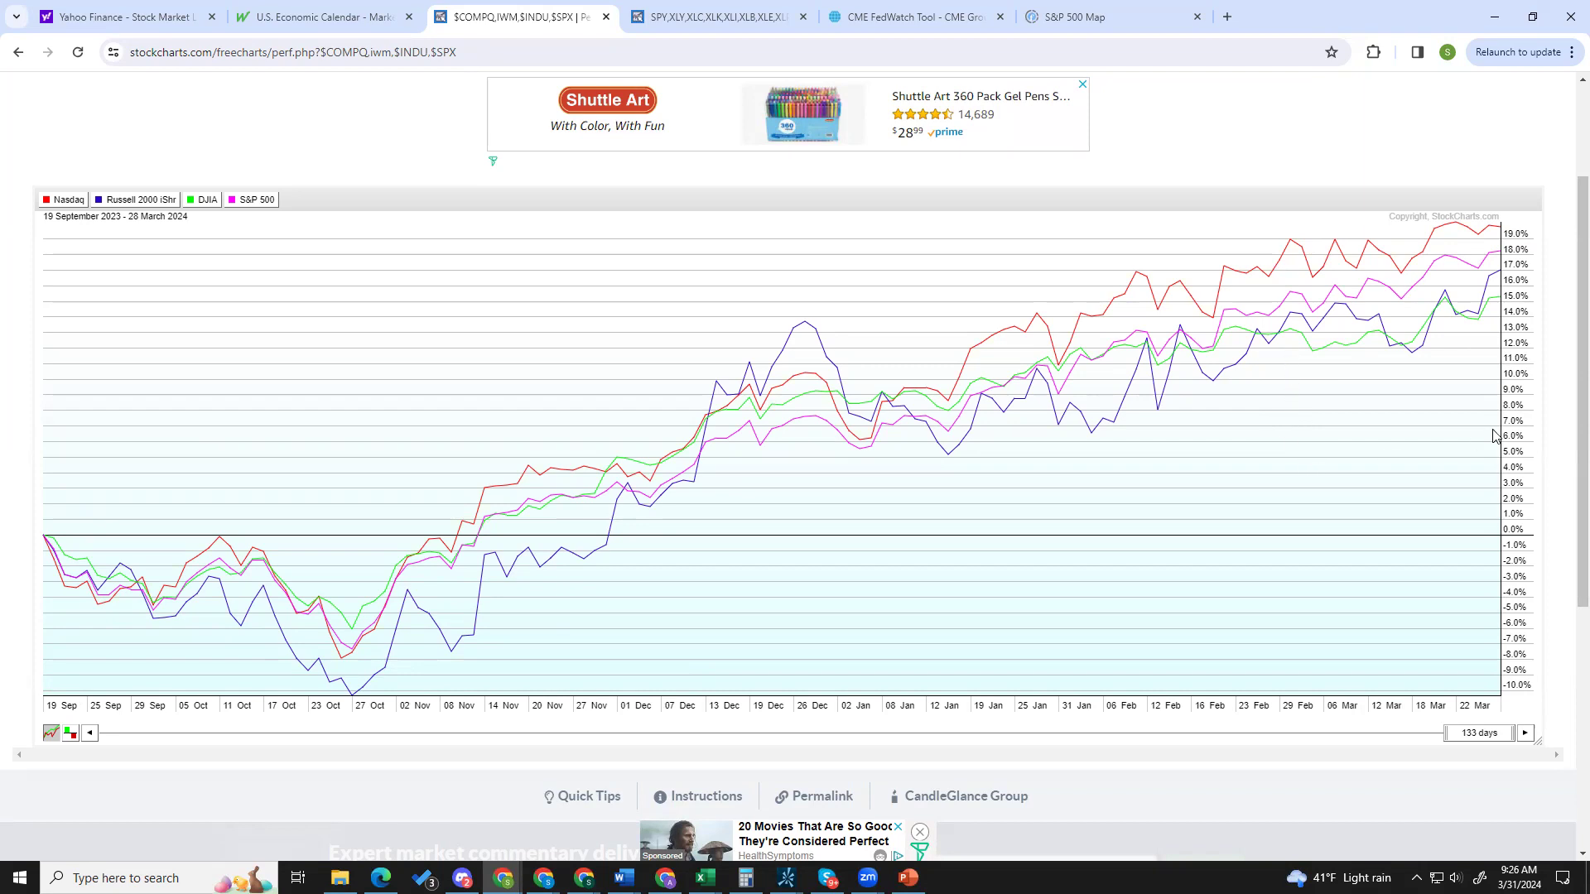
Set the performance chart's period to 66 days and compare the late-March ends of the S&P 500, Nasdaq and Russell 2000 lines.
click(1478, 736)
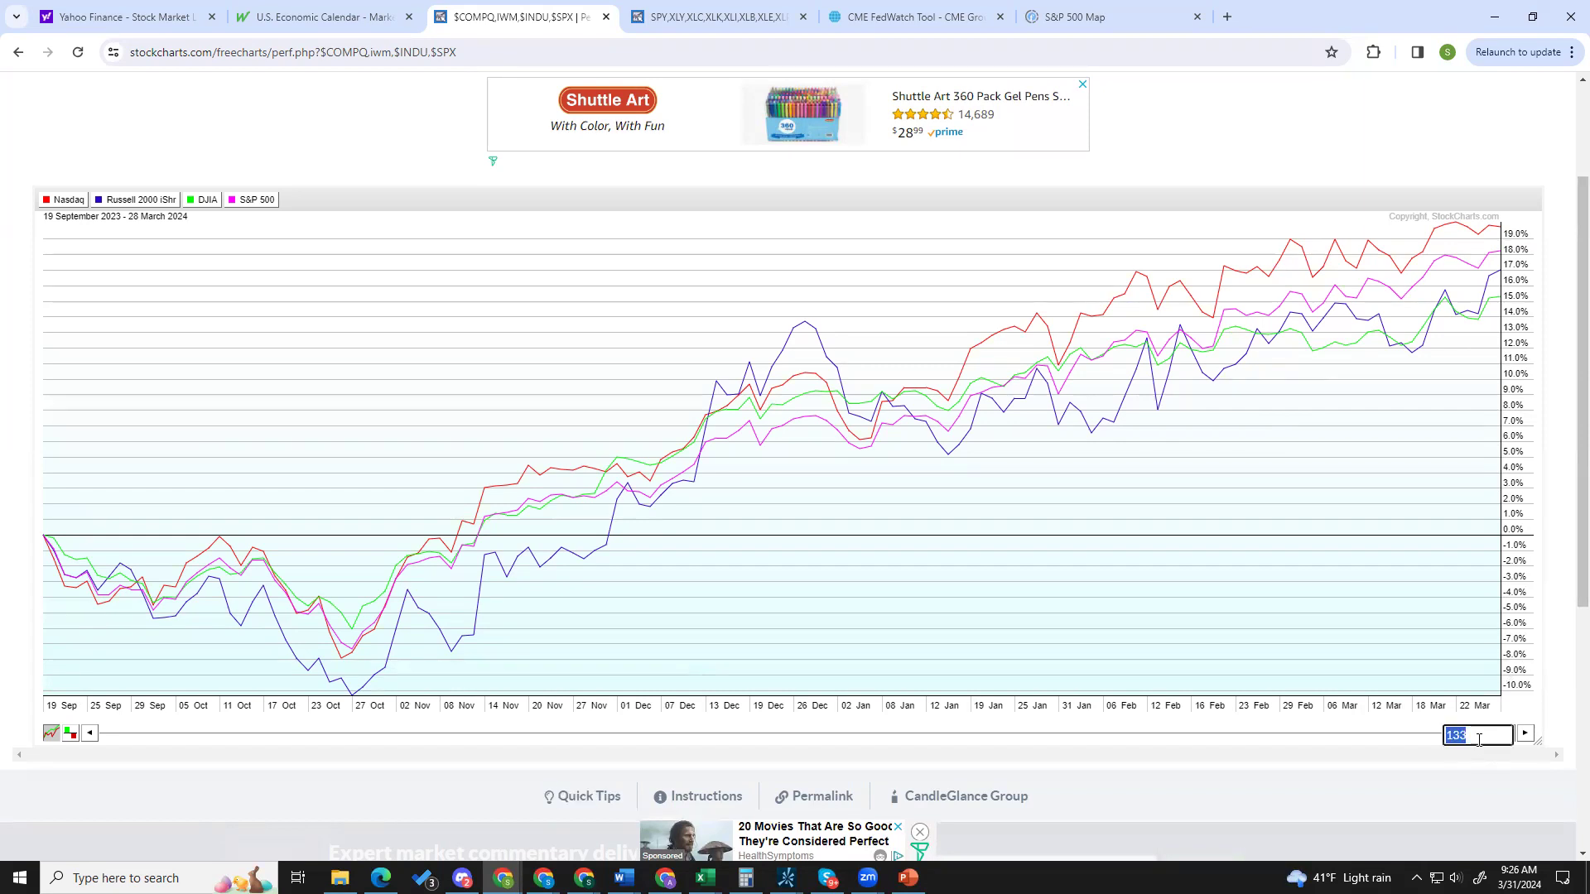
text(66)
key(Return)
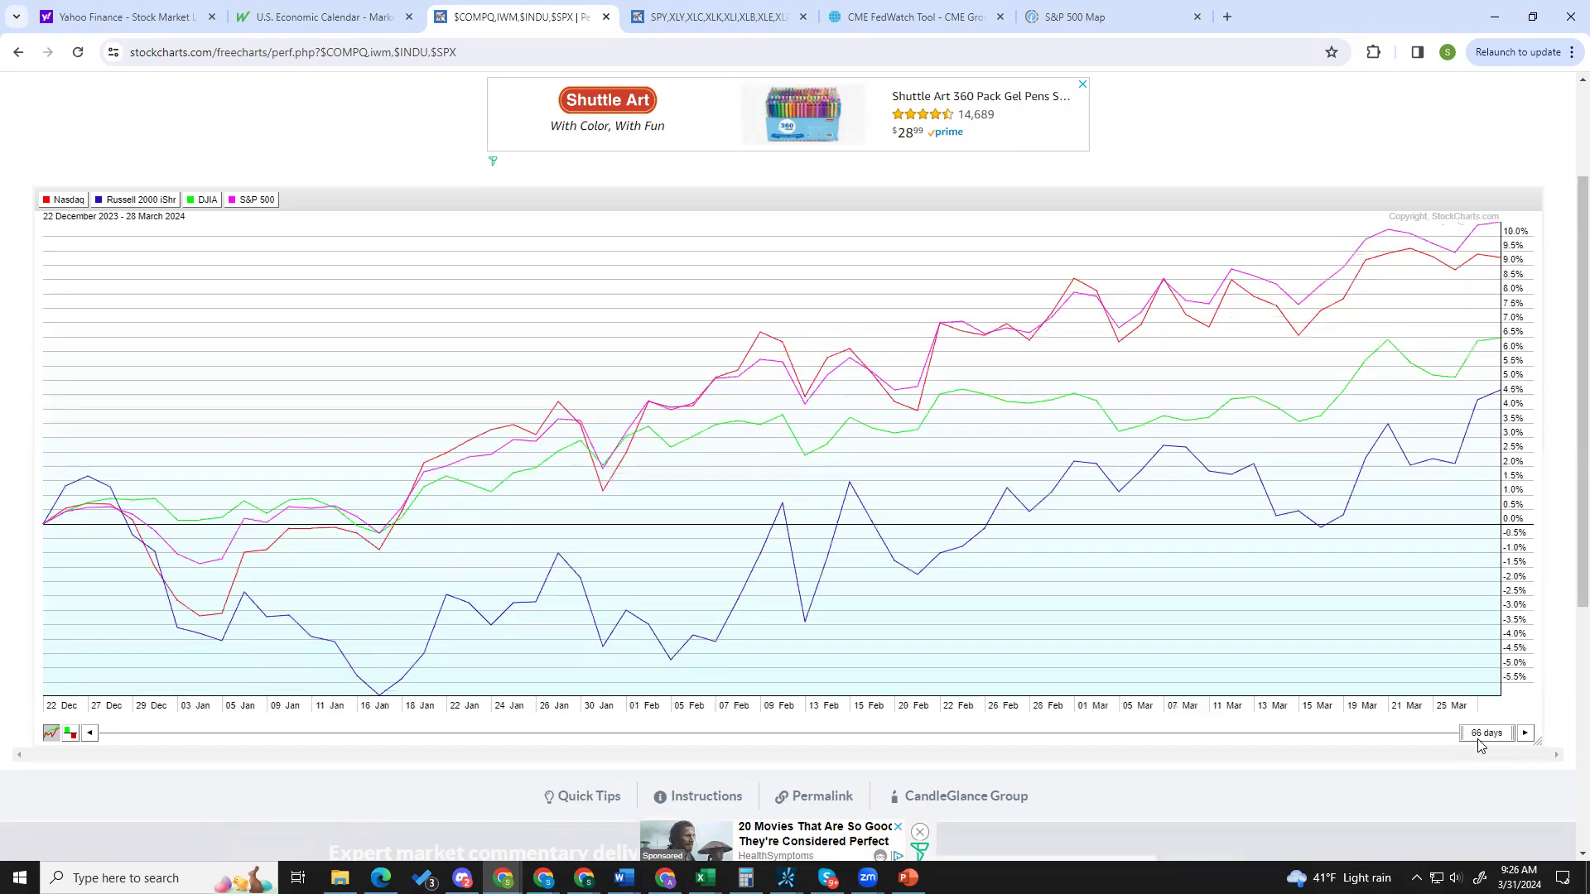
mouse_move(1482, 232)
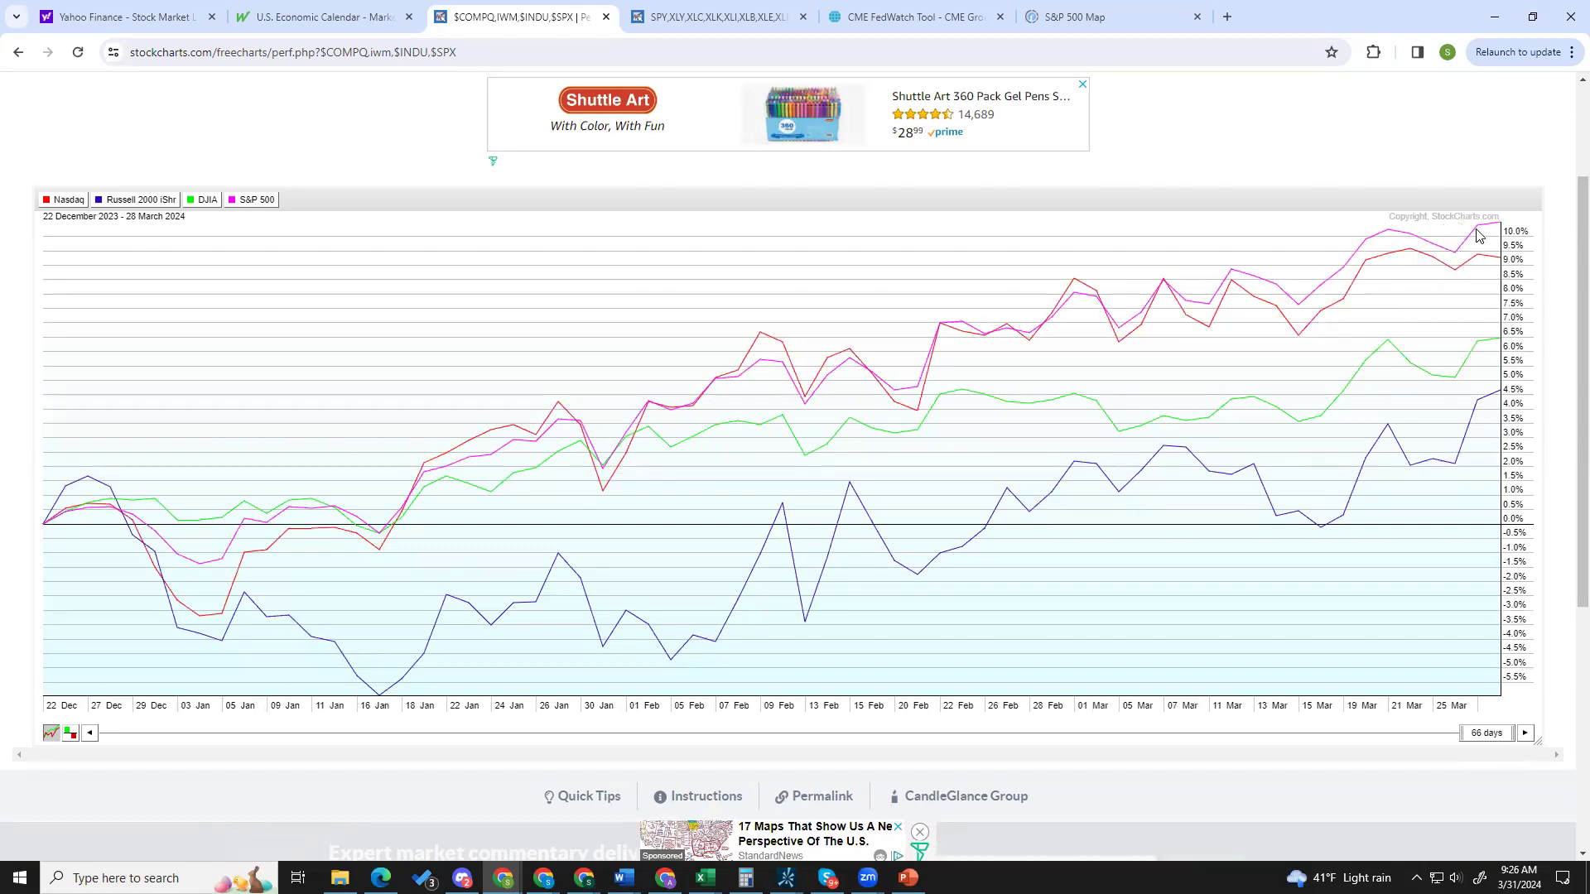
mouse_move(1482, 262)
mouse_move(1392, 236)
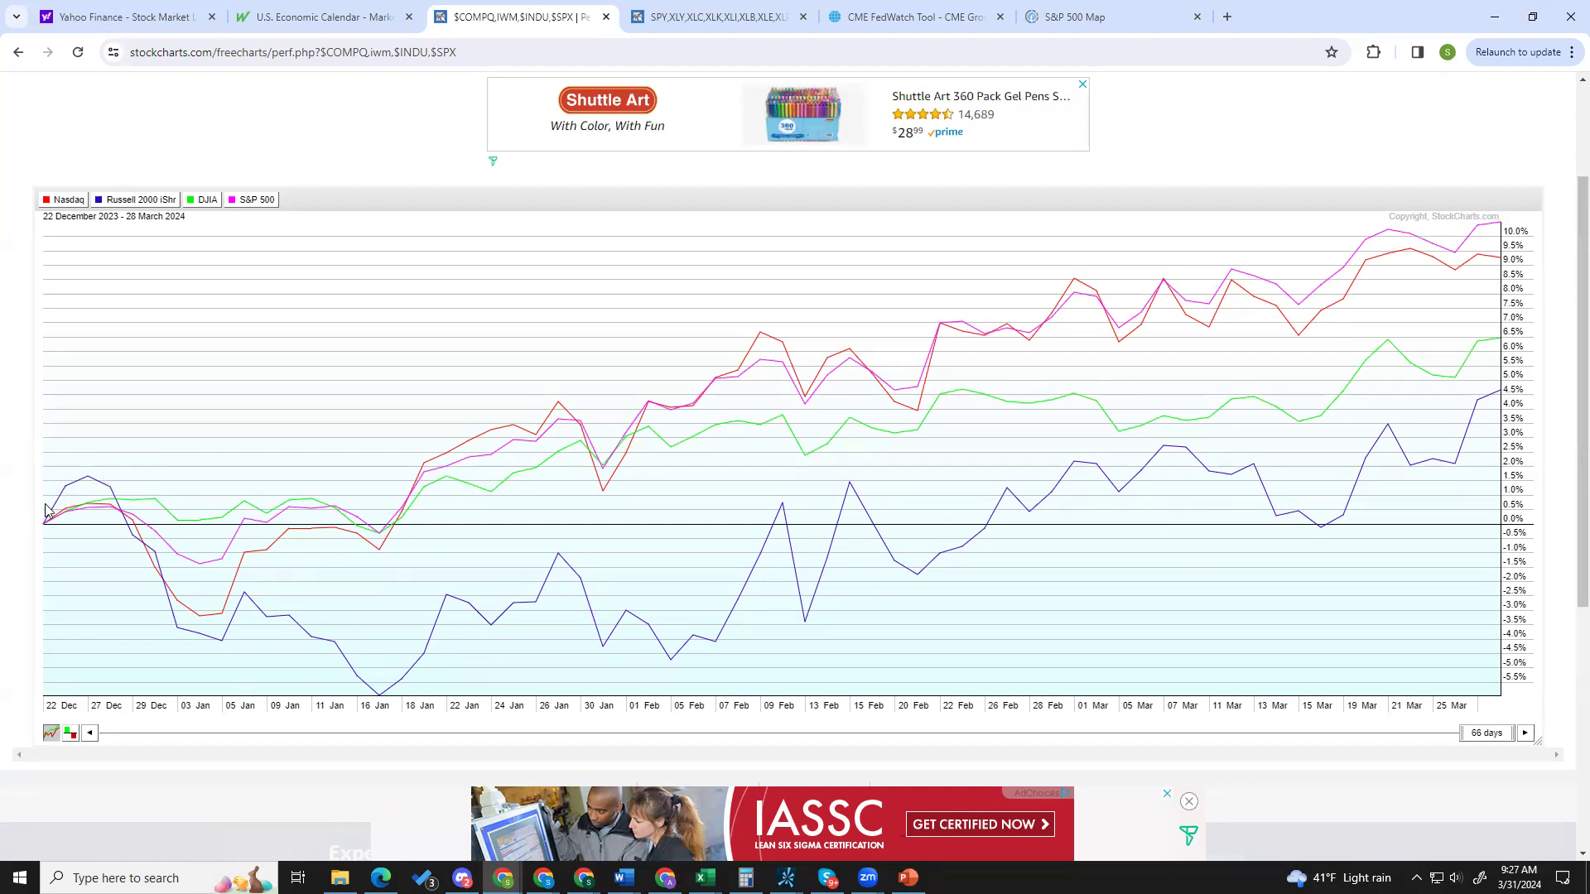
mouse_move(88, 483)
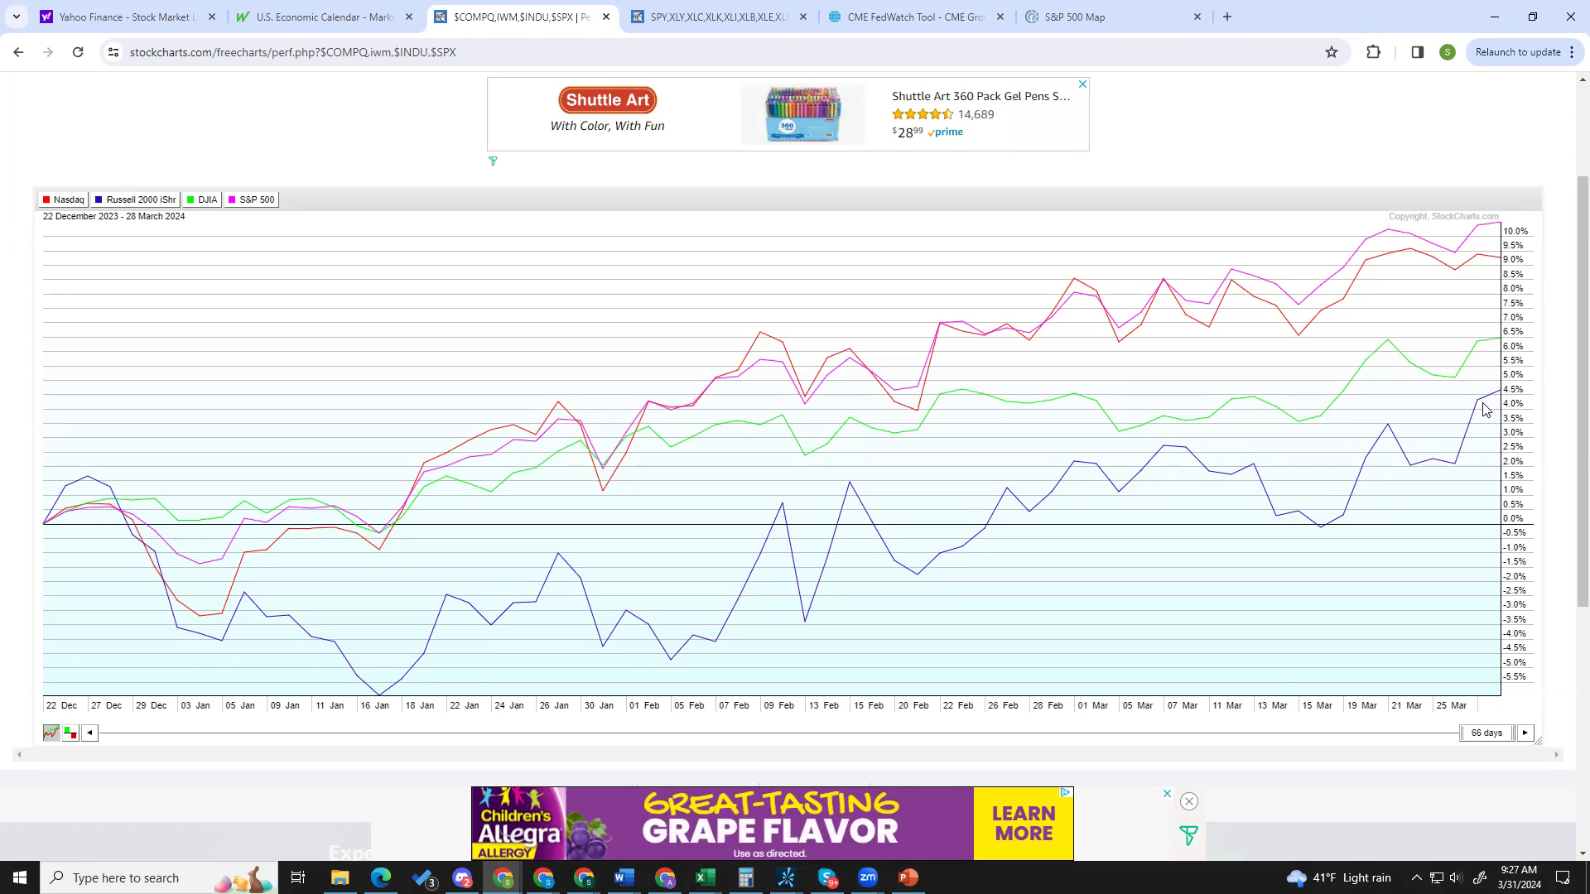
mouse_move(1481, 409)
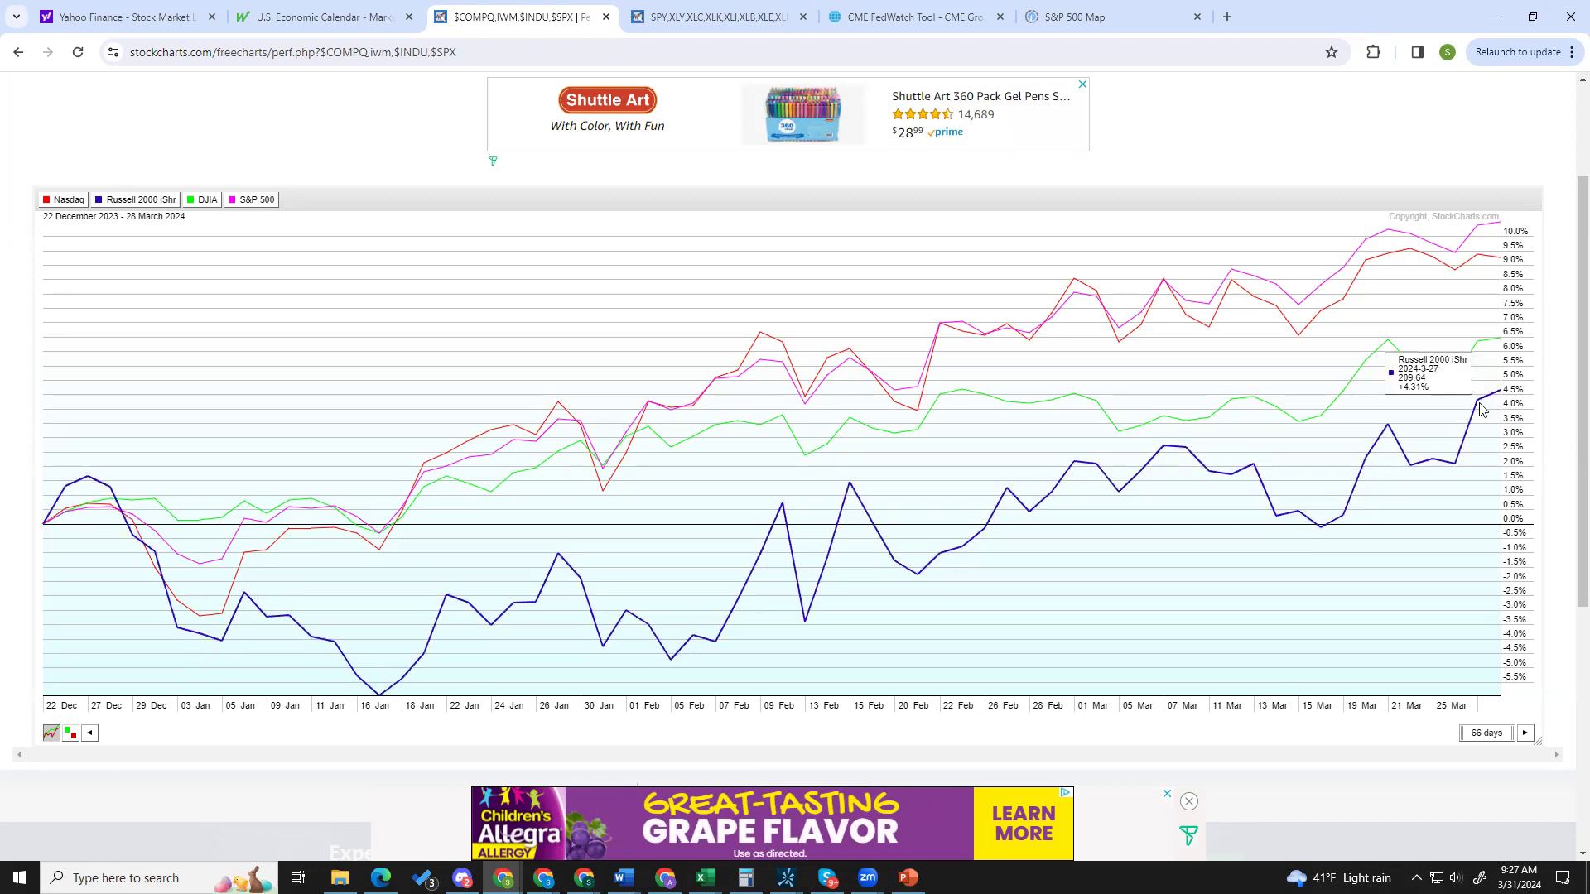
Set the performance chart's period to 22 days.
drag(1483, 739, 1482, 733)
double_click(1473, 729)
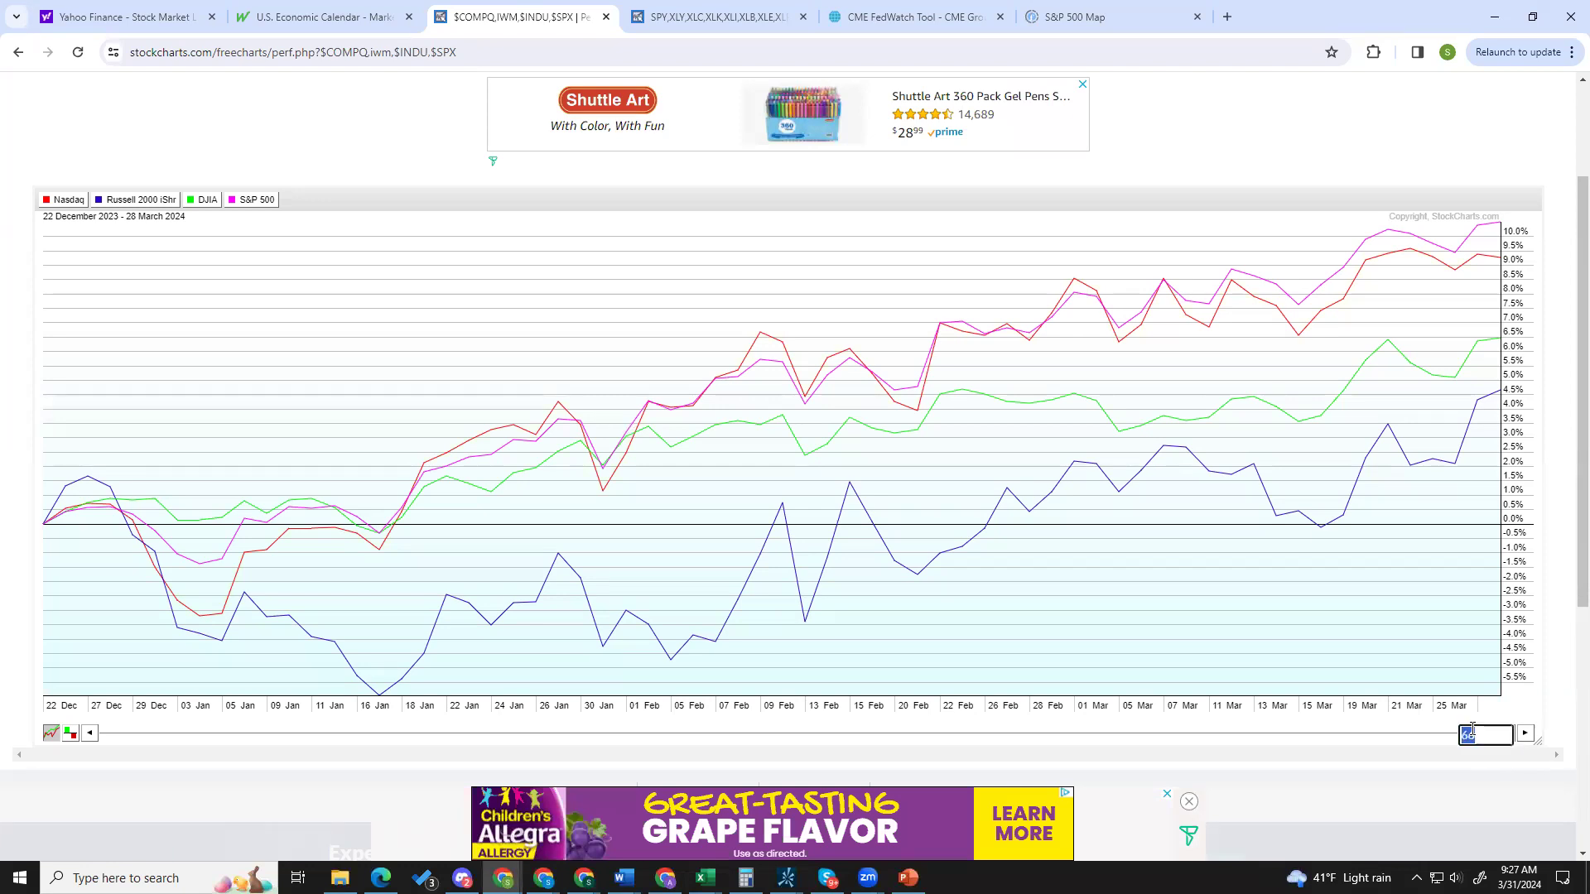
text(22)
key(Return)
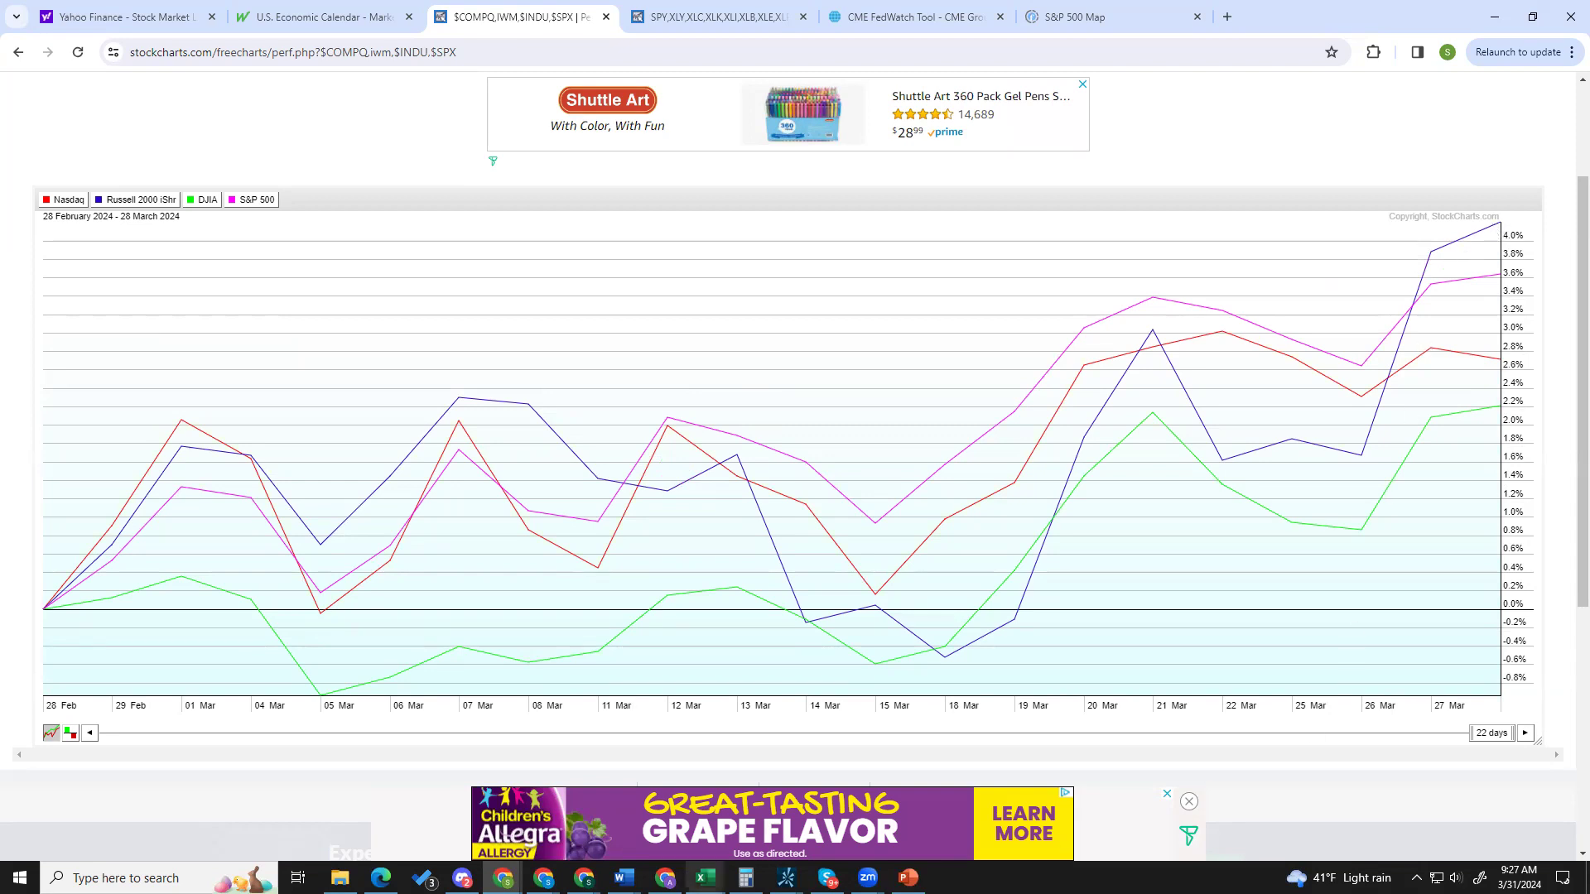
Switch to the Market Posture workbook and recheck the 31-Mar Major Market score.
mouse_move(705, 877)
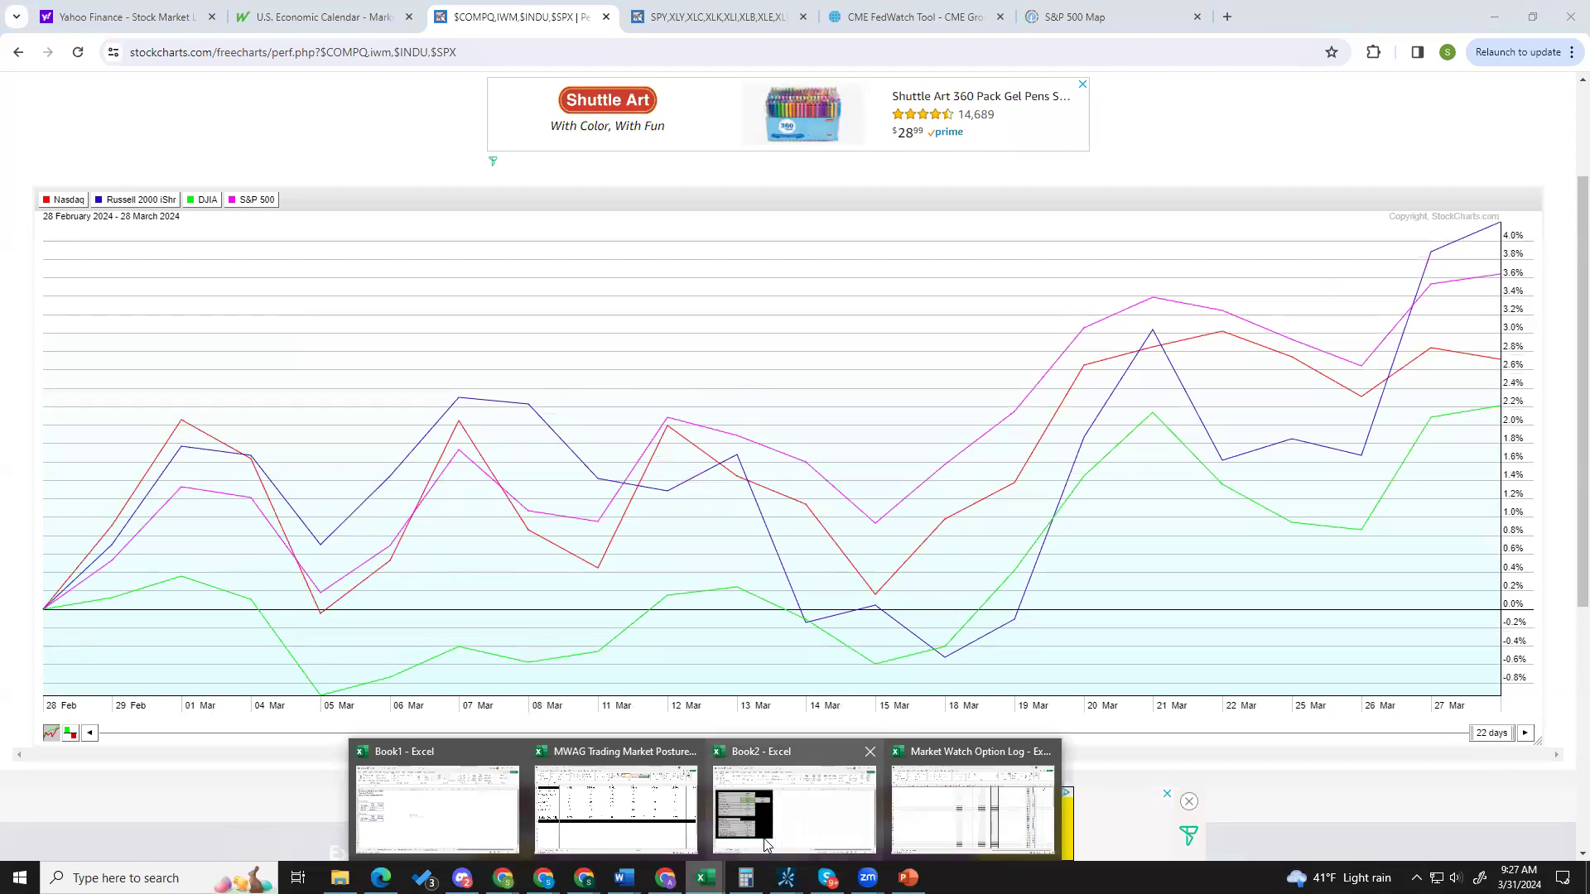
click(655, 831)
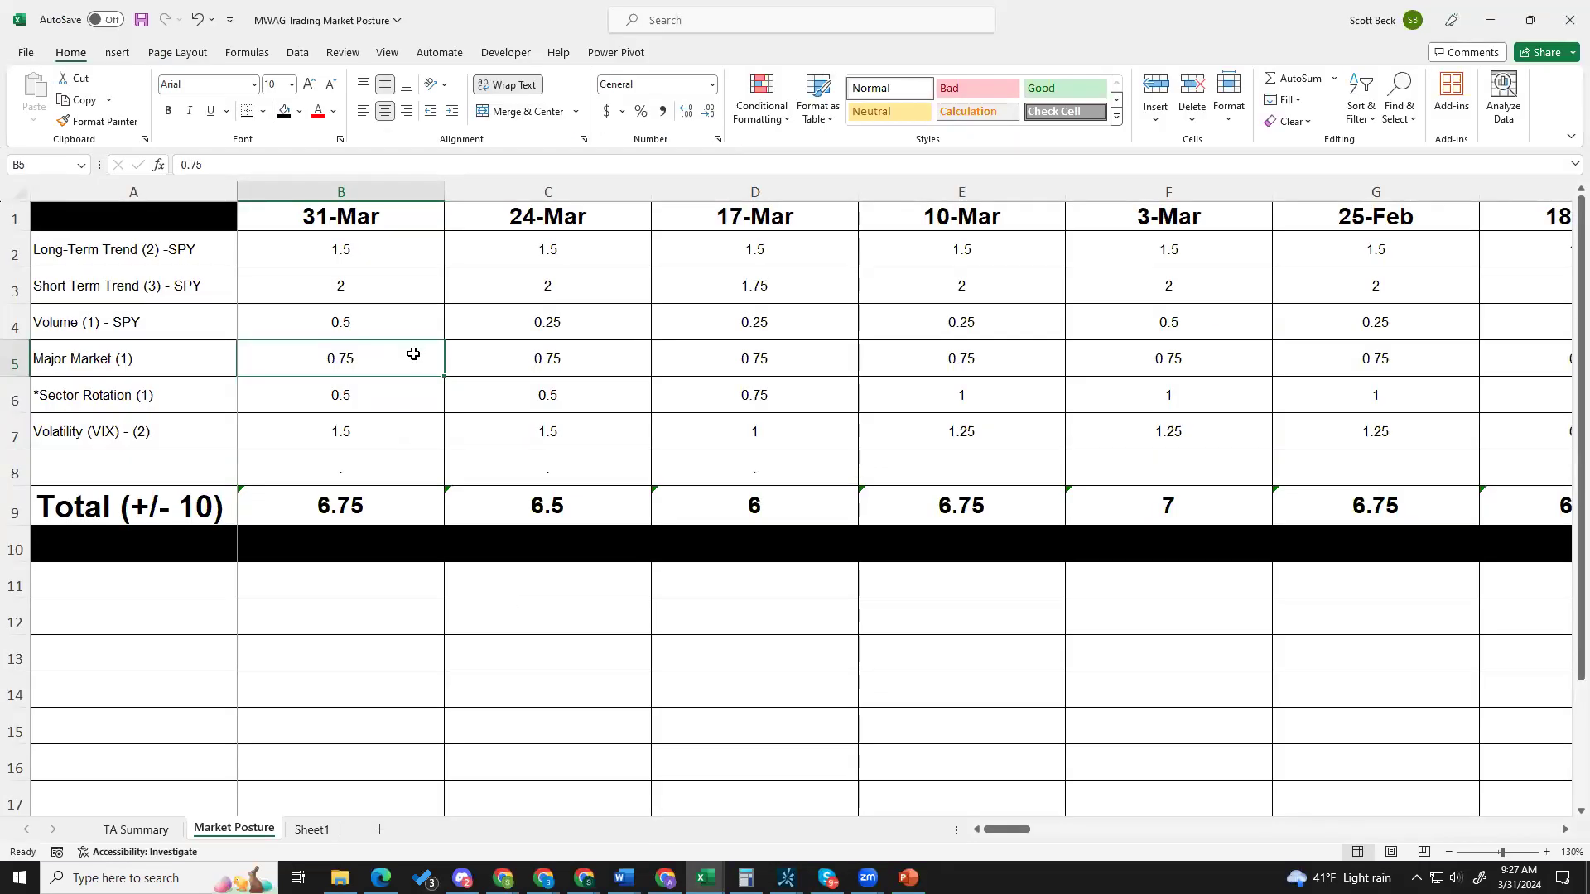
right_click(480, 495)
click(345, 359)
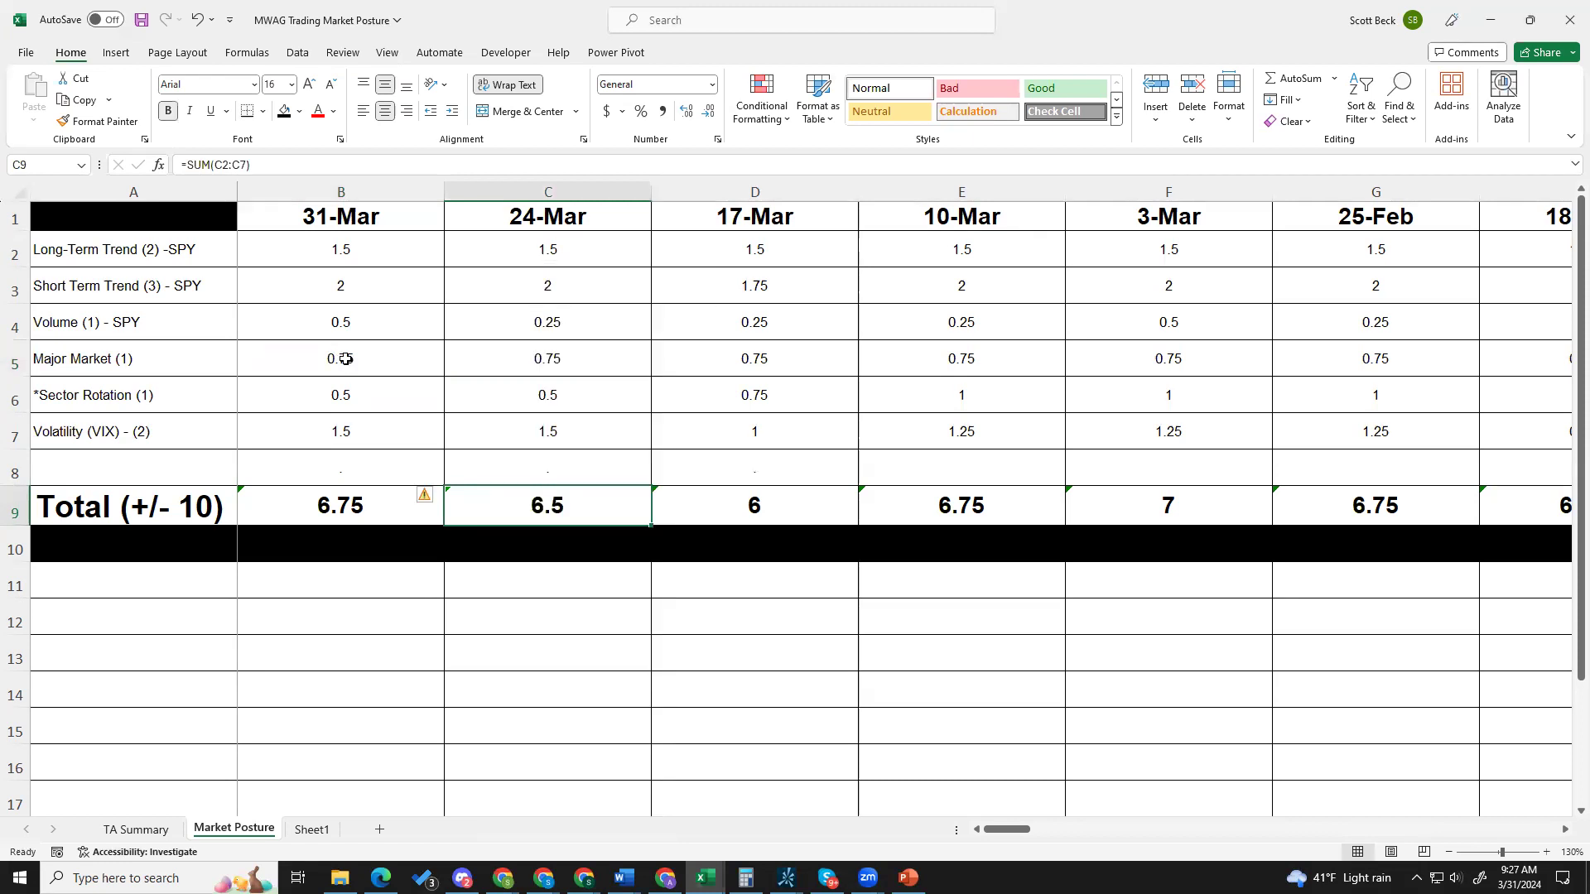
click(347, 360)
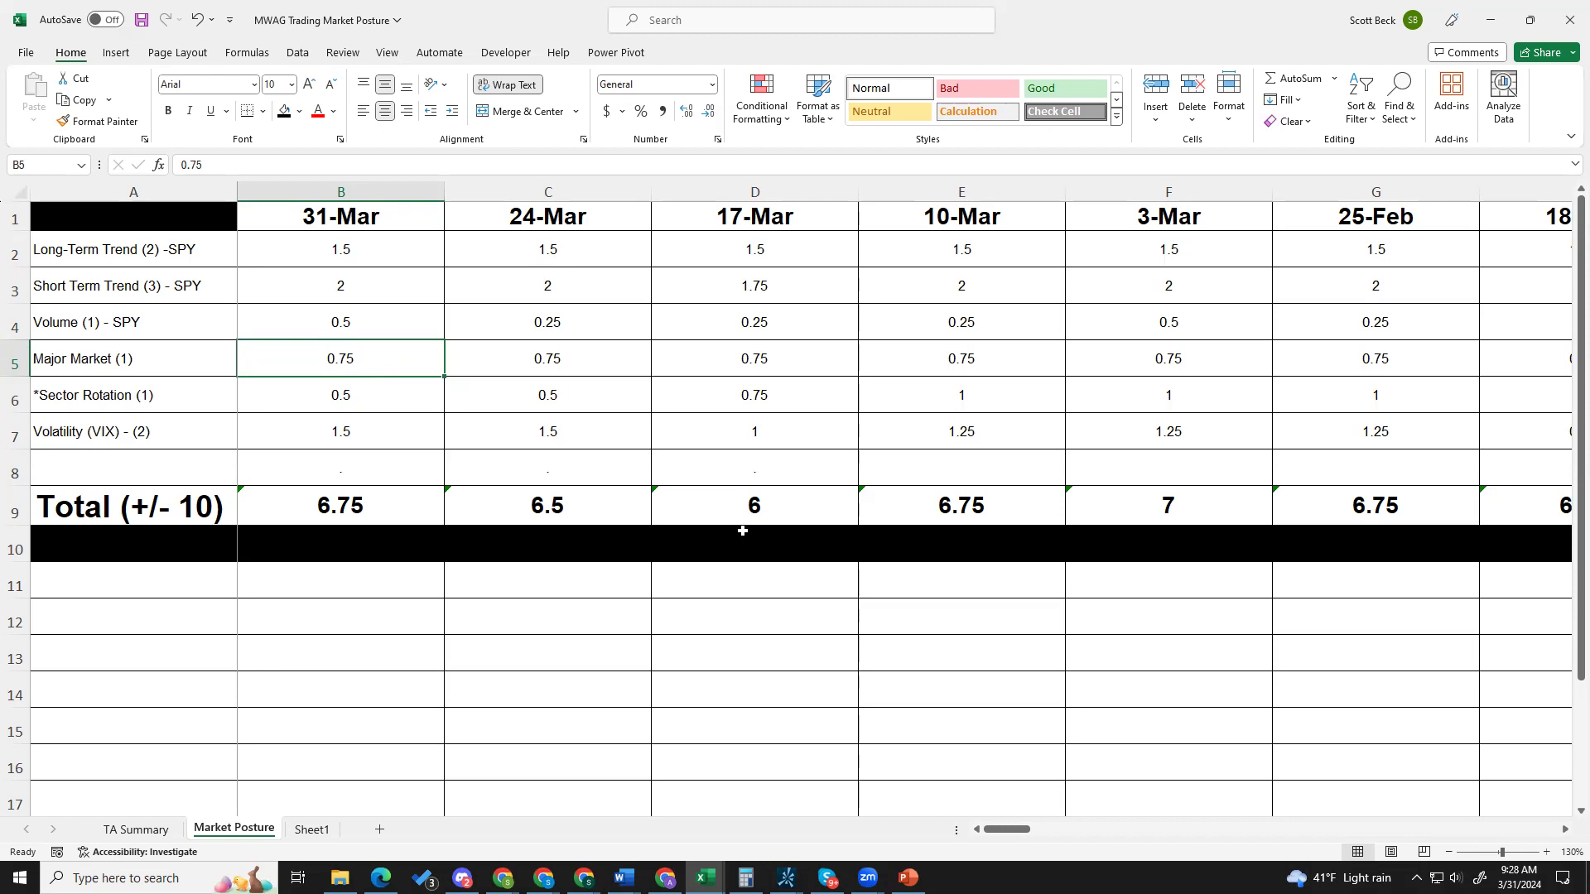
click(369, 325)
double_click(375, 344)
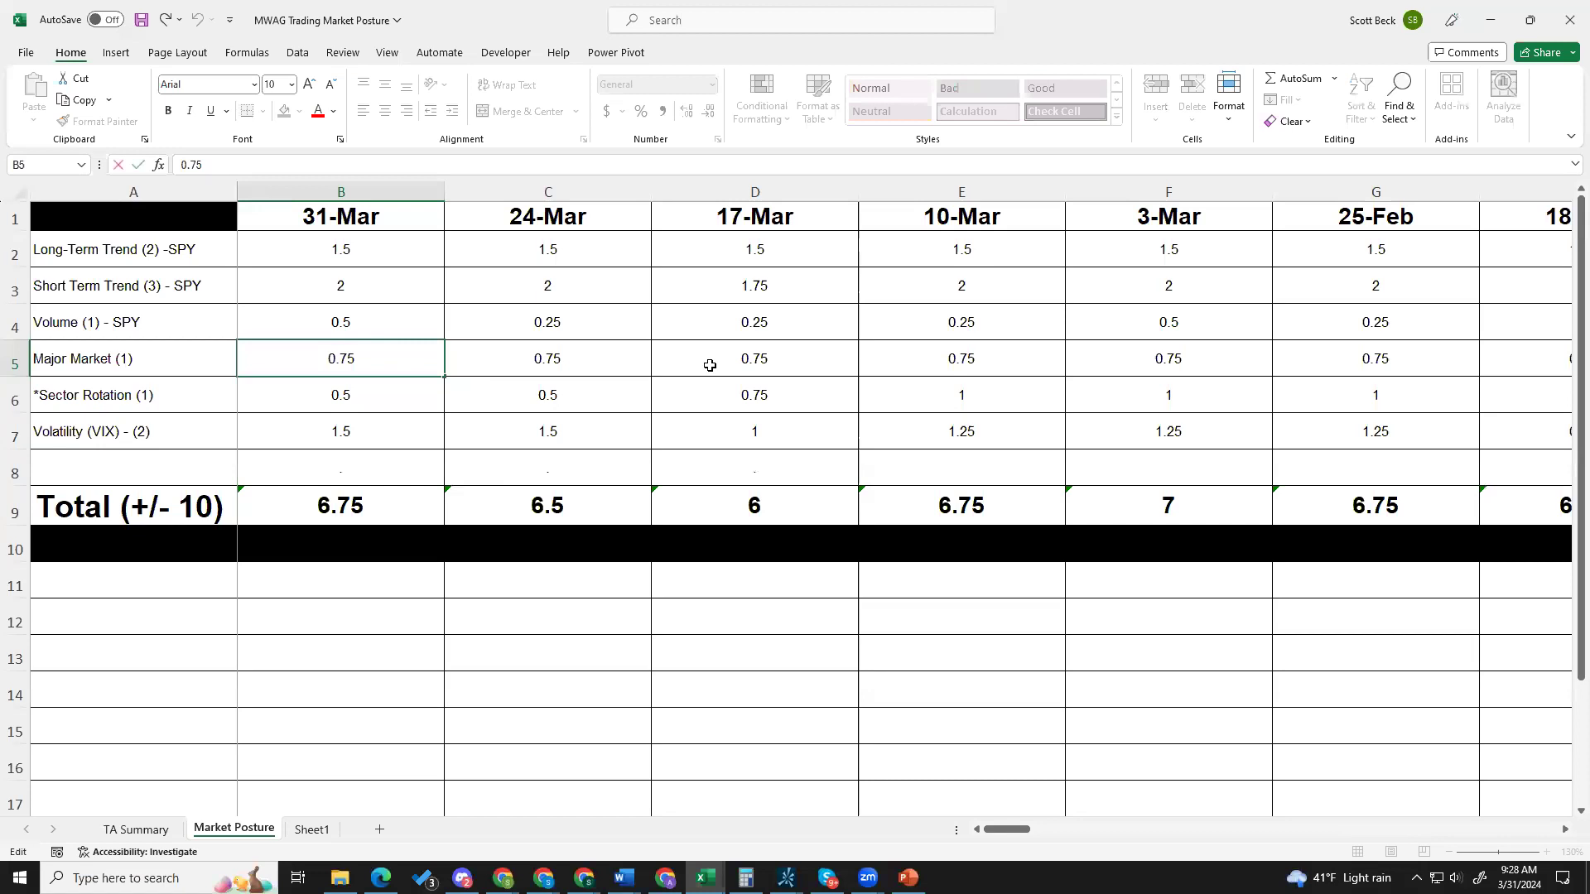
Select the 31-Mar Sector Rotation score, switch to the StockCharts sector performance chart in Chrome and close the ad covering it.
click(397, 405)
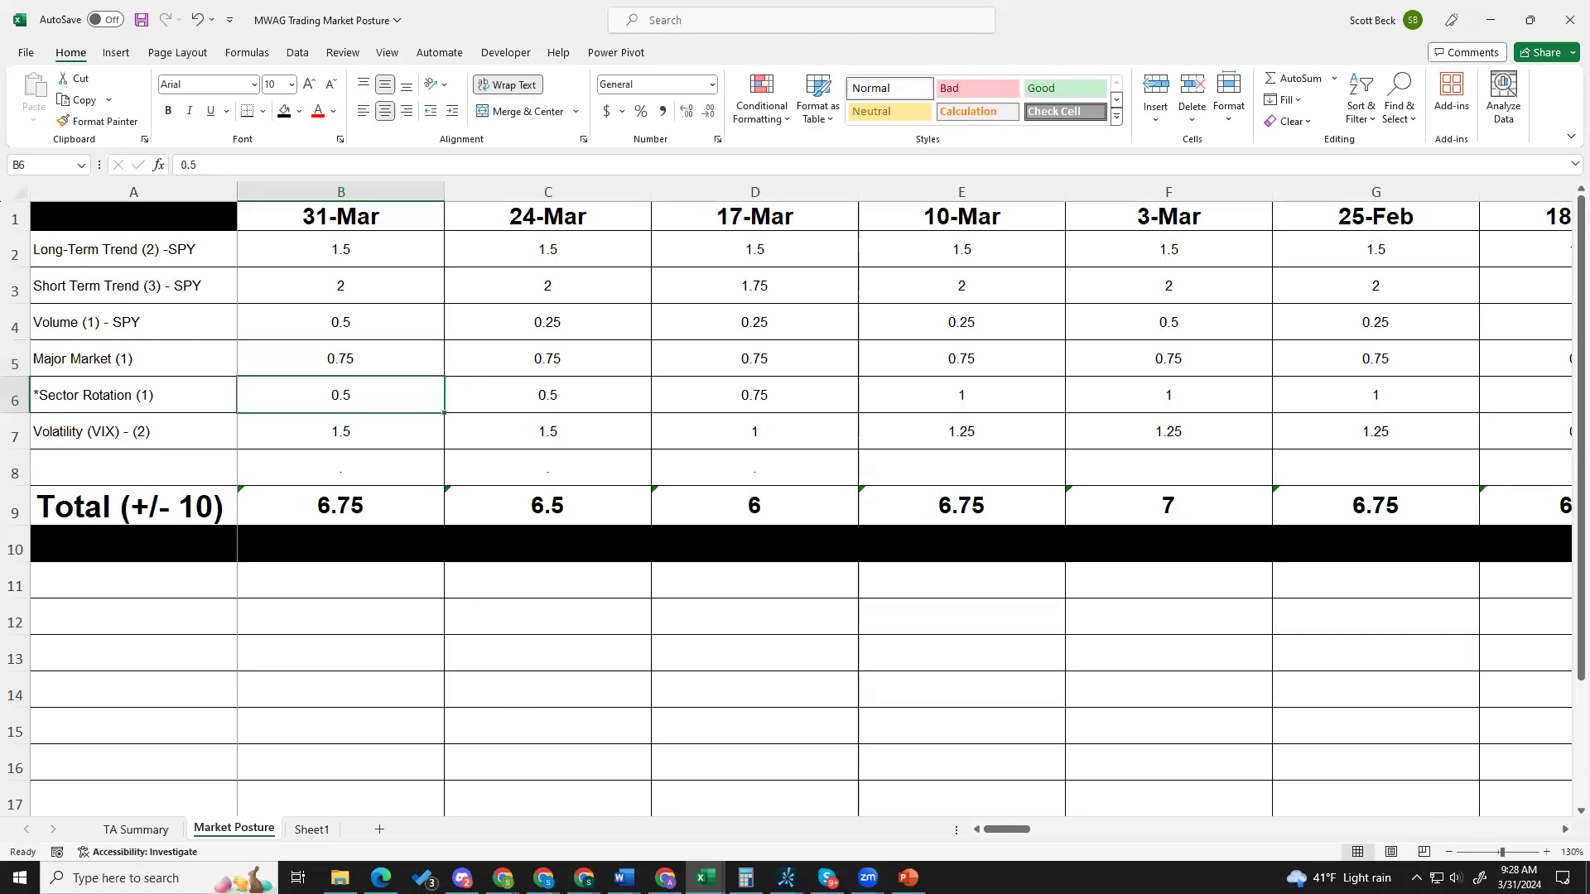
mouse_move(503, 878)
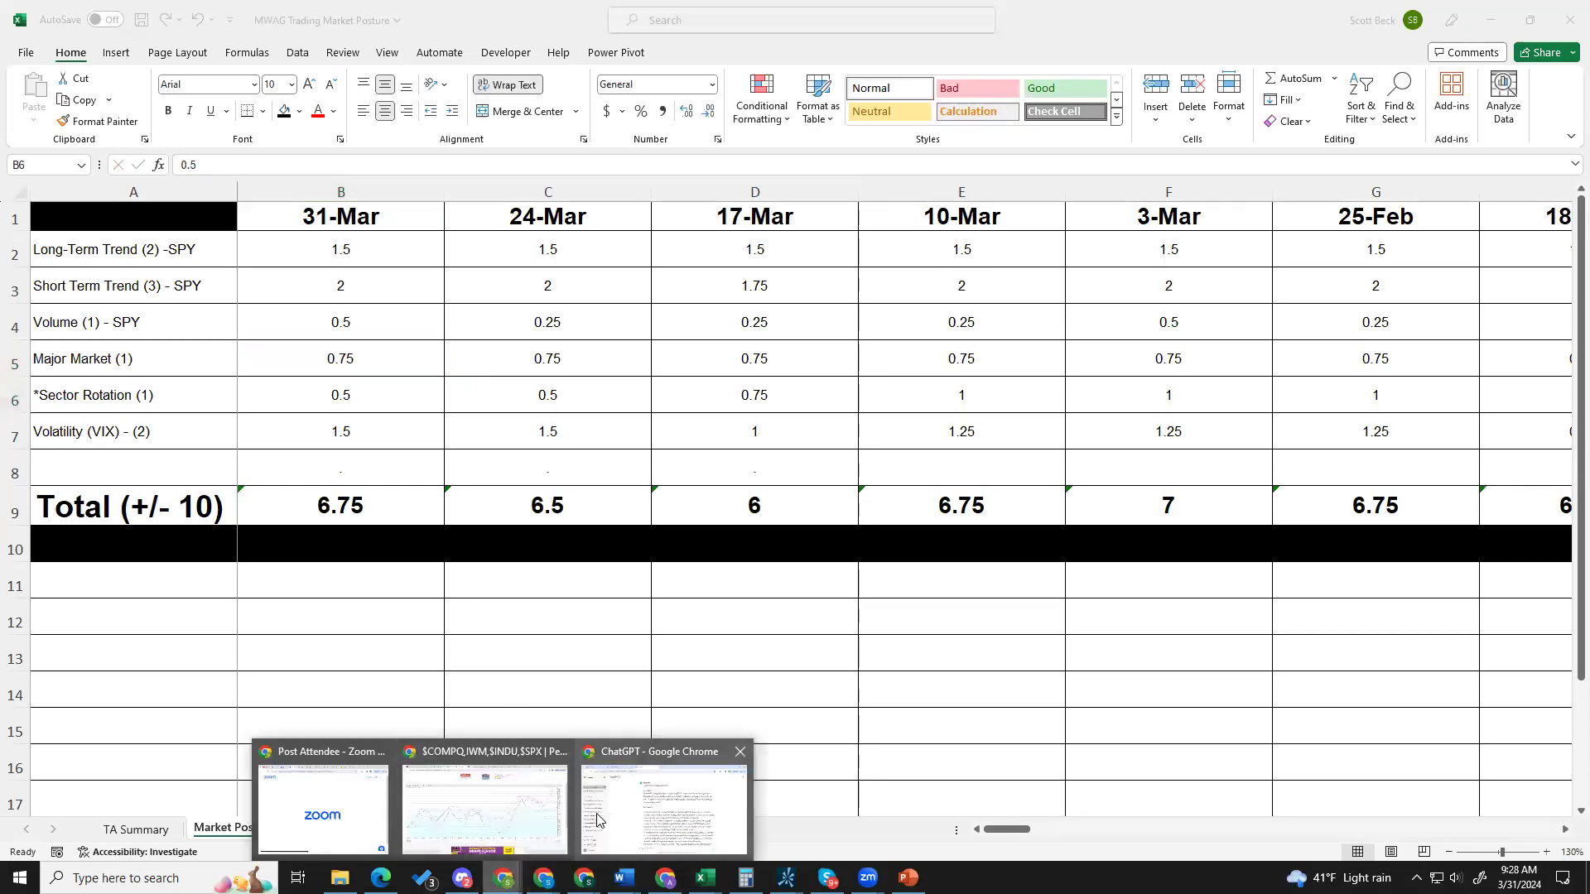
click(518, 815)
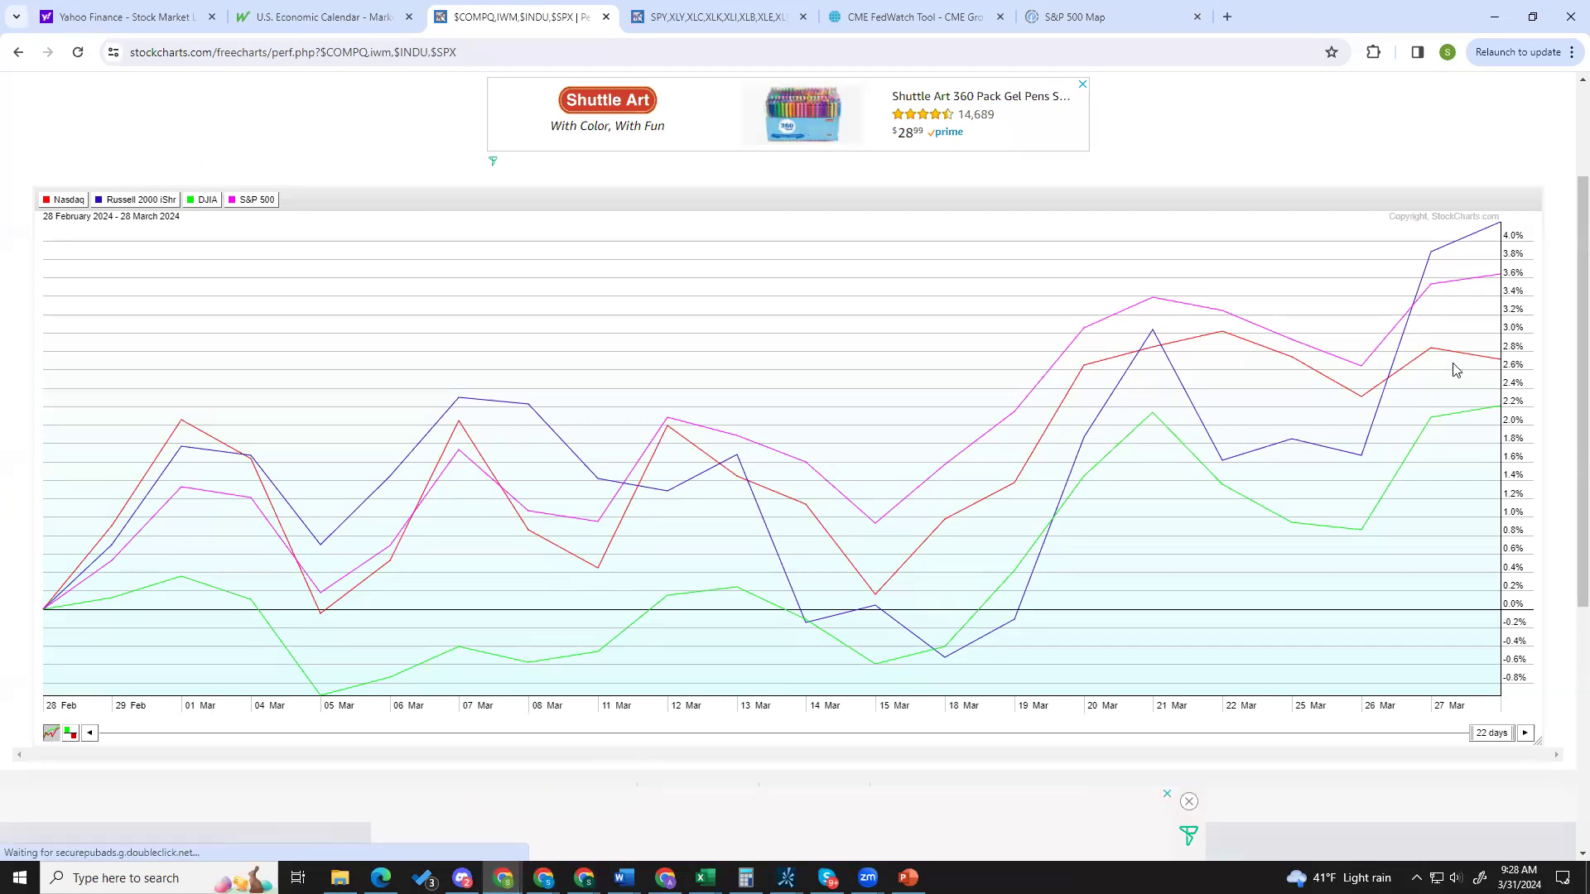
click(762, 18)
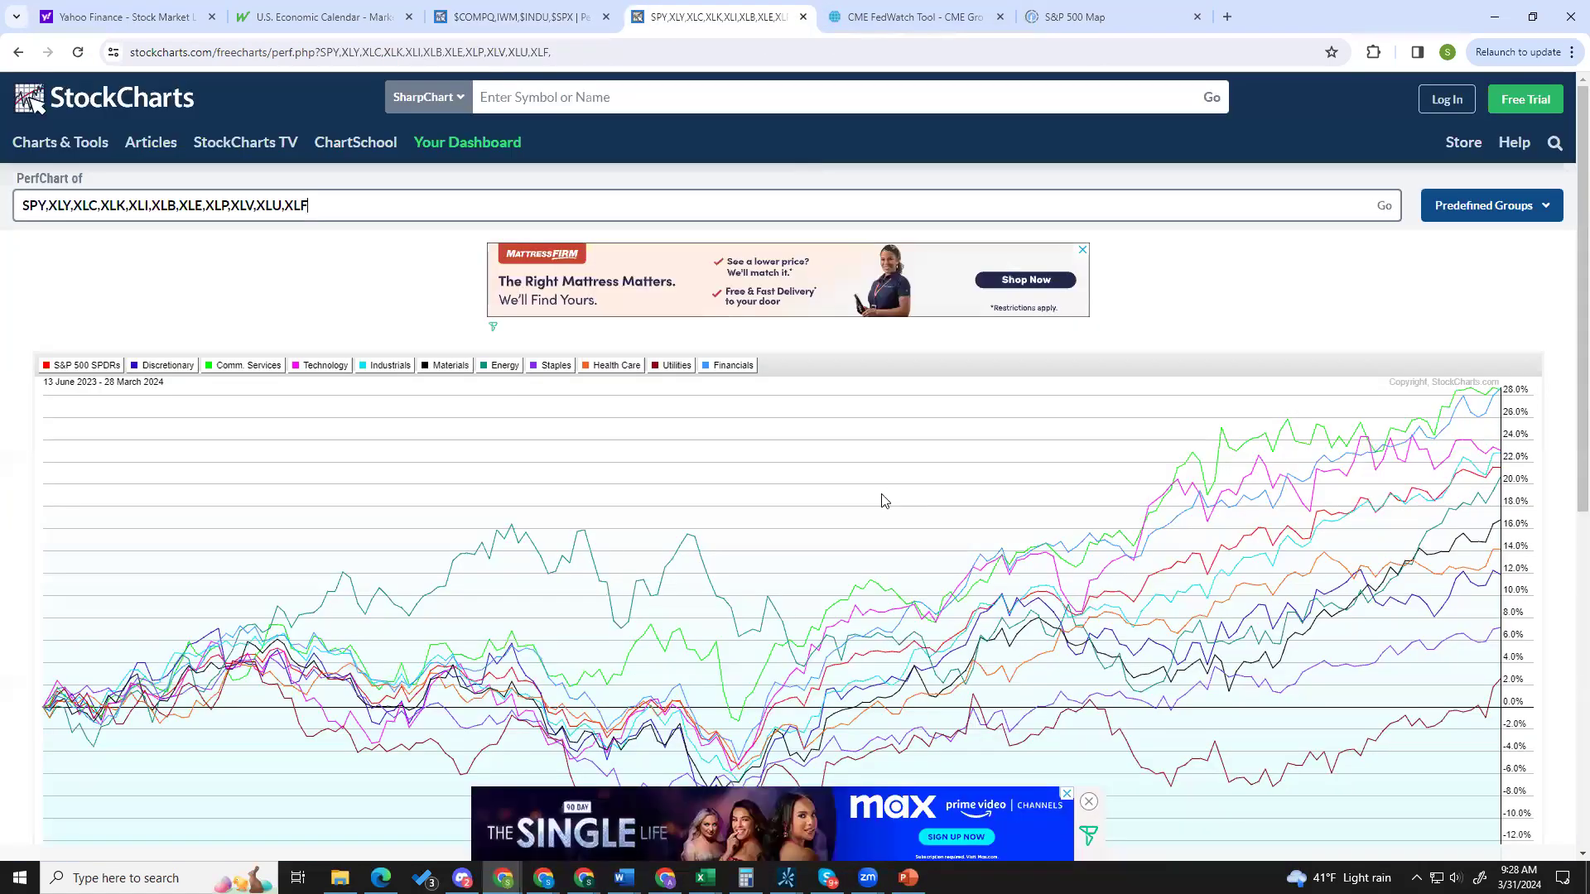
scroll(1486, 539, down, 3)
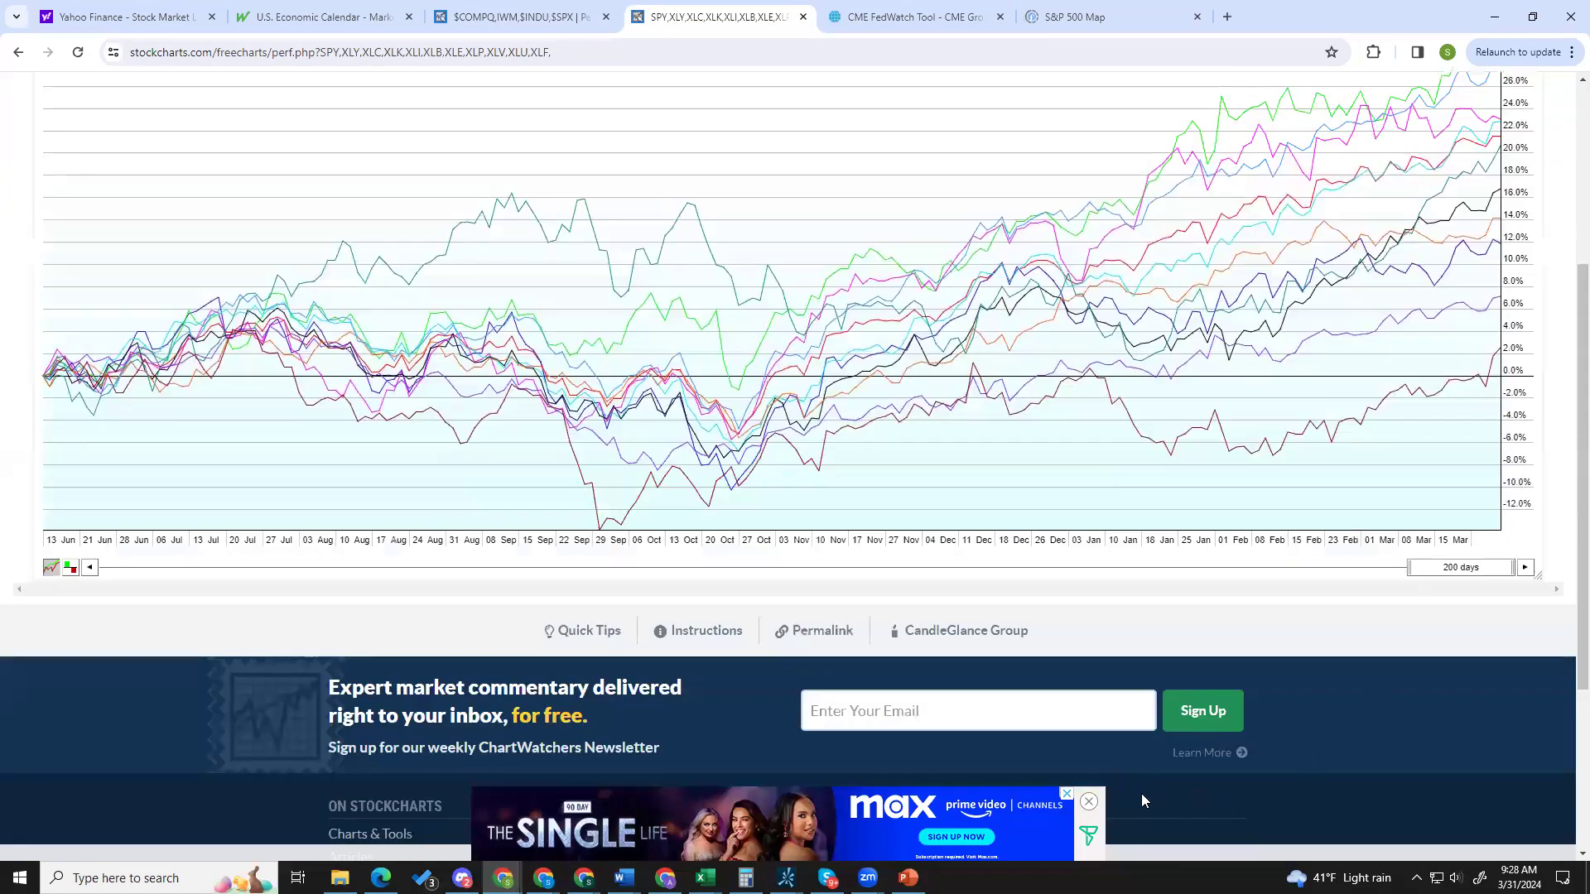
click(1089, 801)
scroll(1226, 719, up, 2)
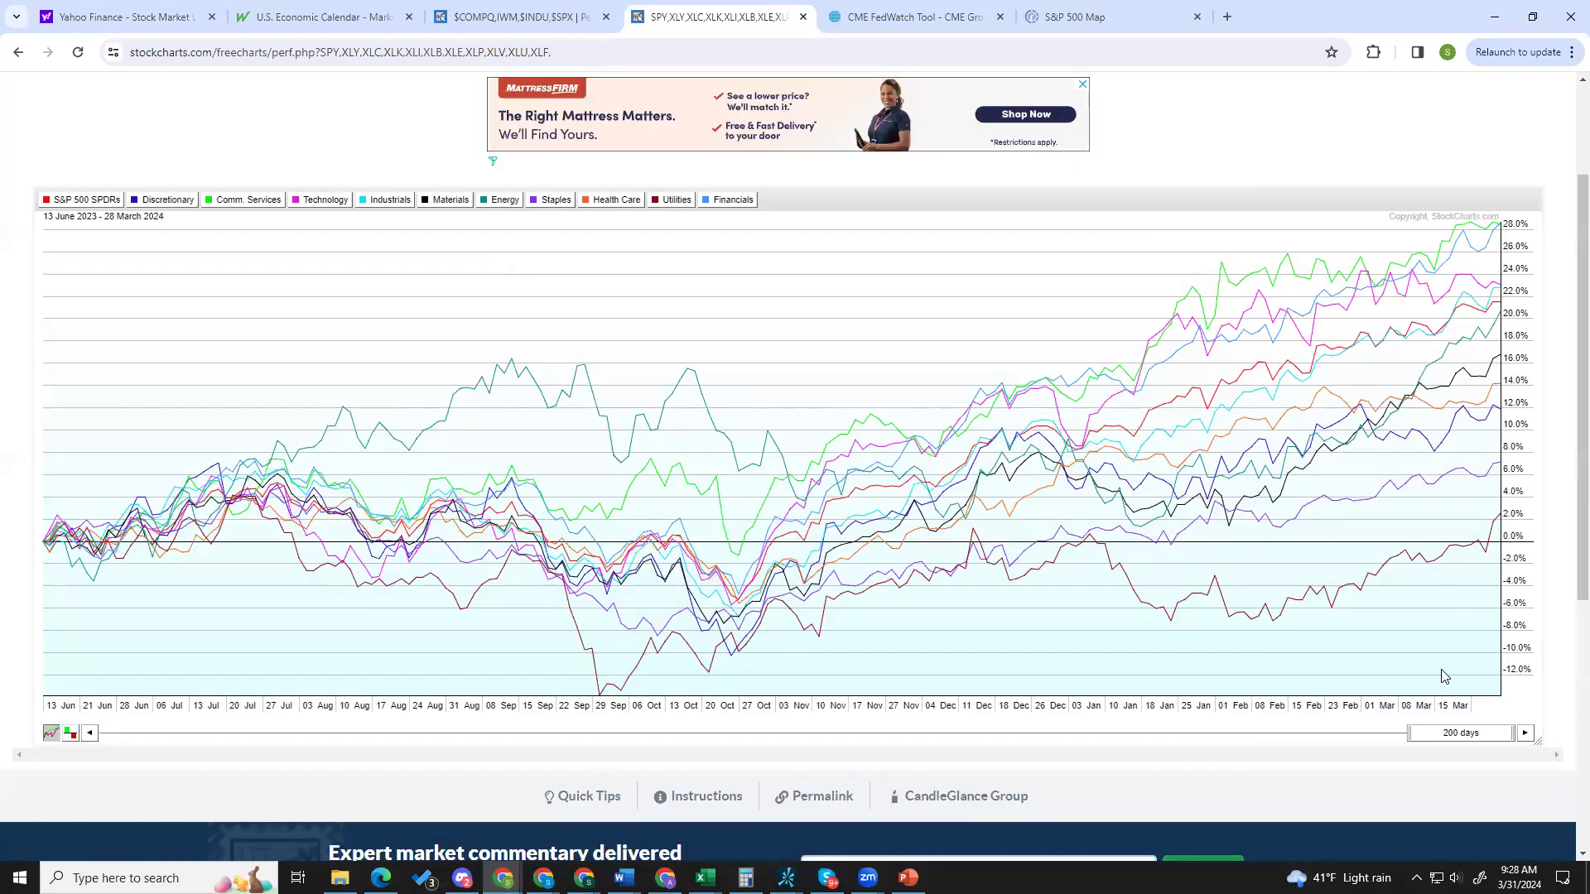
Examine the recent performance of the Communication Services, Financials, Technology, Staples, Utilities and Discretionary lines on the 200-day sector chart.
mouse_move(1495, 230)
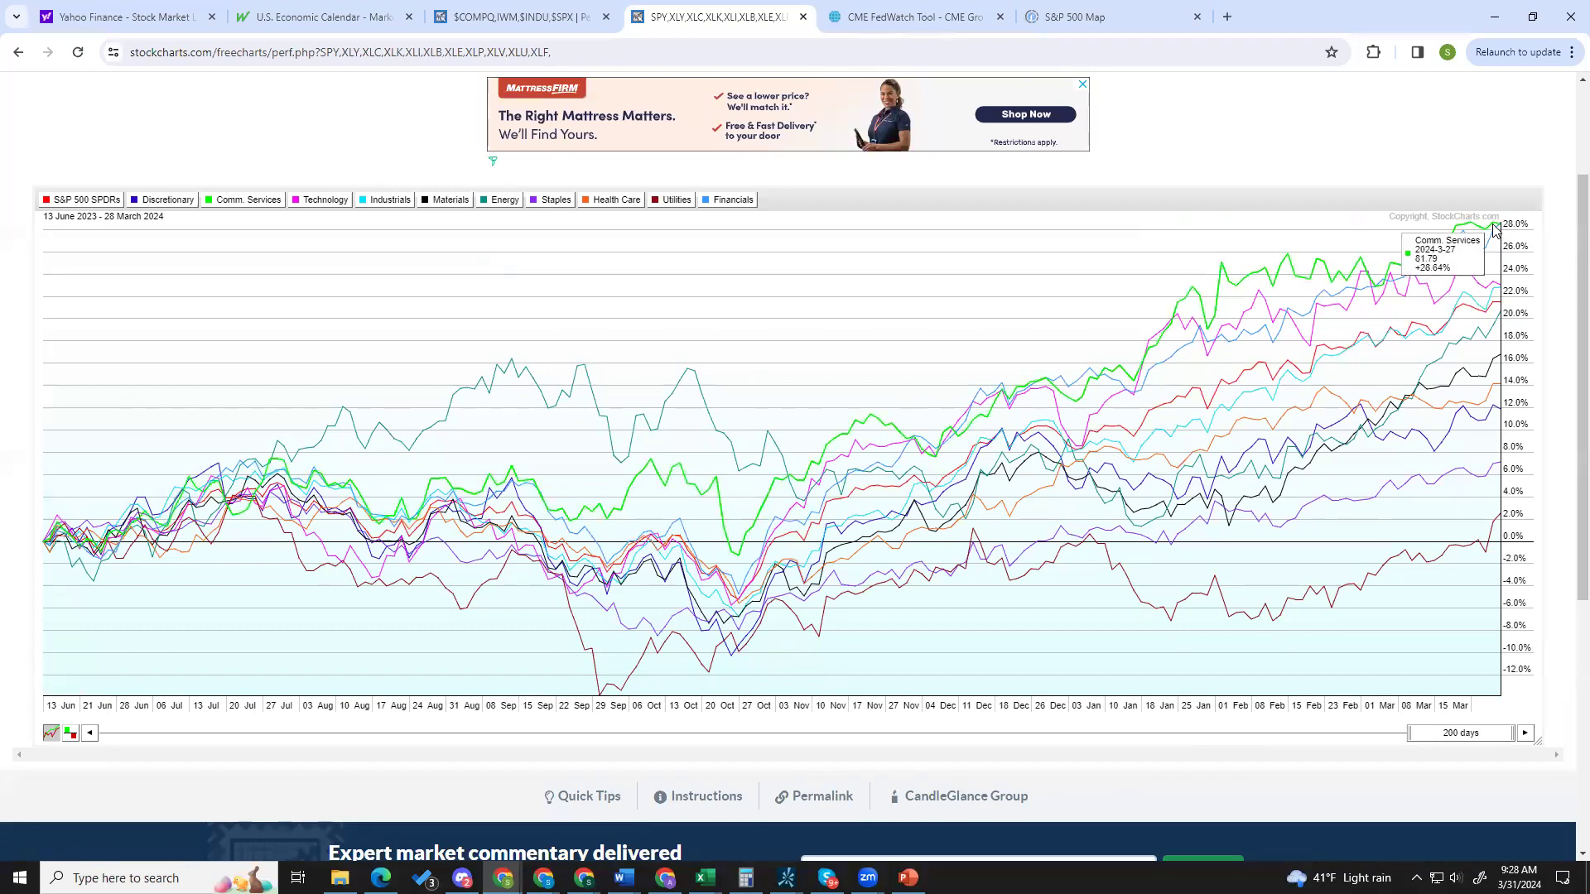
mouse_move(1494, 285)
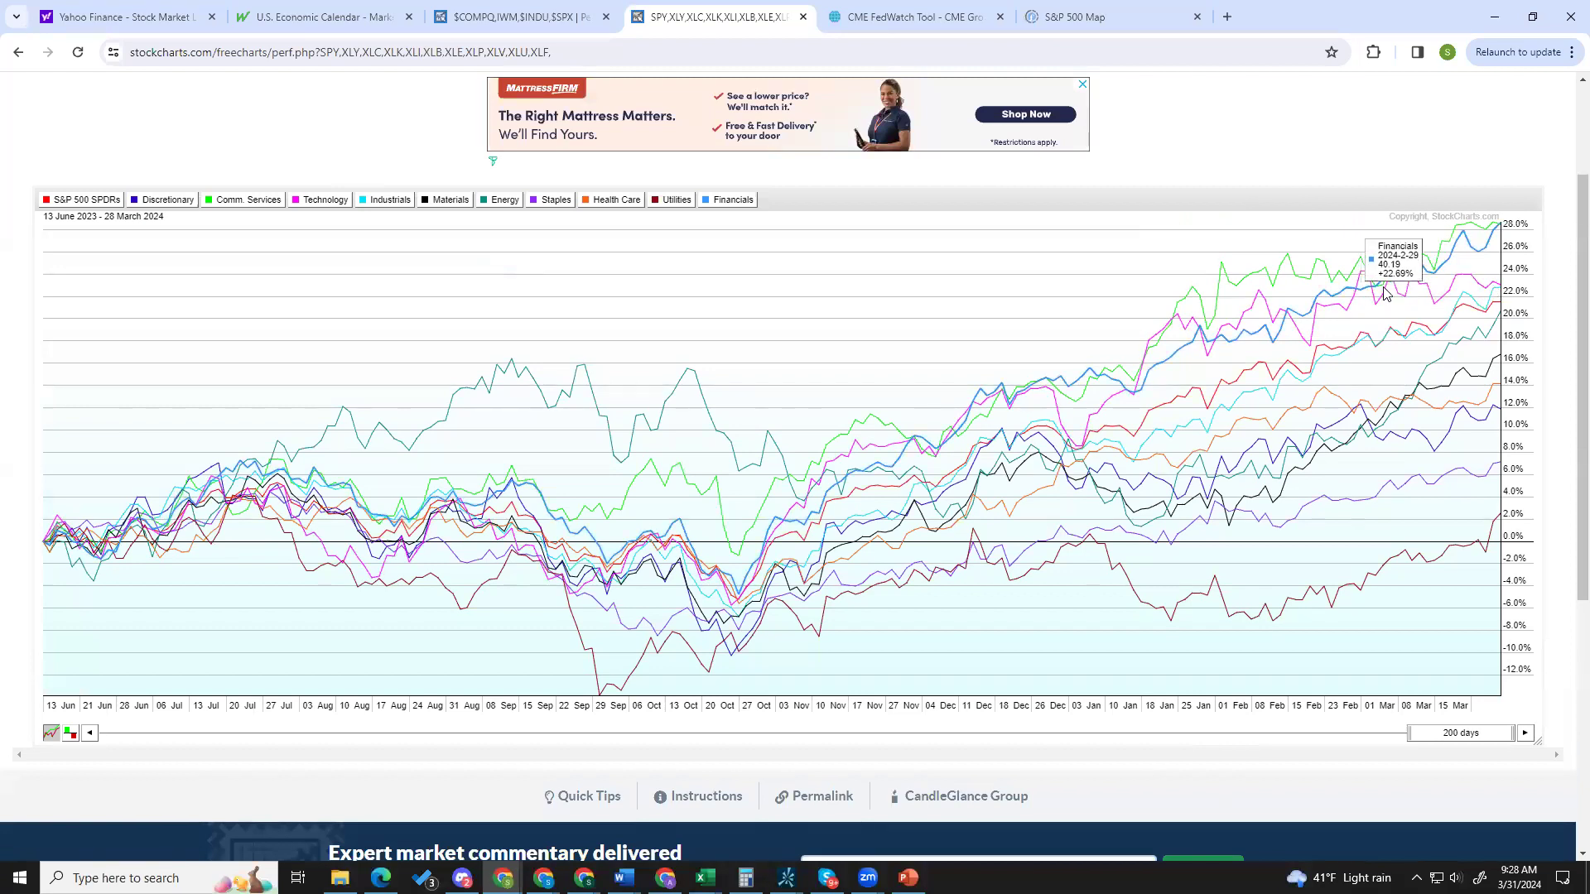
mouse_move(1340, 309)
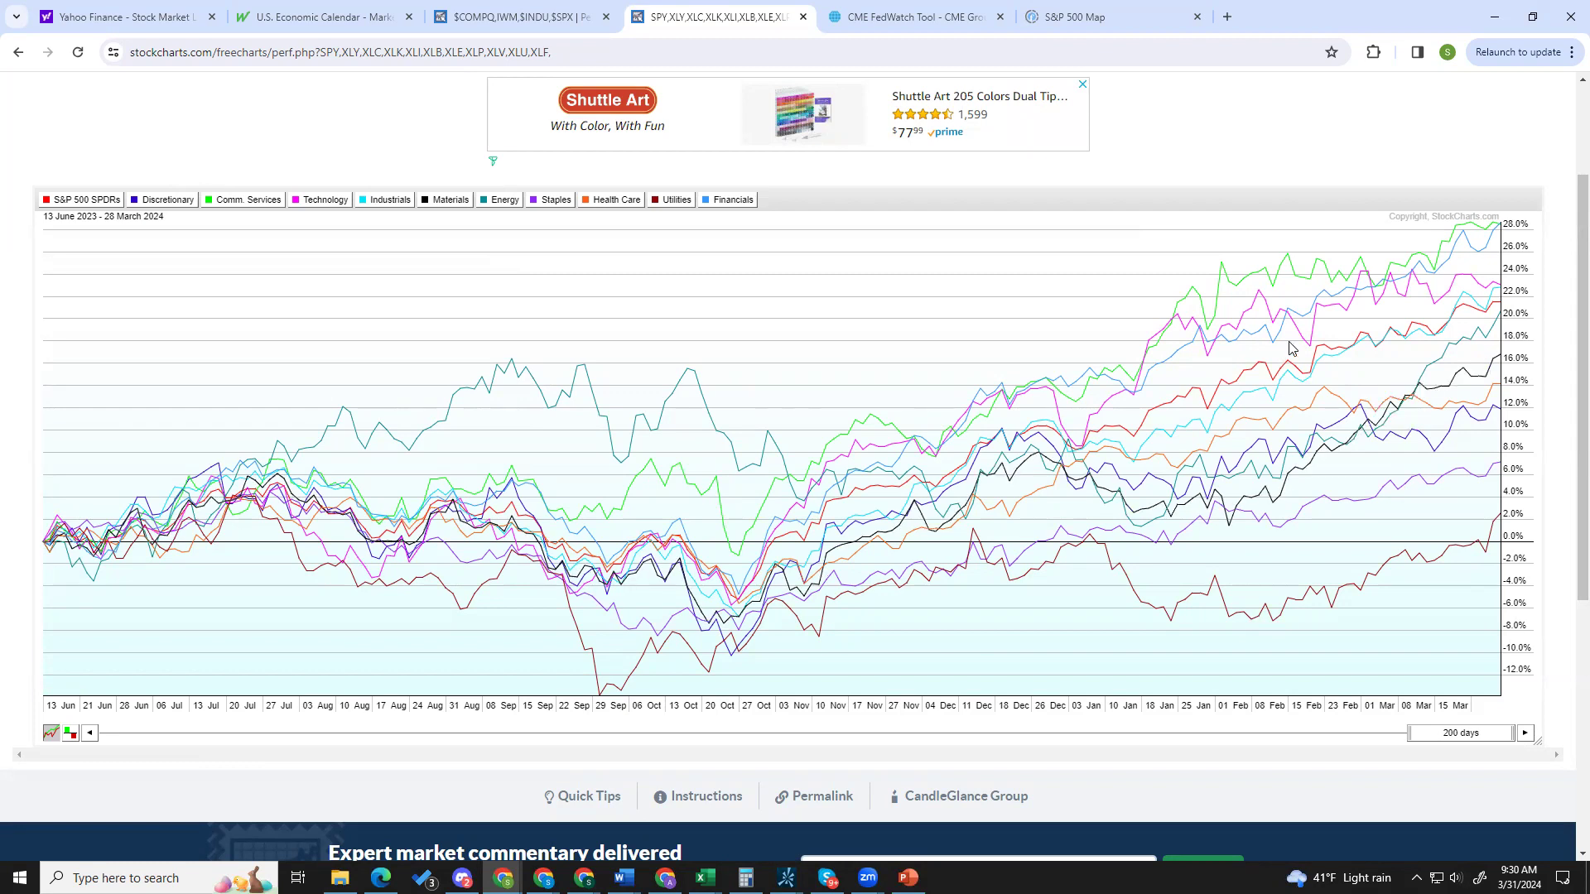
mouse_move(1325, 351)
mouse_move(1498, 470)
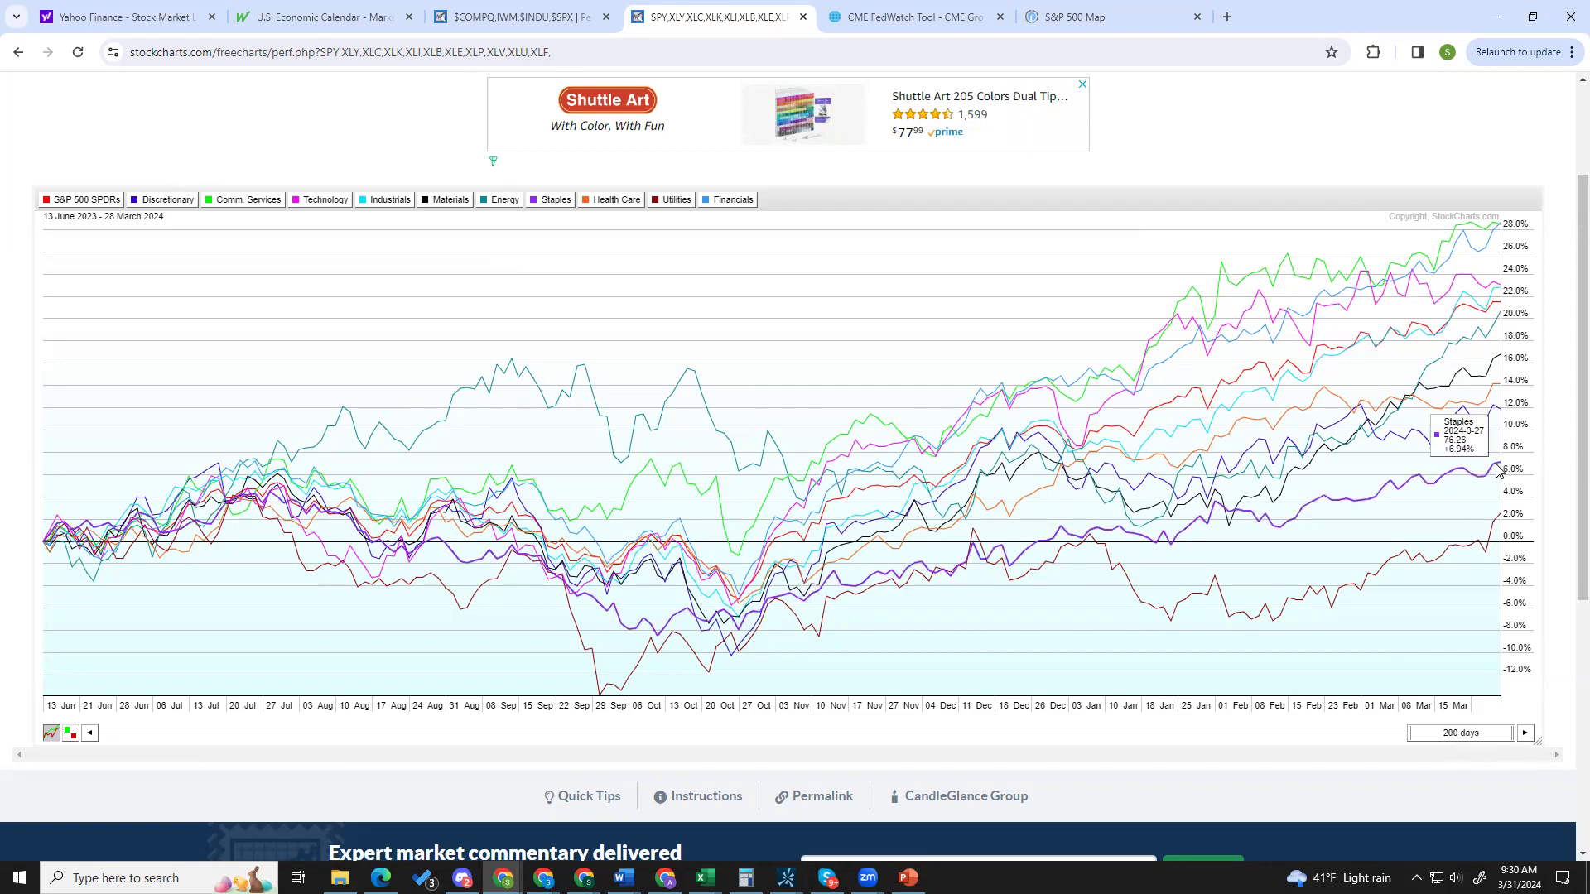
mouse_move(1501, 519)
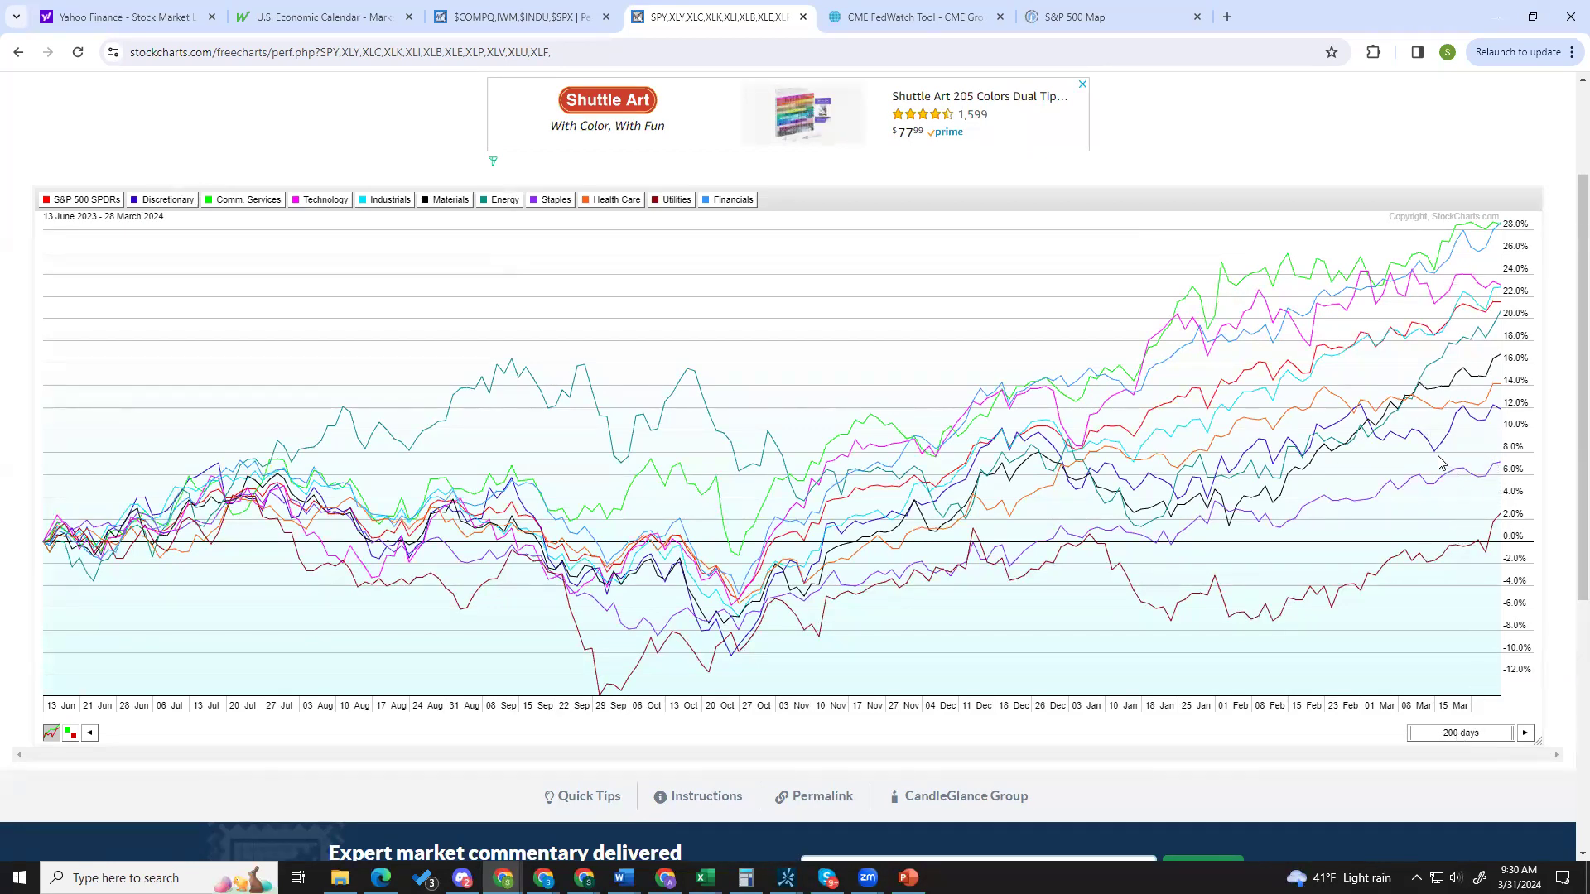
mouse_move(1416, 439)
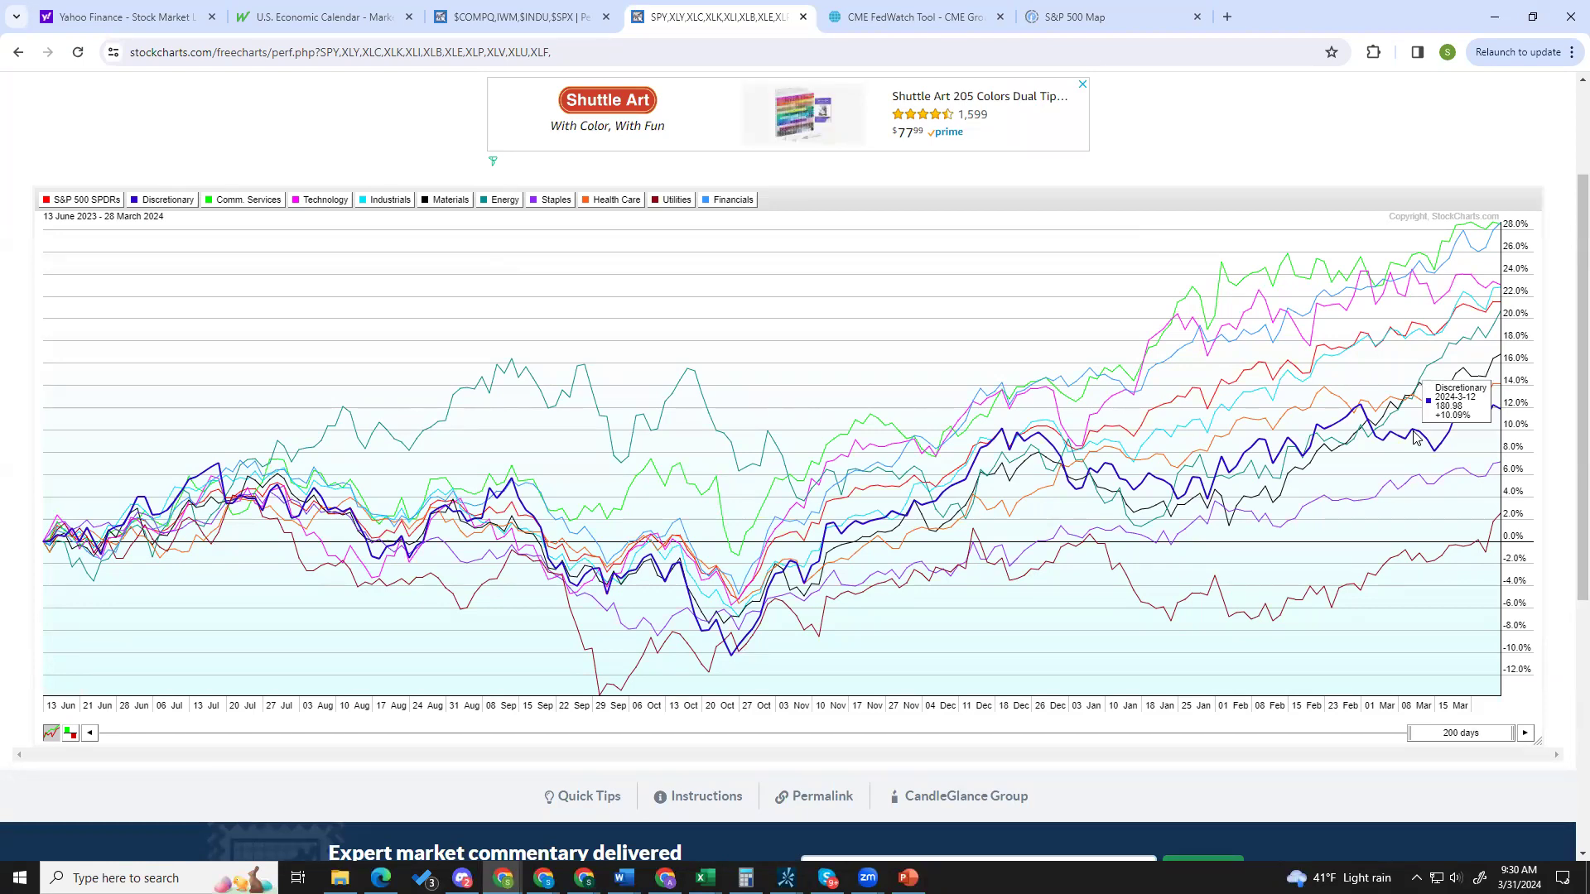
mouse_move(1364, 416)
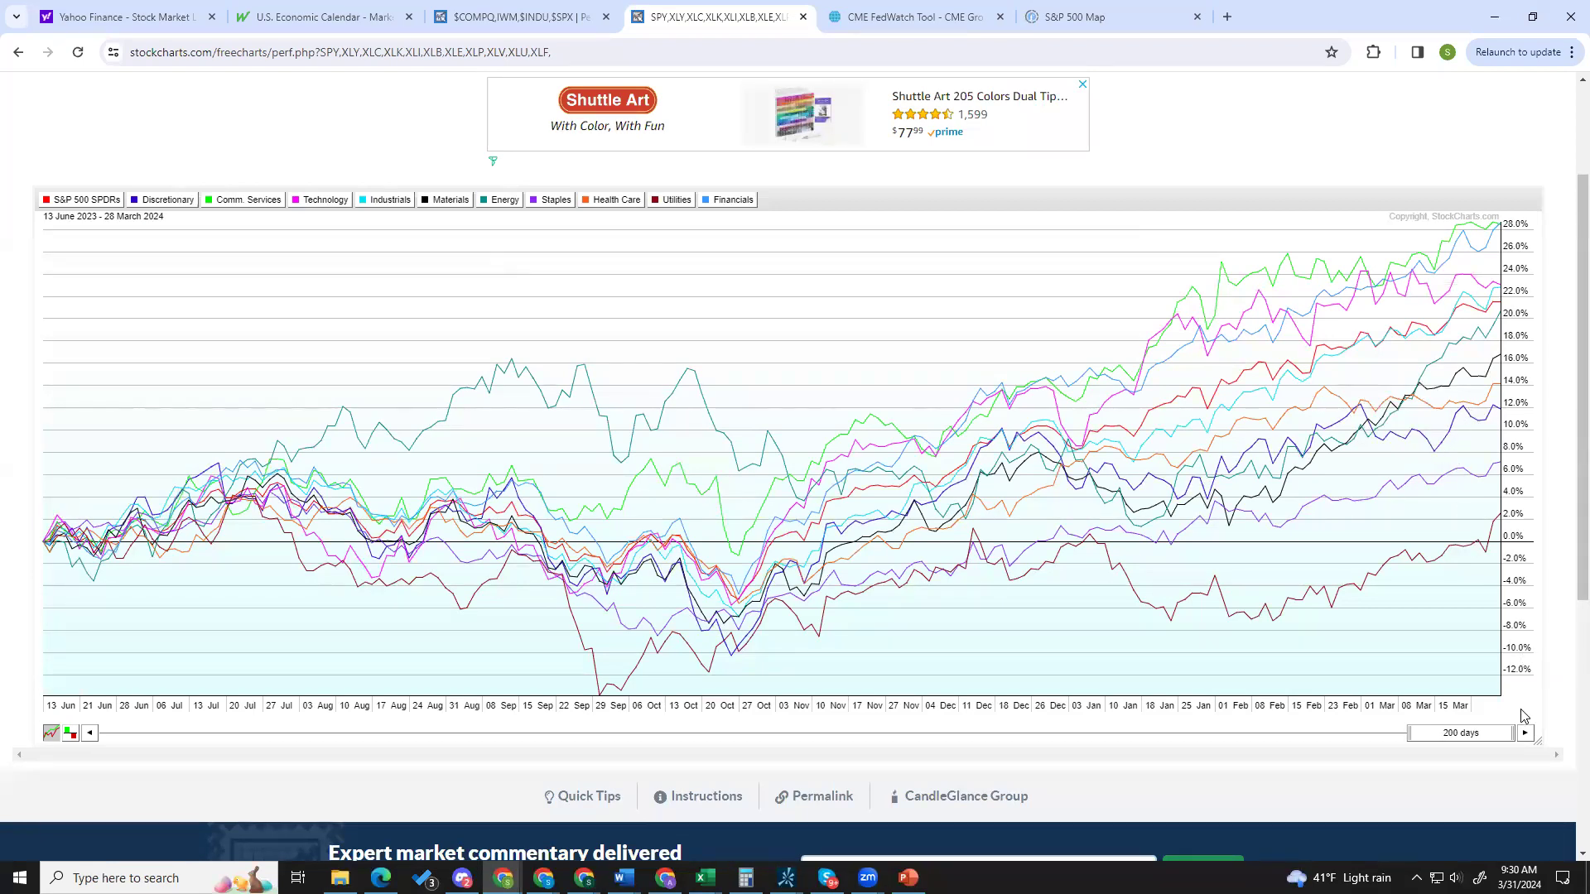
Set the sector chart's period to 133 days and examine the March ends of the Technology, Materials, Health Care and Discretionary lines.
click(1481, 733)
text(1)
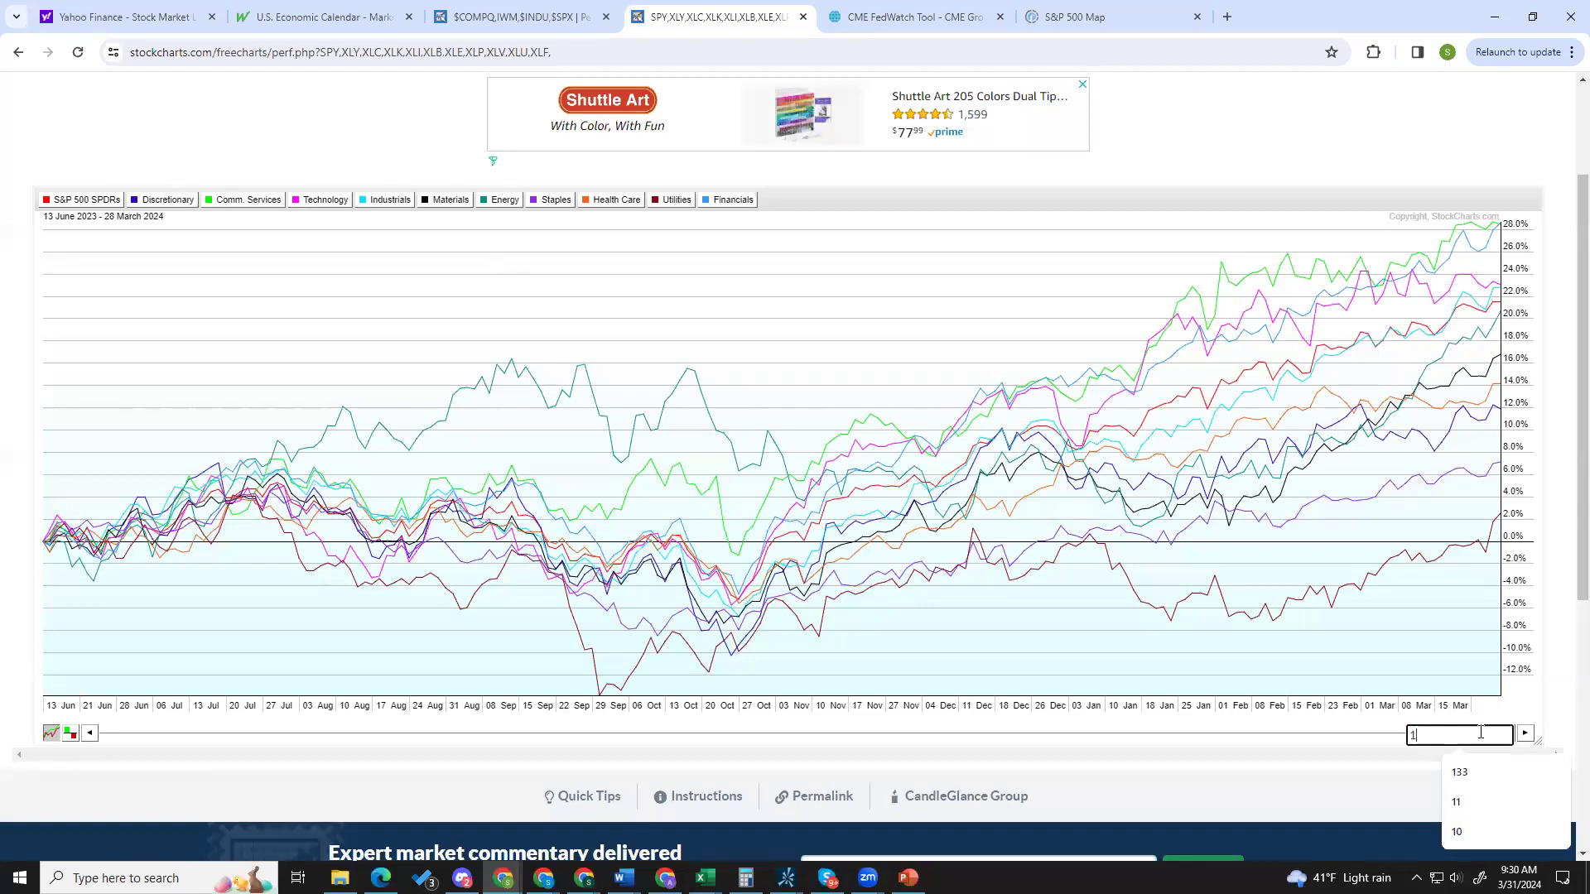
text(33)
key(Return)
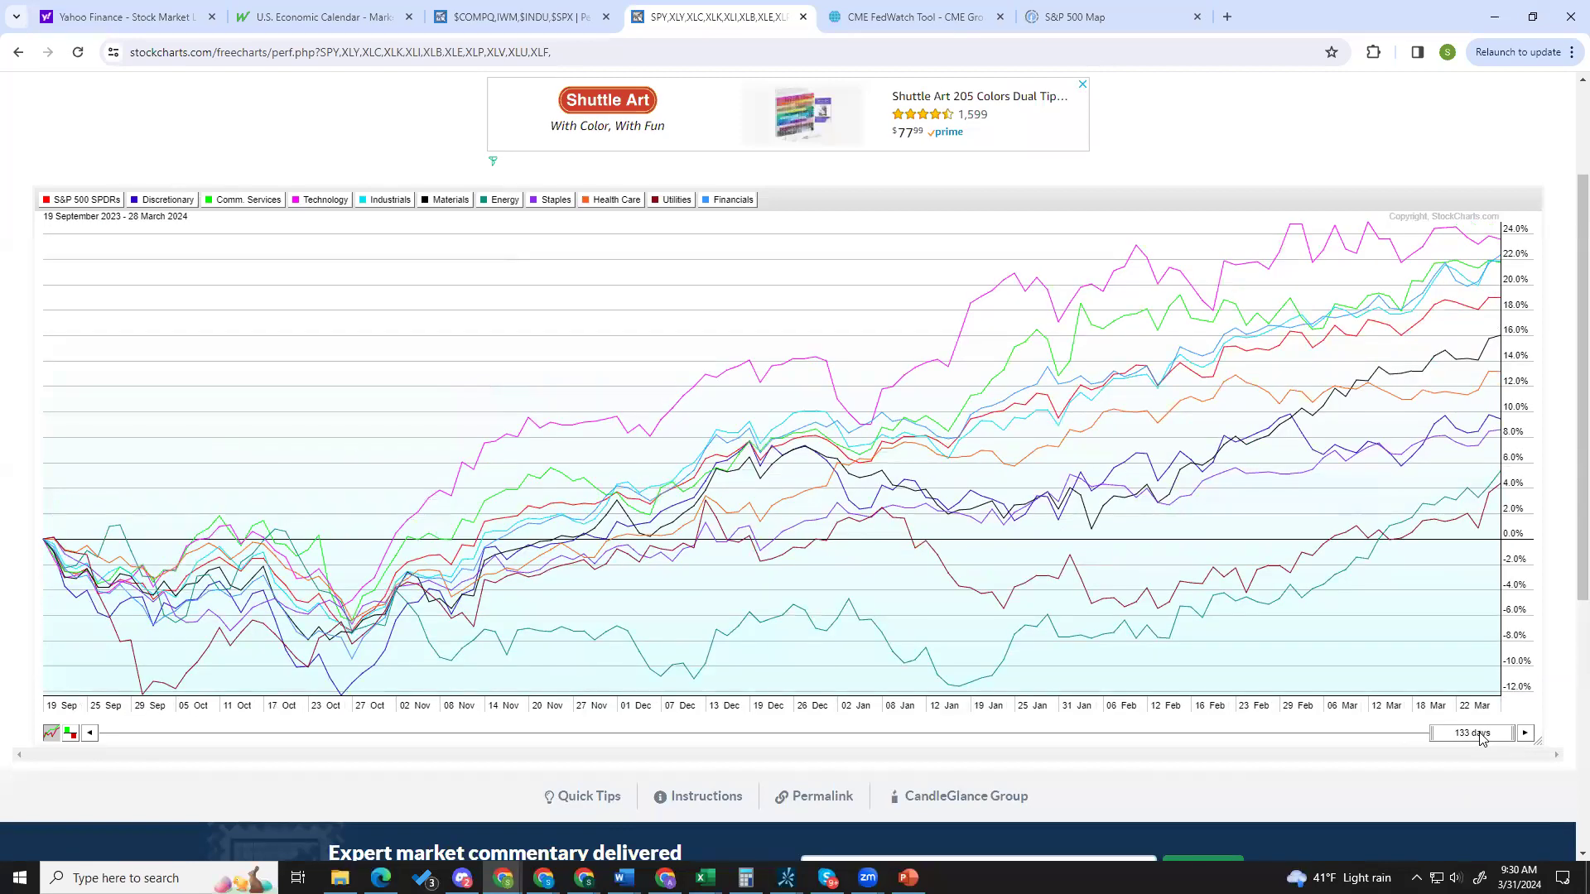
mouse_move(1459, 235)
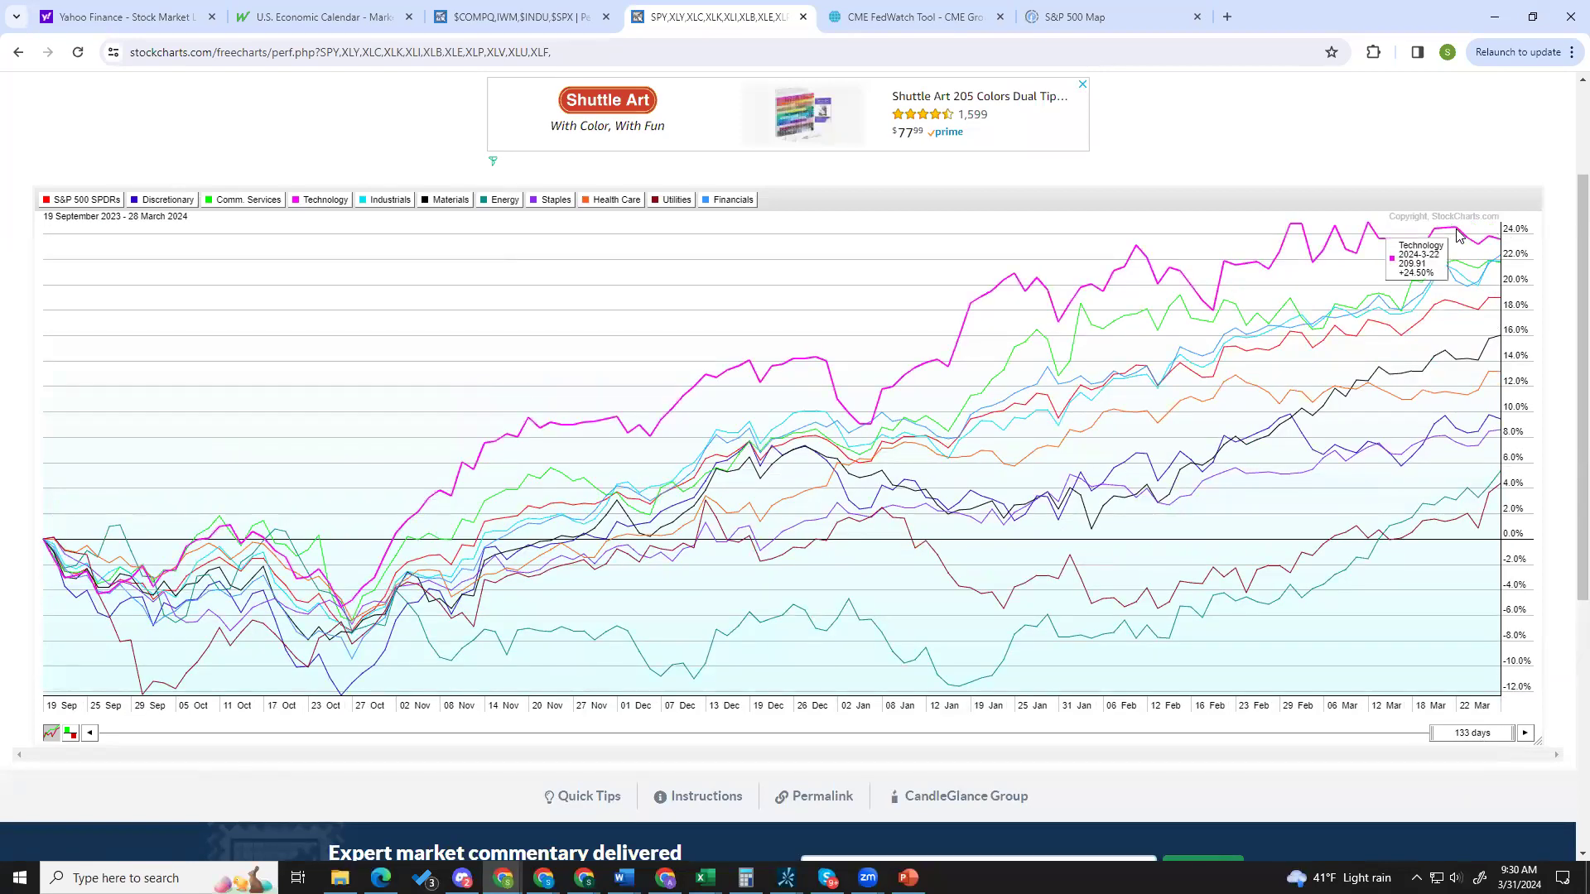
mouse_move(1456, 267)
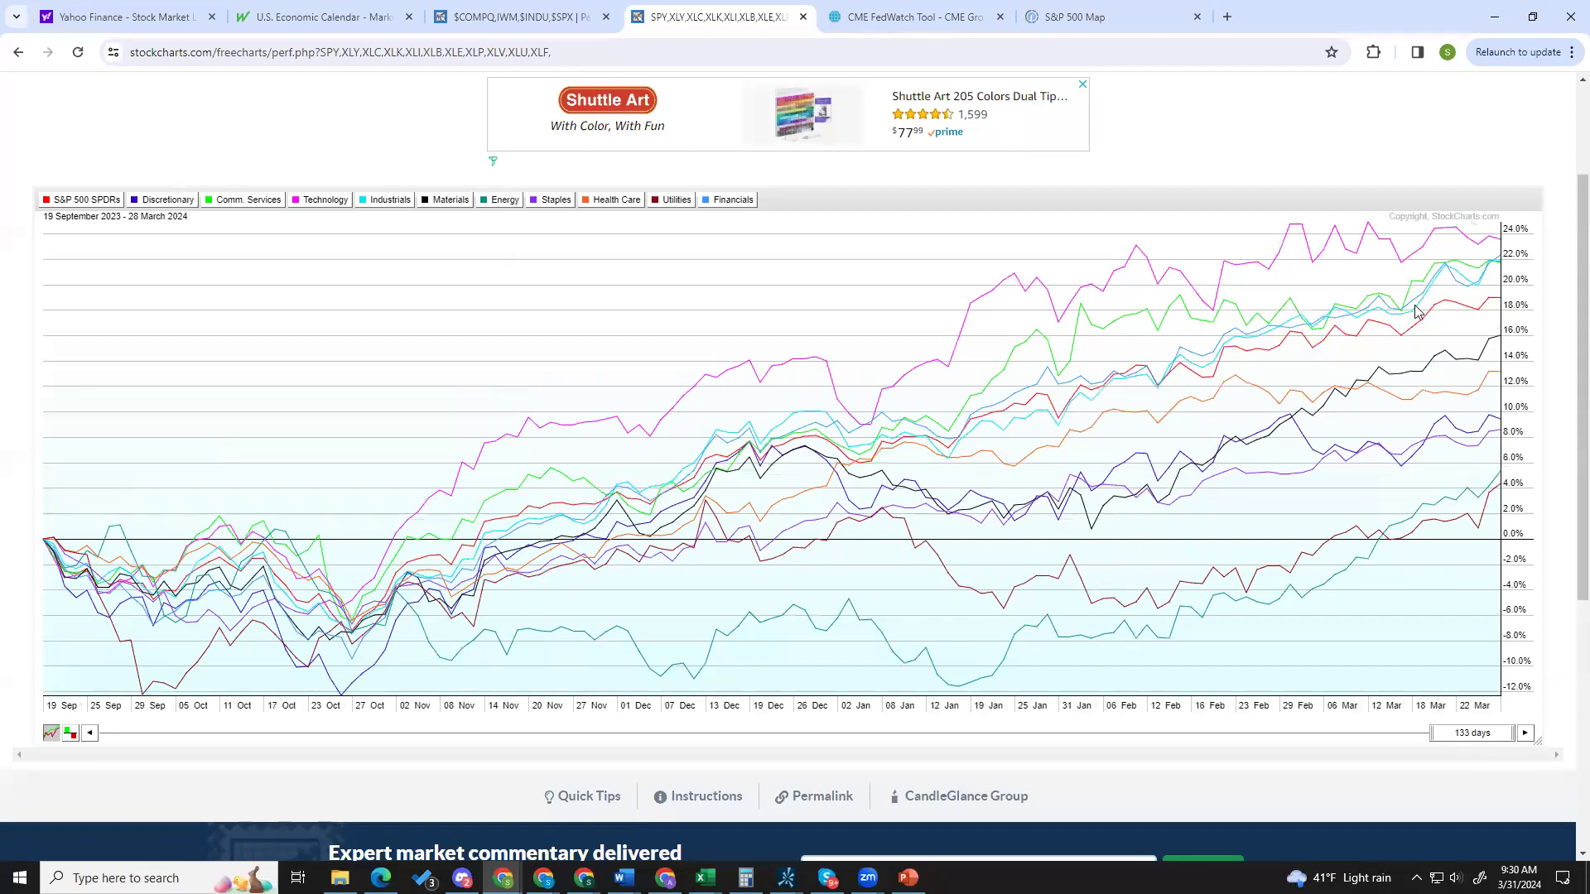
mouse_move(1428, 301)
mouse_move(1492, 344)
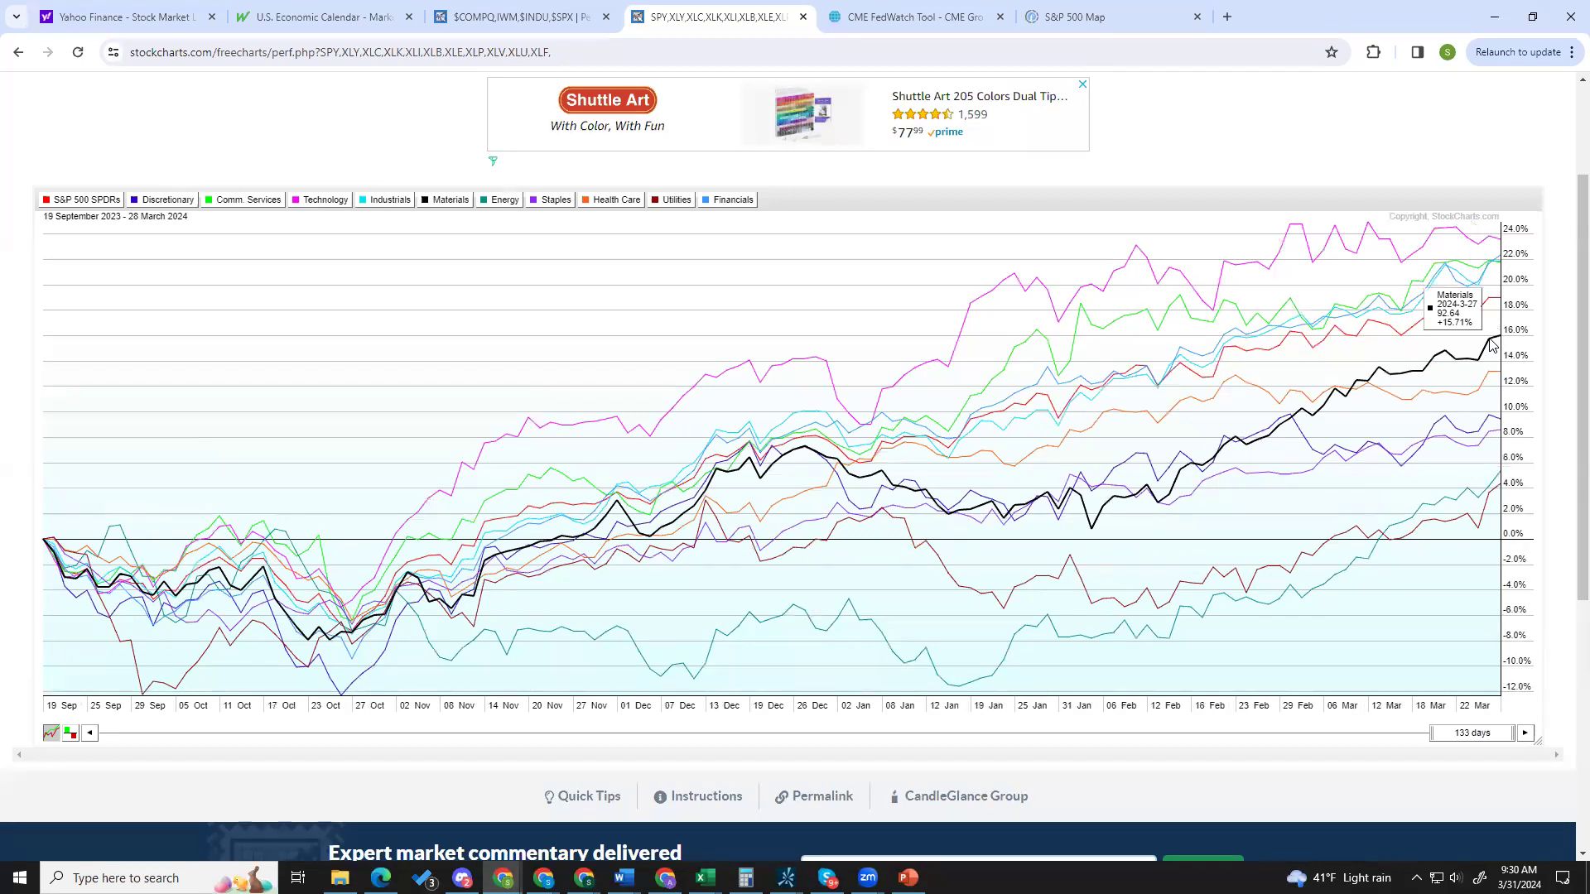
mouse_move(1492, 377)
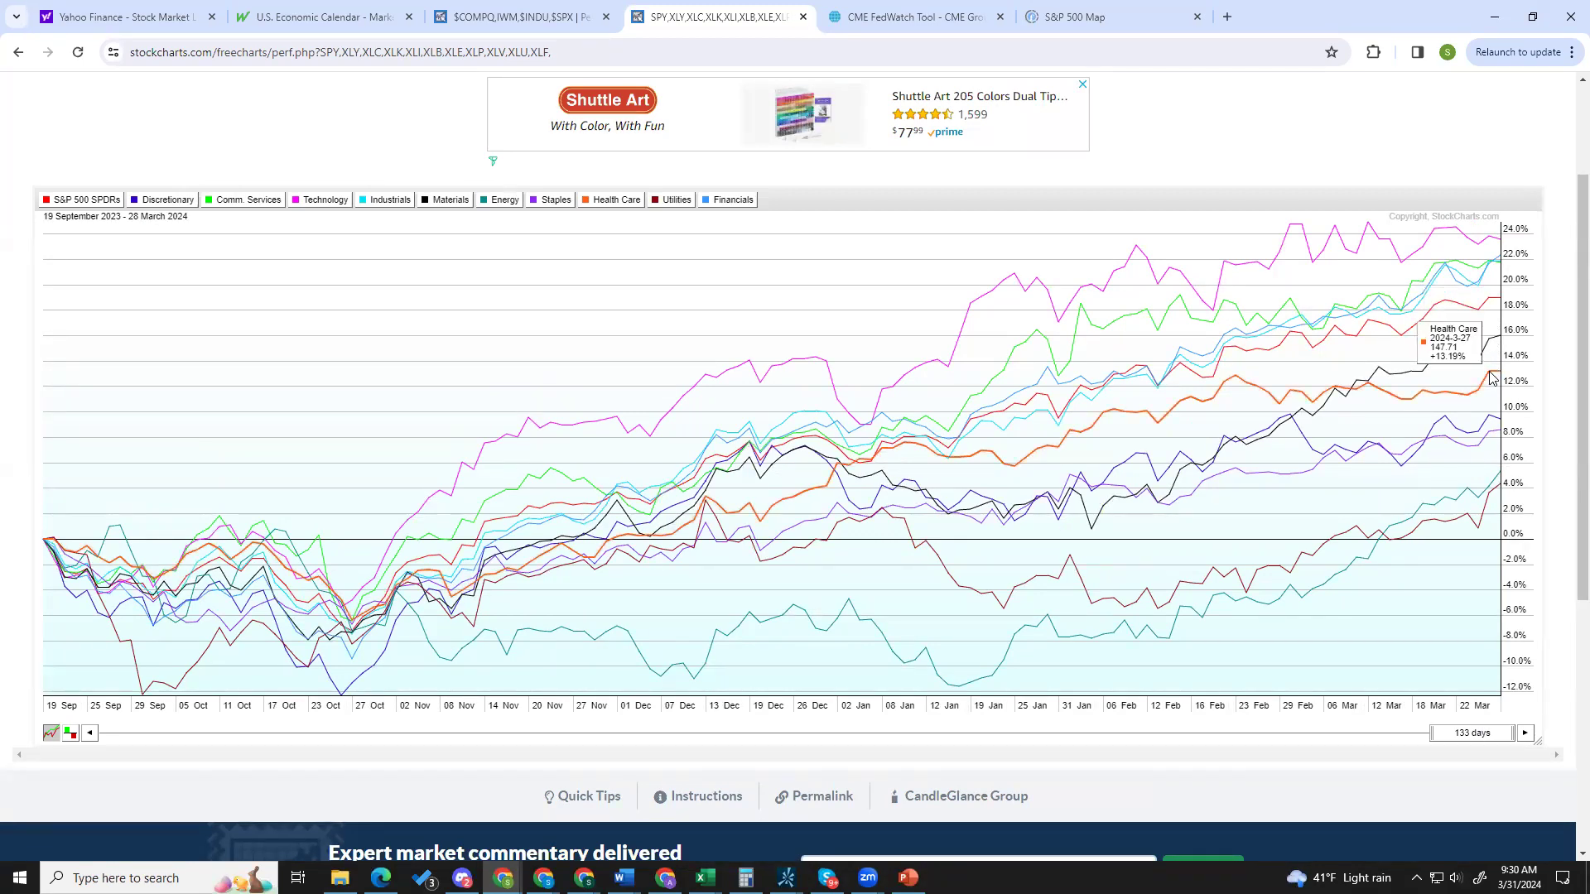
mouse_move(1491, 421)
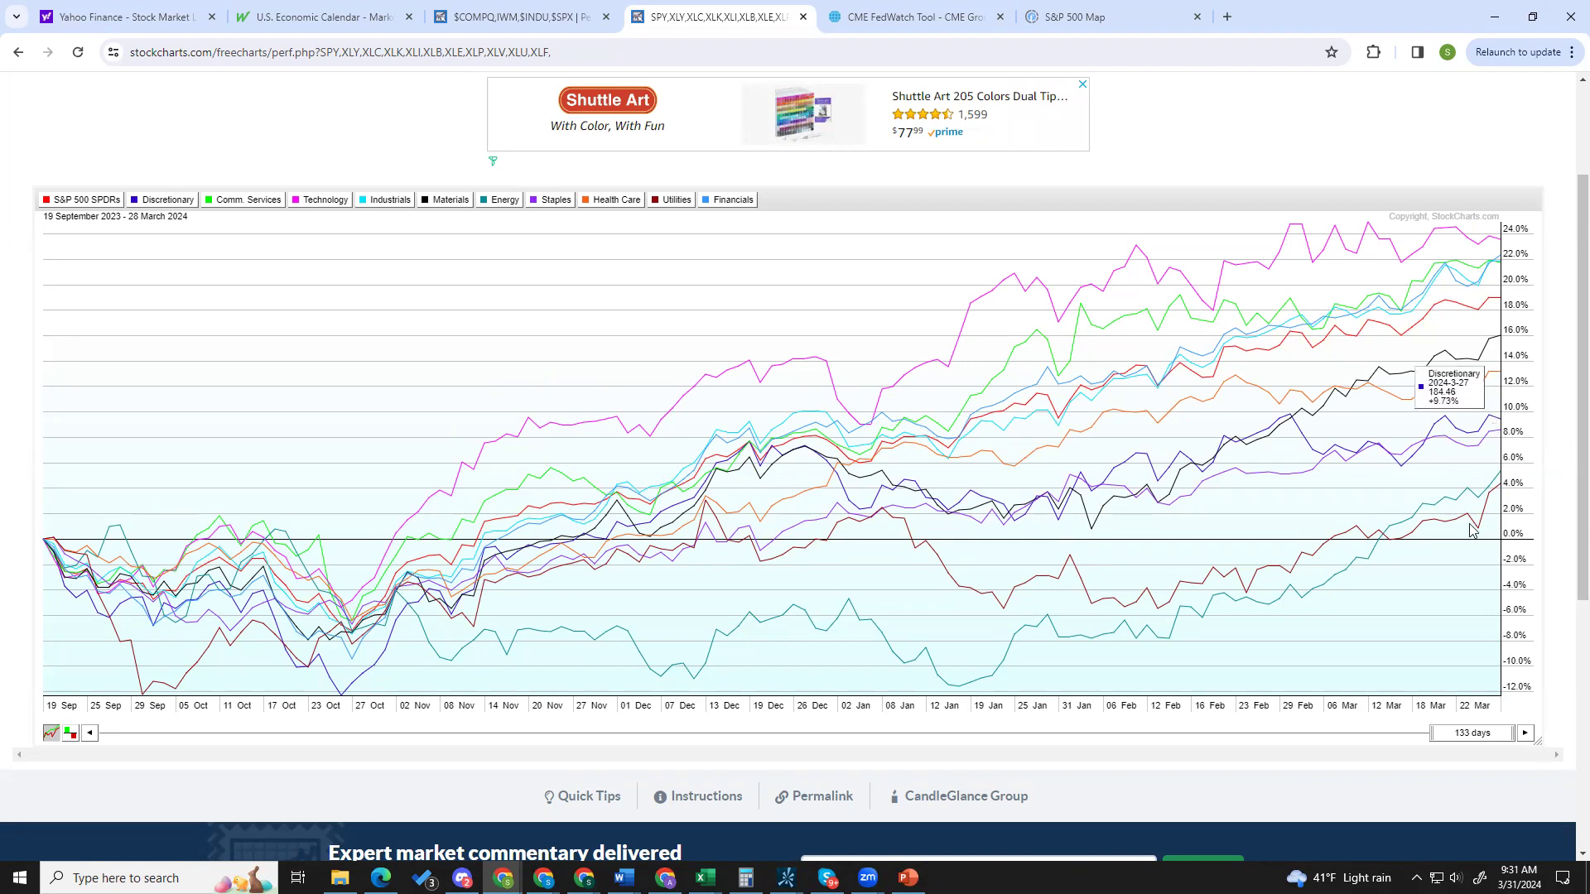
Set the sector chart's period to 66 days and compare the late-March ends of the Discretionary, Health Care, Energy and leading sector lines.
click(1458, 733)
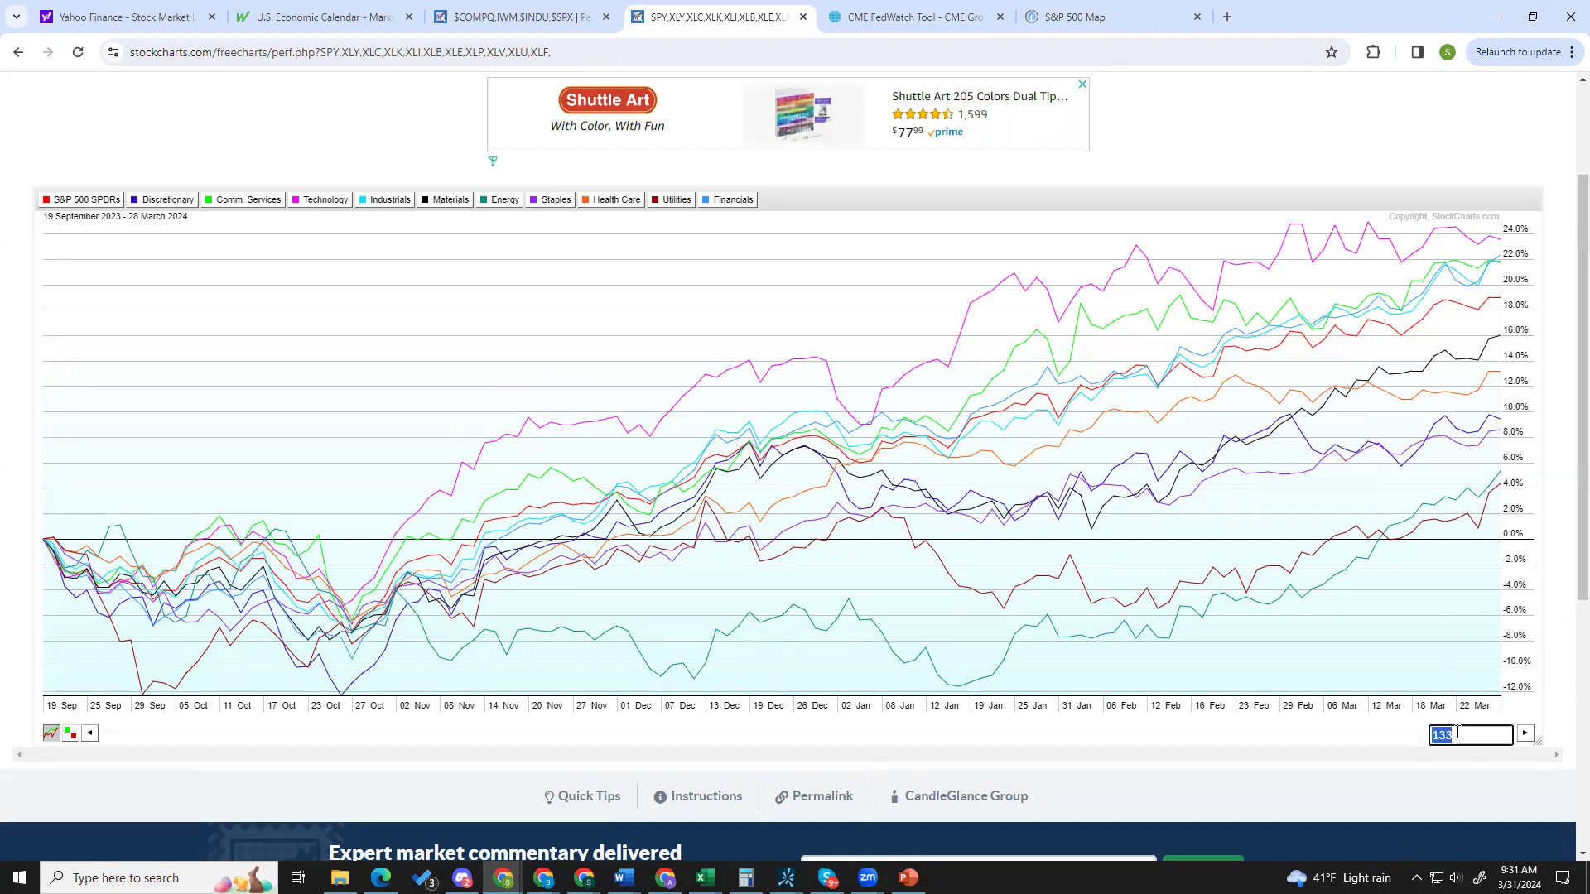
text(66)
key(Return)
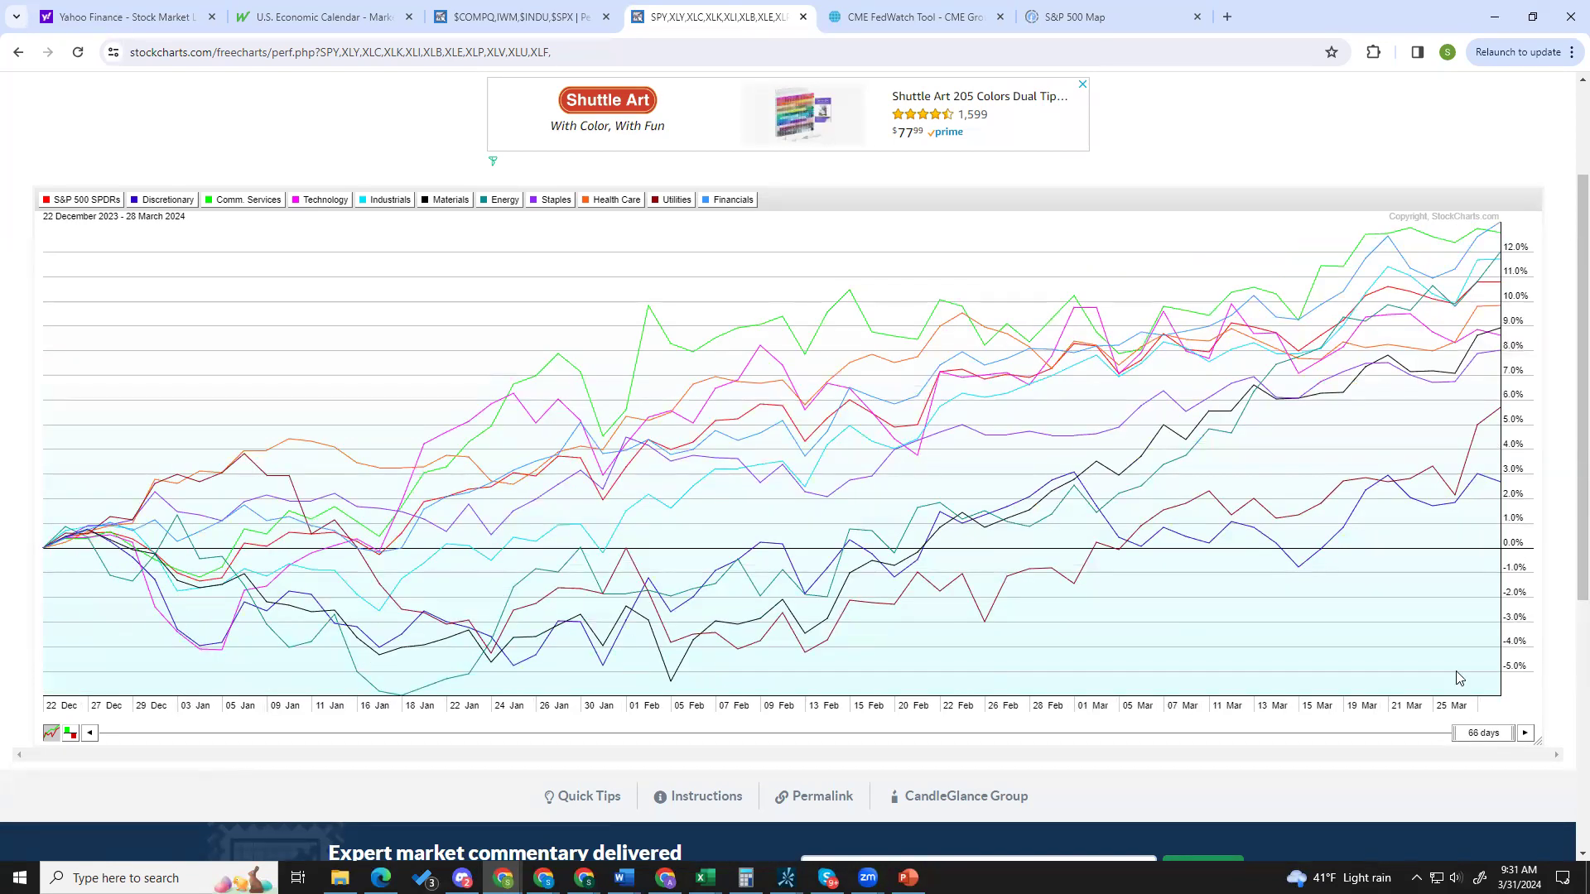
mouse_move(1481, 484)
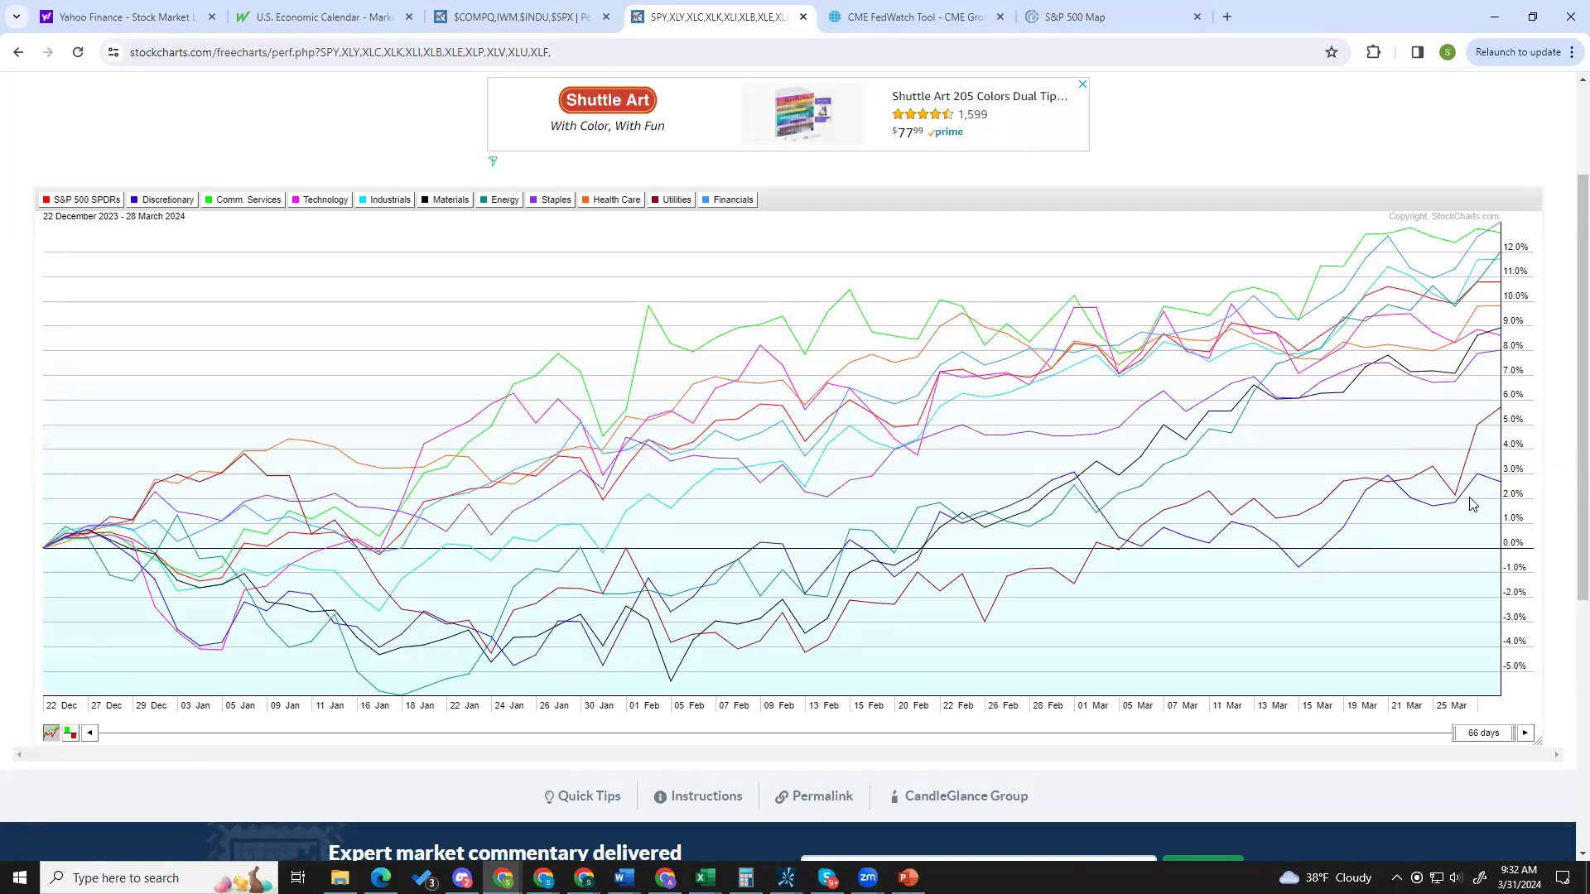
mouse_move(1482, 344)
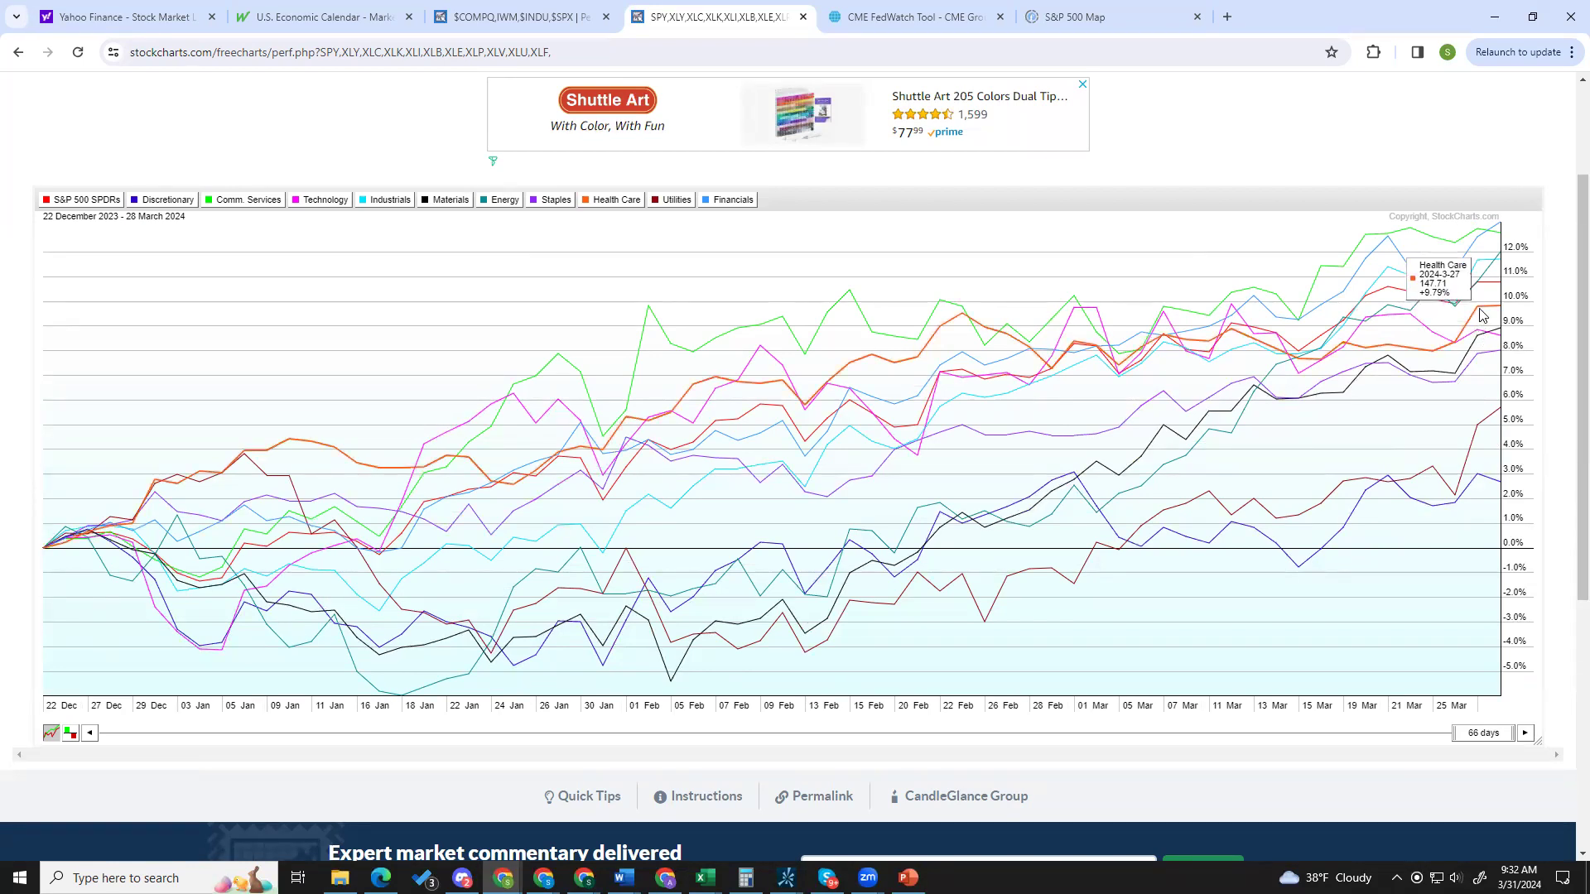
mouse_move(1498, 257)
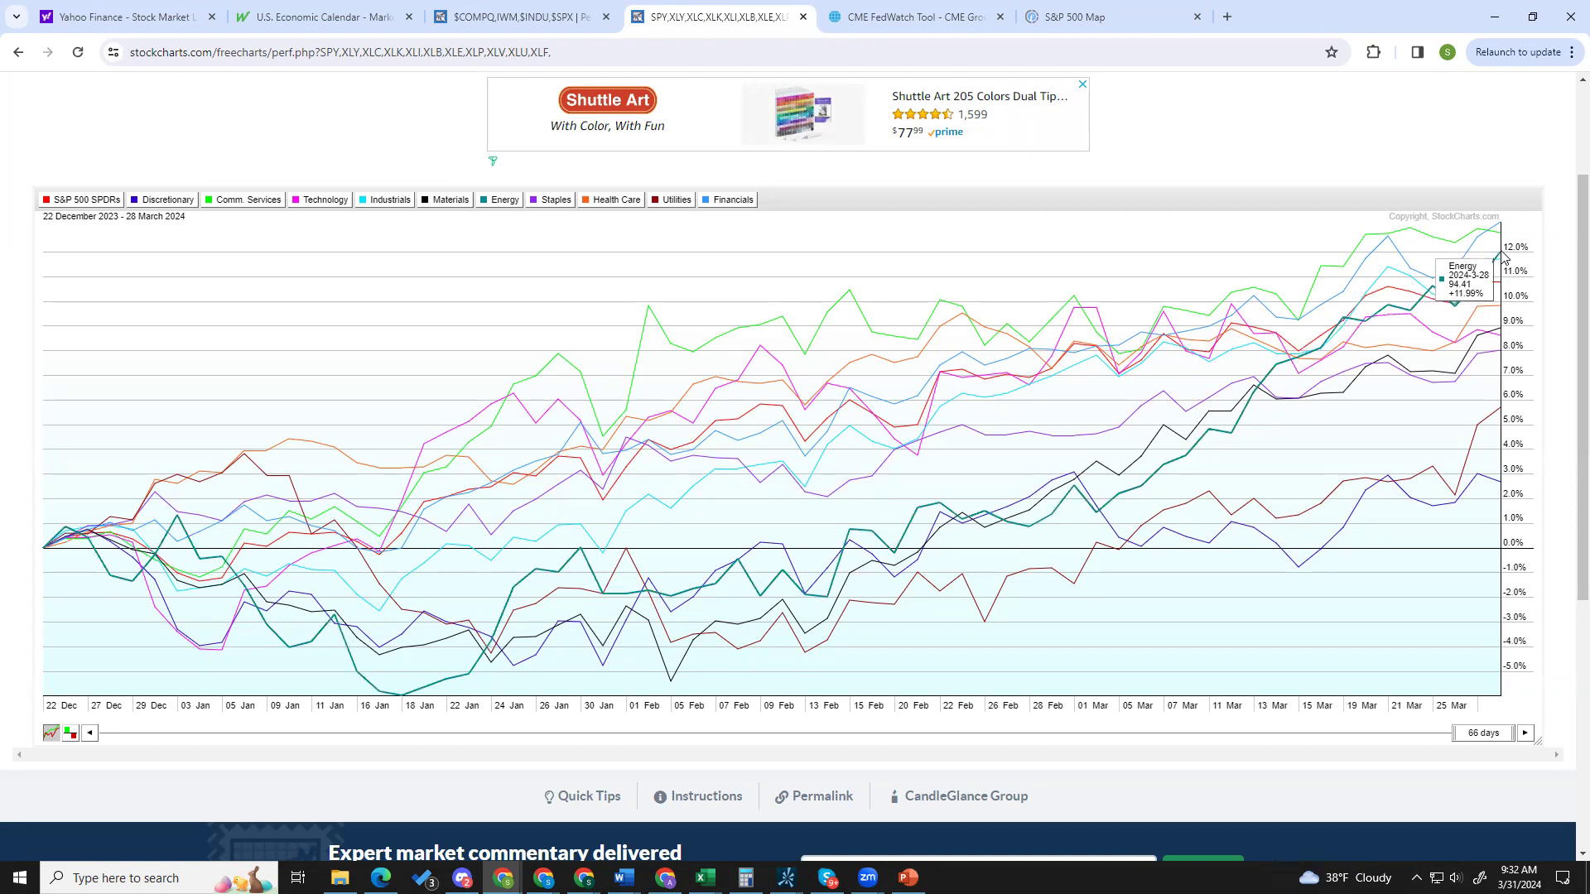
mouse_move(1481, 233)
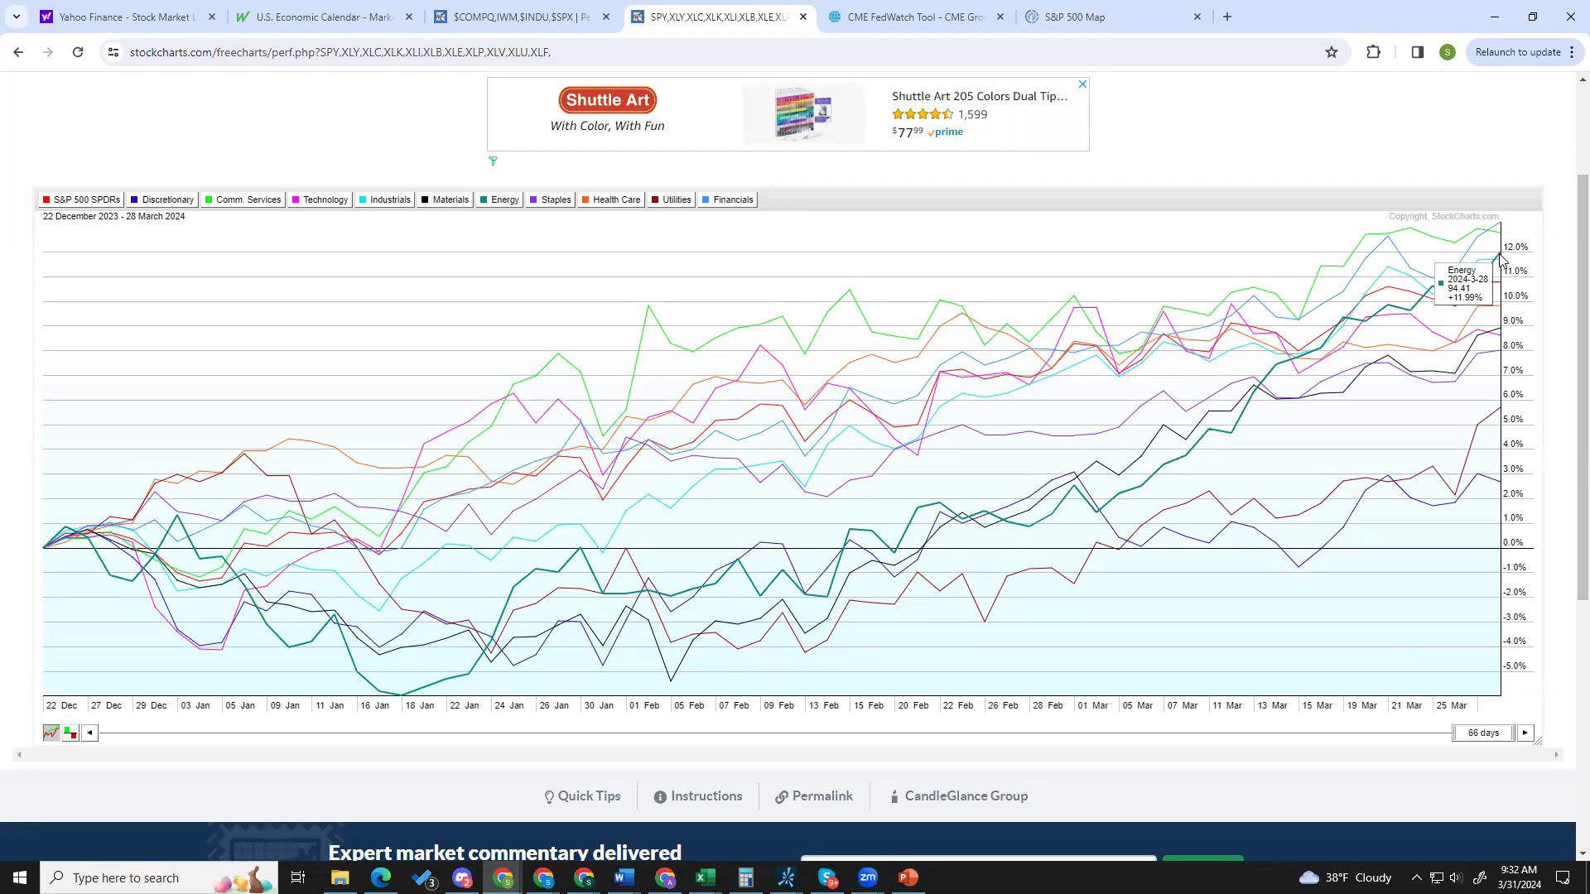
mouse_move(1410, 318)
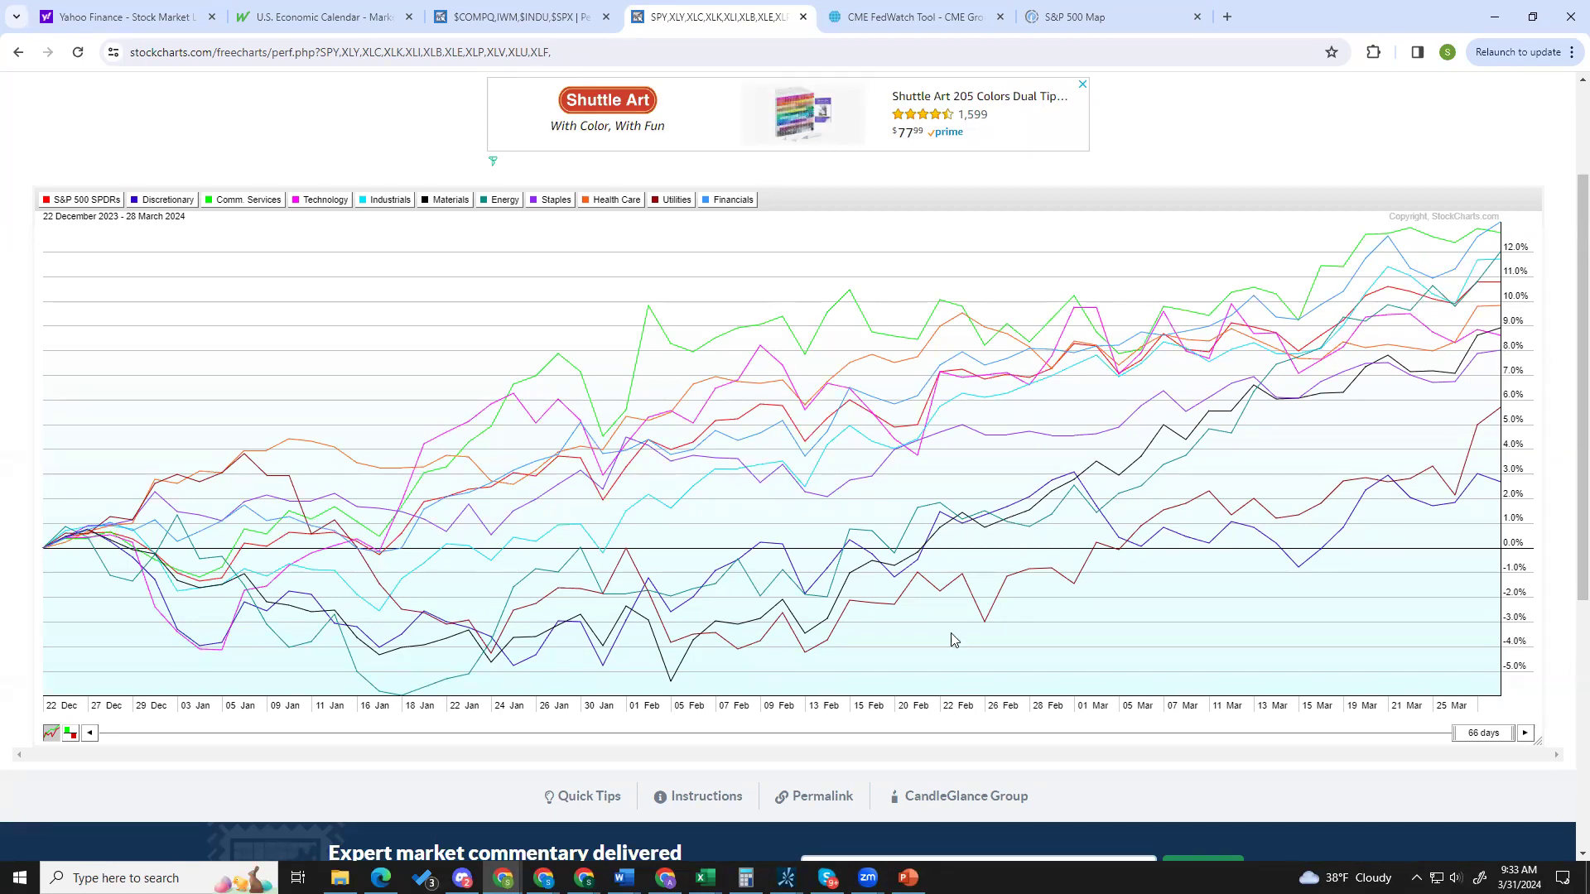
Switch to the Market Posture workbook and compare the Sector Rotation scores from 25-Feb to 31-Mar, ending on the 31-Mar score.
mouse_move(704, 878)
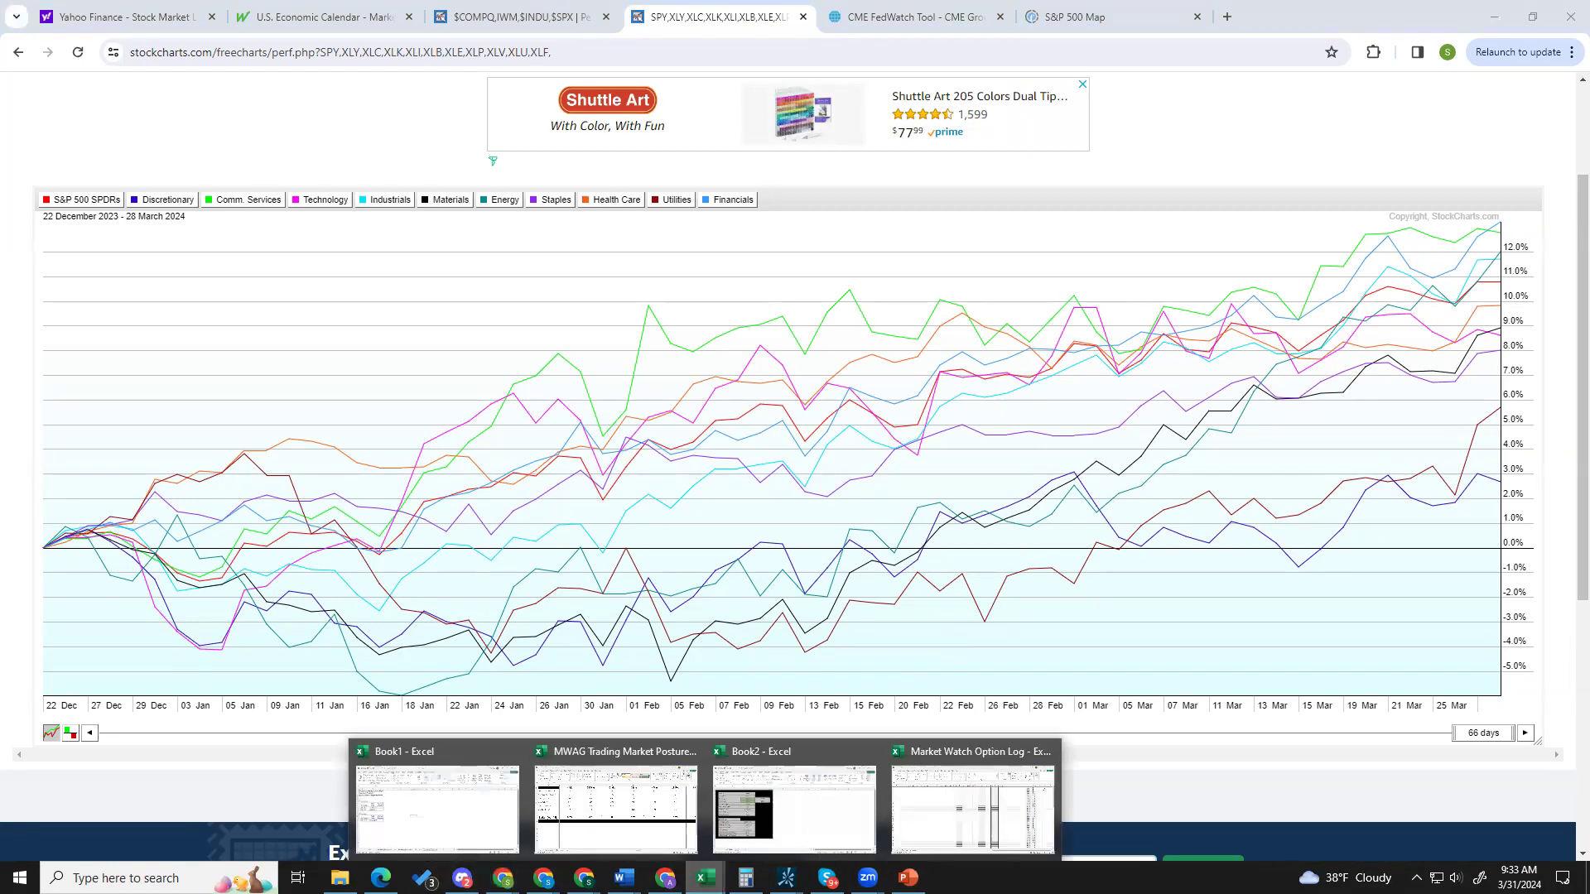
click(657, 807)
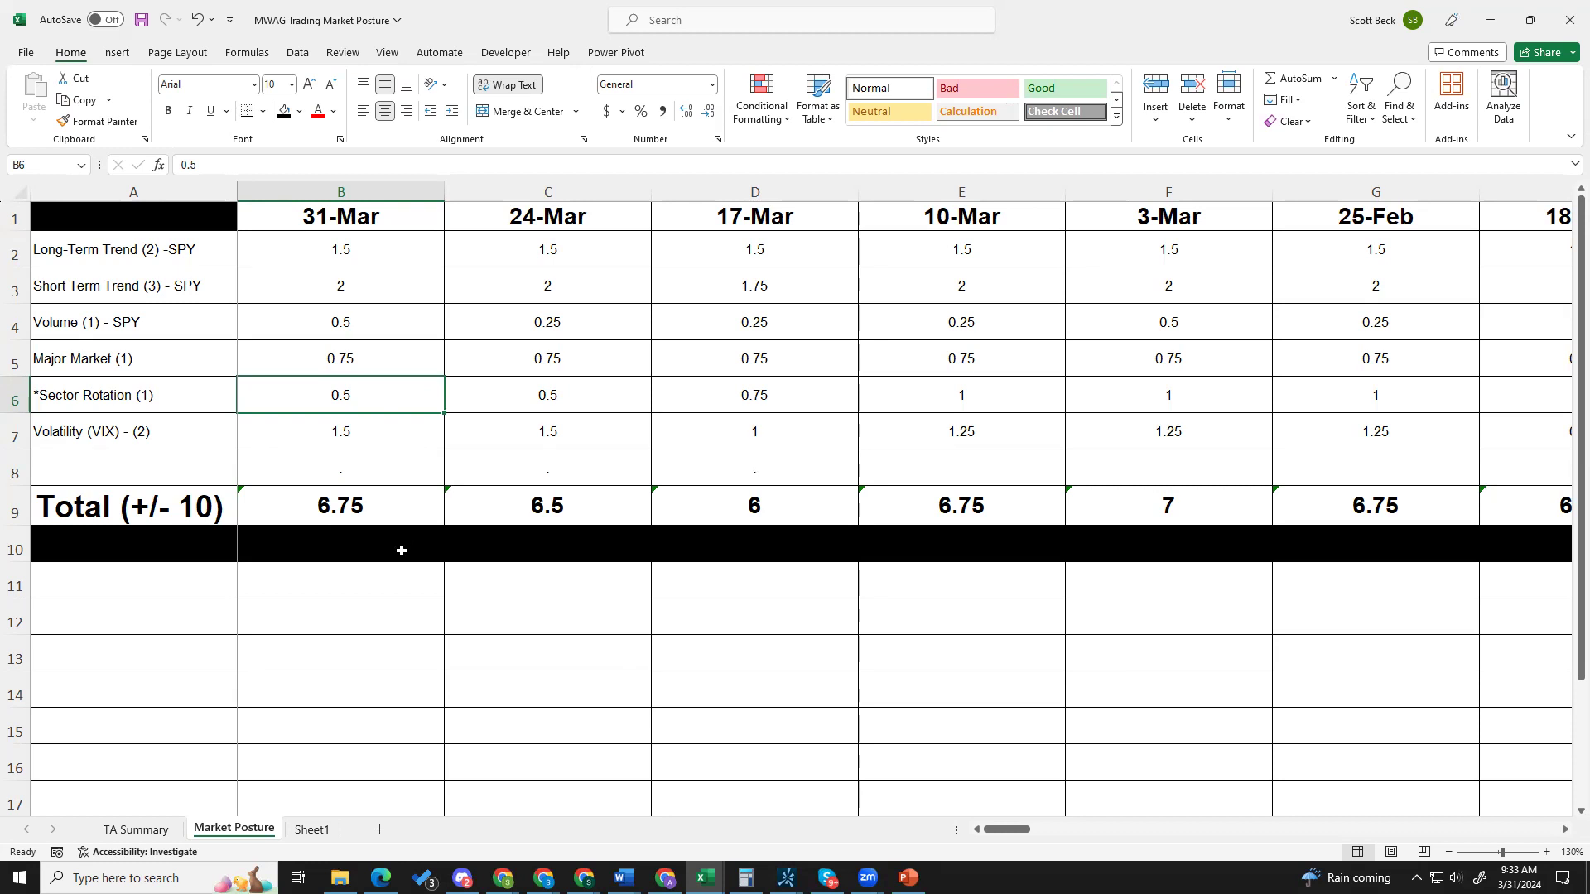
drag(1027, 400, 1313, 401)
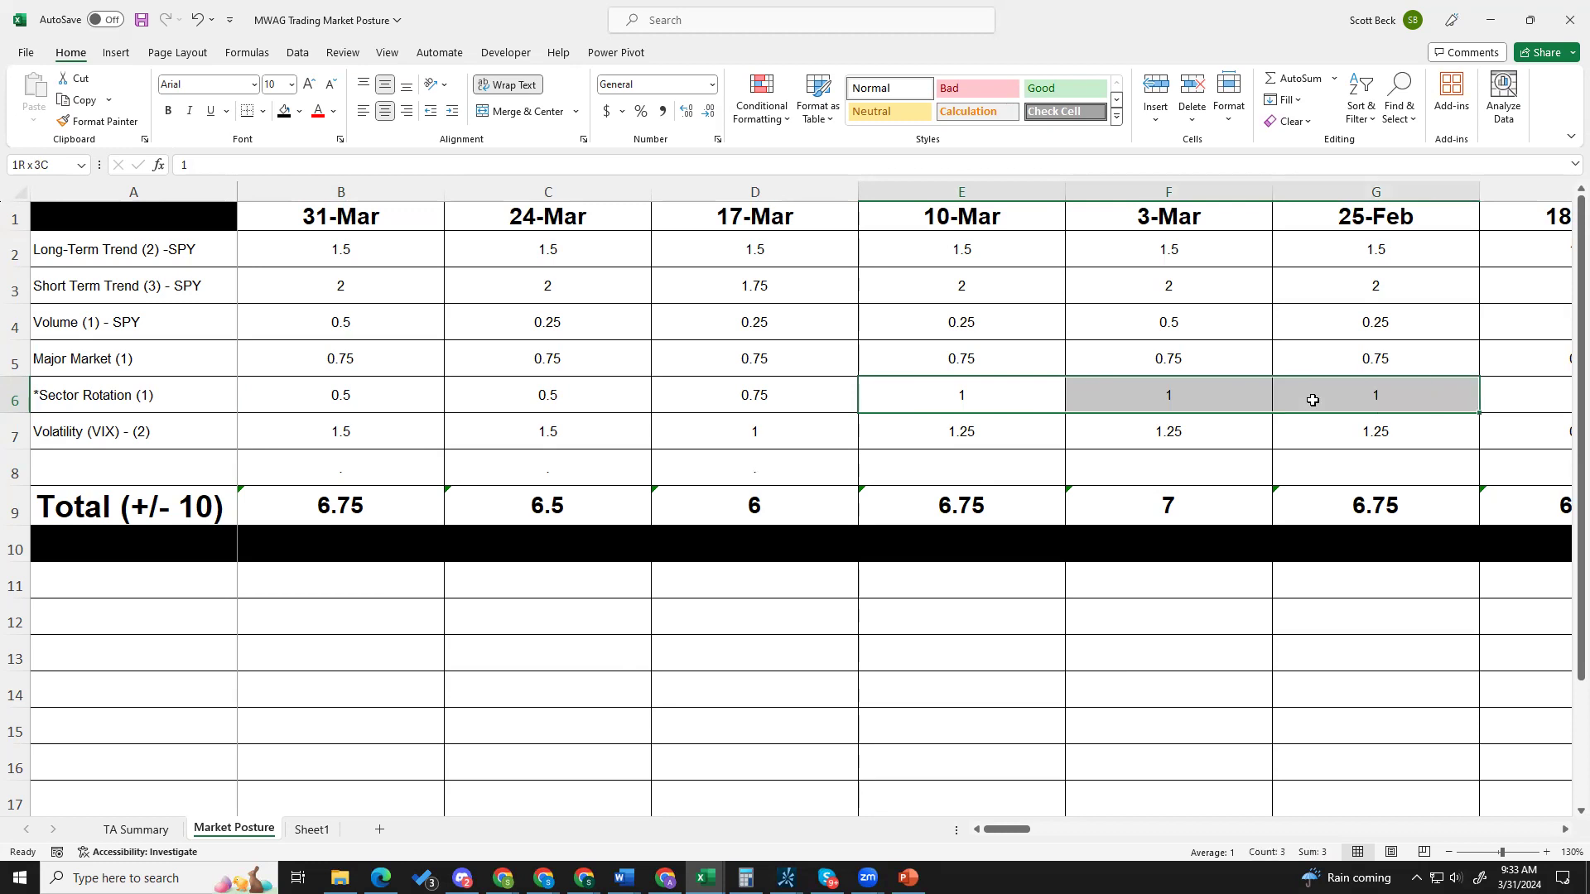
drag(692, 390, 397, 399)
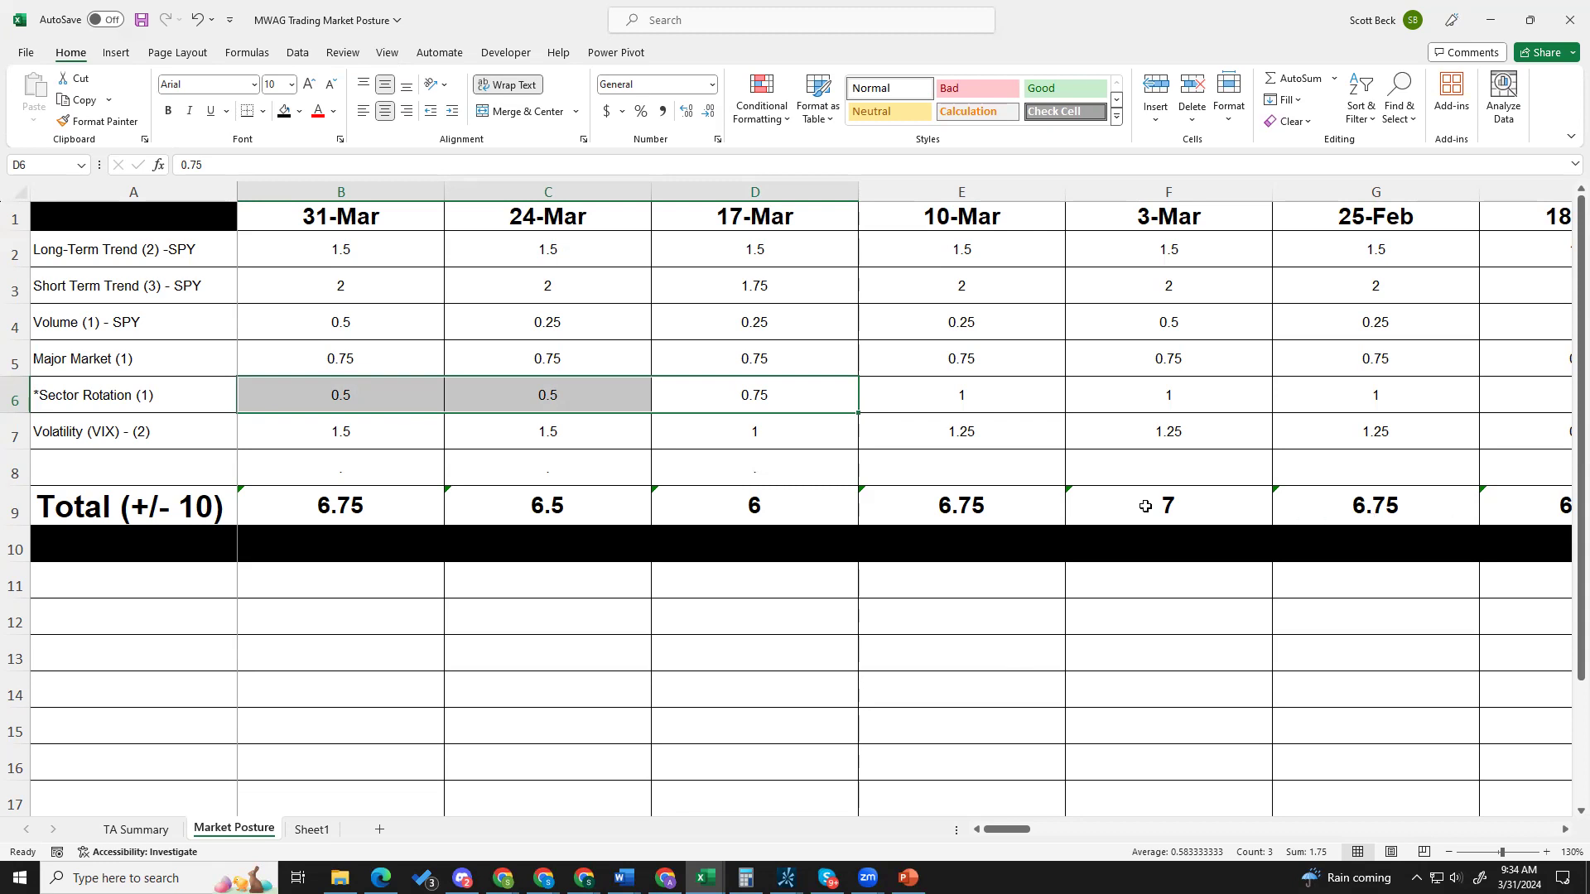
click(386, 383)
double_click(569, 402)
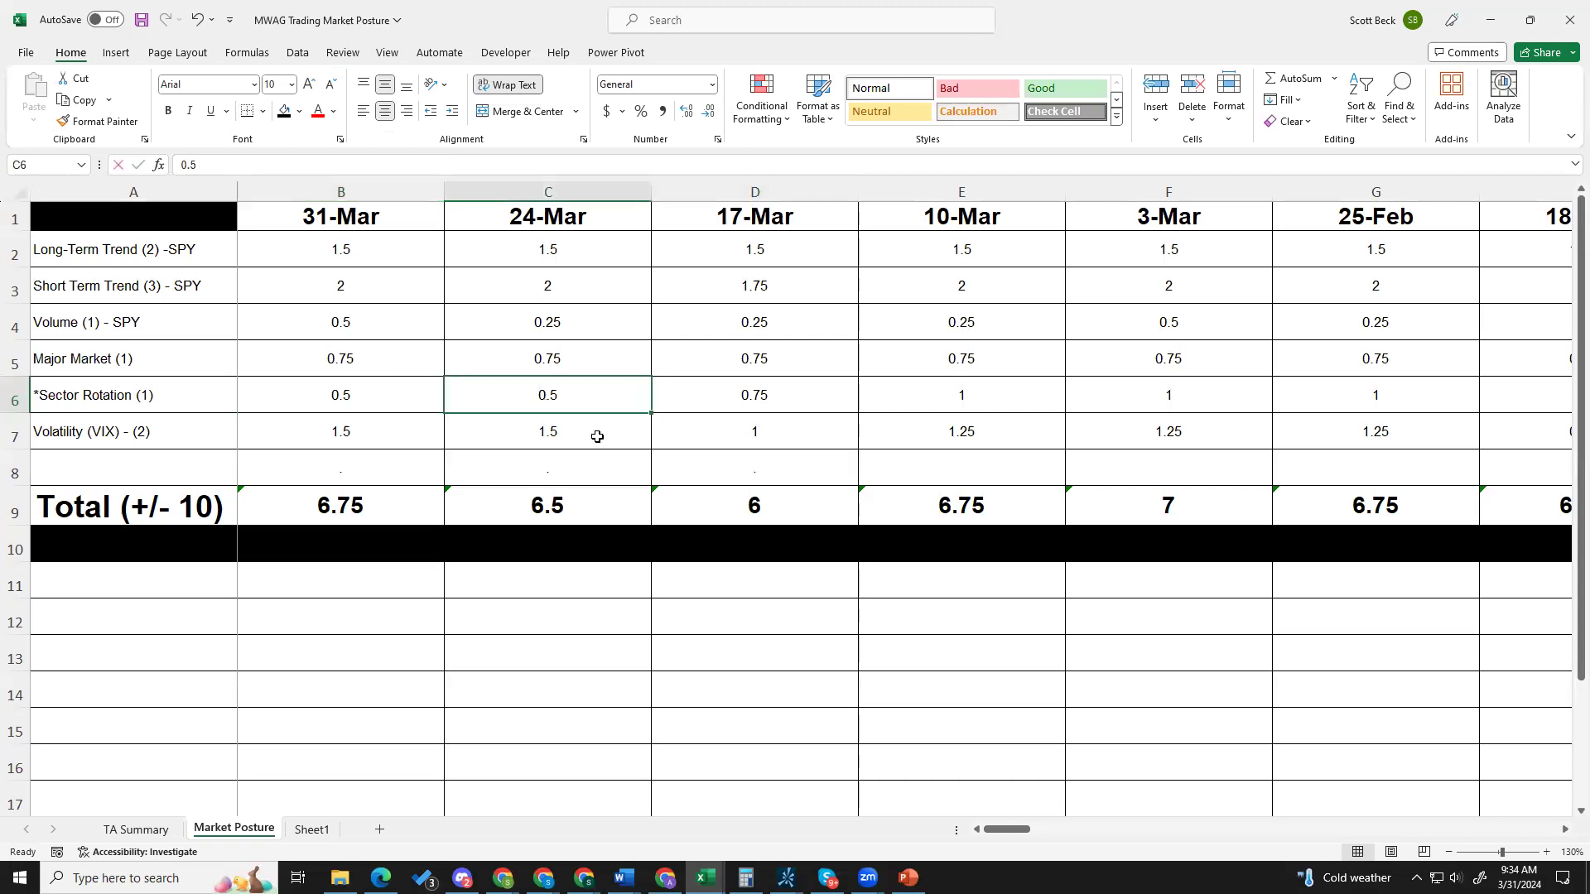
click(355, 396)
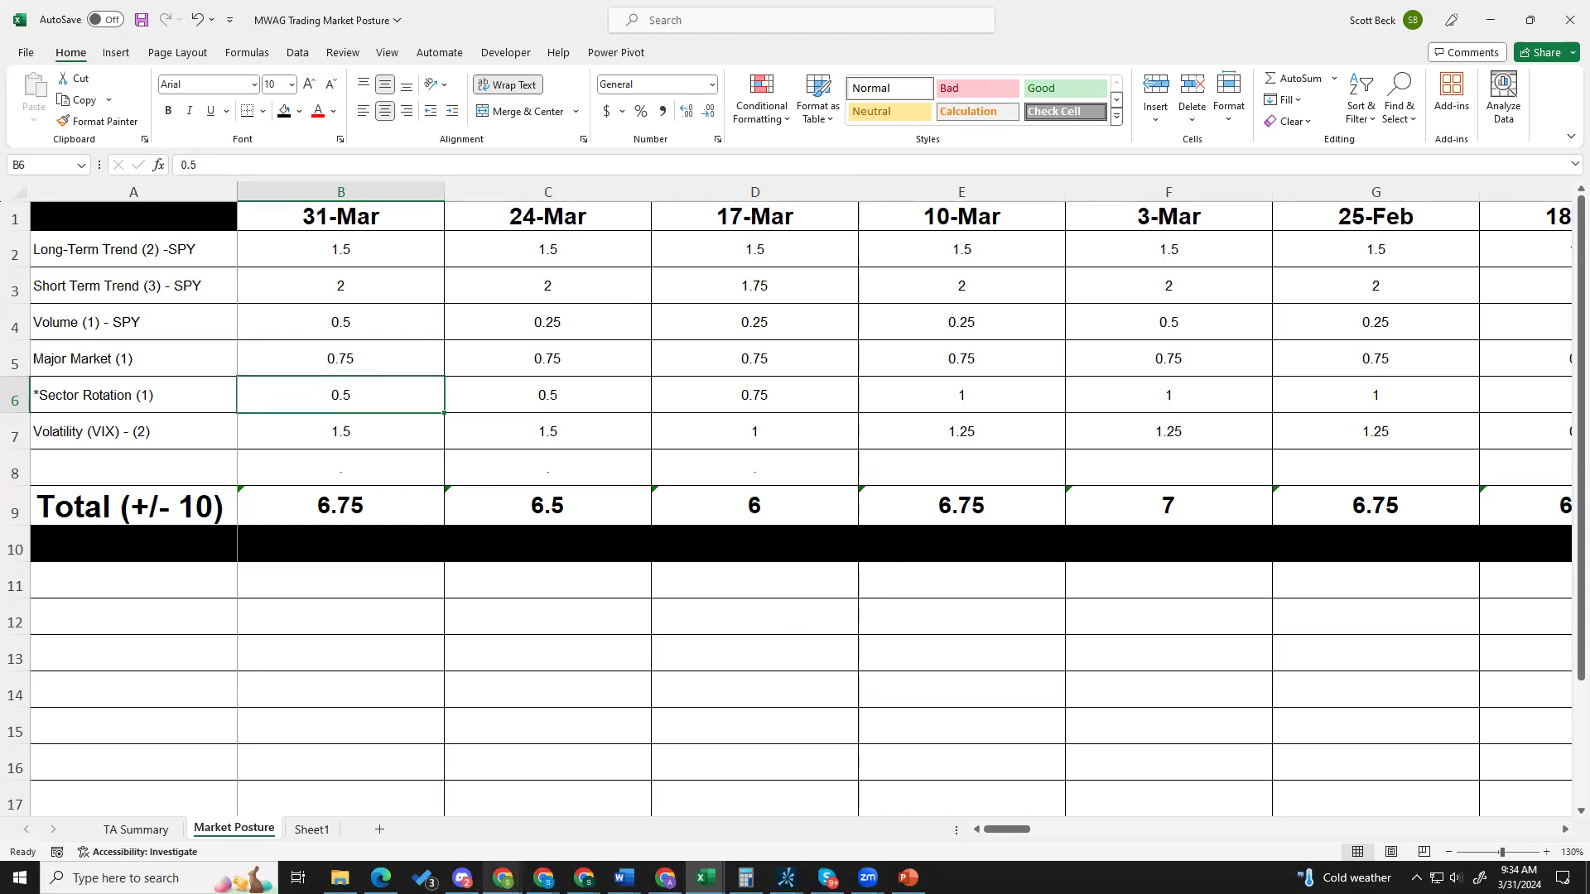
Switch to the sector performance chart, set its period to 22 days and examine the late-March Energy, Materials and Utilities lines.
mouse_move(504, 878)
click(539, 815)
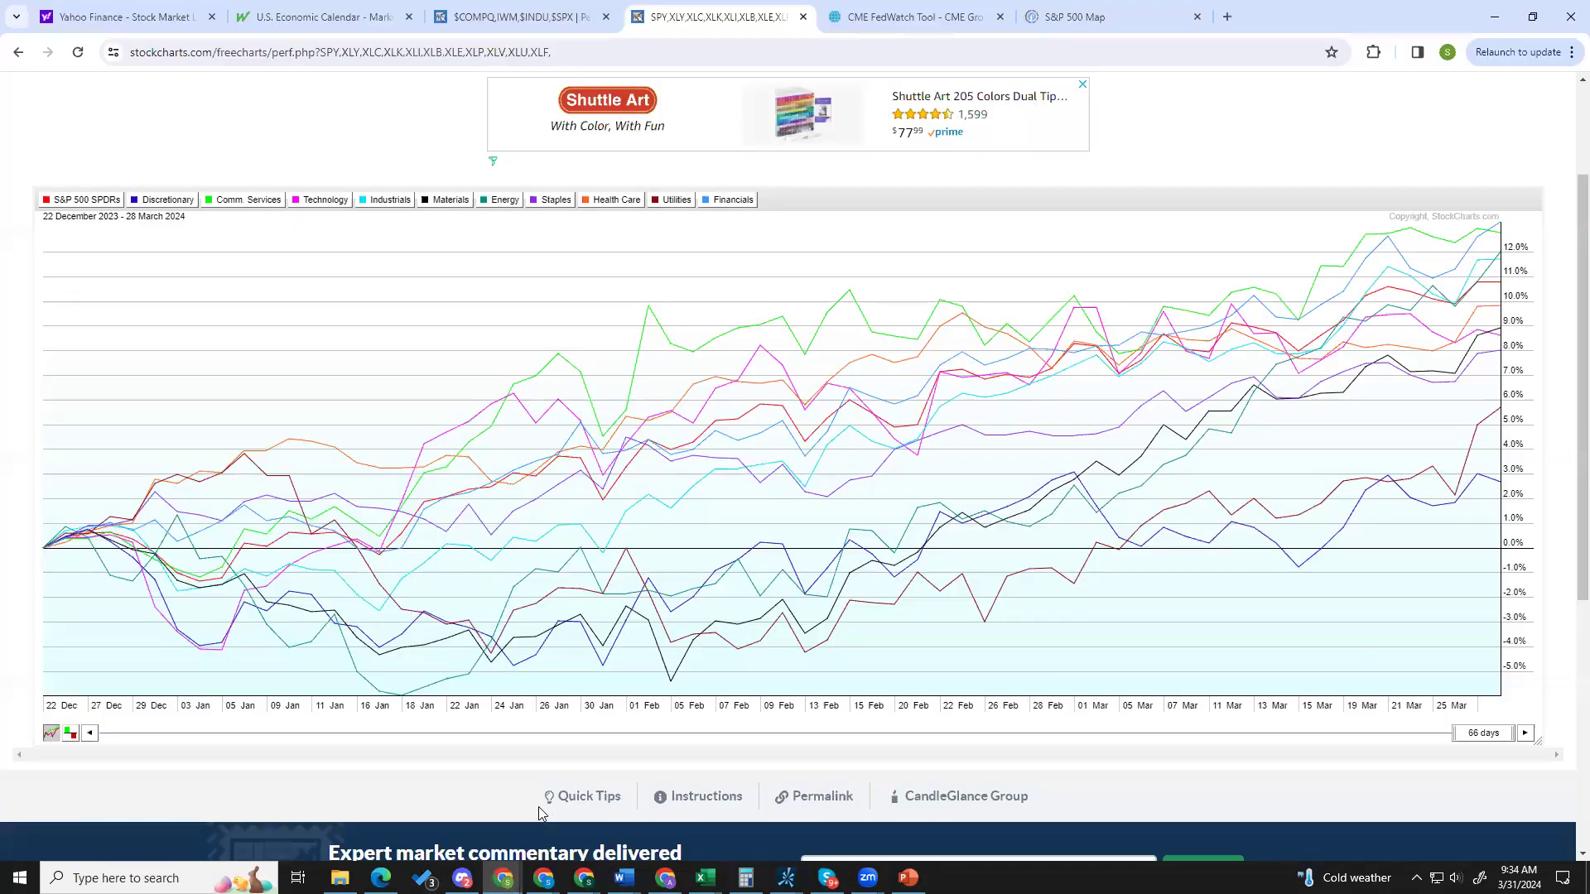
click(1481, 739)
text(22)
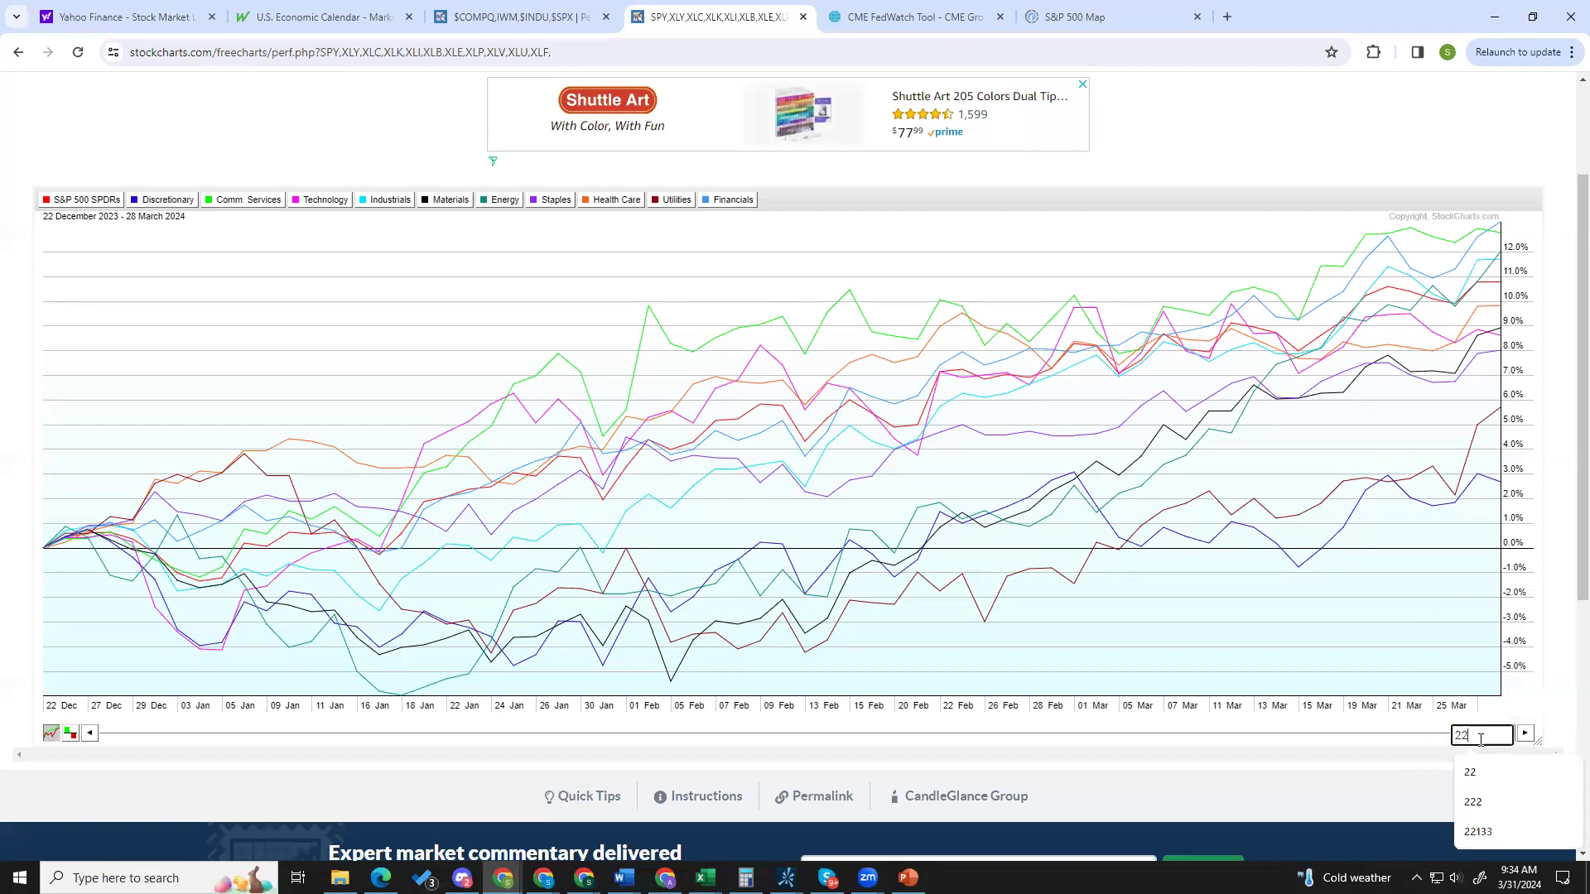
key(Return)
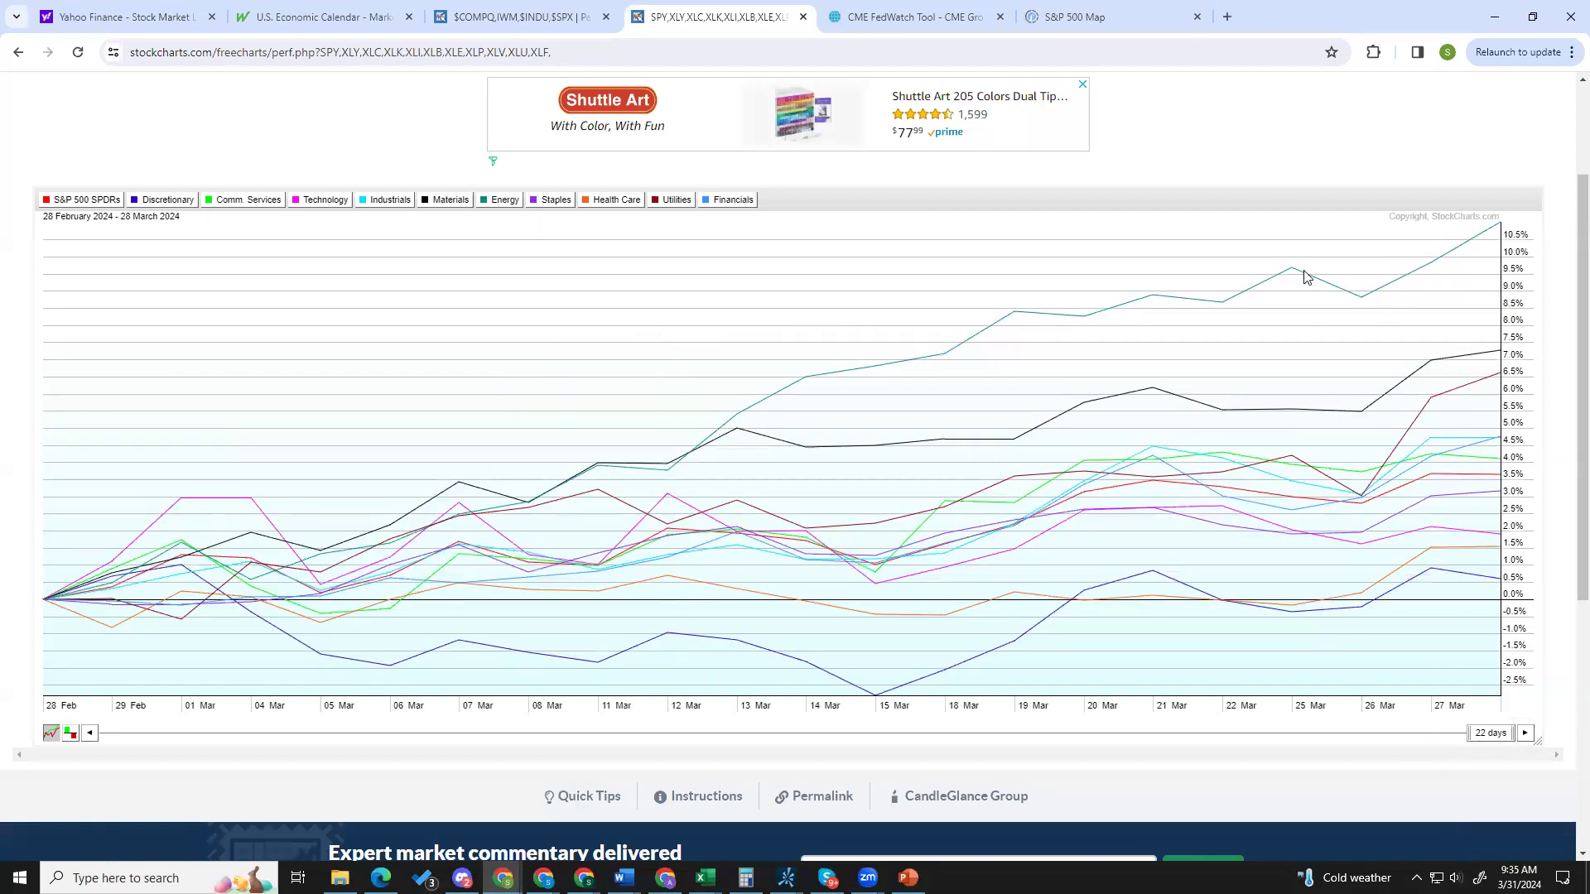
mouse_move(1294, 274)
mouse_move(1435, 364)
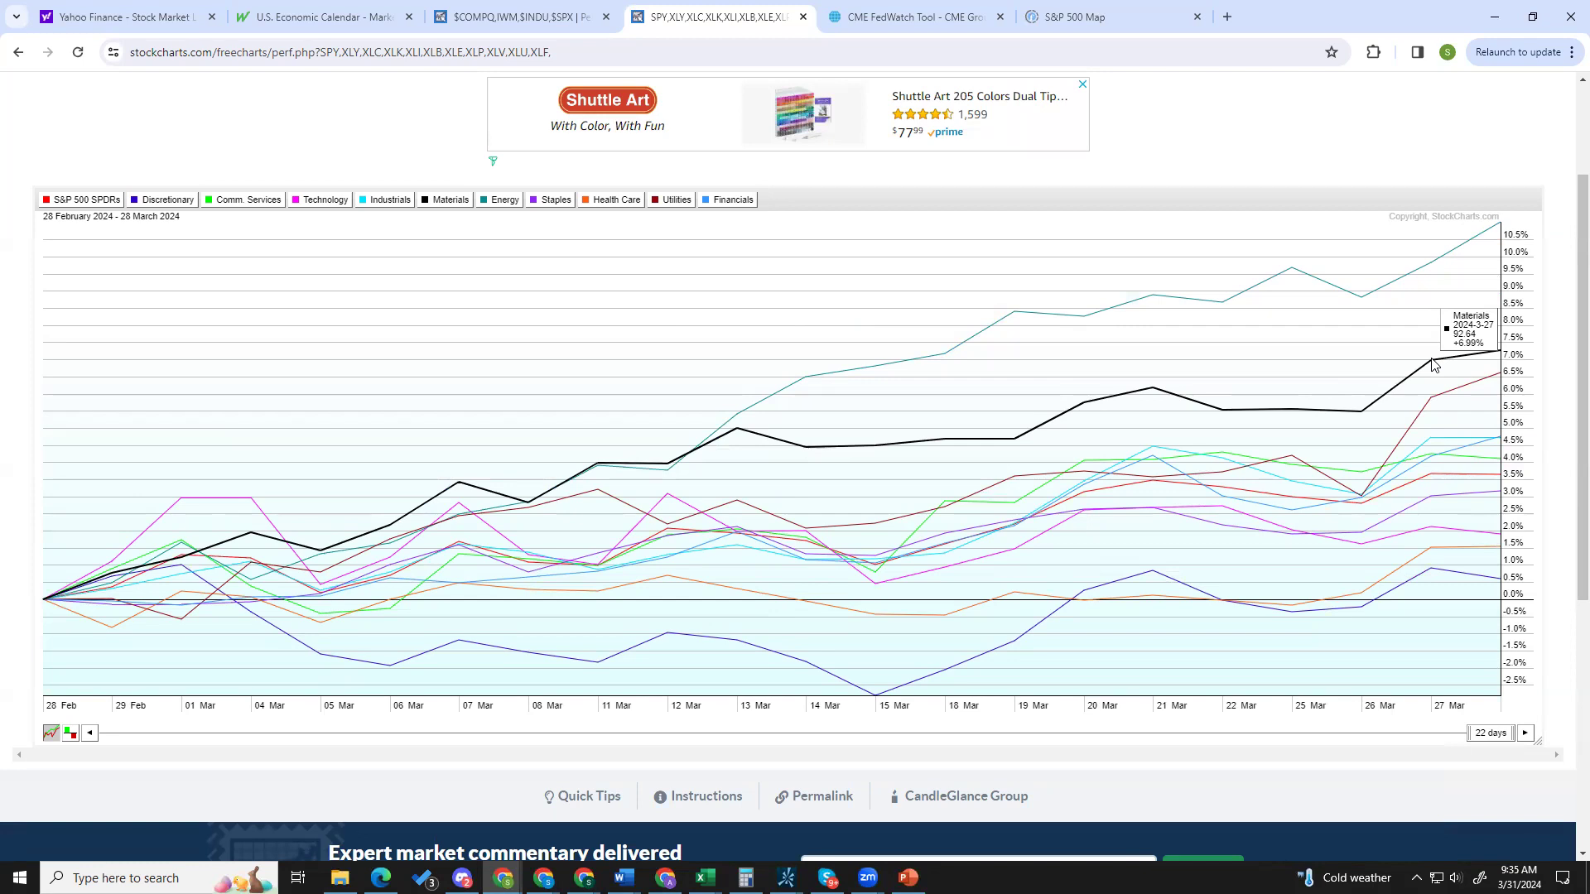
mouse_move(1435, 404)
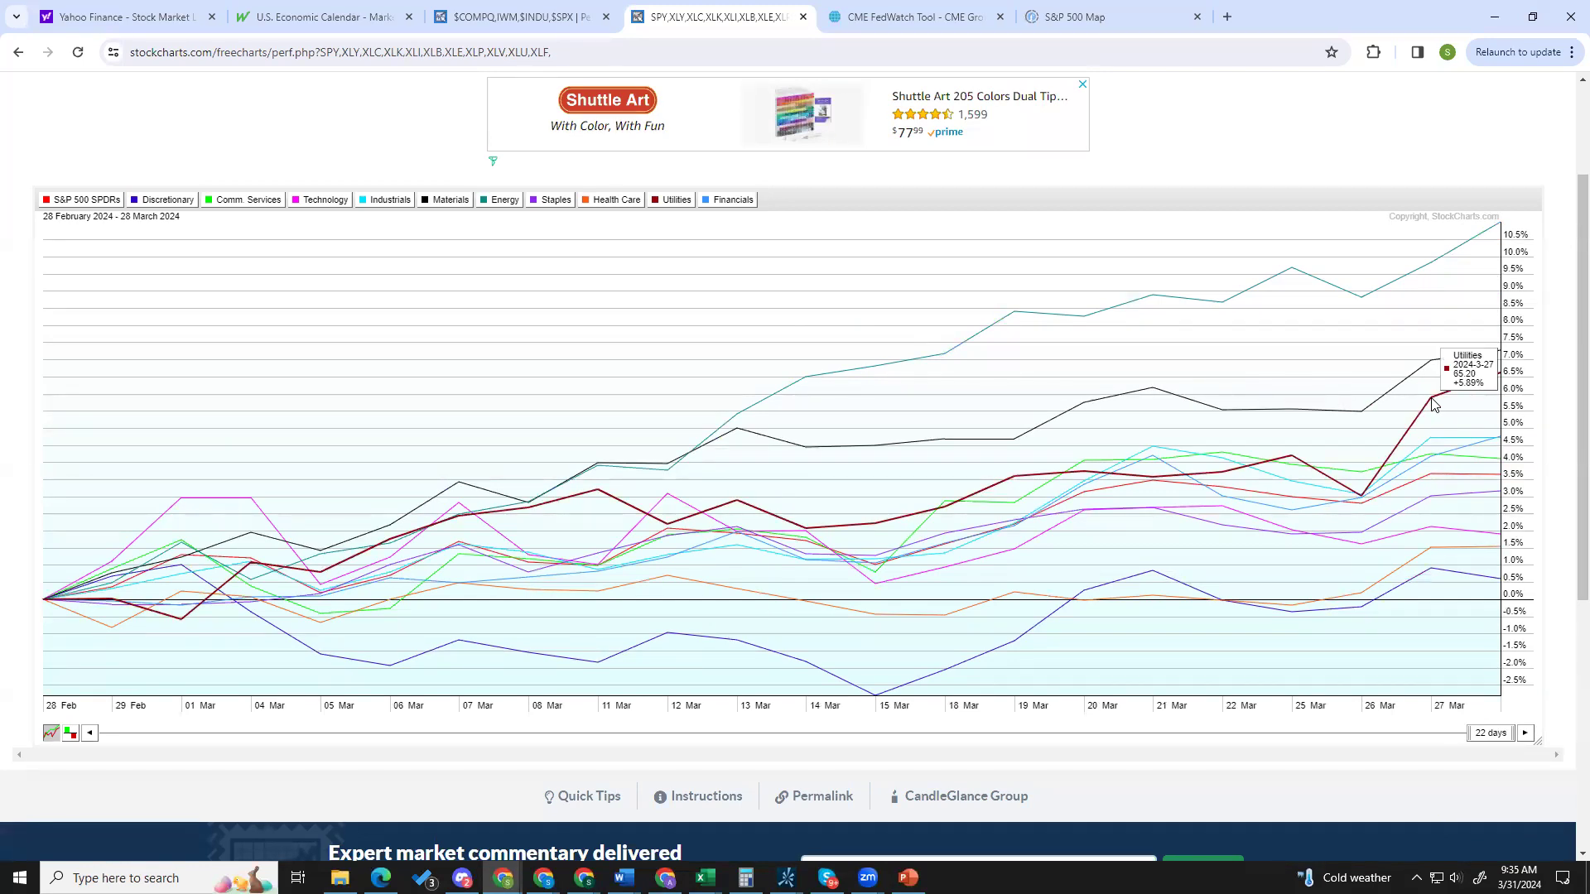
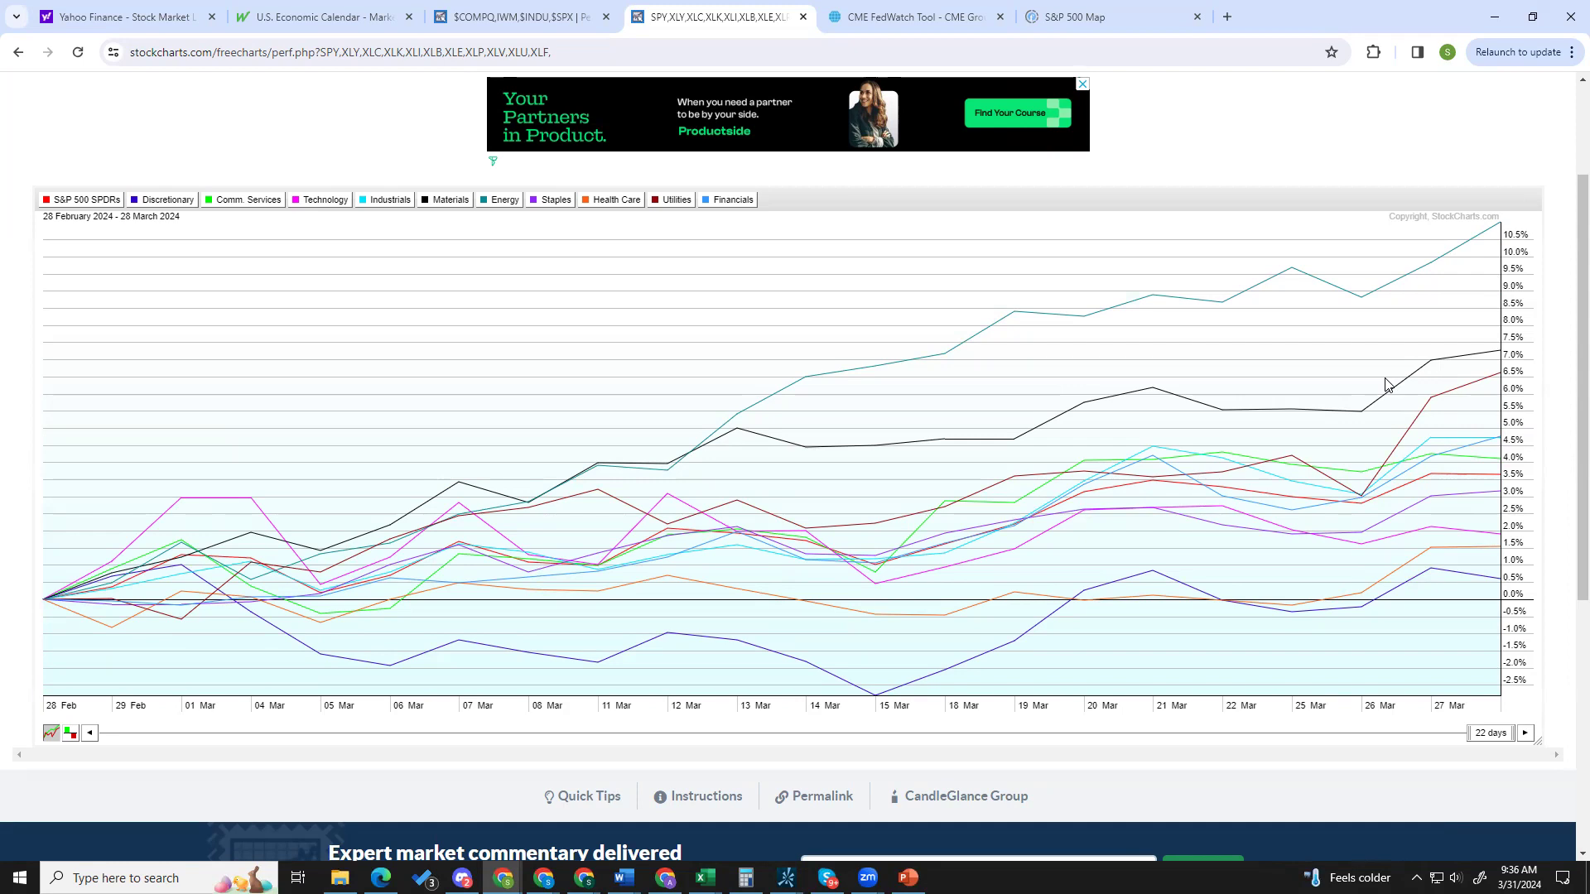
Set the sector chart's period to 66 days and examine the late-March ends of the leading sector and Energy lines.
click(1492, 734)
text(66)
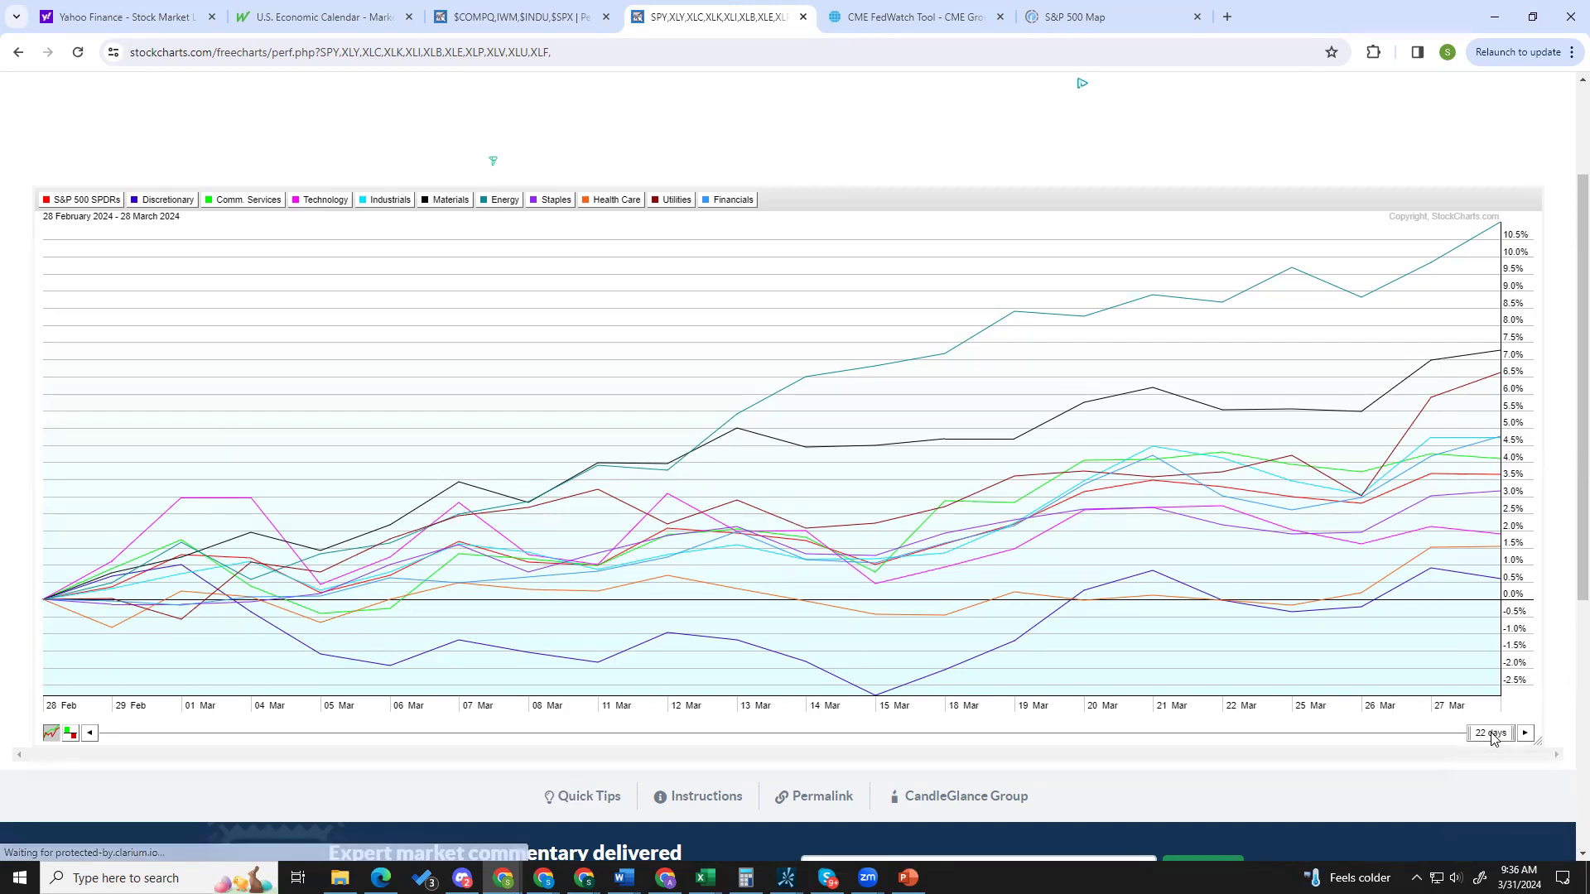
key(Return)
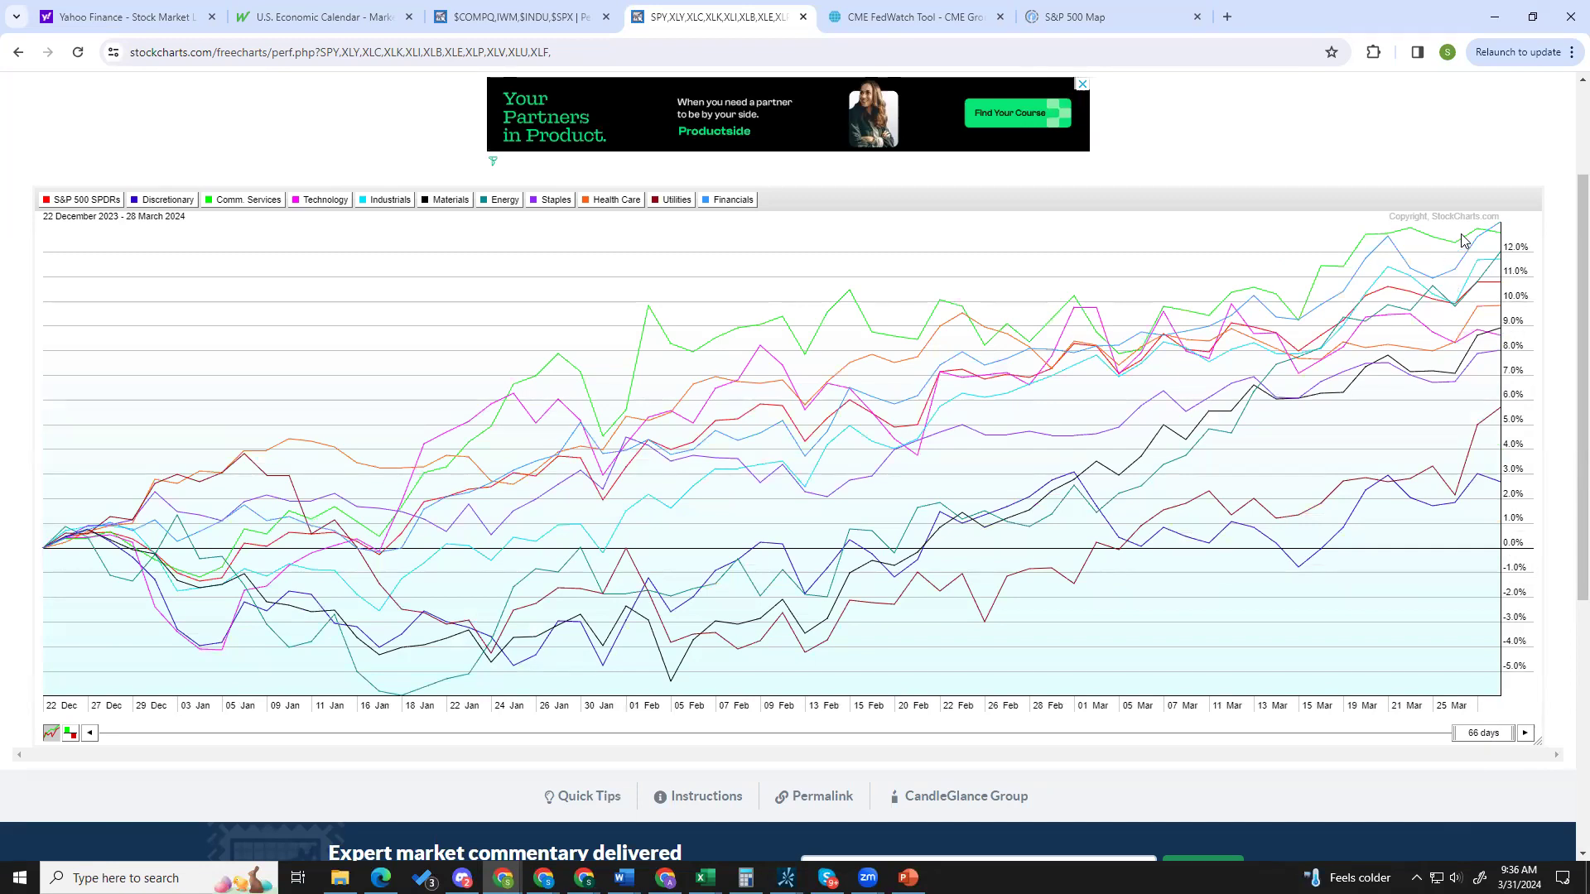
mouse_move(1481, 238)
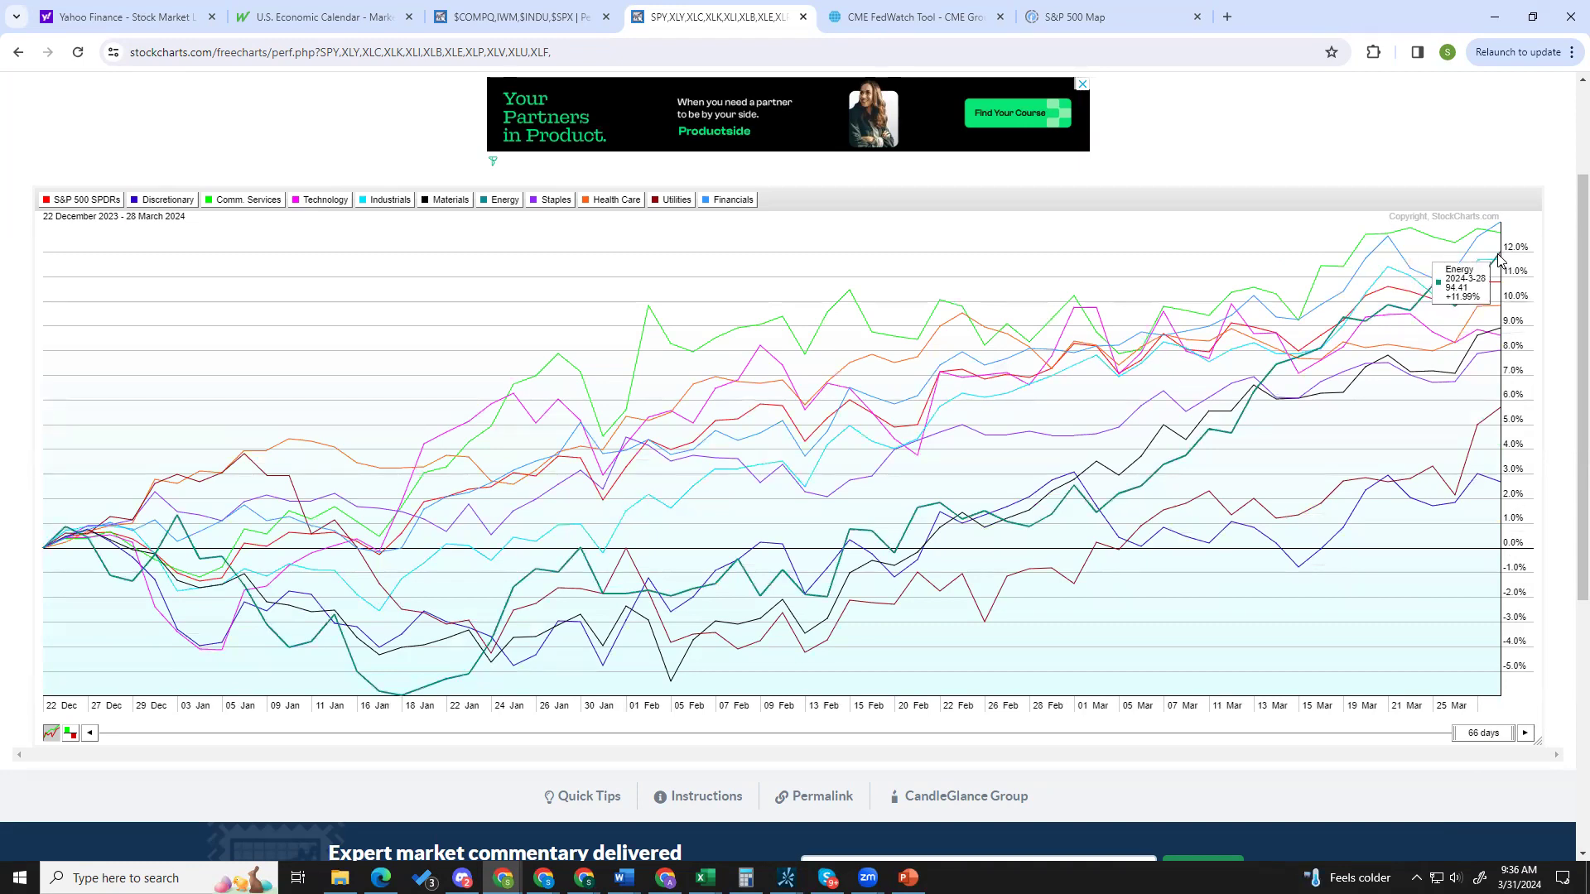
Return the sector chart's period to 22 days and recheck the Energy, Materials and Utilities lines around 26 and 27 March.
click(1477, 736)
text(22)
key(Return)
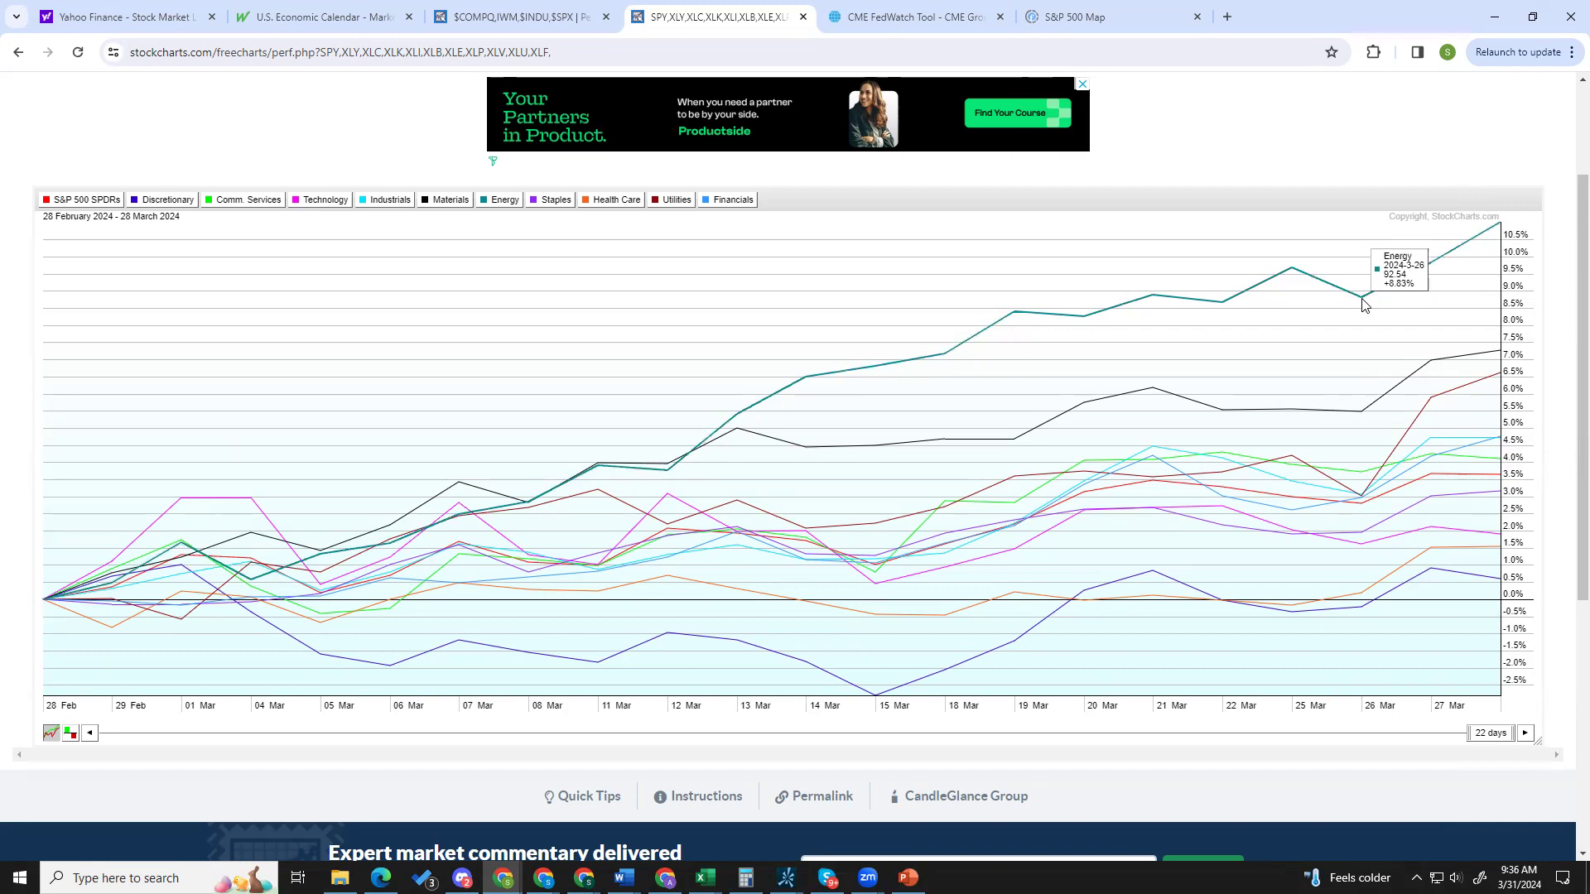
mouse_move(1435, 367)
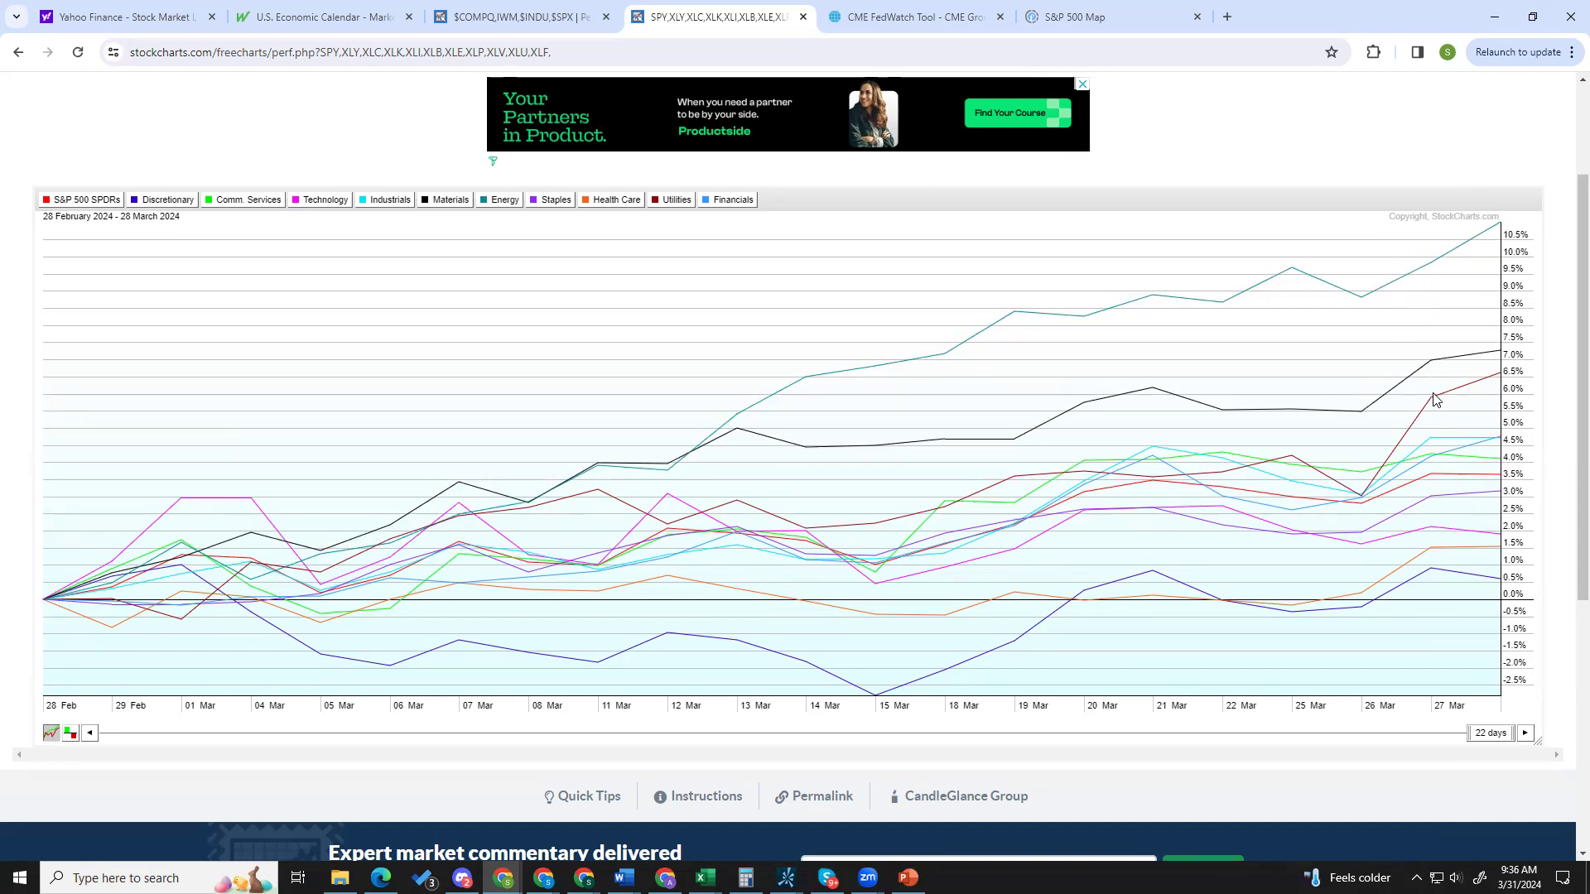
mouse_move(1435, 404)
Switch to the thinkorswim SPY chart and change its symbol to VIX.
click(1503, 21)
mouse_move(778, 871)
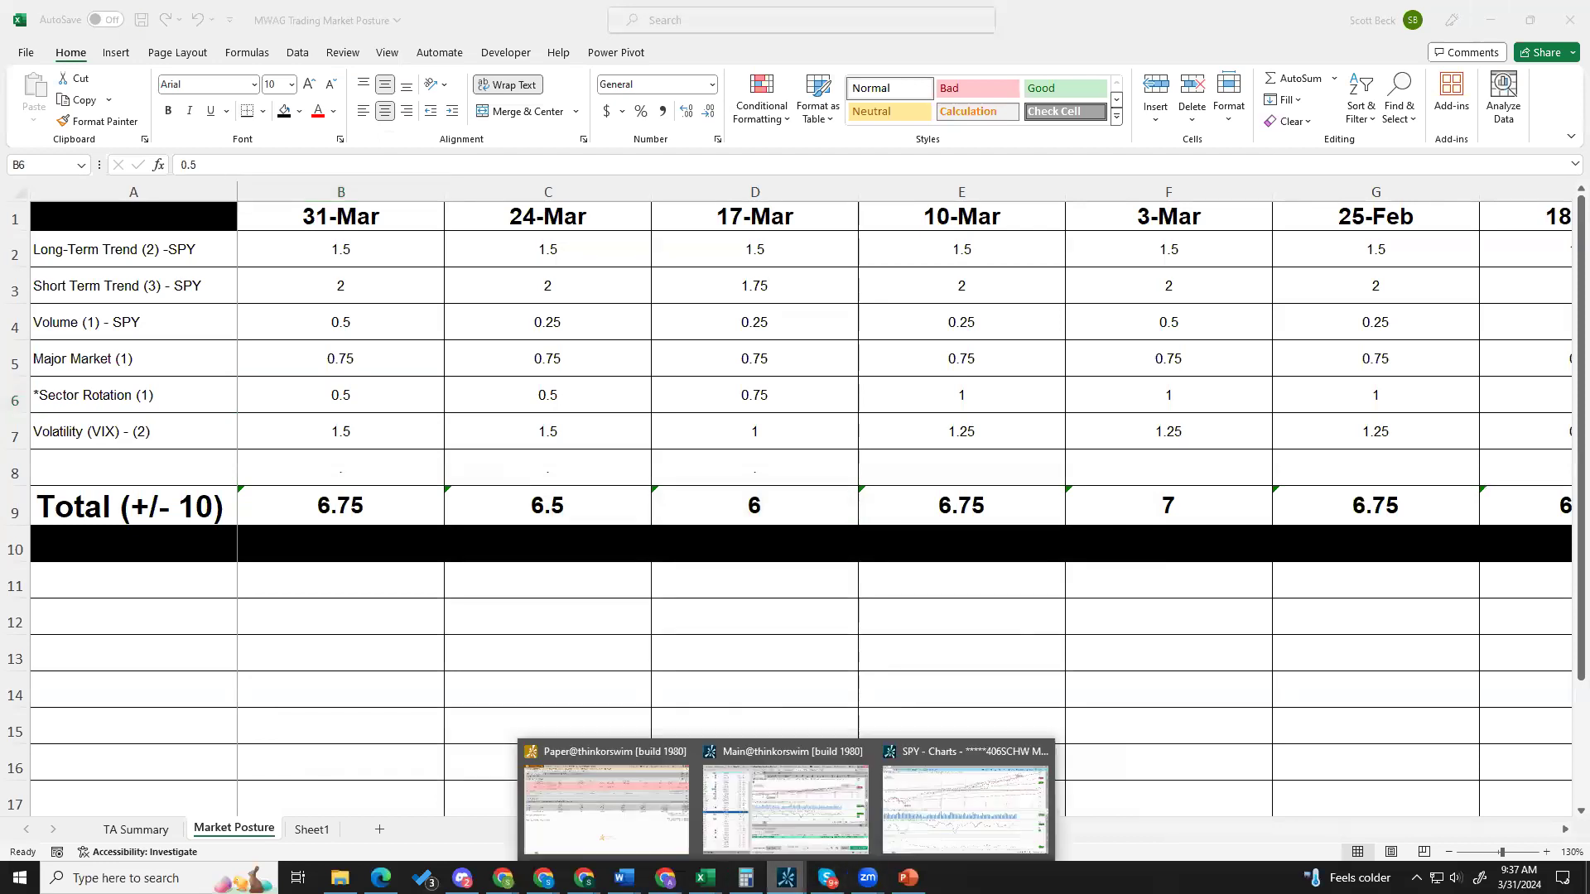
click(932, 828)
click(52, 59)
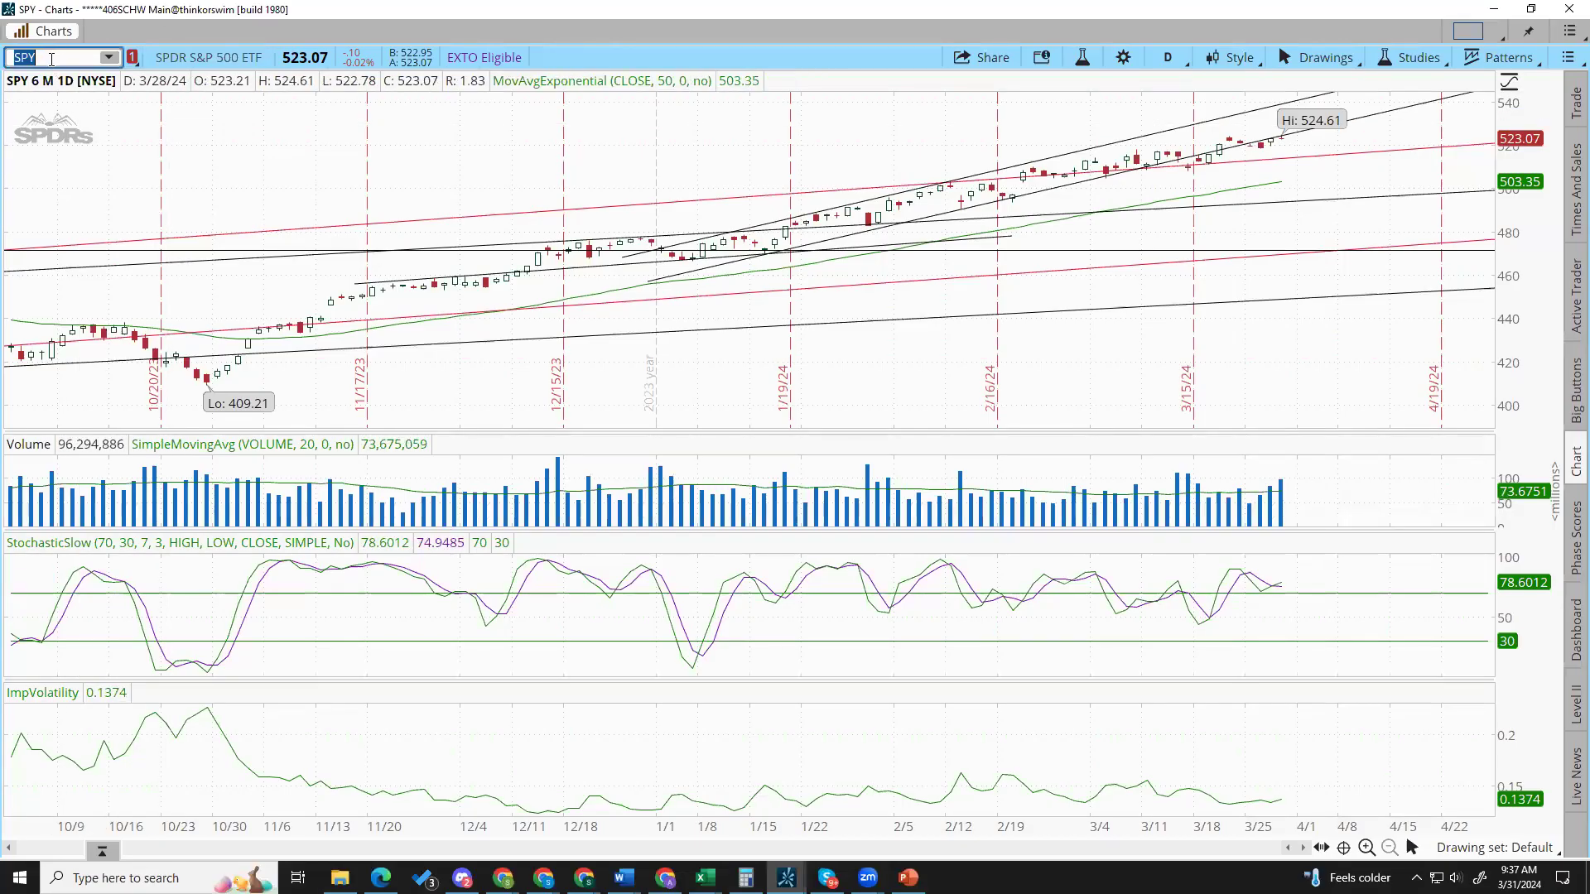
text(VIX)
key(Return)
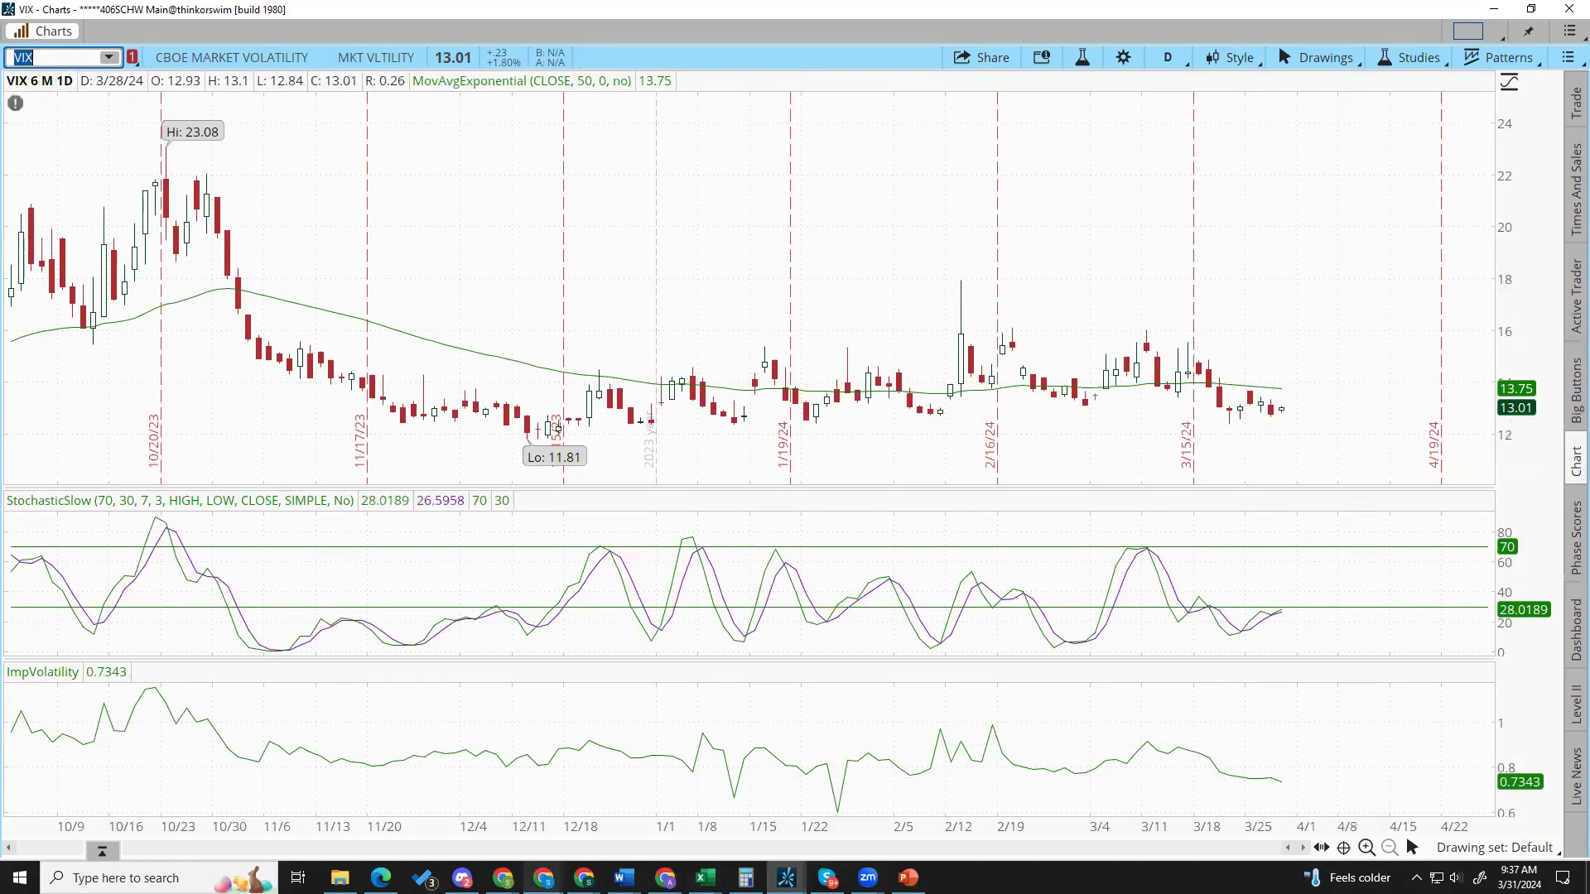
Check the 31-Mar Volatility (VIX) score in the Market Posture workbook and return to the VIX chart.
mouse_move(745, 877)
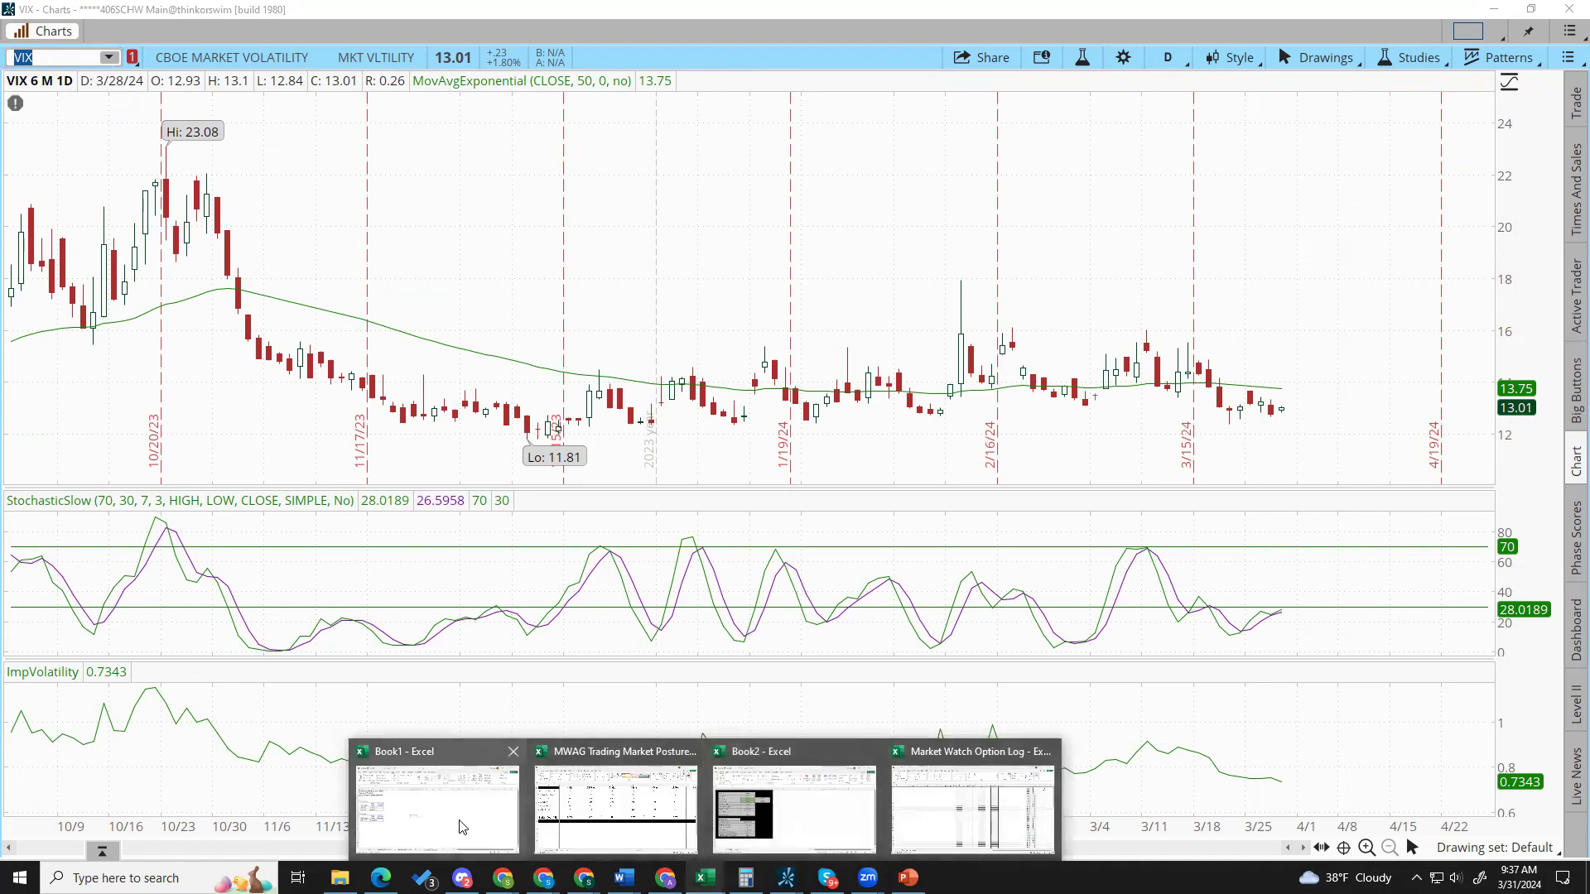
click(568, 807)
click(392, 440)
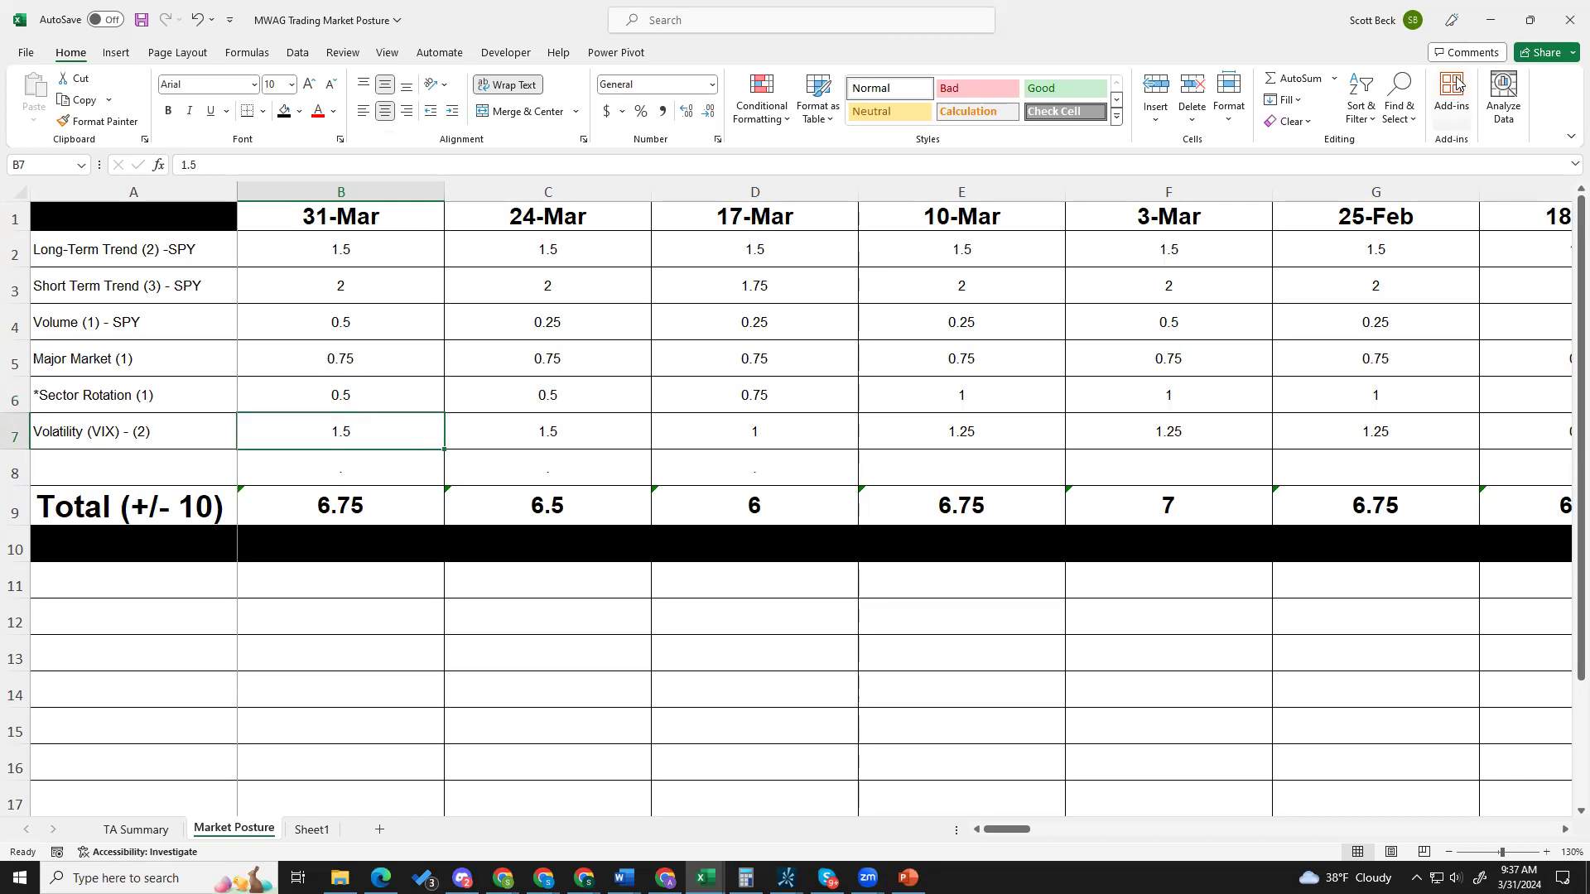
click(1491, 21)
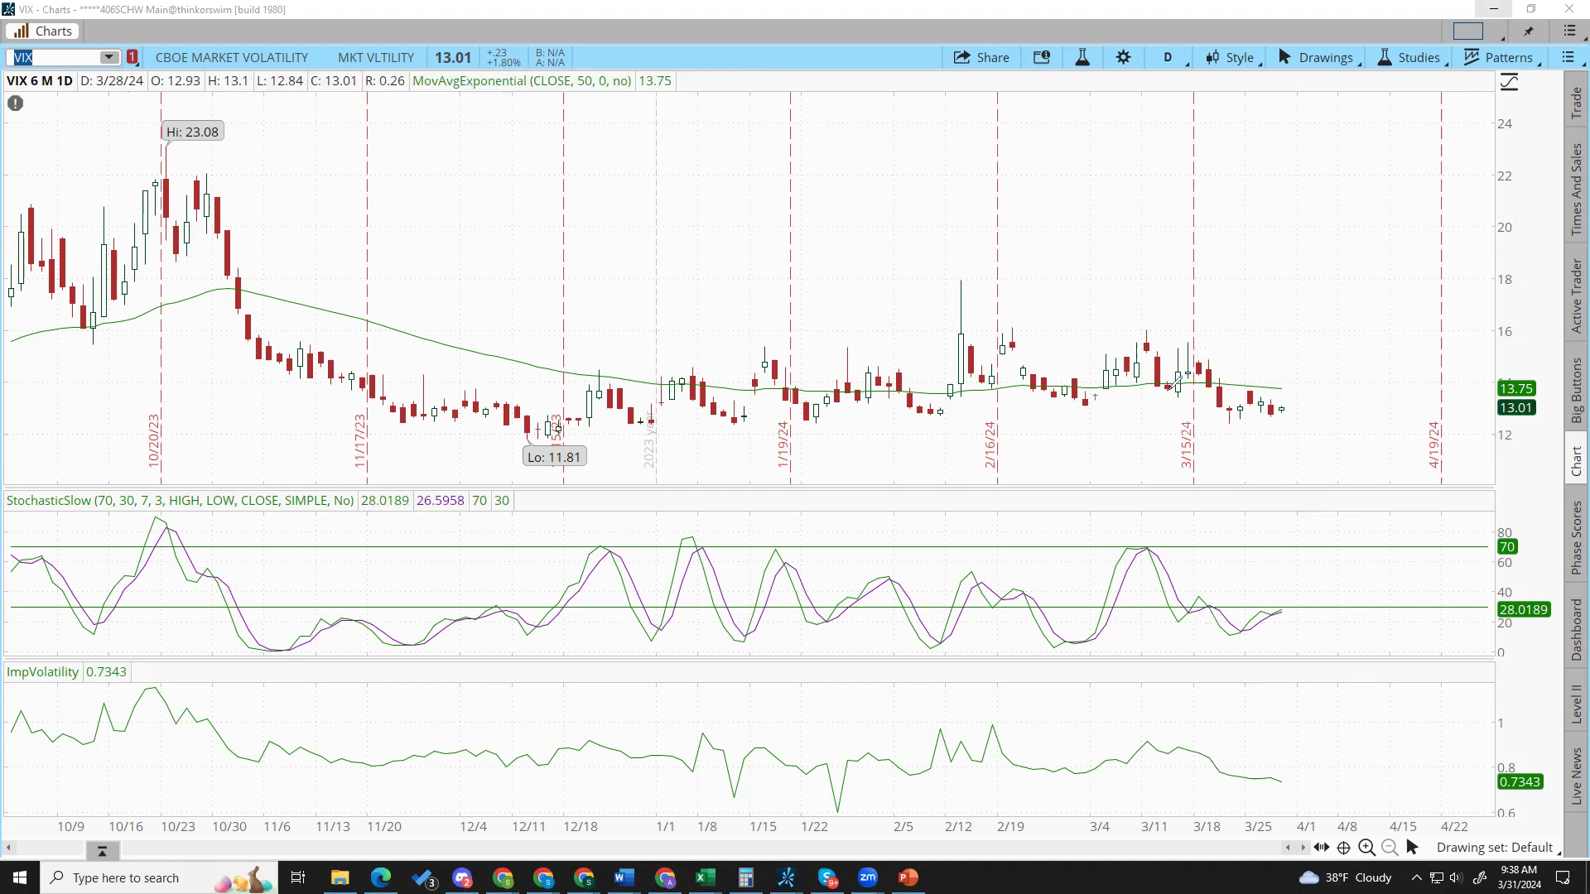
Mark the late-March decline and lows, resistance just below 16 and a projected rise on the VIX chart, and clear the annotations.
mouse_move(1196, 361)
mouse_down()
mouse_move(1230, 410)
mouse_move(1252, 386)
mouse_move(1332, 422)
mouse_move(1298, 401)
mouse_up()
mouse_move(1287, 542)
mouse_down()
mouse_move(1285, 424)
mouse_move(1298, 443)
mouse_up()
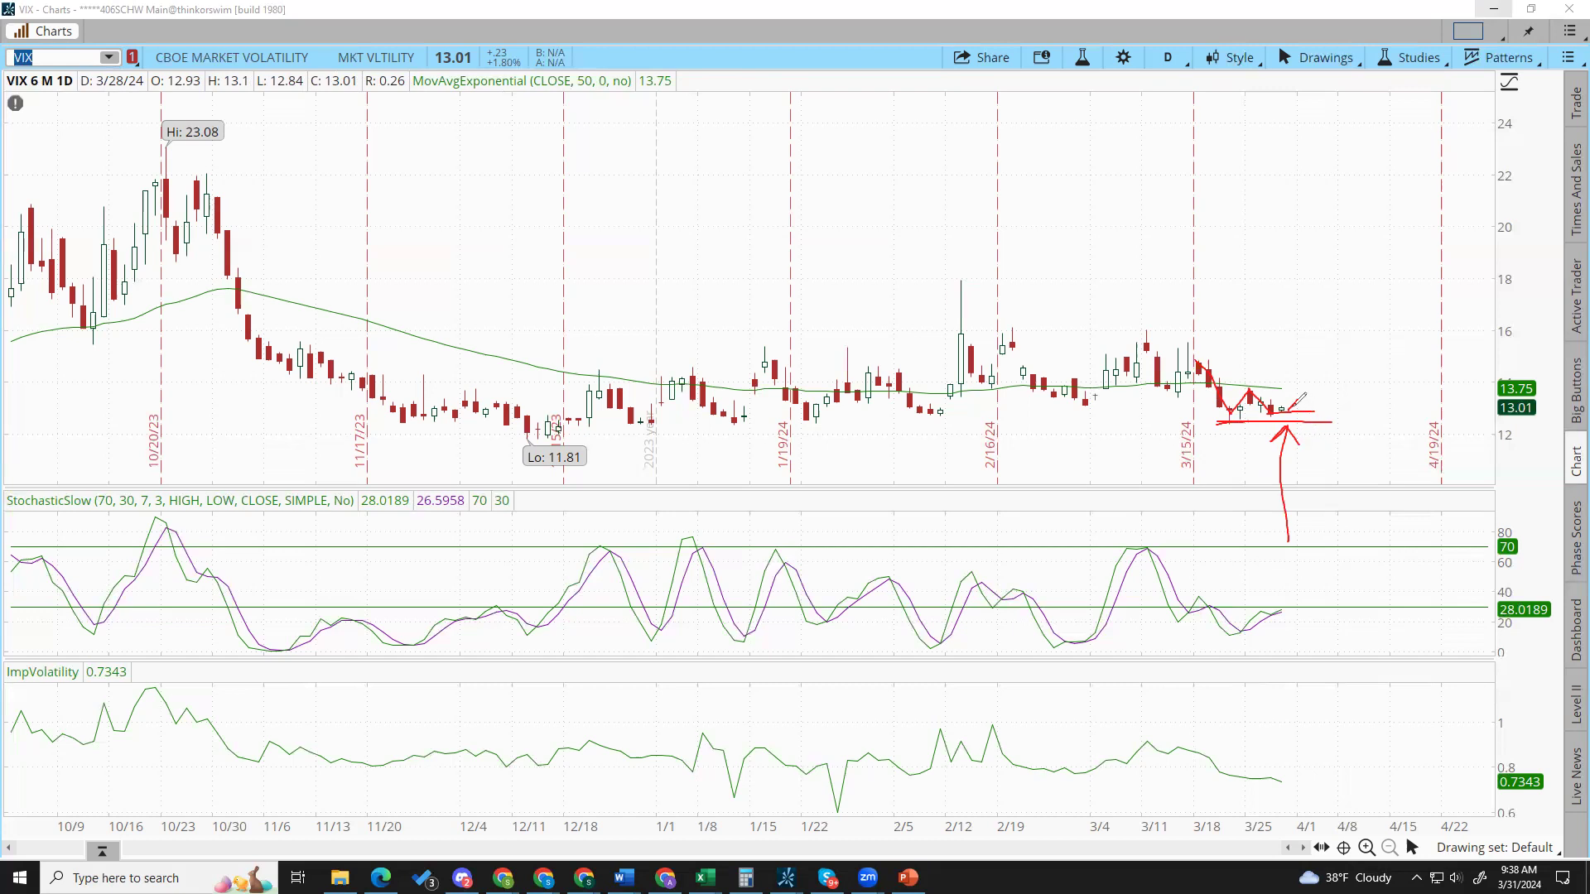
drag(1297, 396, 1300, 395)
drag(1132, 339, 1484, 337)
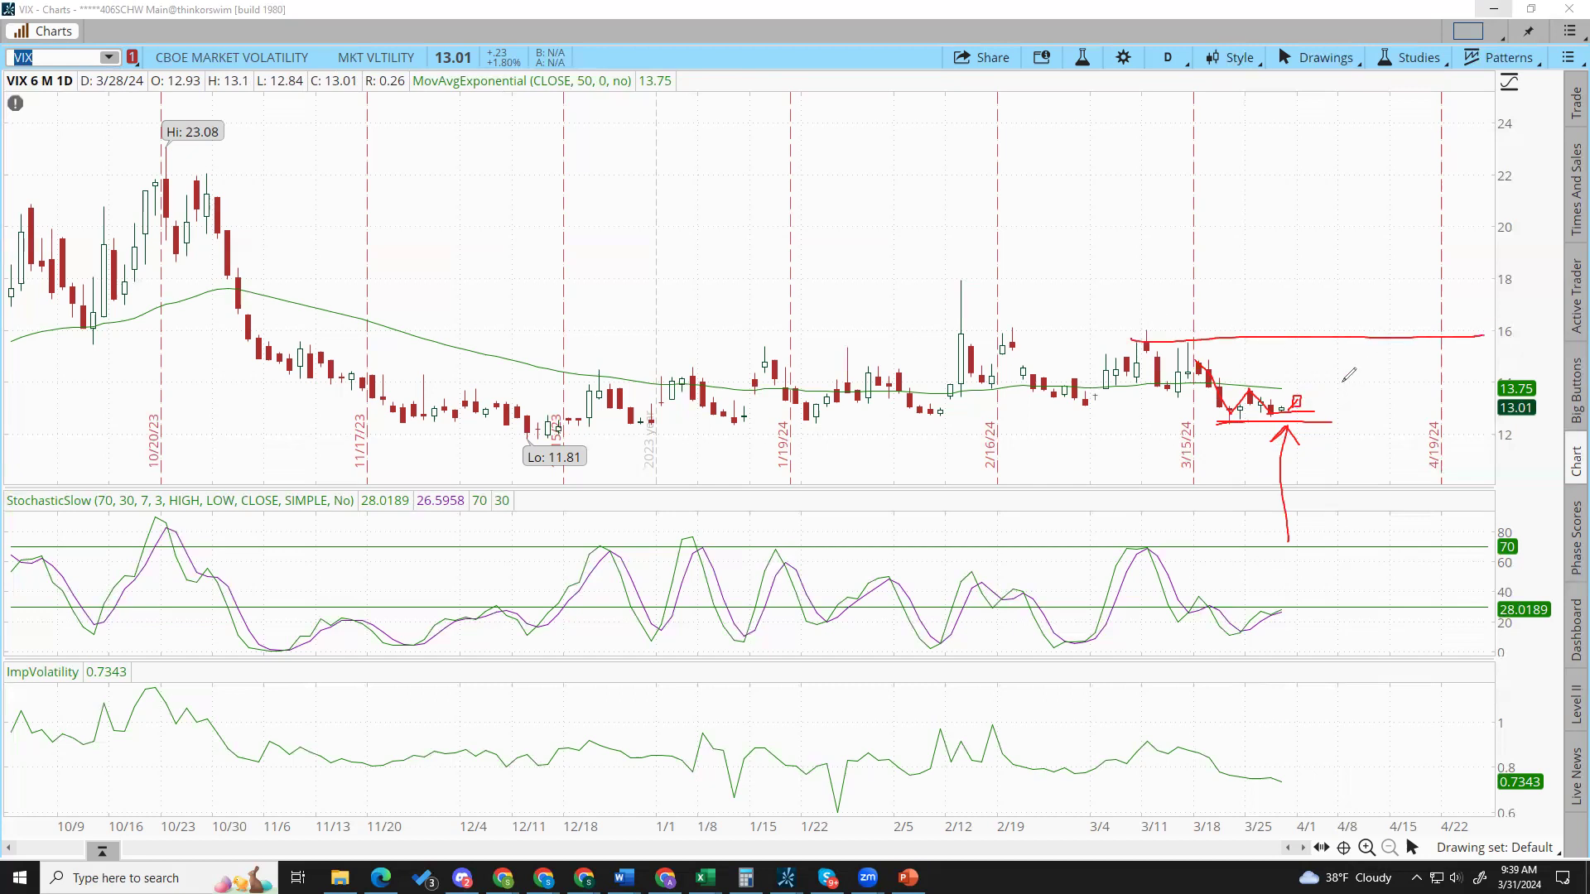
drag(1296, 399, 1335, 344)
right_click(1241, 408)
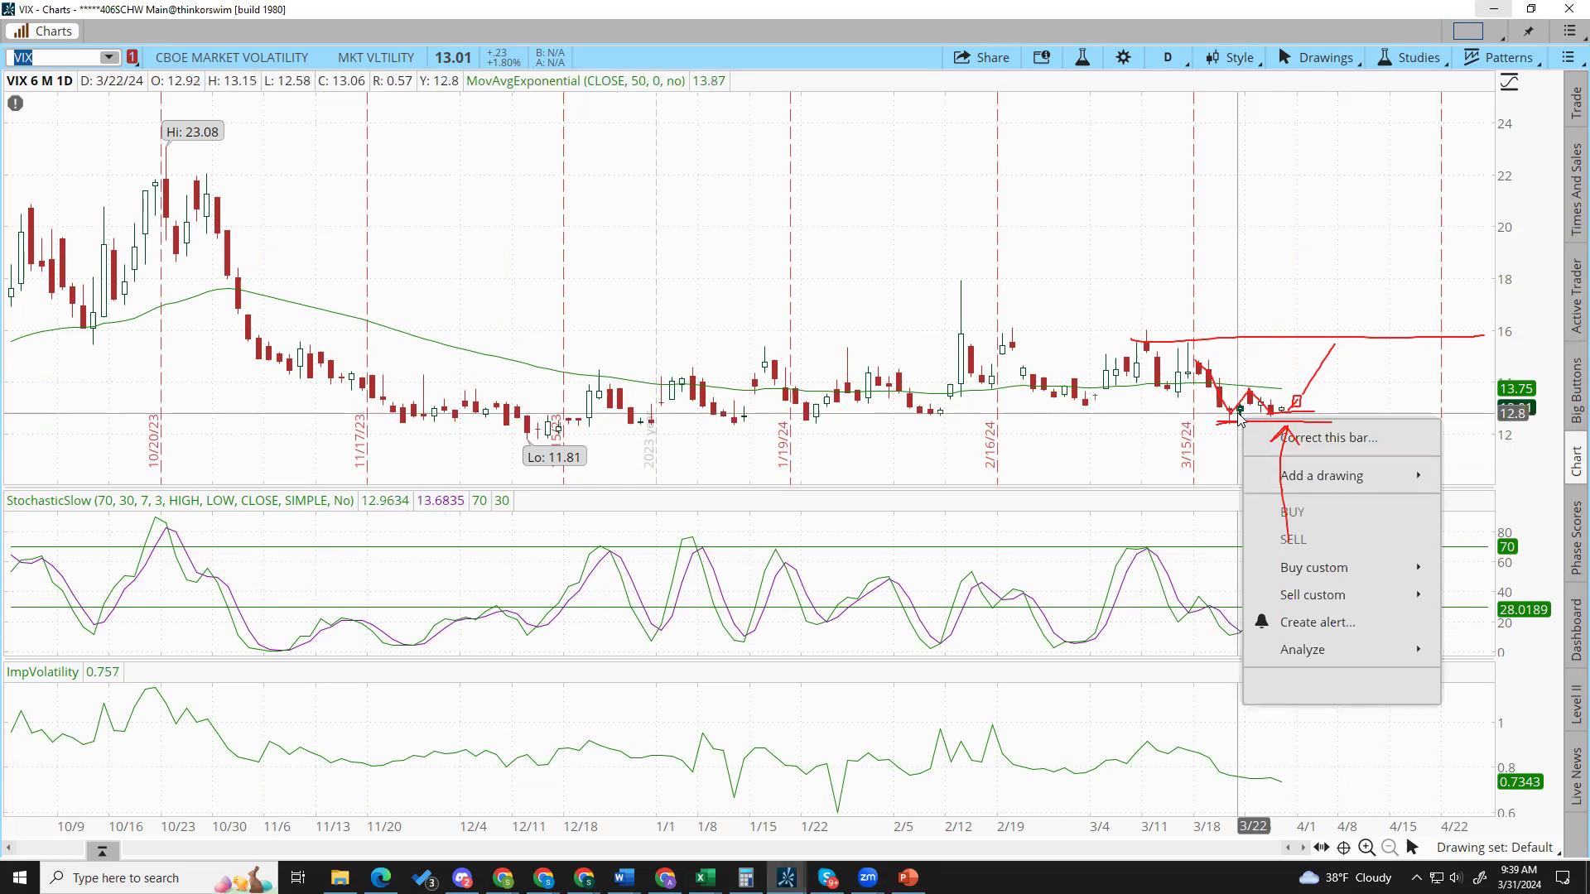
key(Escape)
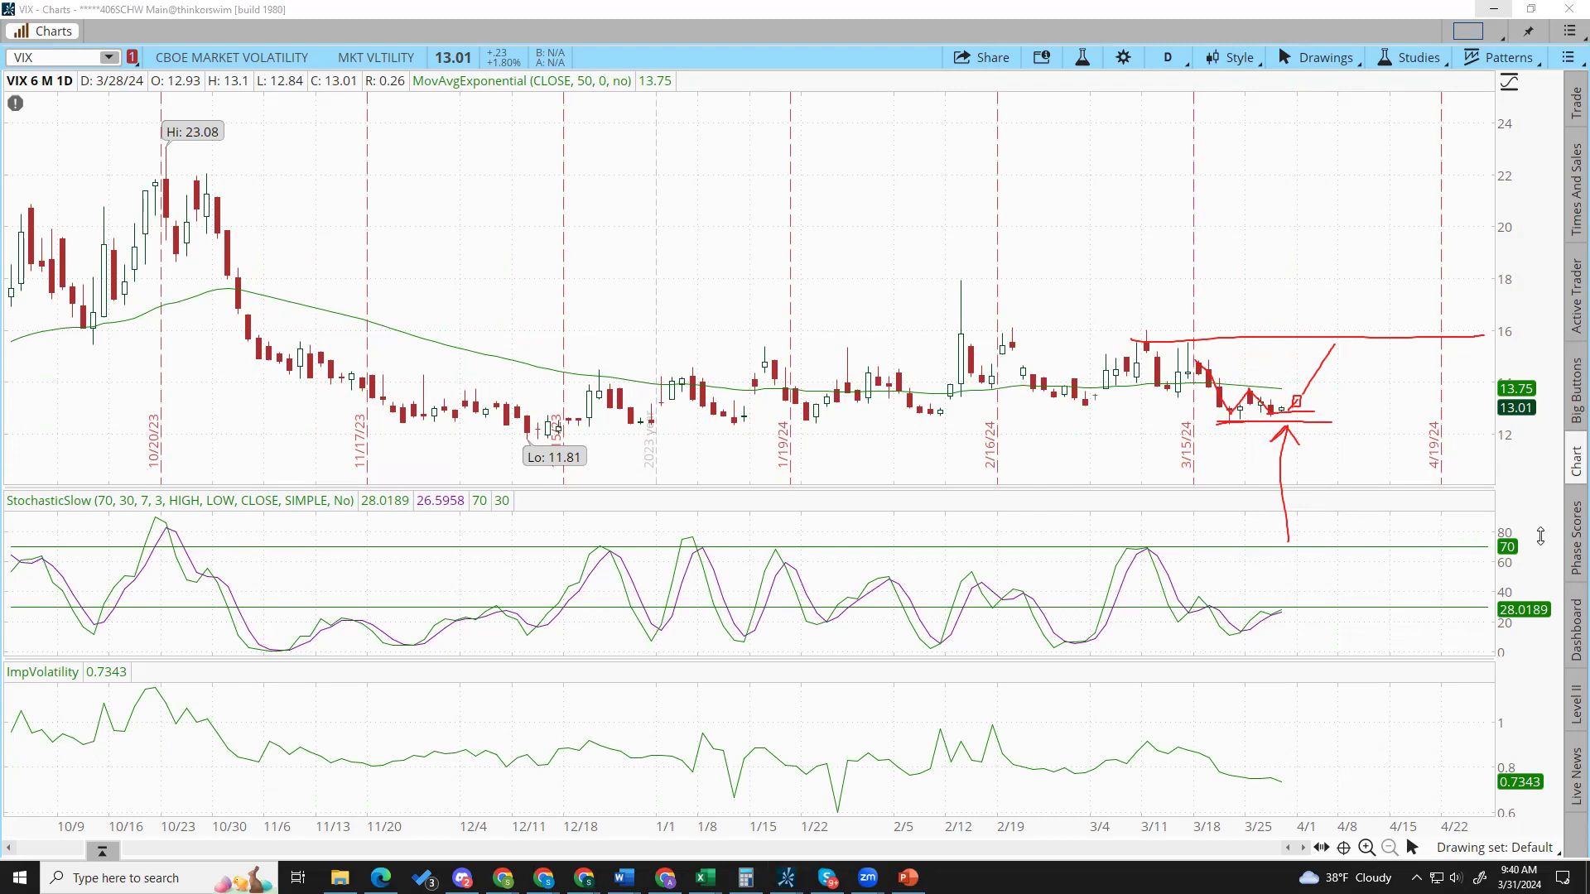
key(Escape)
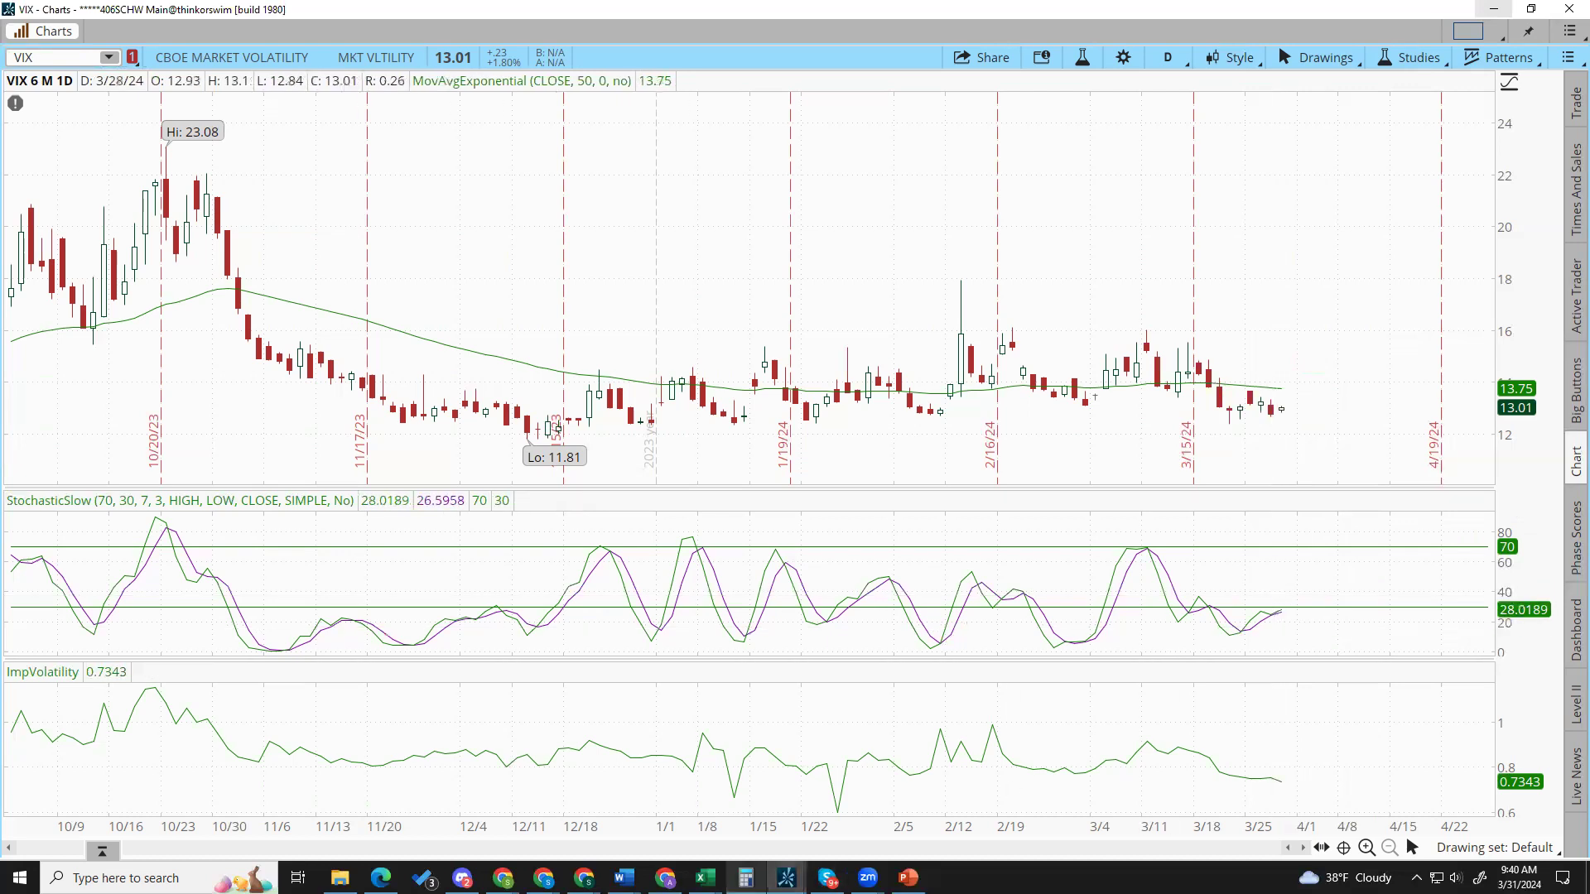
Switch to the Market Posture workbook, compare the 31-Mar and 24-Mar totals, and select the 31-Mar column from date to total.
mouse_move(745, 876)
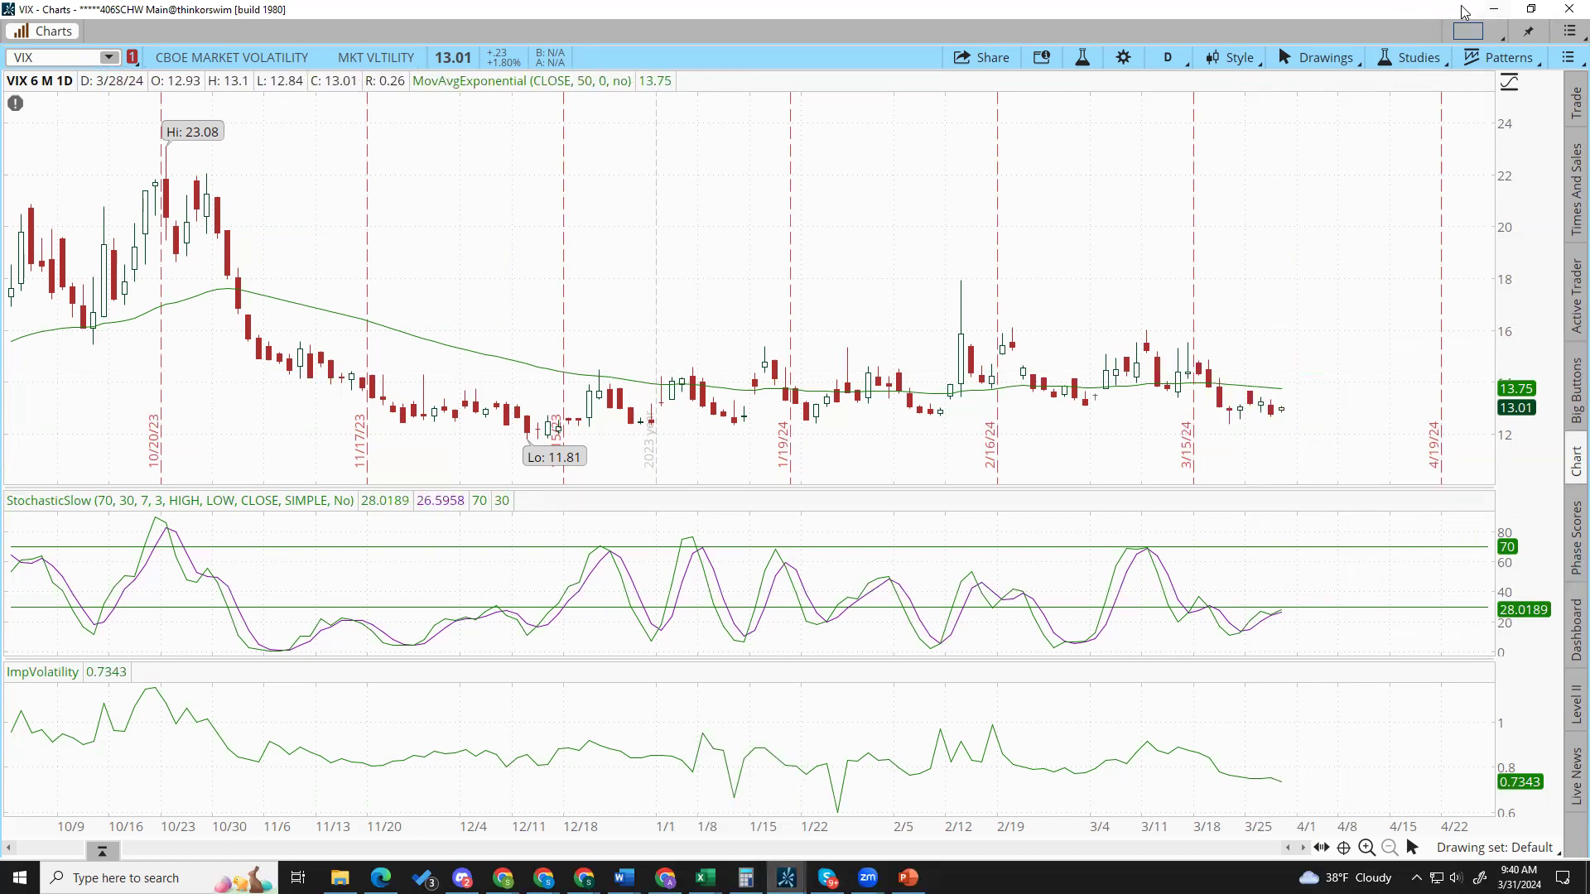
click(1497, 10)
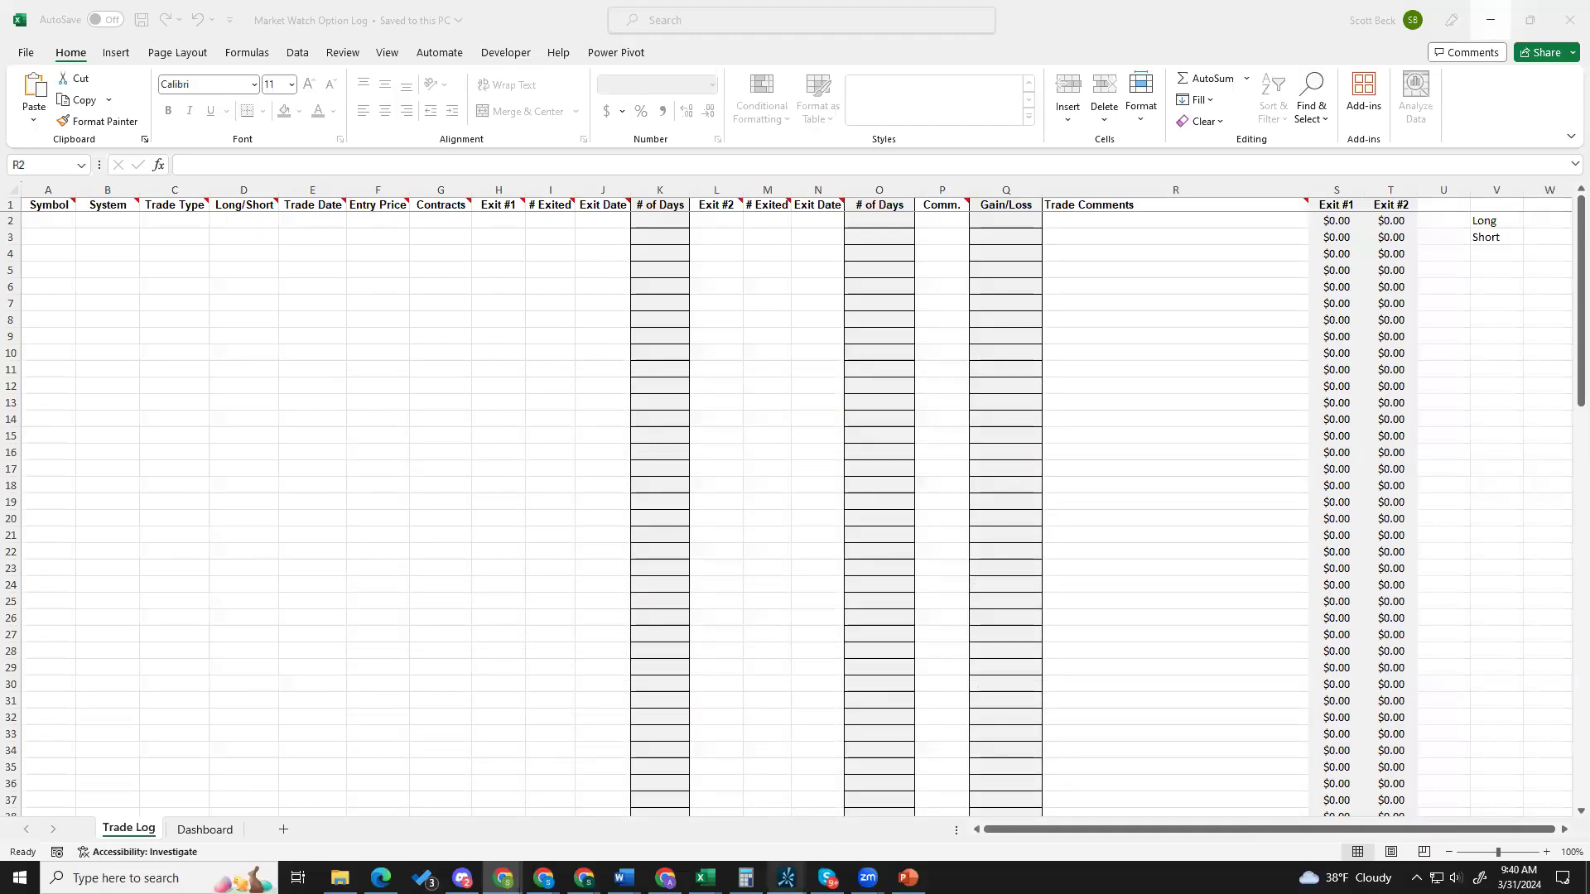
mouse_move(705, 876)
click(590, 808)
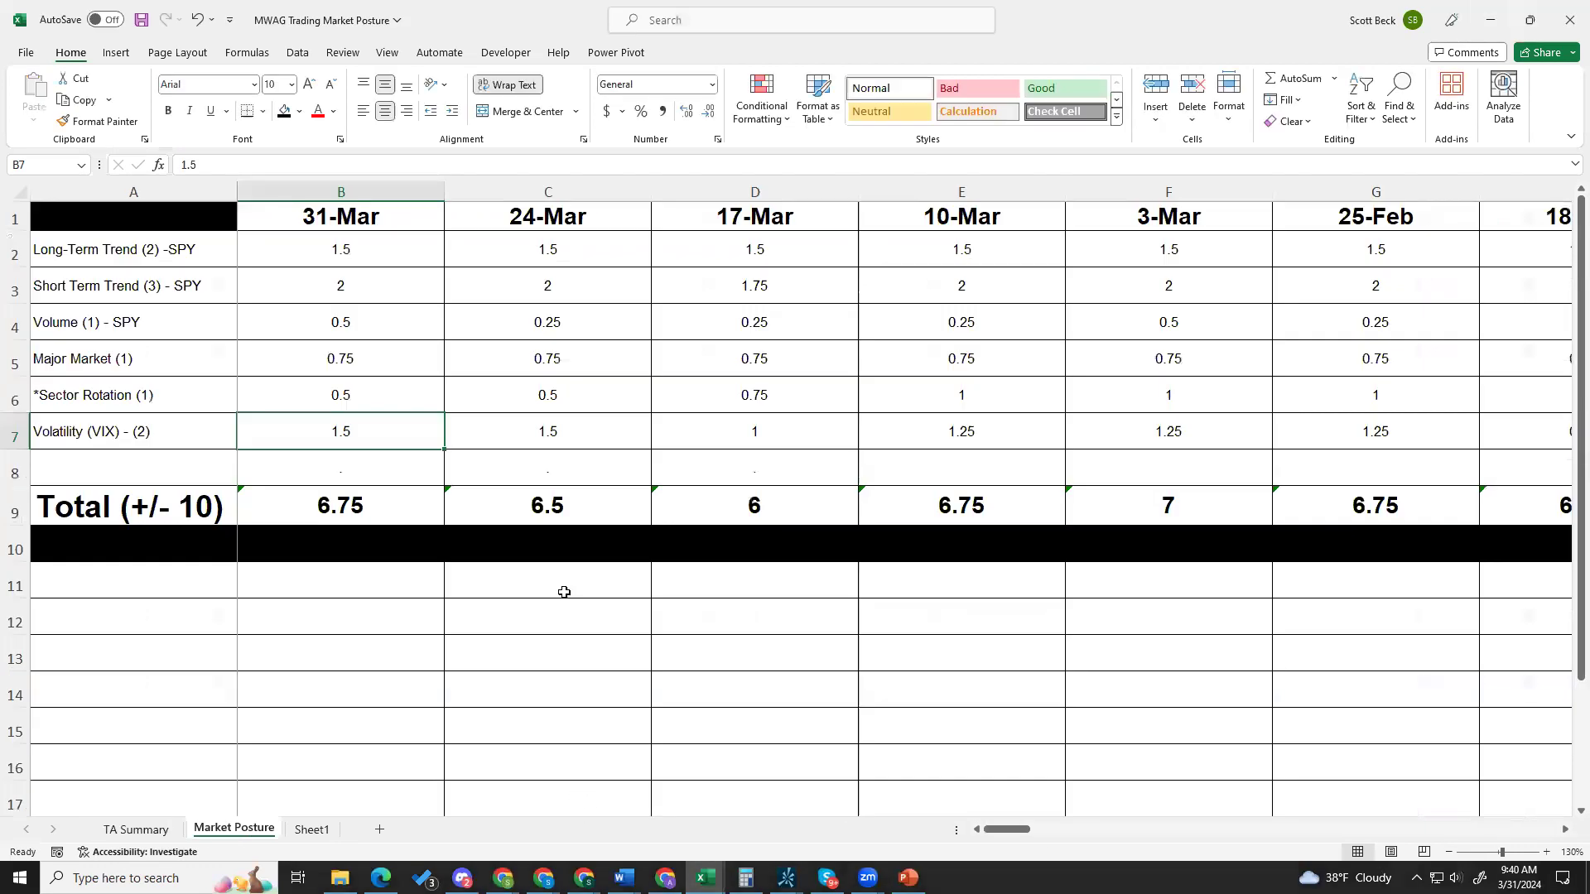
click(348, 500)
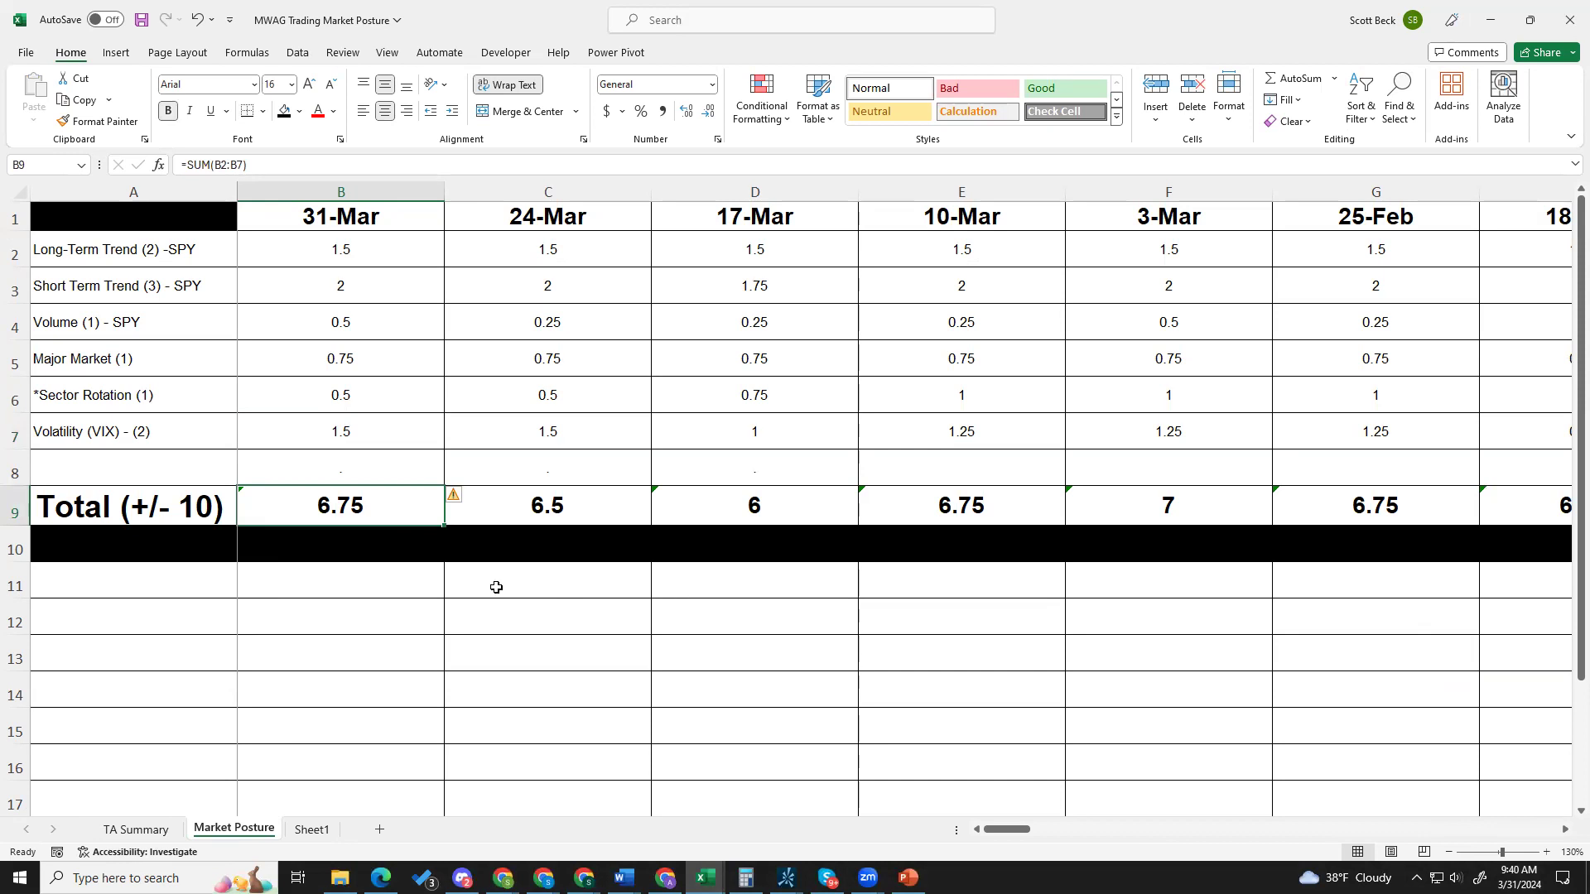
click(511, 506)
click(341, 505)
drag(341, 220, 341, 507)
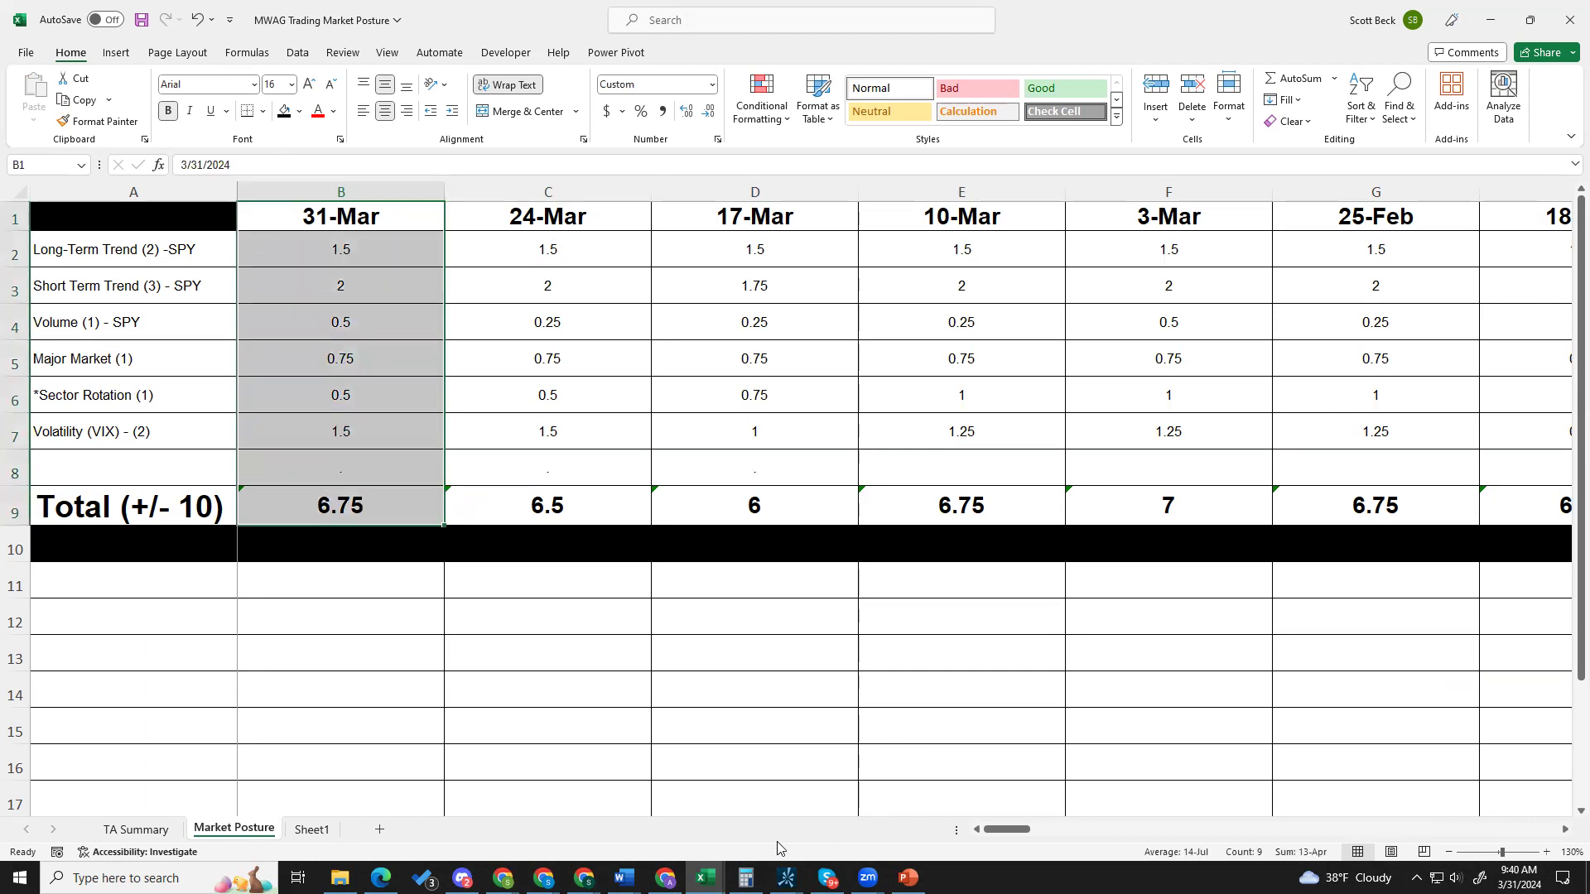
Open the MarketWatch U.S. Economic Calendar in the browser and highlight the Job openings row for Tuesday, April 2.
click(503, 878)
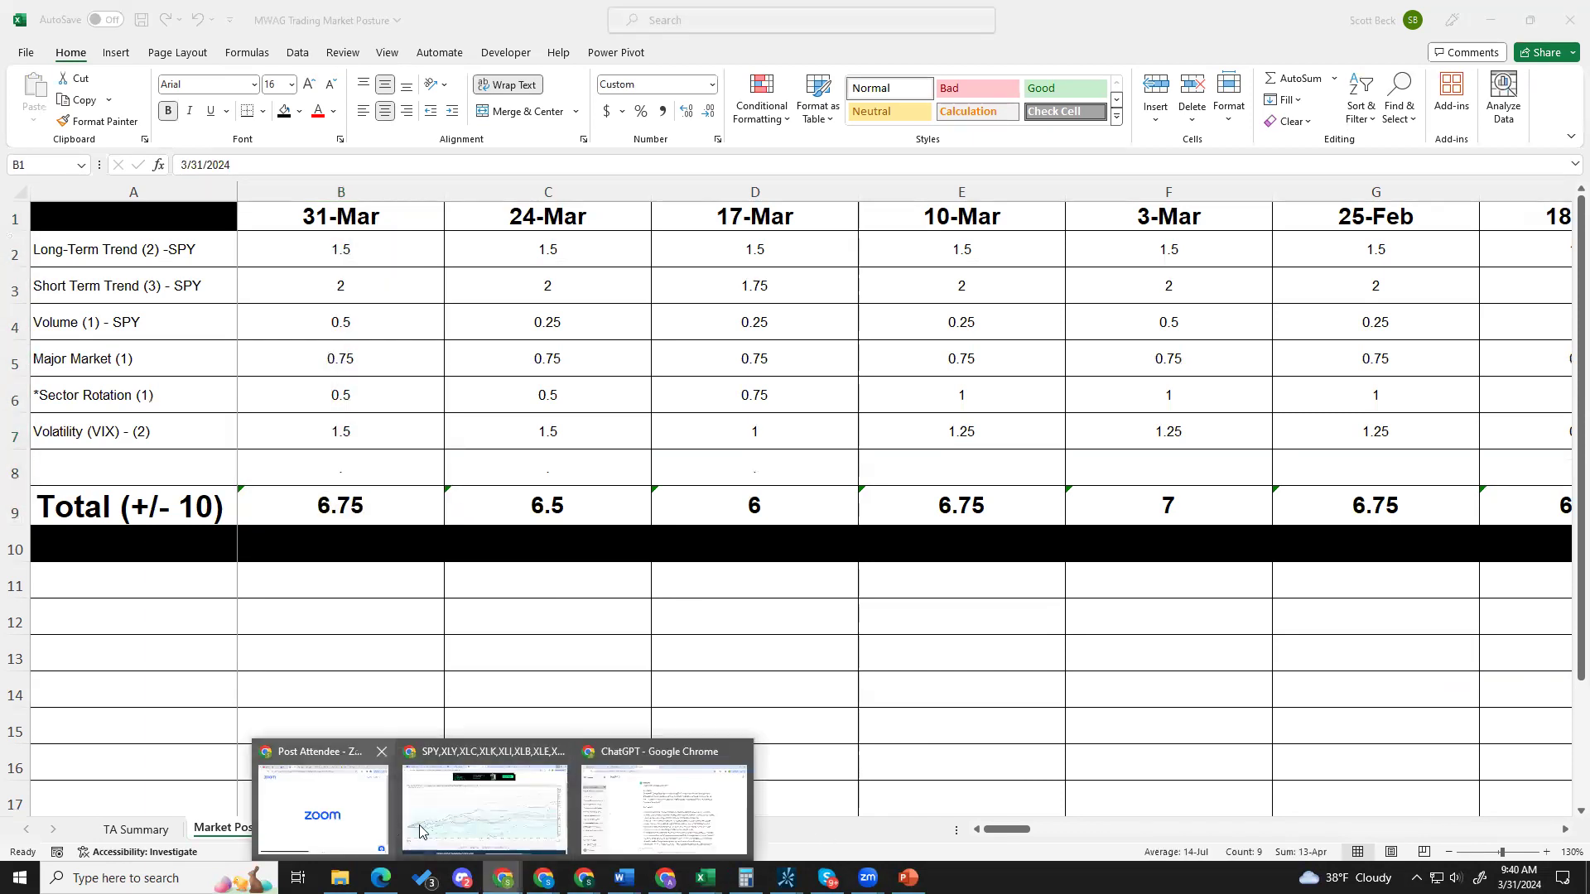
click(462, 815)
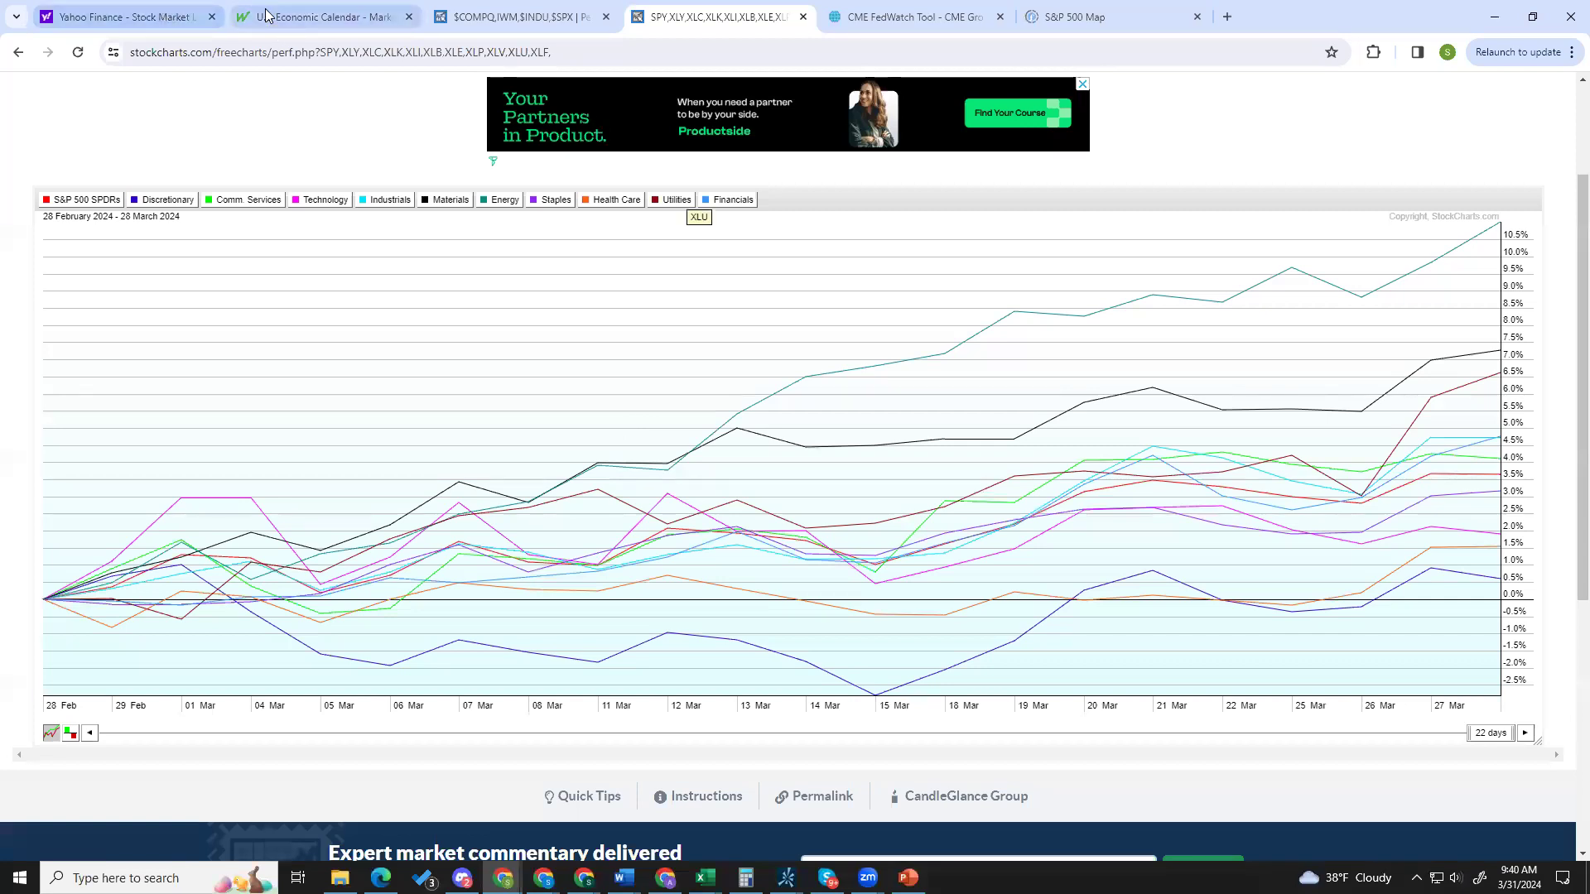
click(323, 17)
scroll(1037, 489, up, 2)
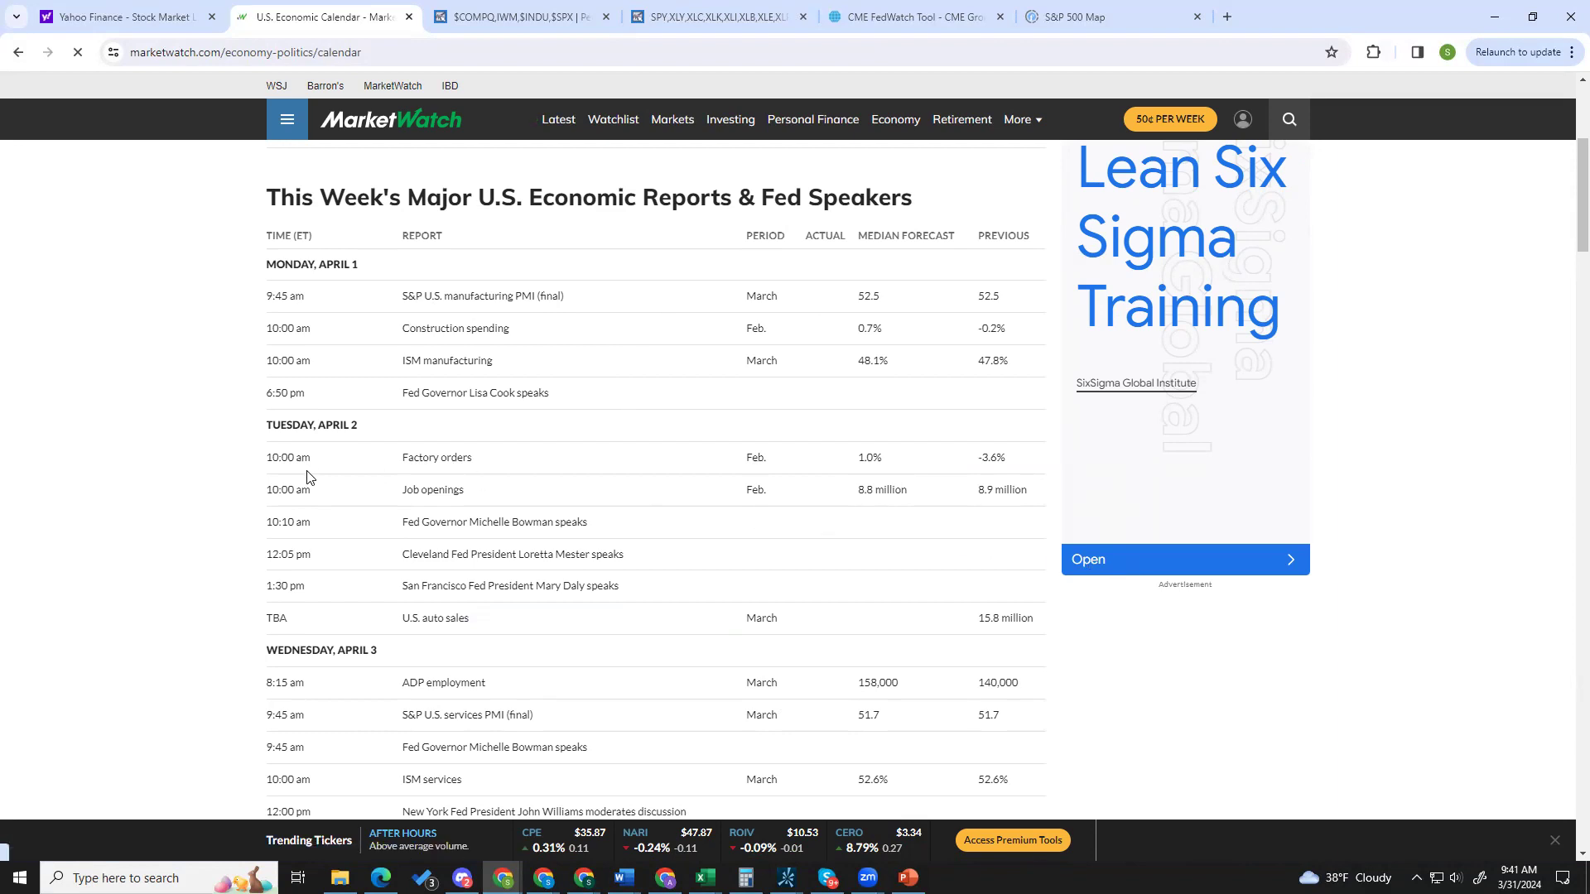
drag(1037, 495, 859, 497)
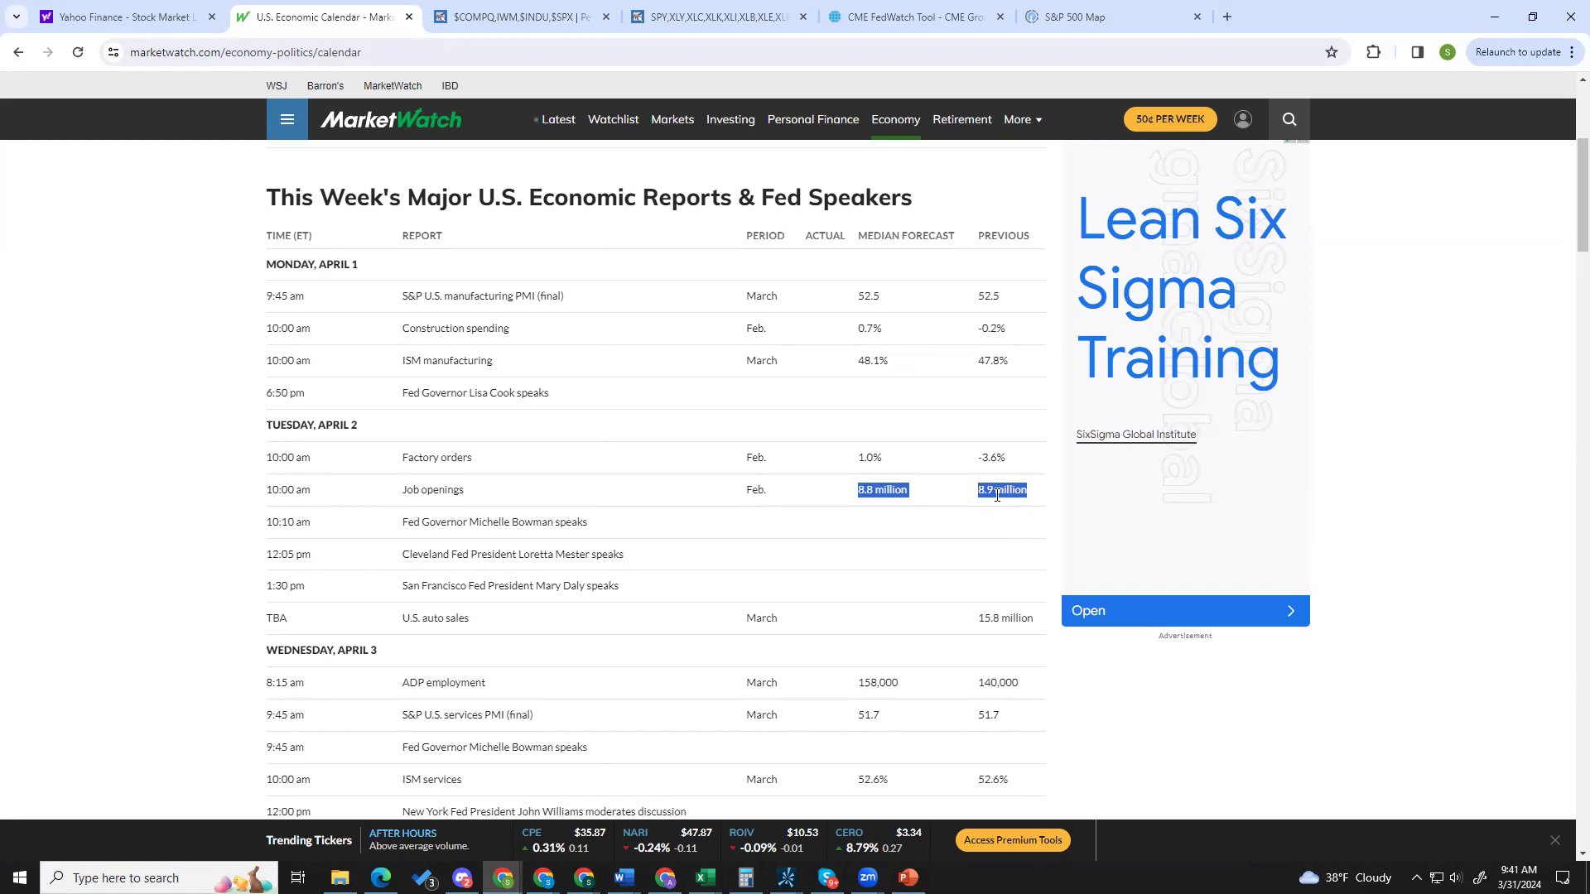
drag(908, 489, 907, 505)
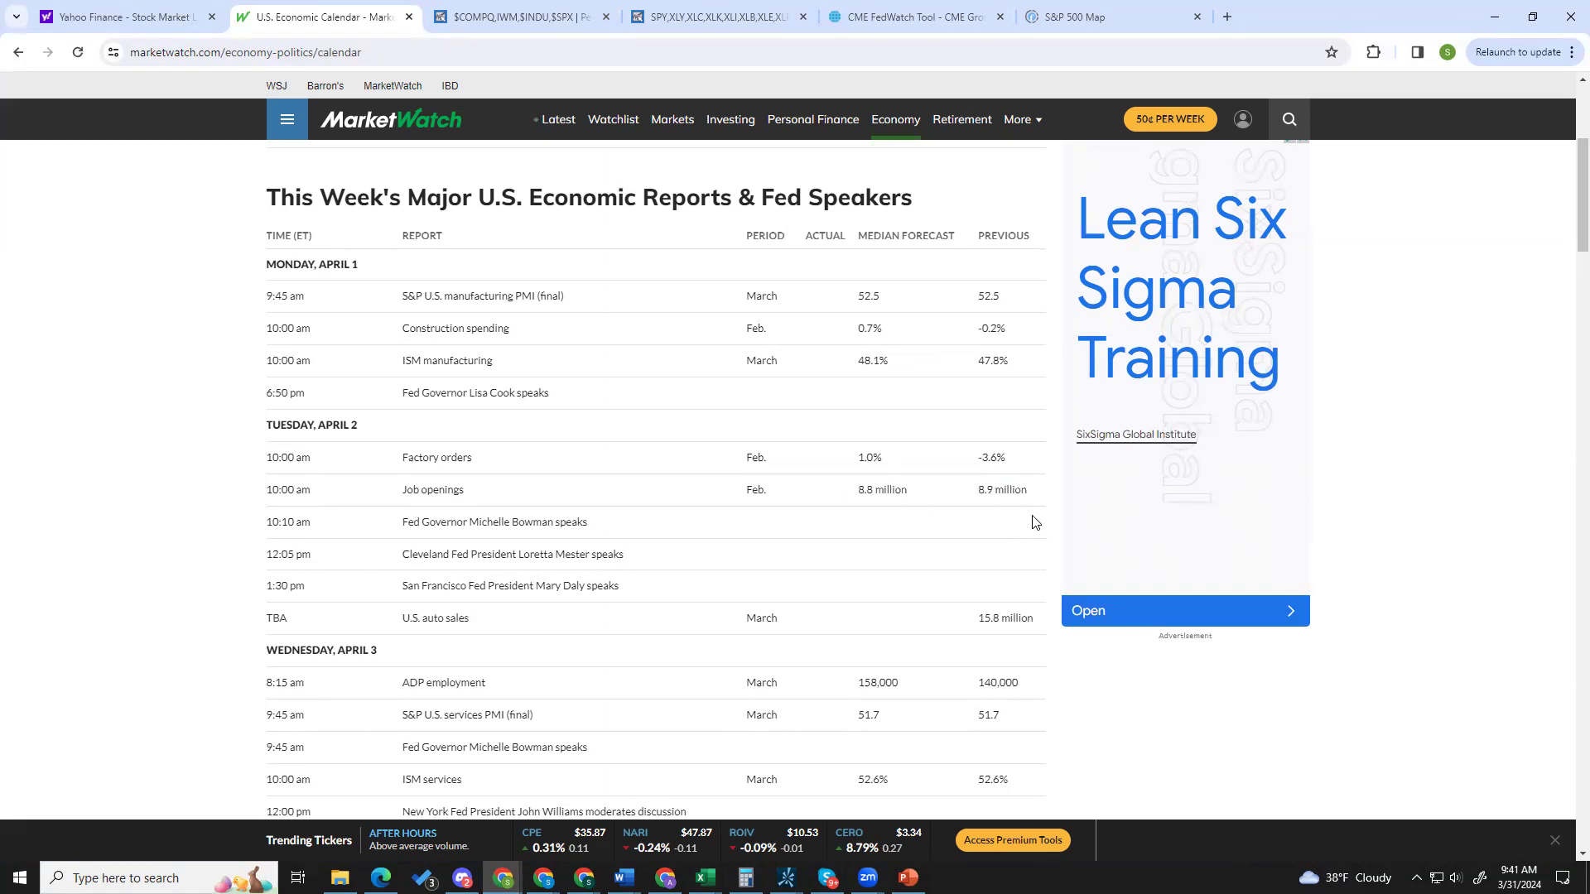
double_click(886, 491)
click(911, 495)
drag(1028, 494, 269, 494)
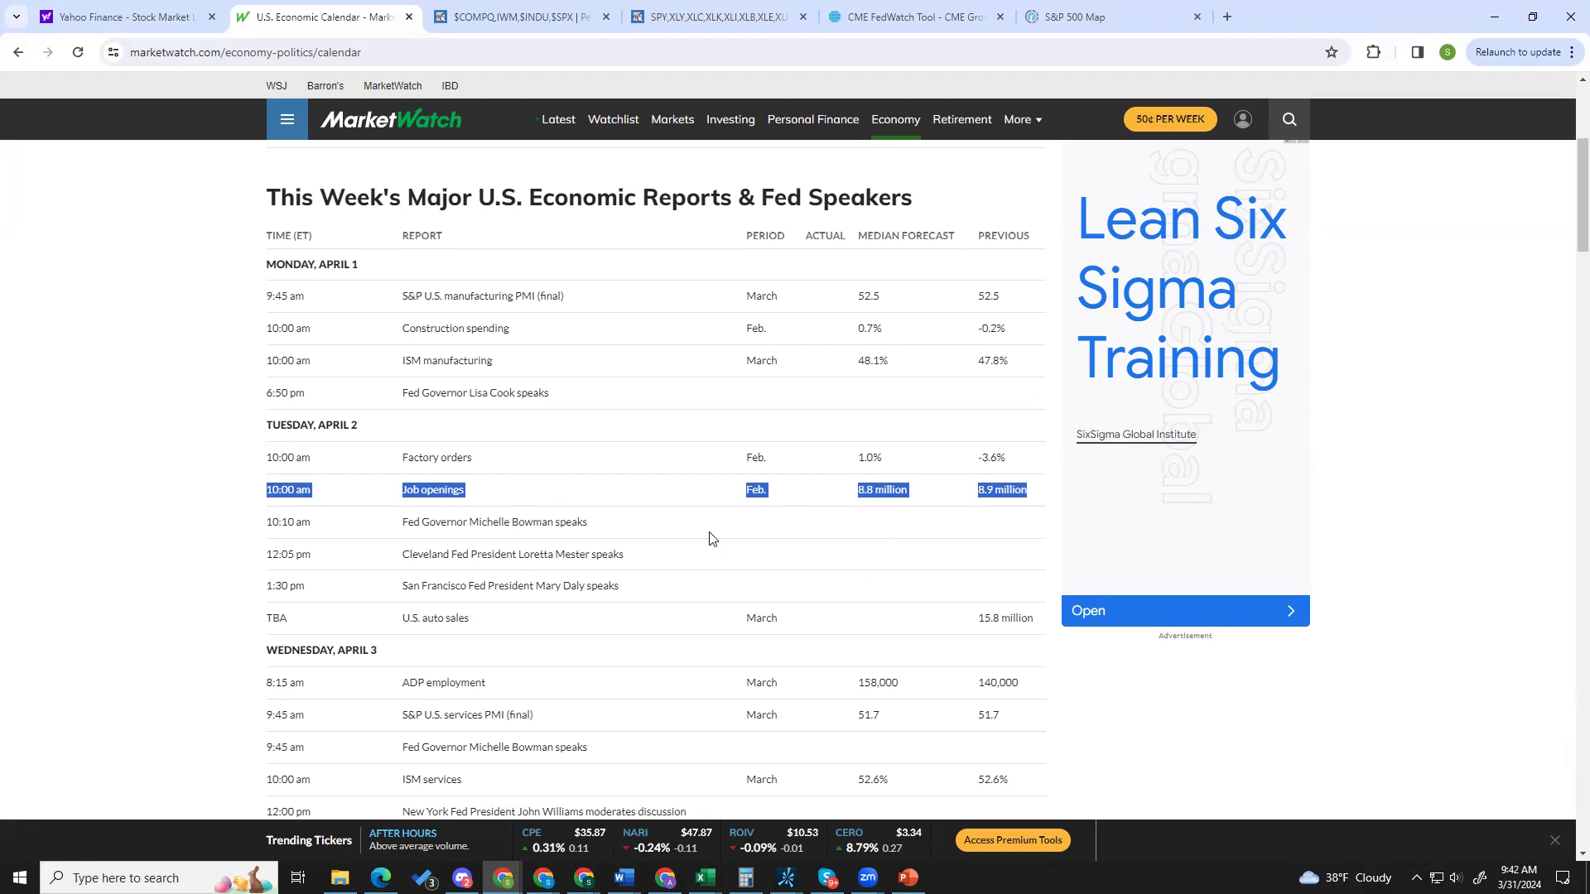
Highlight the median forecast and previous figures for ADP employment on Wednesday, April 3.
scroll(713, 539, down, 2)
drag(1030, 521, 856, 523)
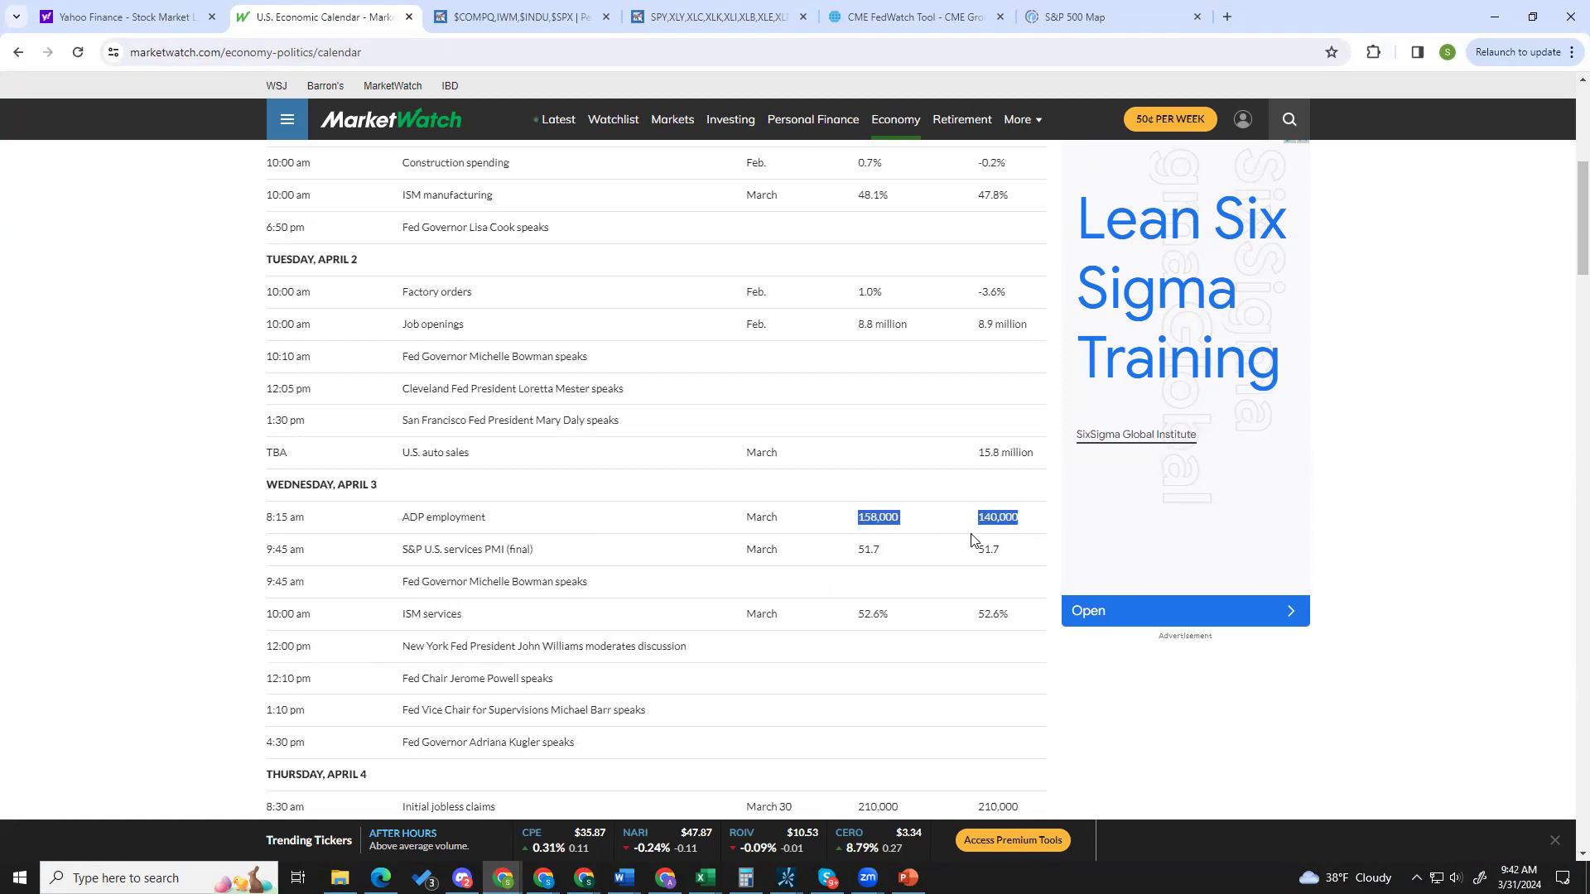
scroll(1004, 532, up, 2)
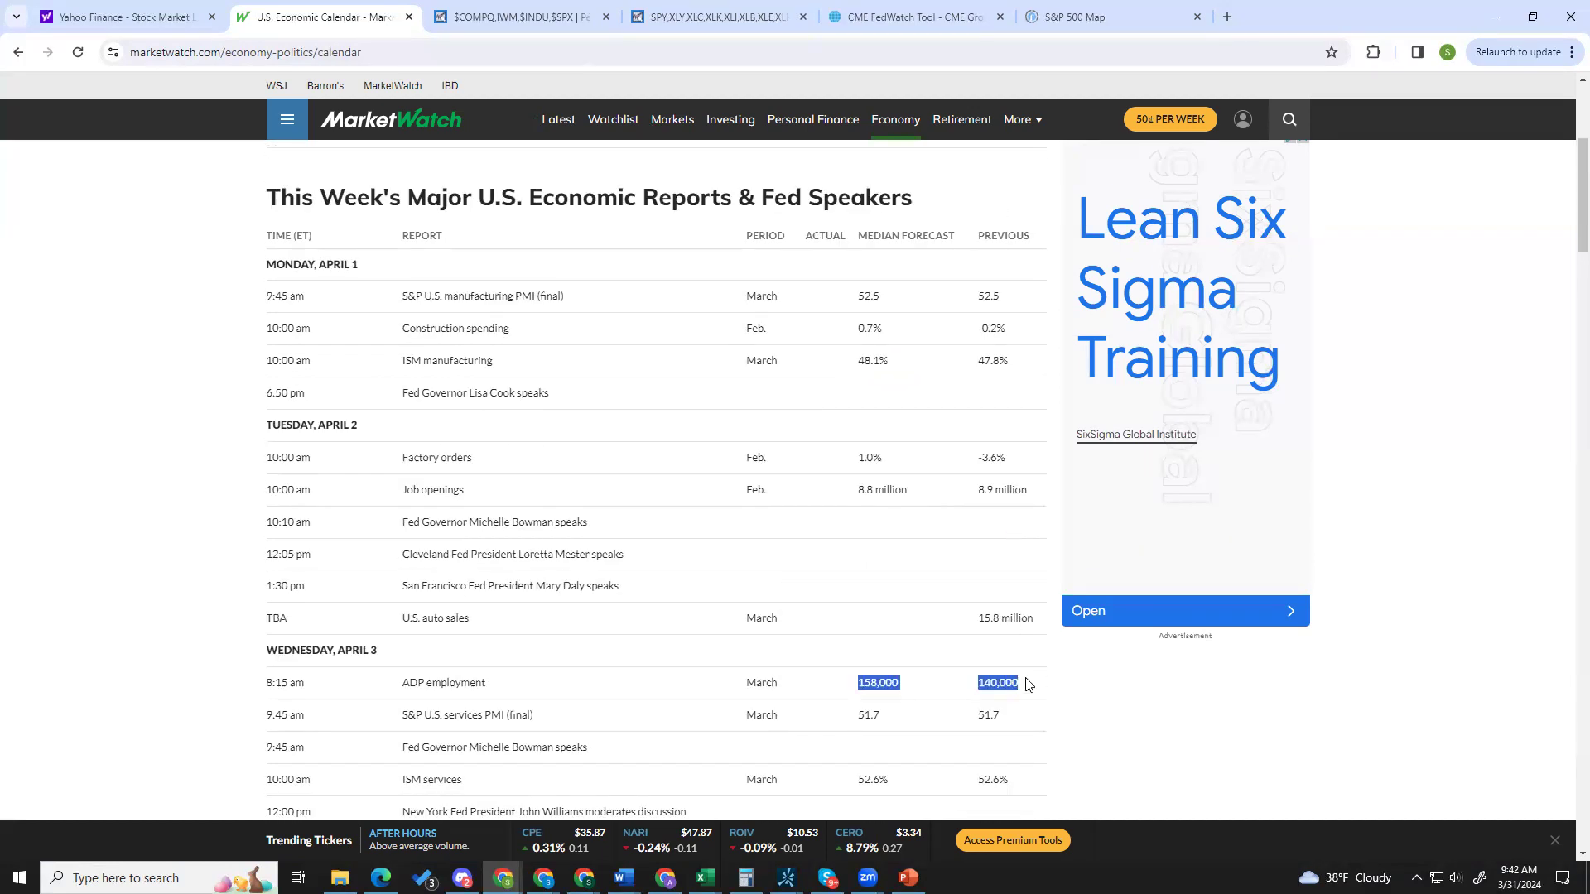
Highlight the median forecast and previous figures for ADP employment, followed by those for job openings.
drag(912, 690, 858, 699)
click(858, 700)
drag(1017, 687, 745, 691)
drag(1022, 492, 806, 502)
Highlight the Fed Chair Jerome Powell speech entry on Wednesday, April 3.
scroll(1094, 594, down, 4)
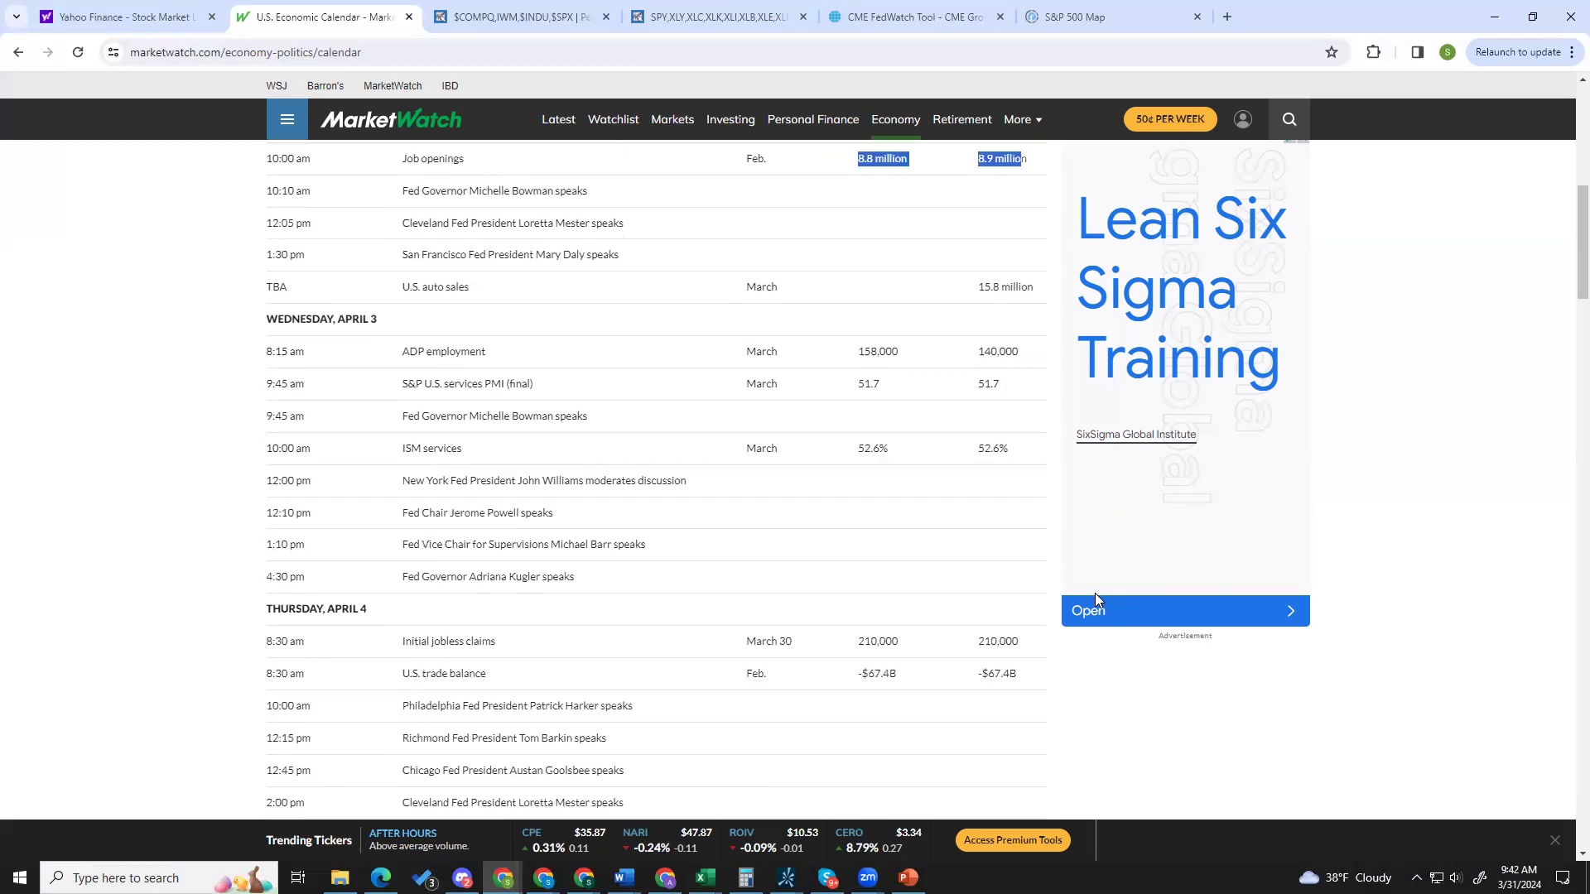
scroll(1095, 593, up, 2)
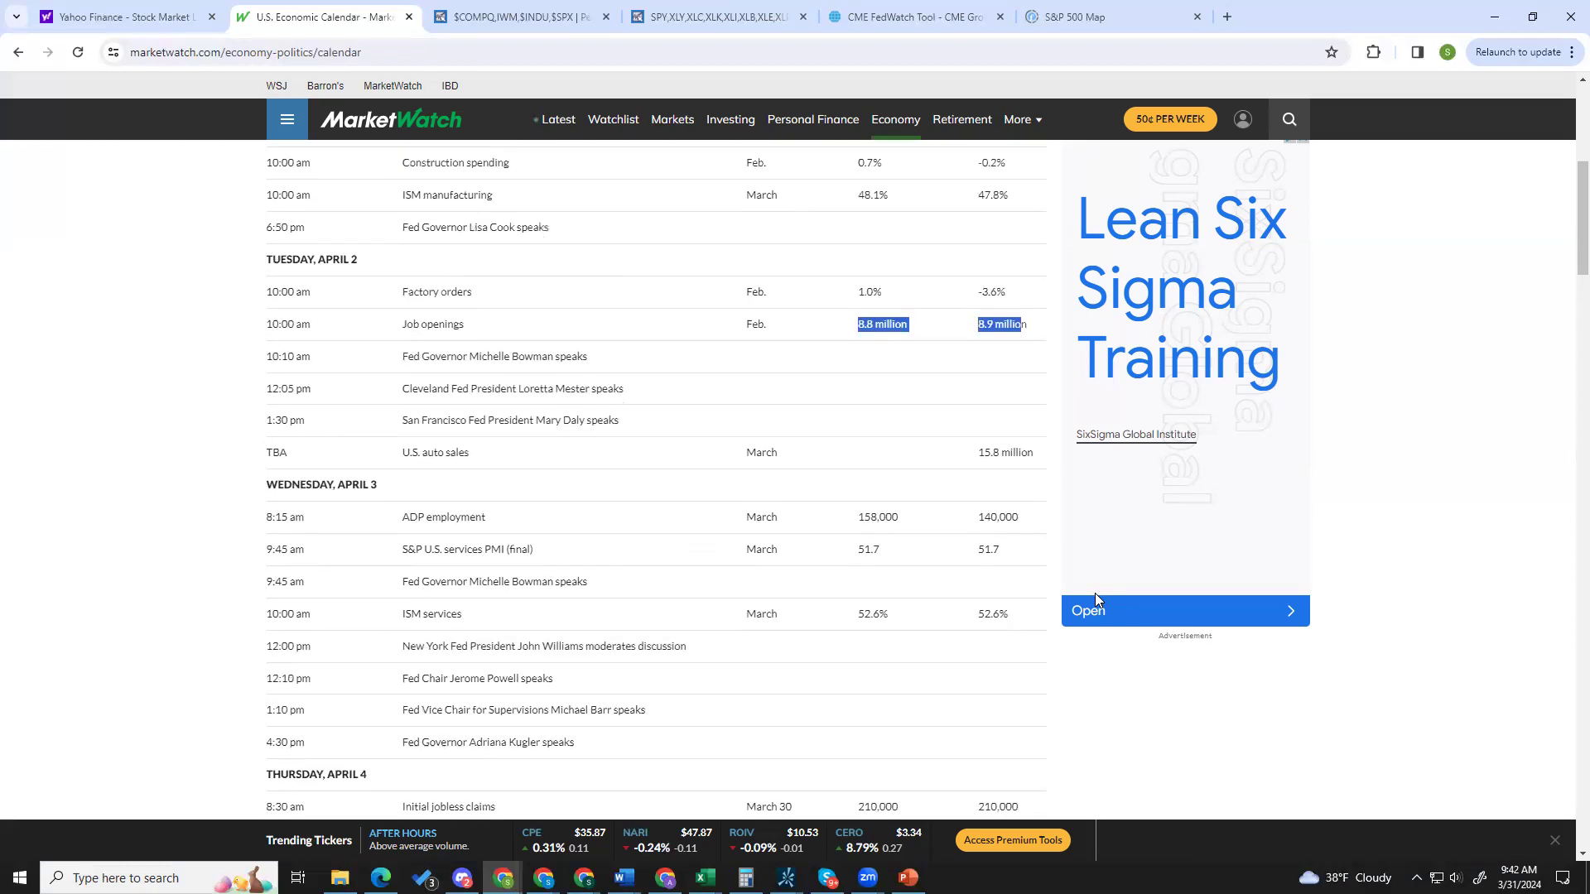
click(1031, 698)
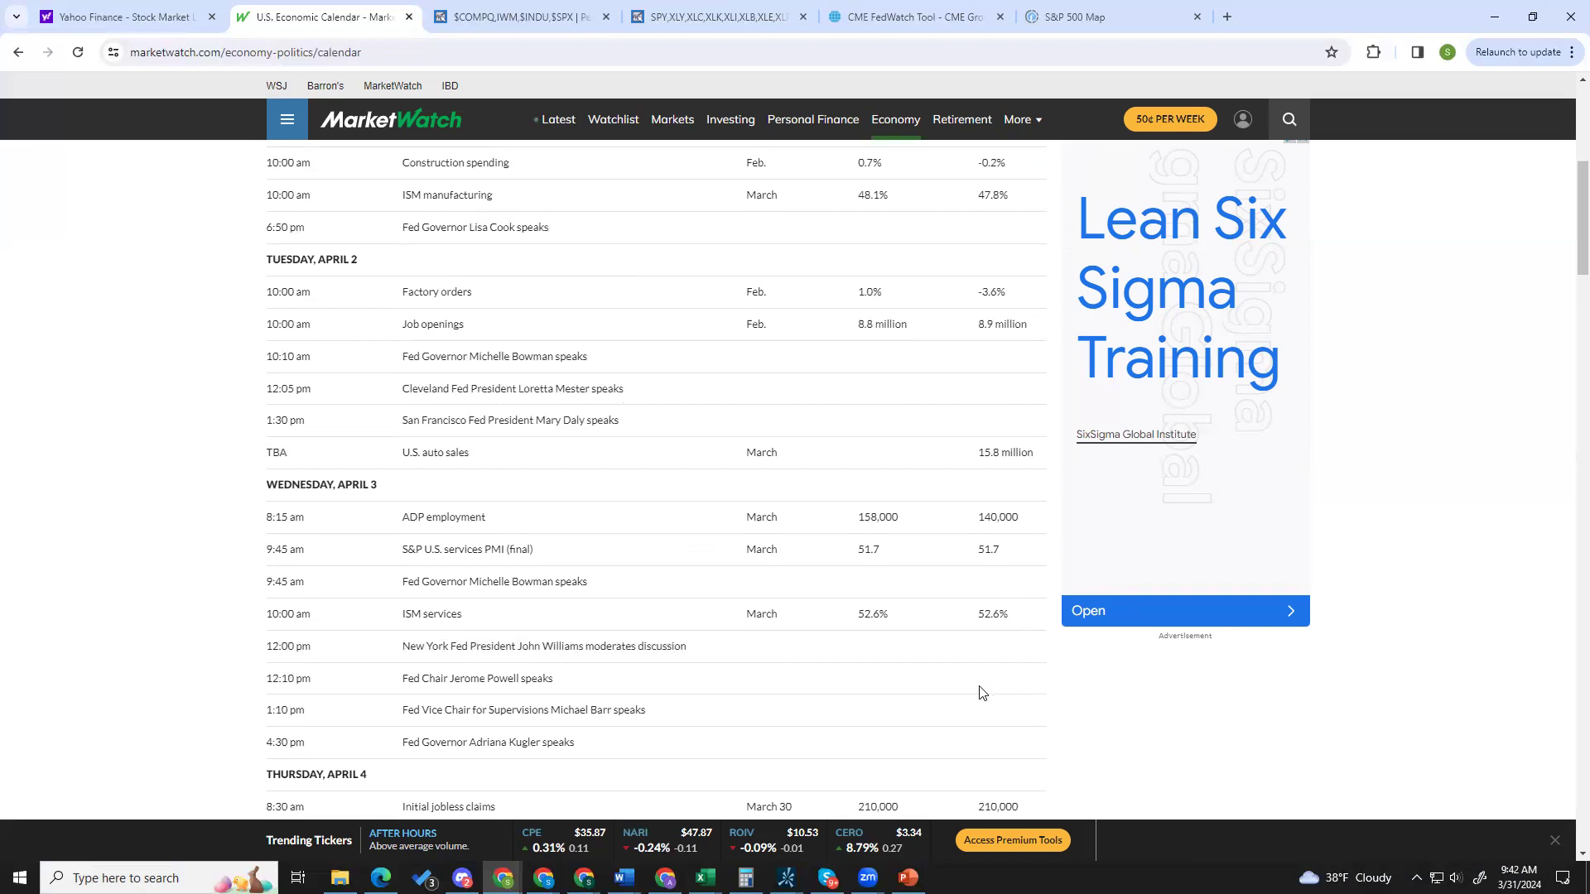
drag(563, 684, 379, 675)
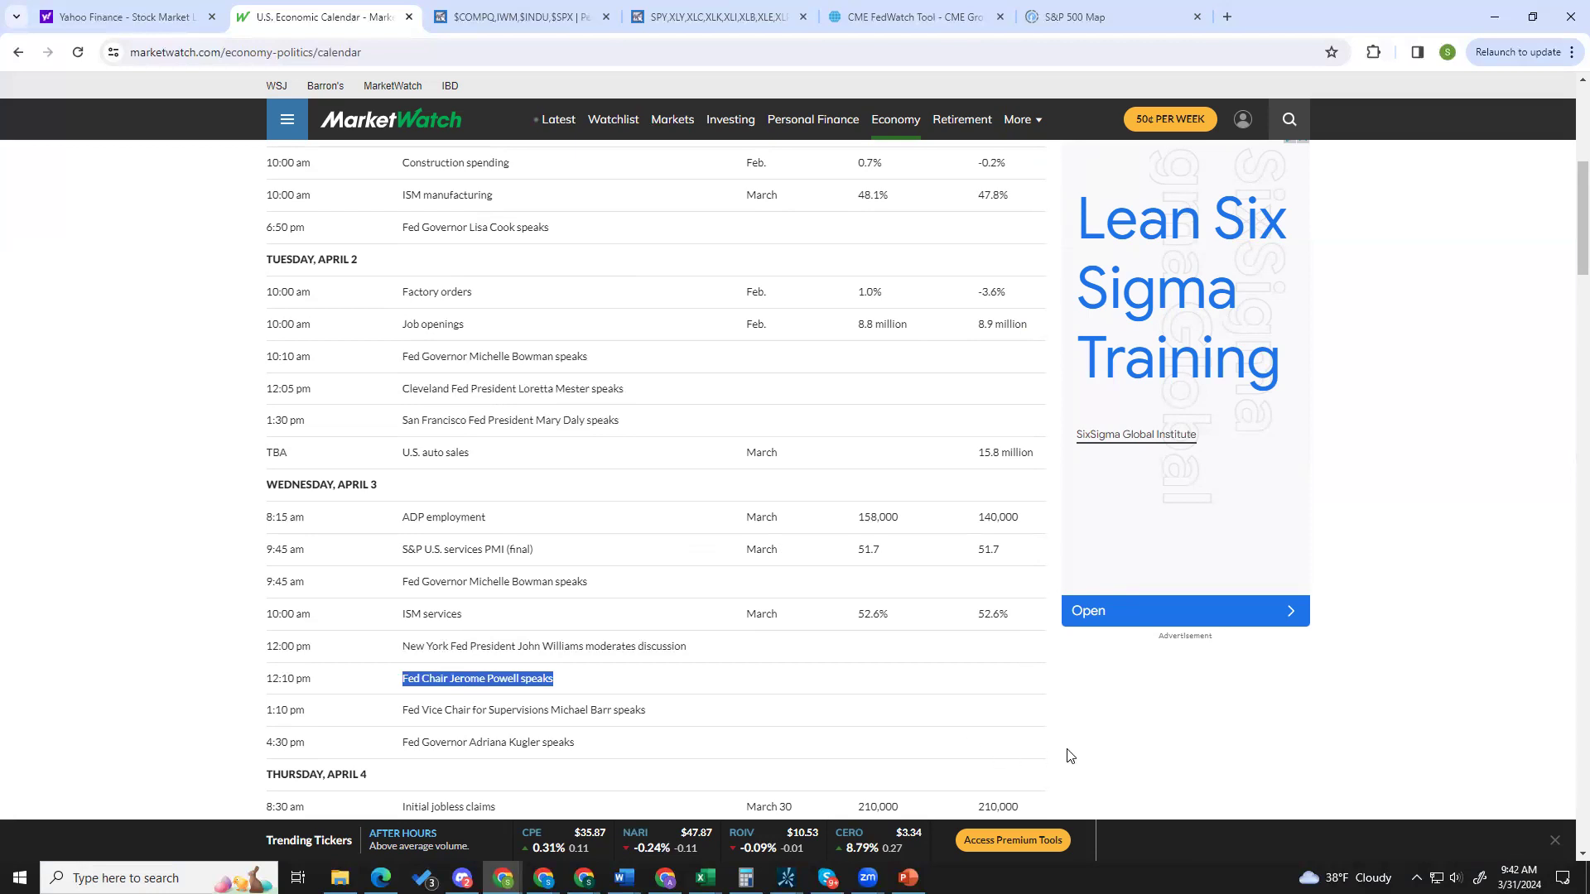
Highlight the previous and forecast U.S. nonfarm payrolls for Friday, April 5, and the previous unemployment rate.
scroll(1098, 732, down, 2)
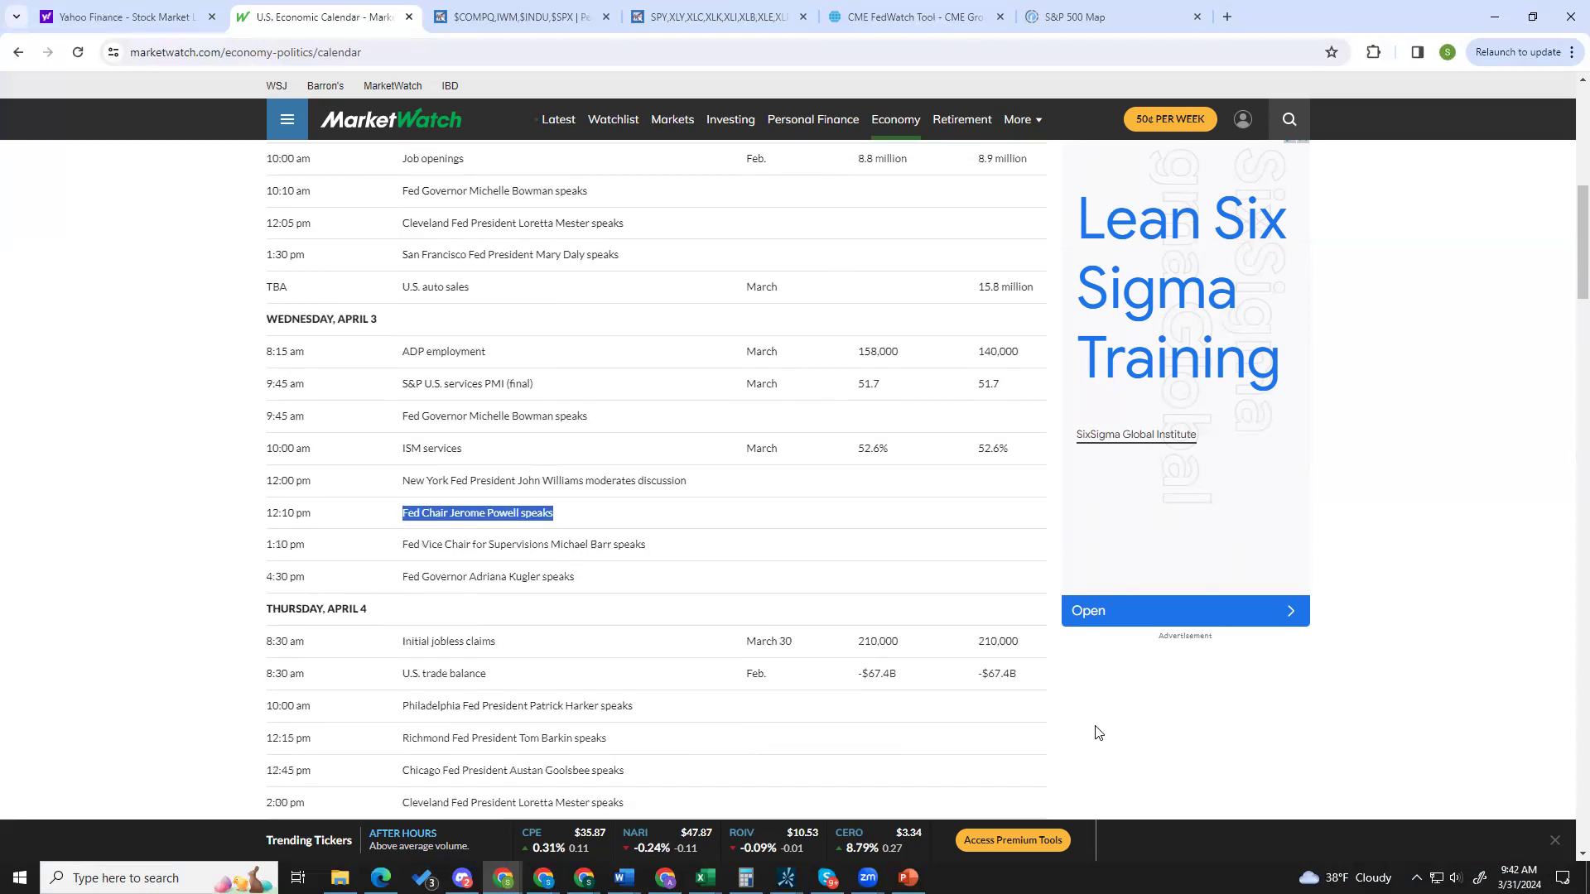
scroll(1098, 732, down, 2)
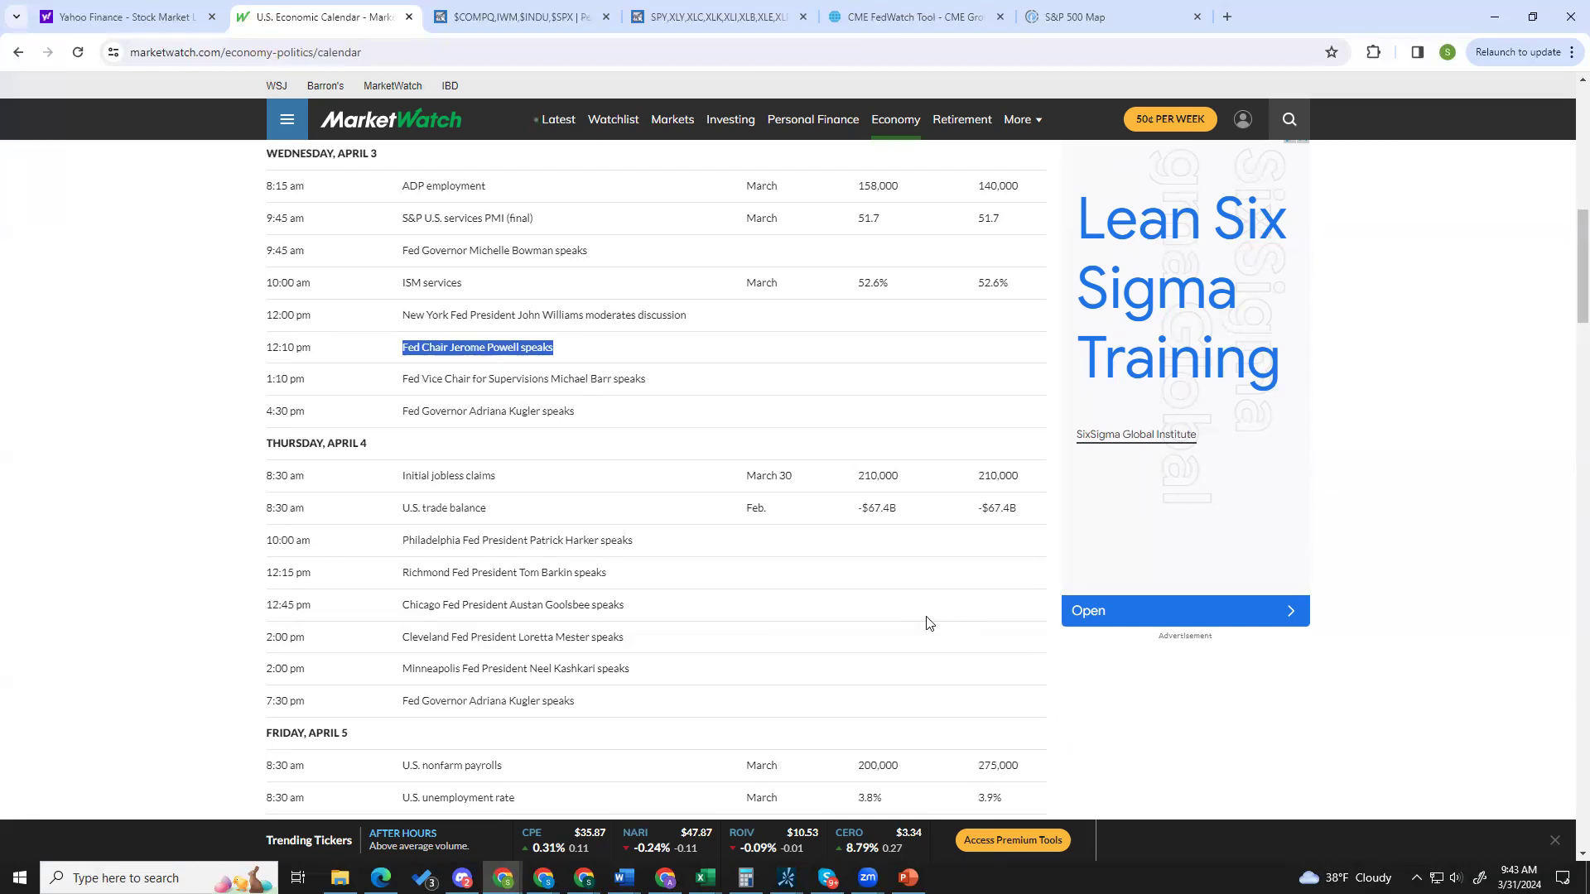
scroll(929, 623, down, 2)
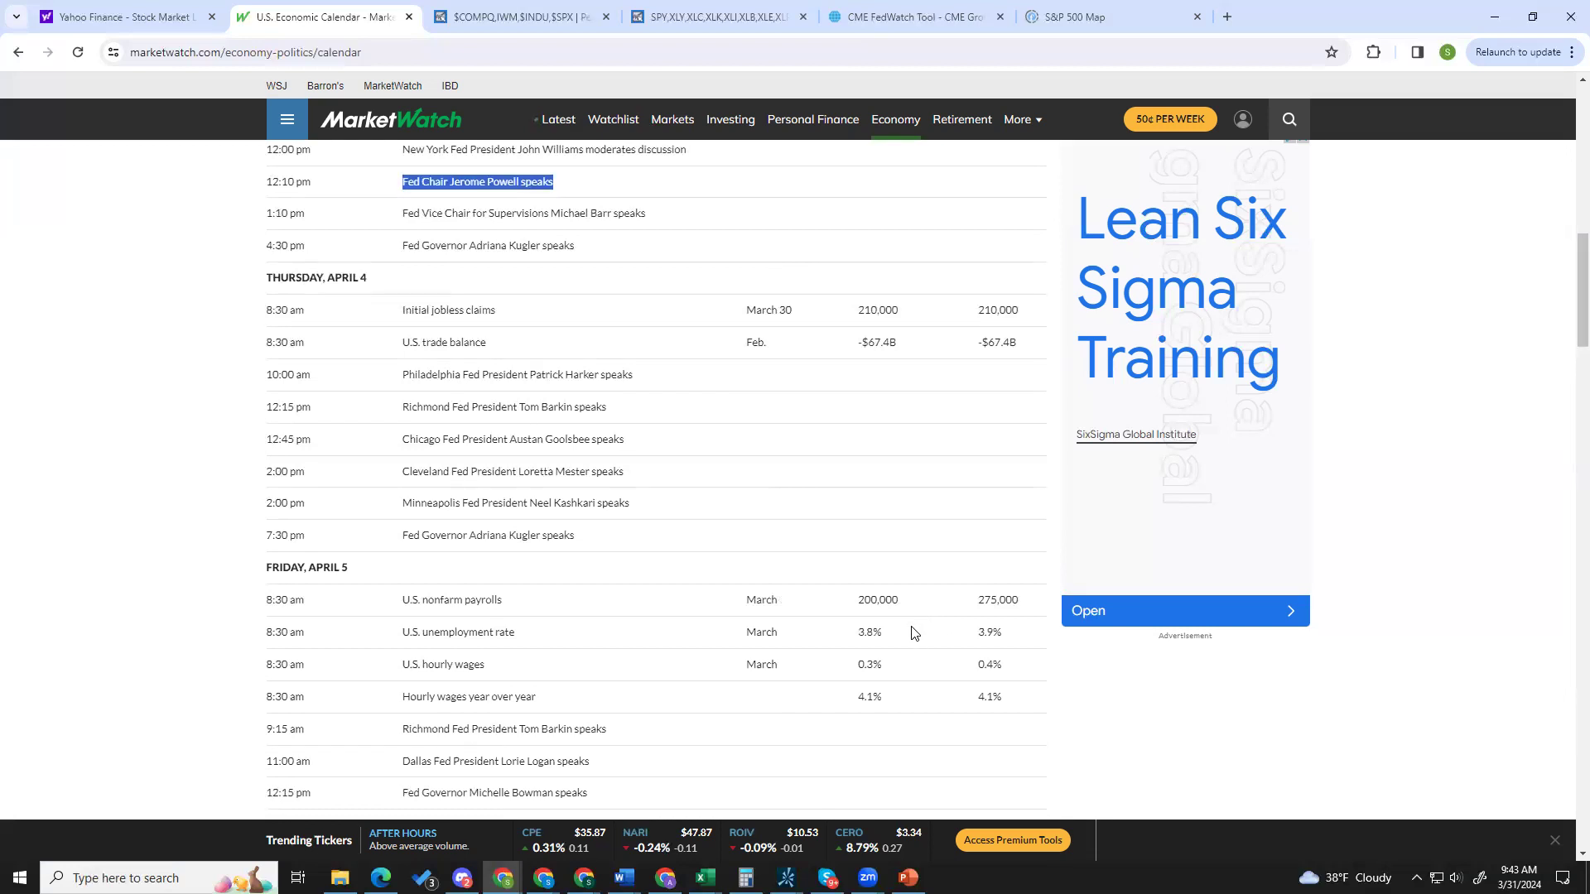
scroll(911, 633, down, 2)
drag(1032, 436, 977, 436)
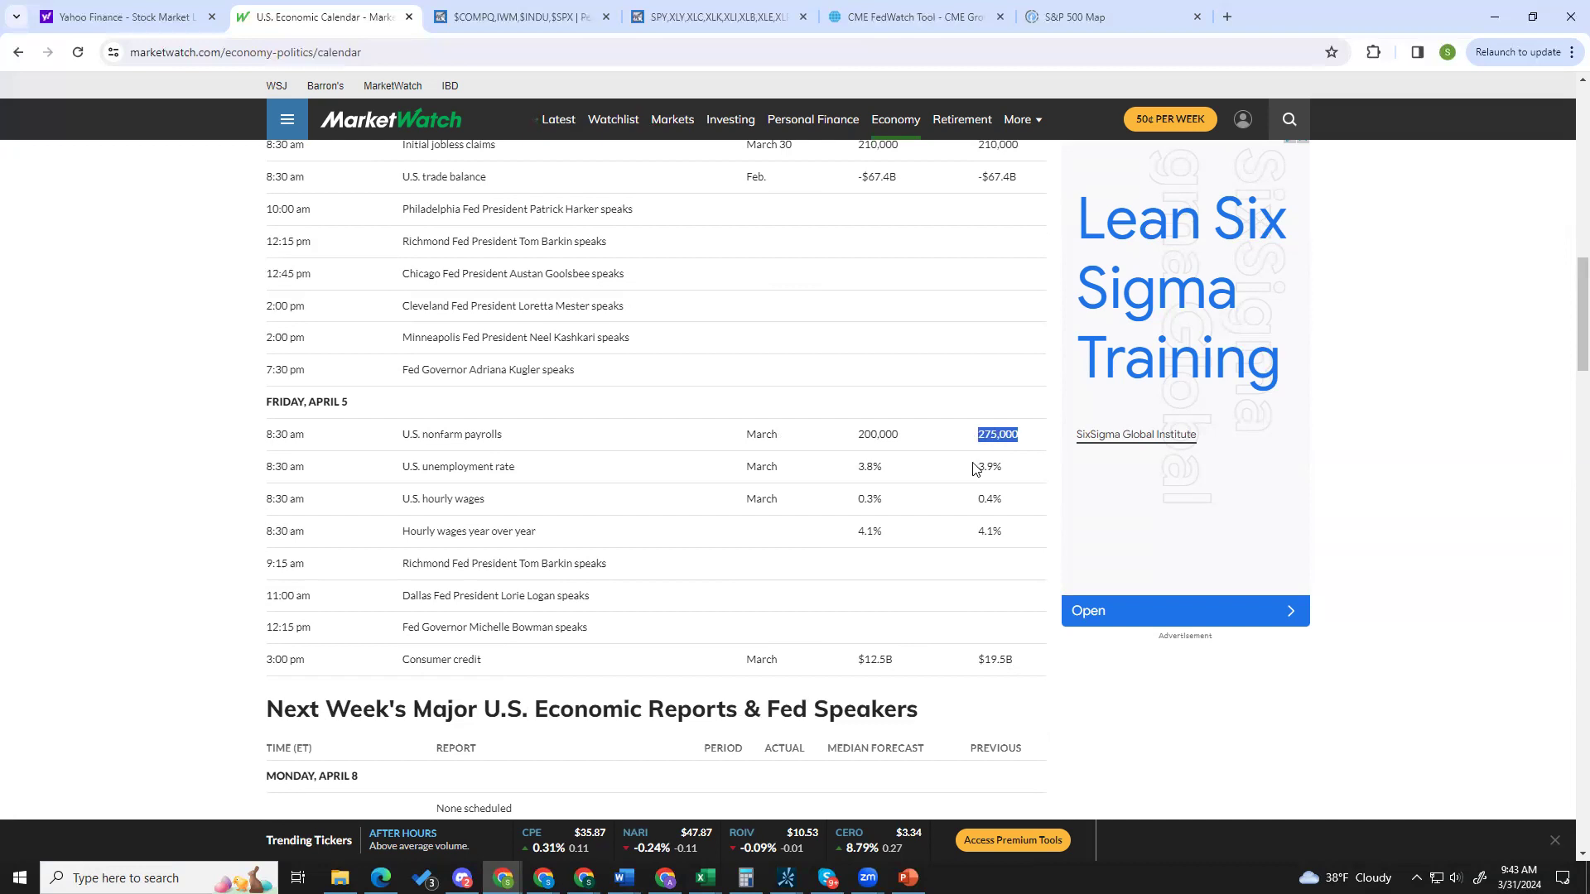
drag(909, 439, 840, 442)
drag(1003, 468, 977, 468)
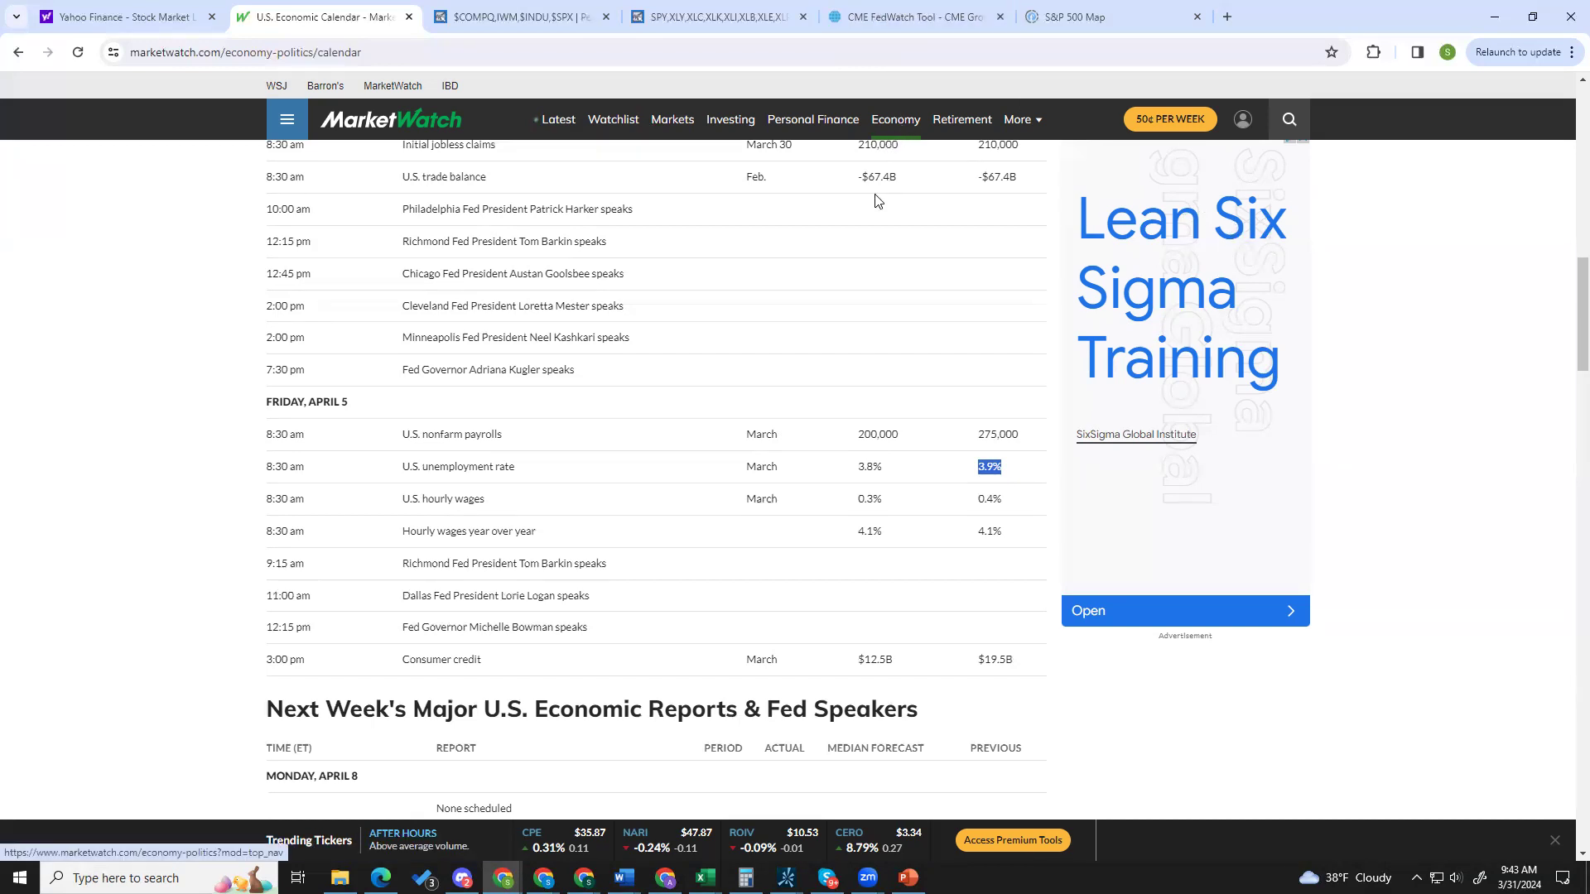
Revisit the Tuesday job openings entry and highlight Thursday's initial jobless claims forecast and previous figures.
scroll(876, 207, up, 2)
scroll(909, 227, up, 4)
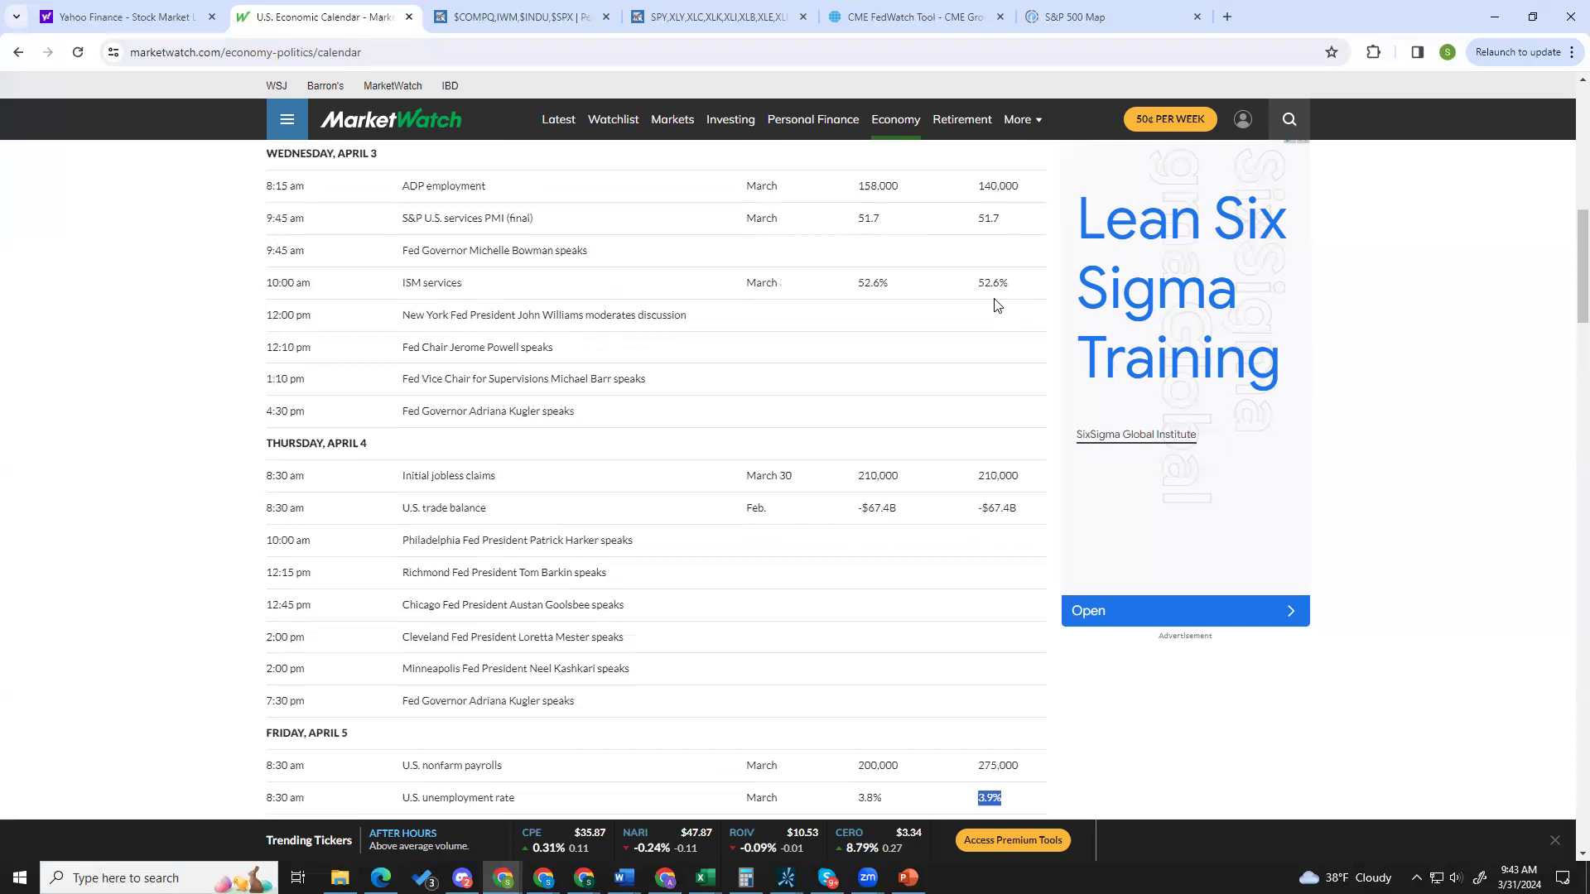
scroll(1020, 317, up, 2)
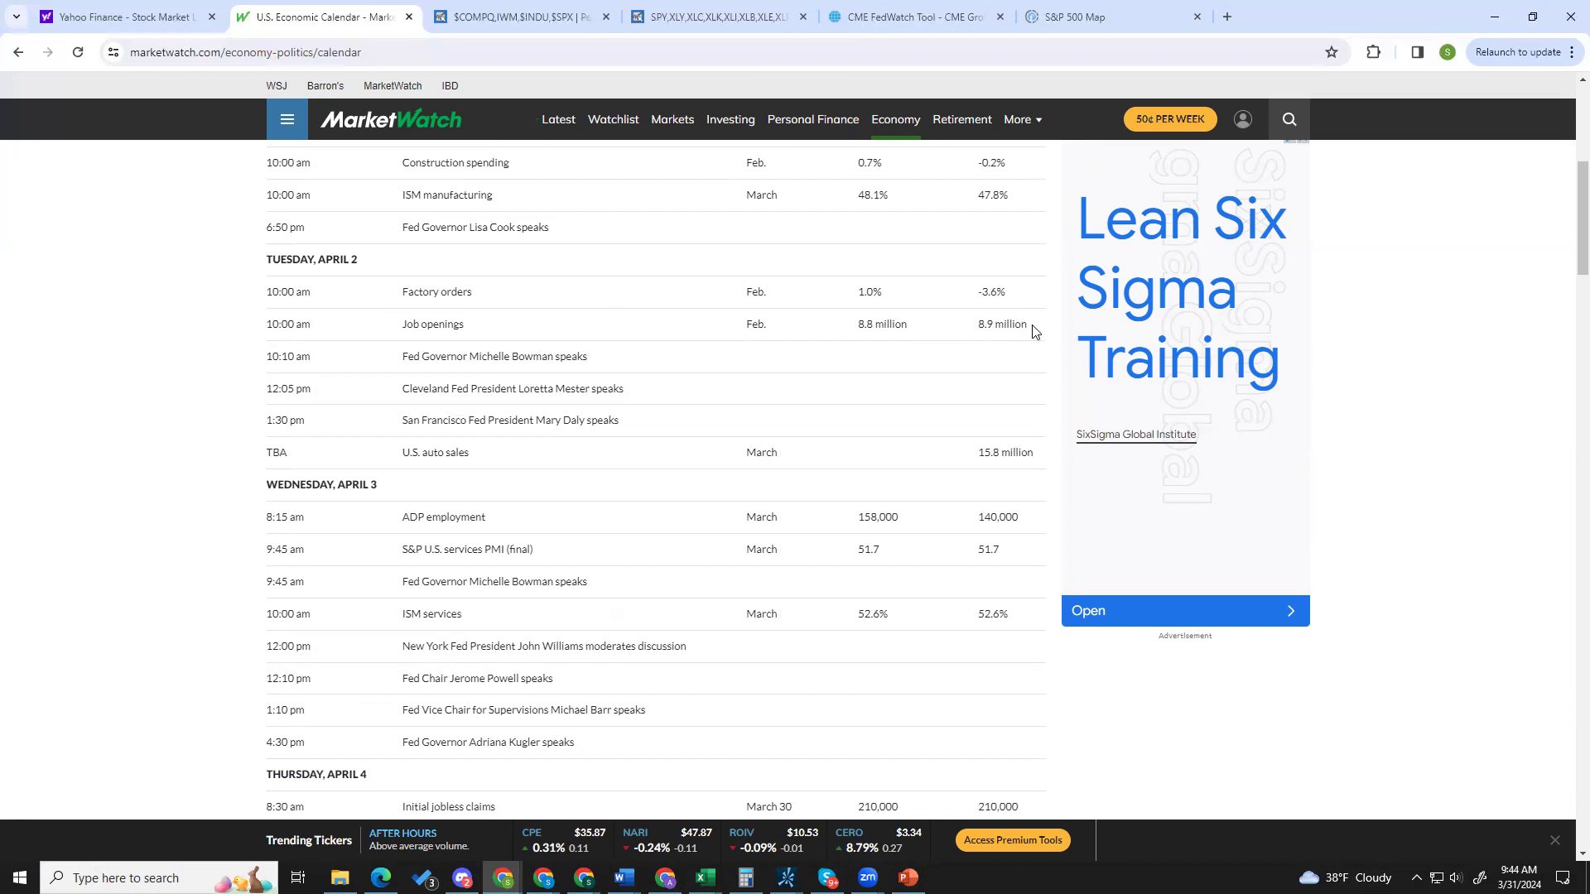
scroll(1025, 549, down, 4)
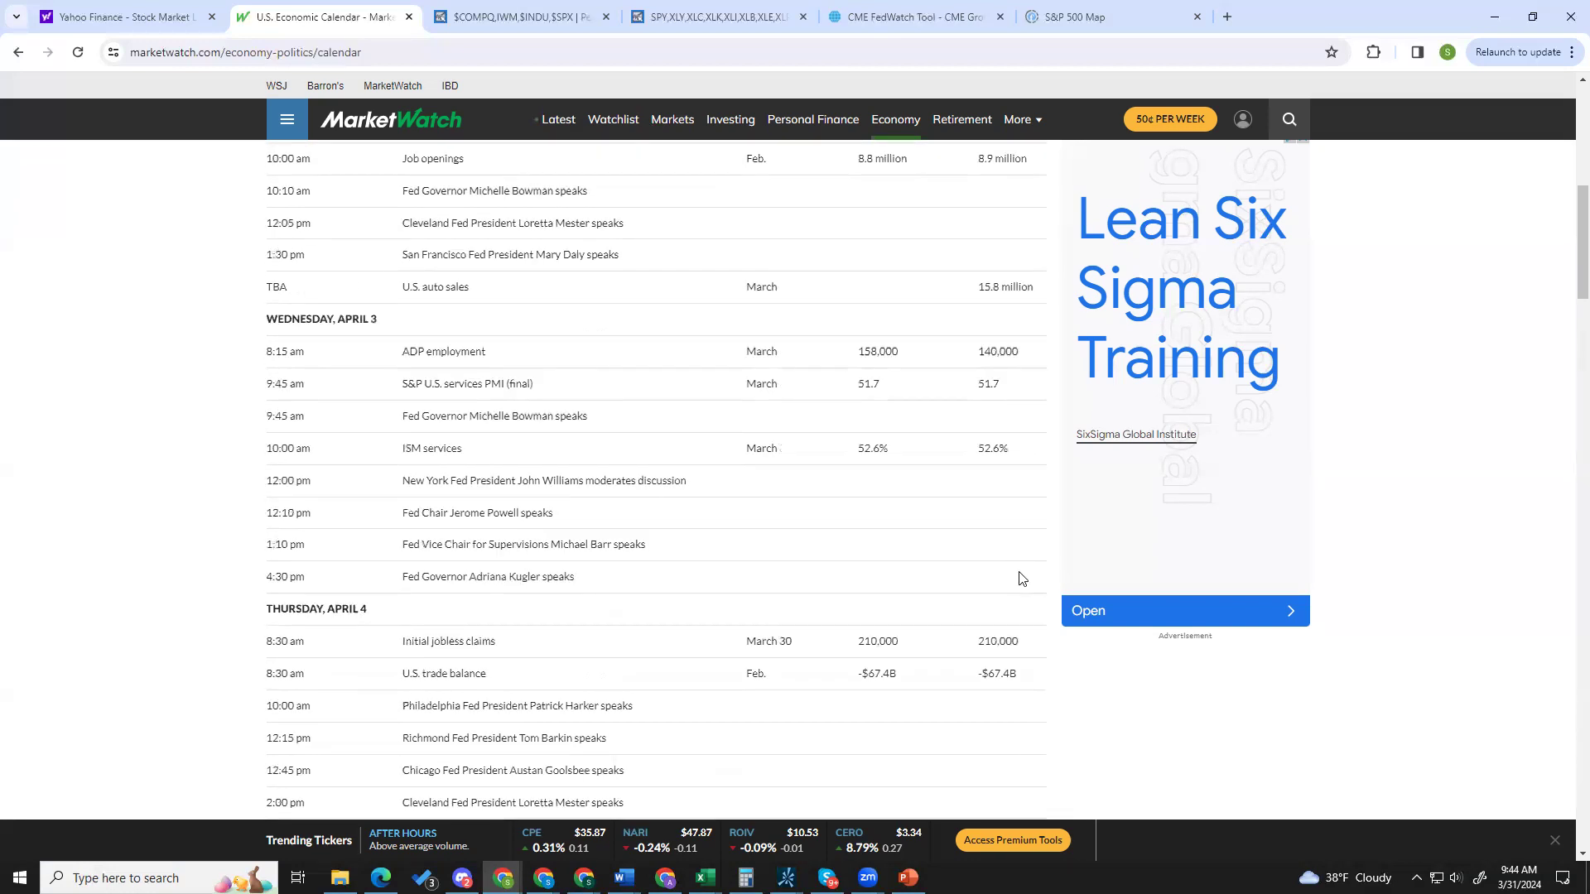
drag(1031, 480, 848, 478)
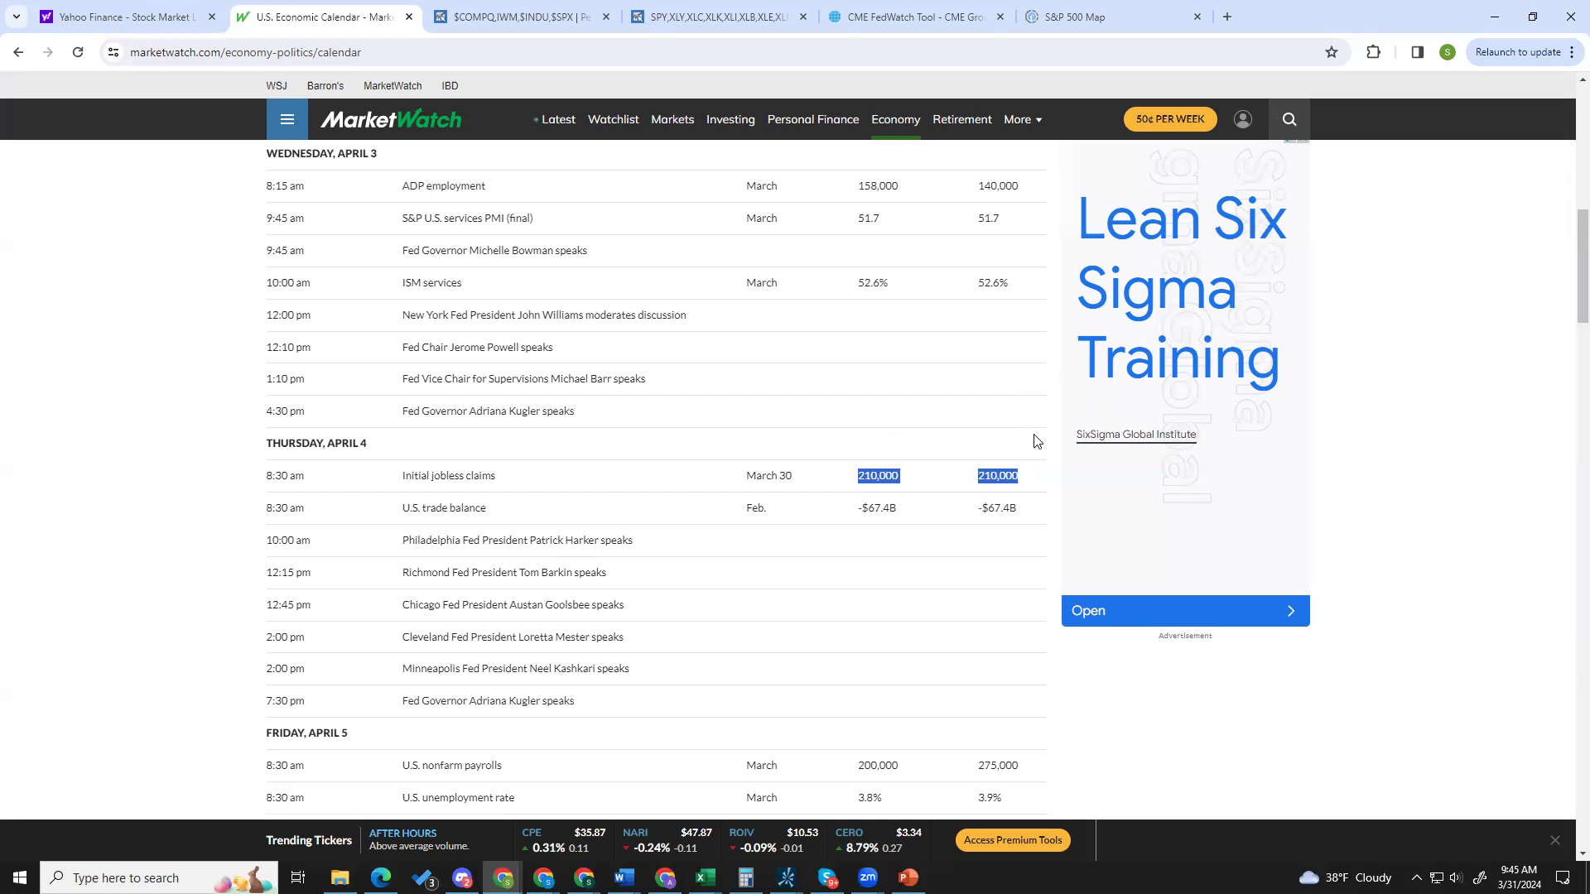
Examine next week's economic reports from April 8 onward against this week's remaining reports.
scroll(1035, 440, down, 2)
scroll(1035, 440, down, 8)
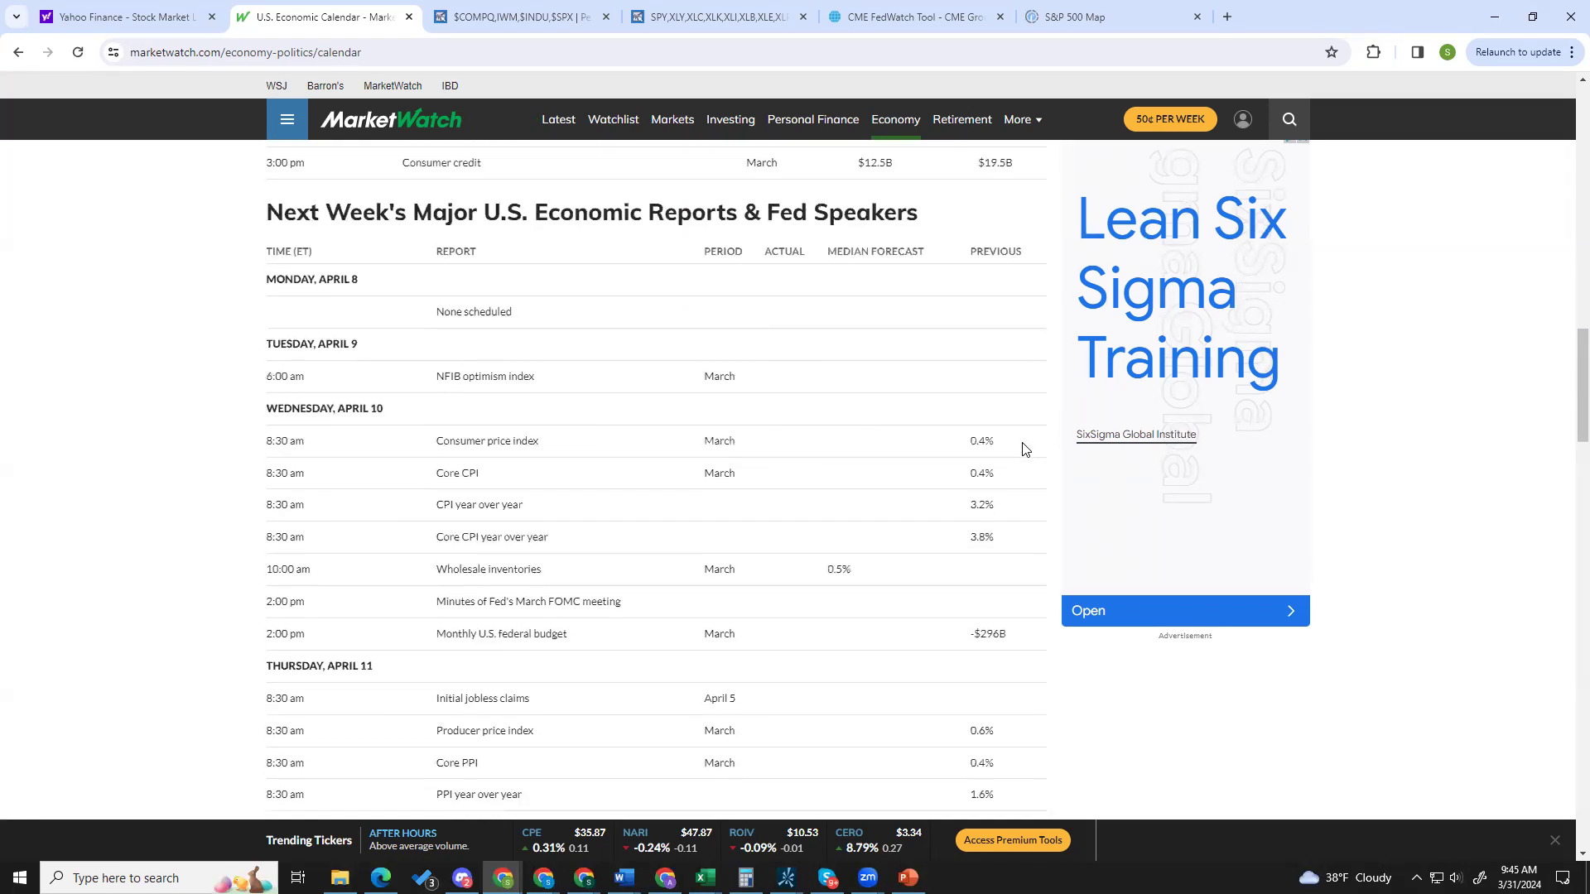
scroll(1023, 448, up, 9)
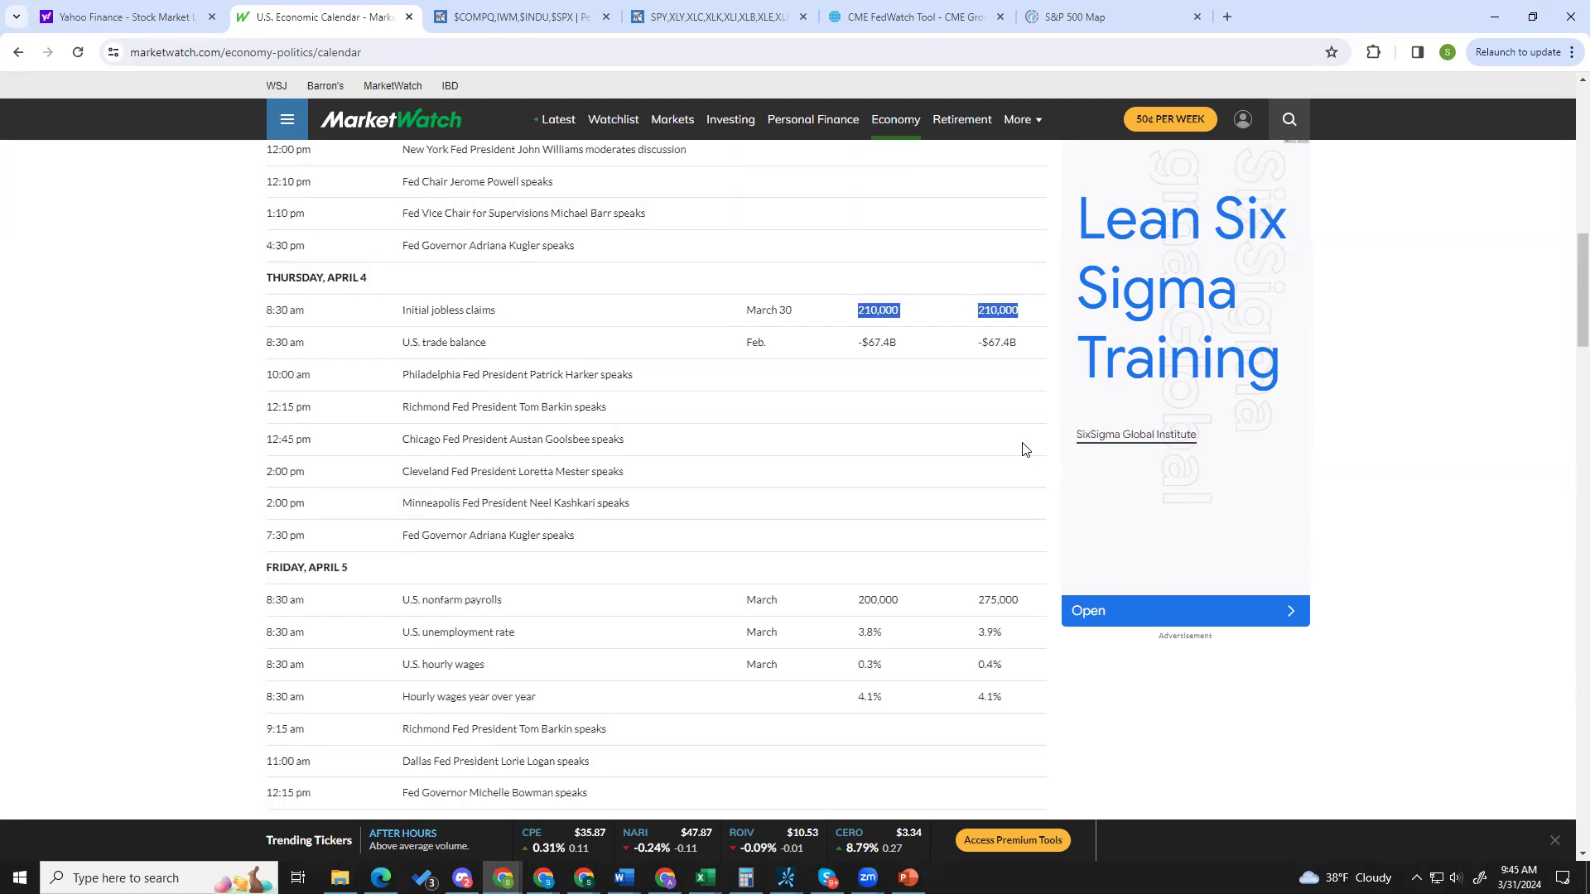
scroll(1025, 449, down, 9)
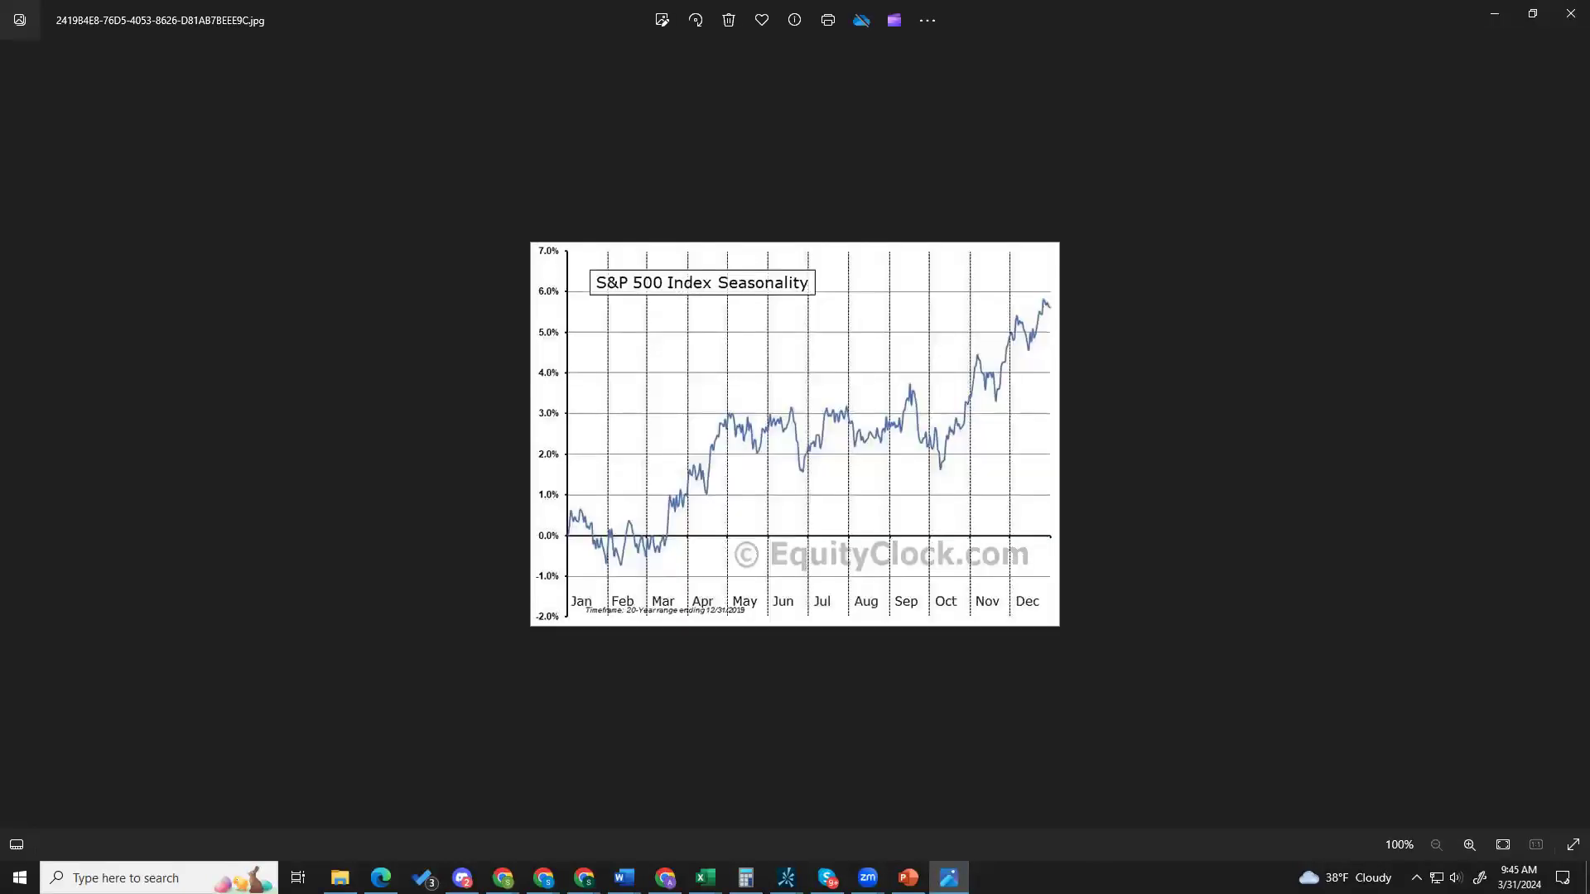
Enlarge the S&P 500 Index Seasonality image to 194% to examine the yearly pattern, and minimize its window.
click(1470, 844)
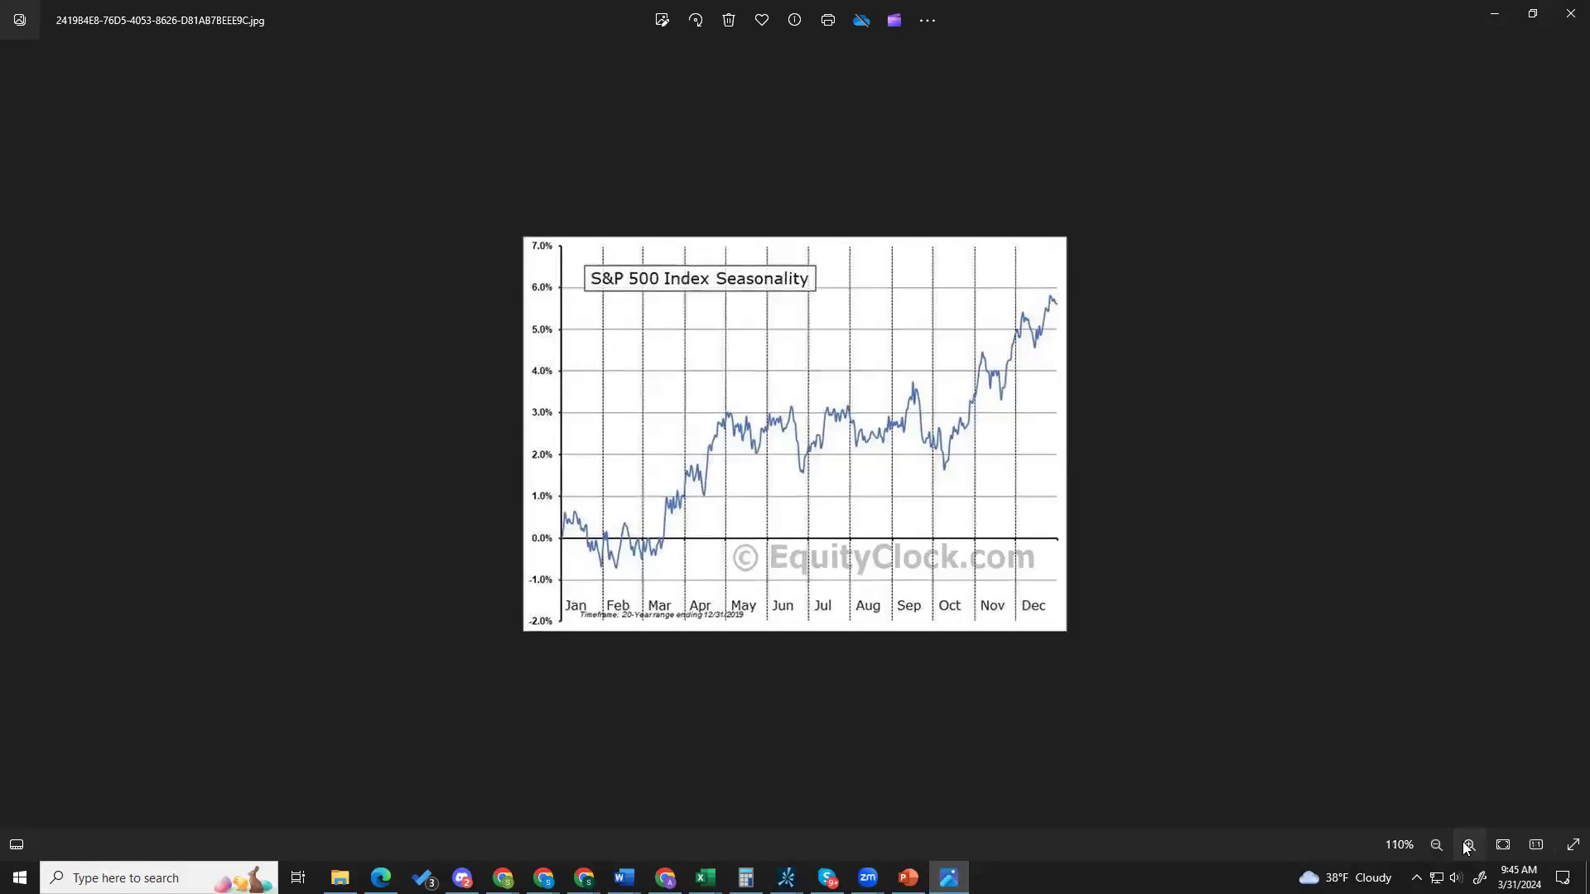
click(1467, 846)
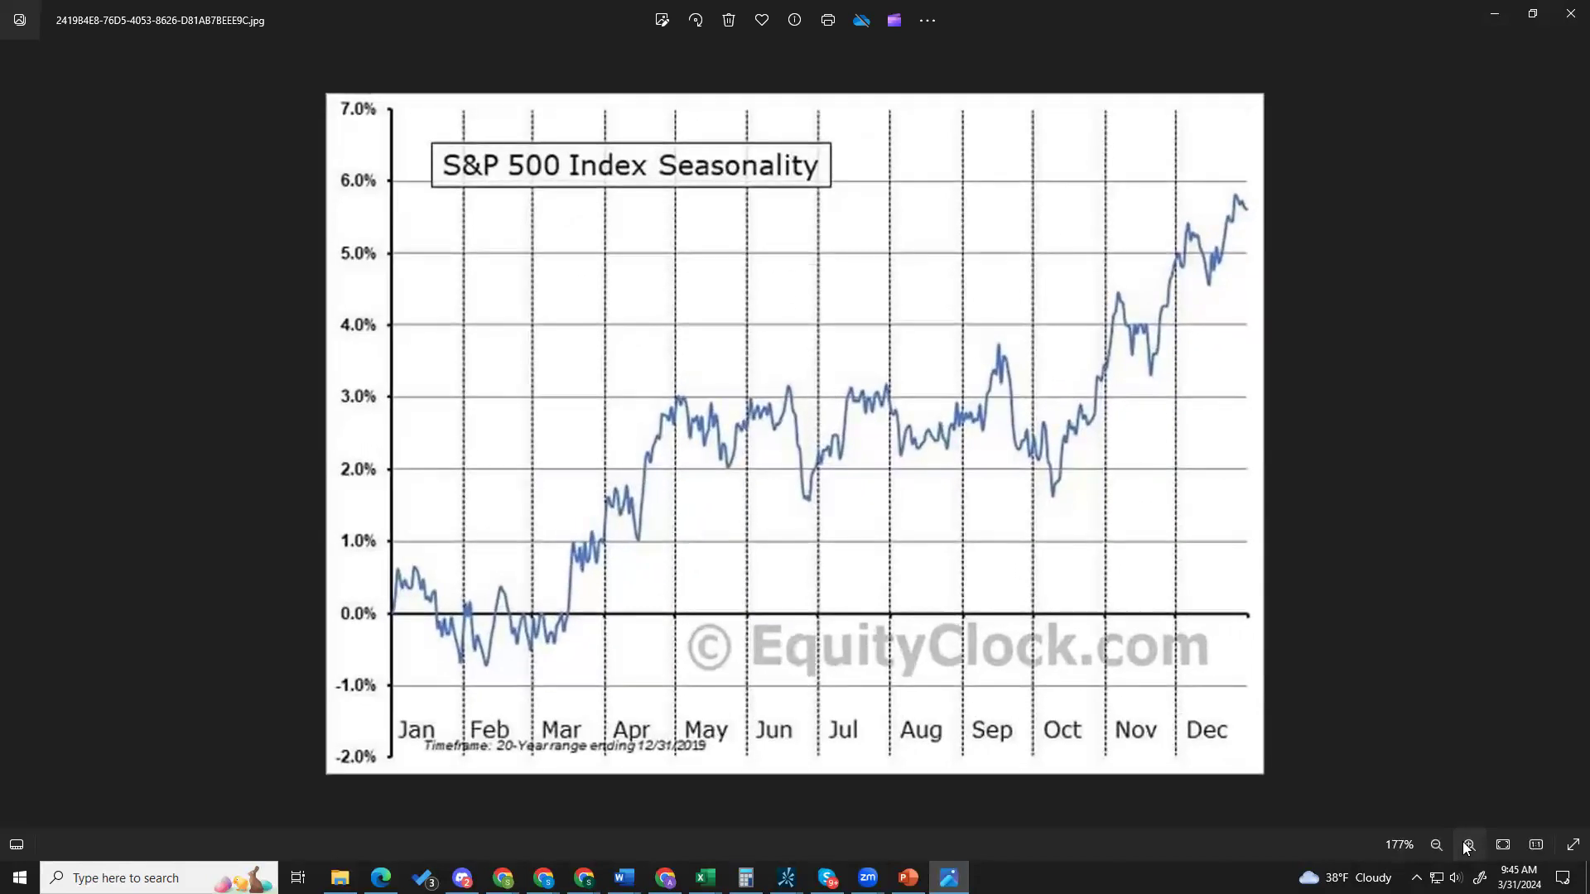
click(1468, 846)
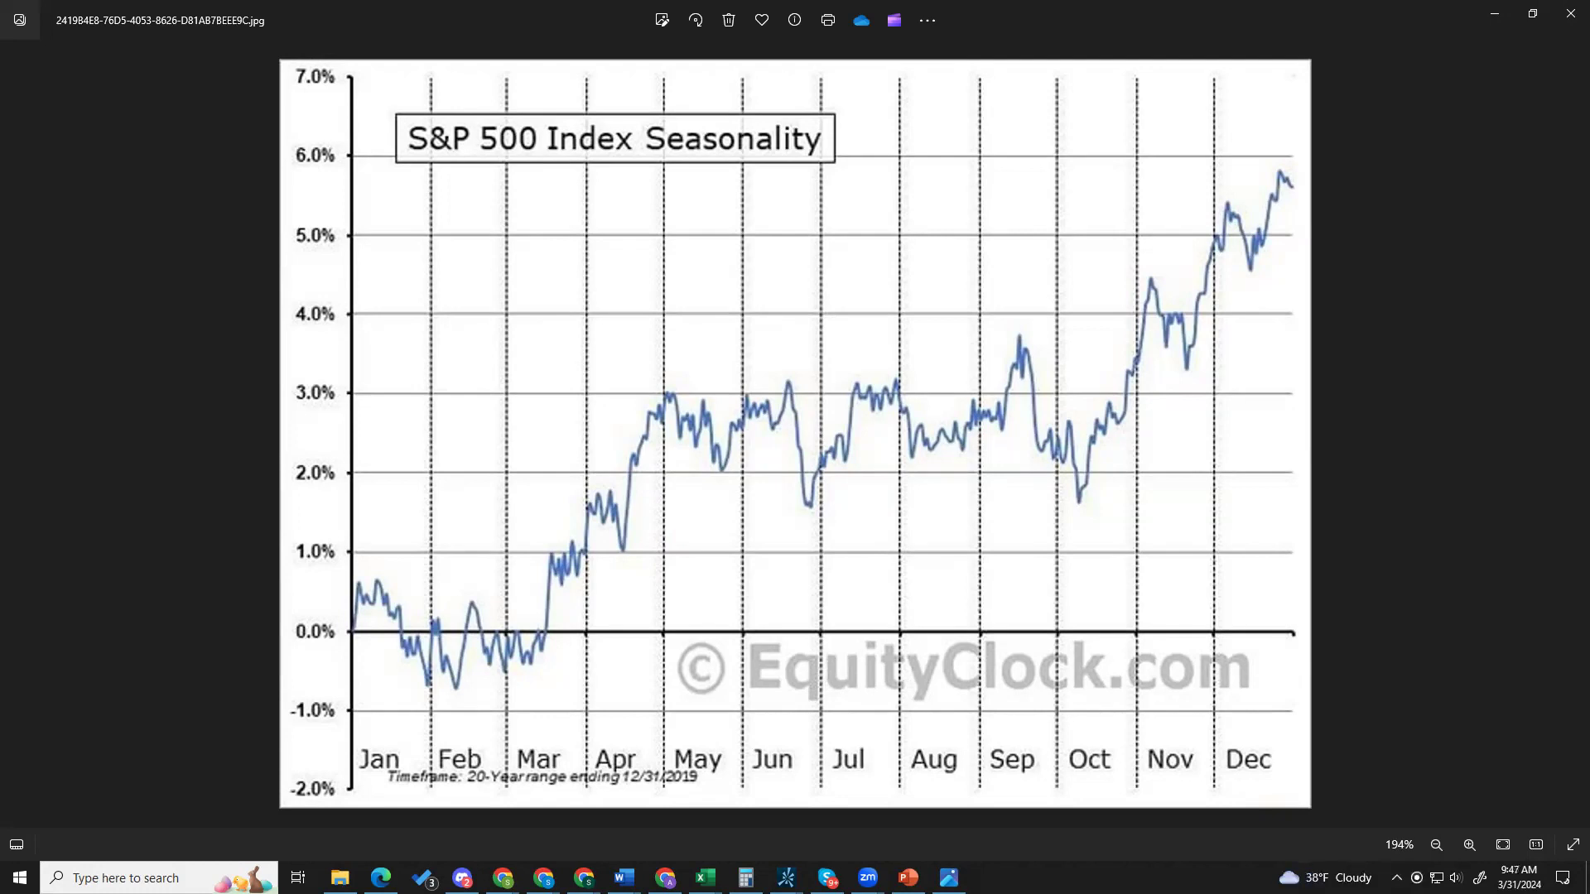
click(1491, 20)
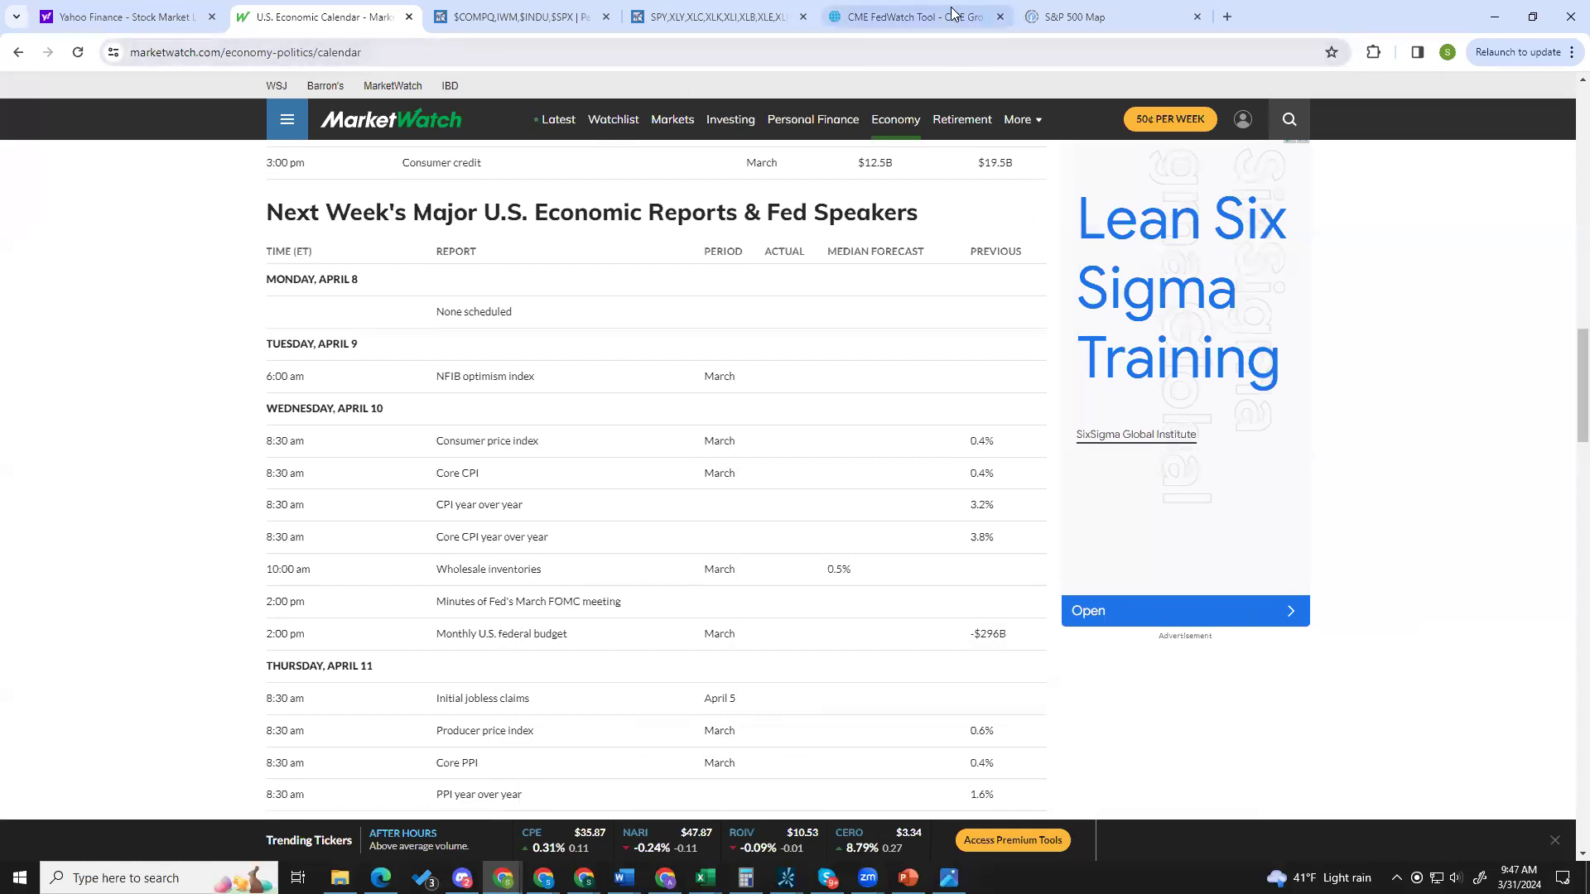
Open the CME FedWatch Tool and examine the target rate probabilities for the 1 May, 12 June and 31 July 2024 meetings.
click(911, 17)
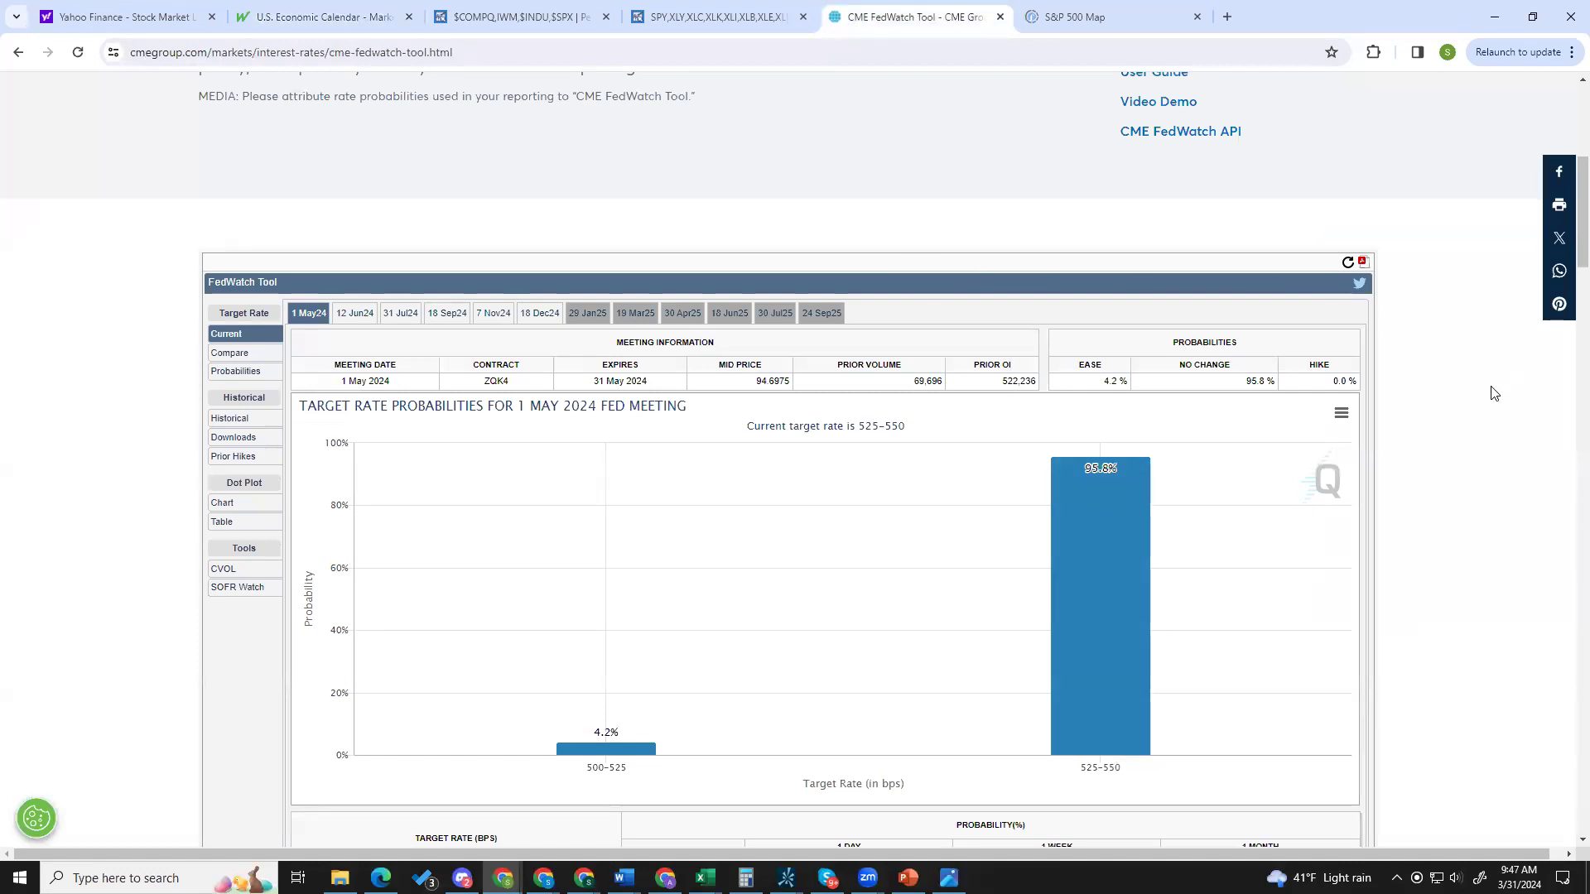
scroll(1494, 389, down, 2)
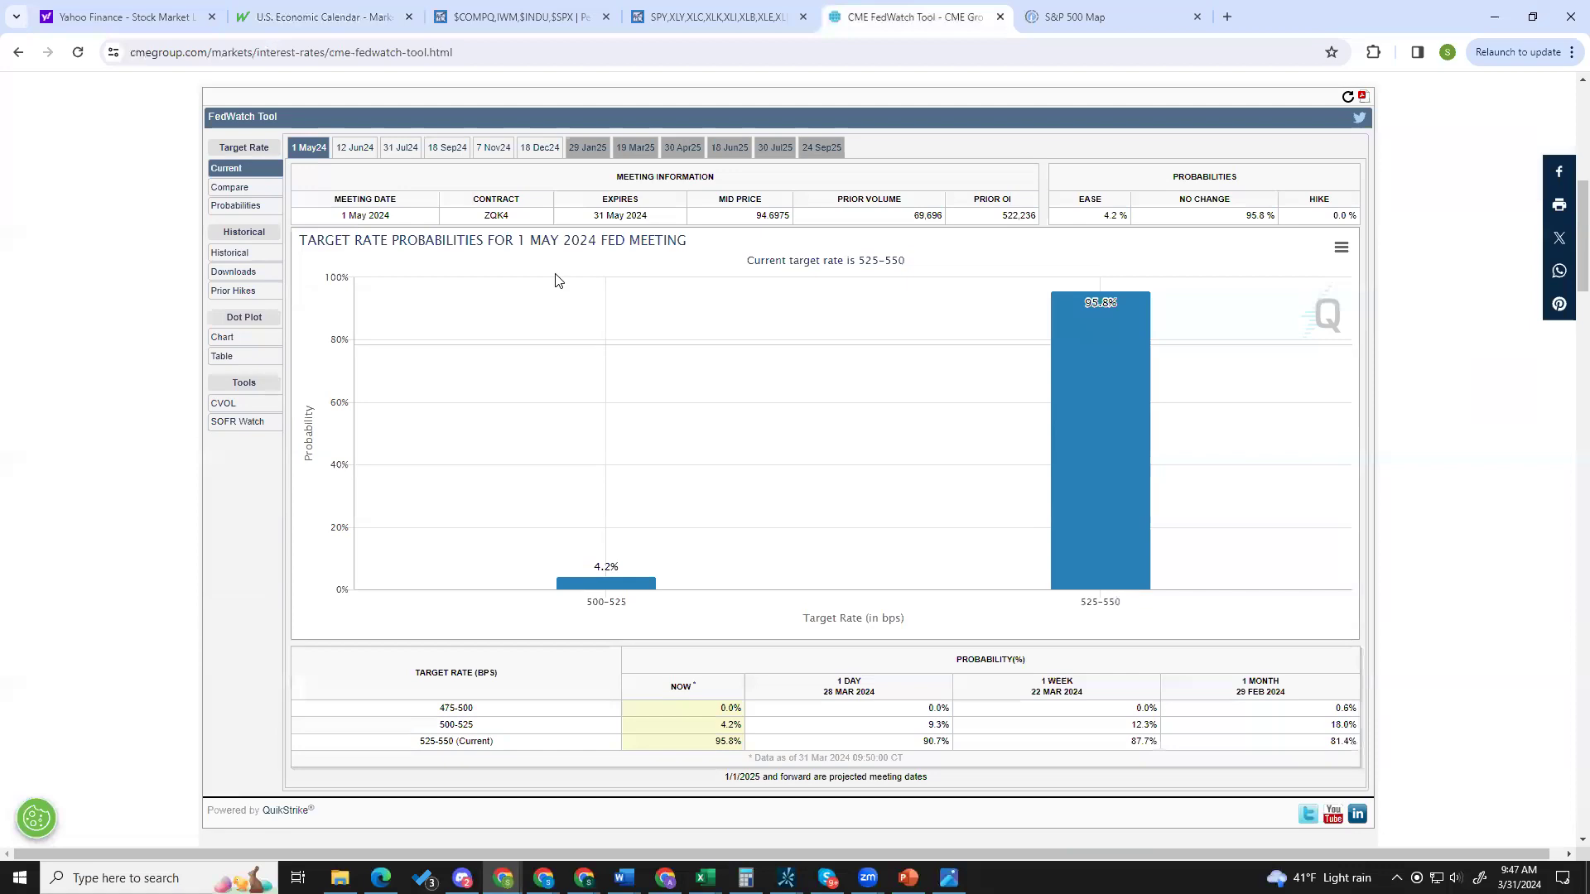
click(345, 154)
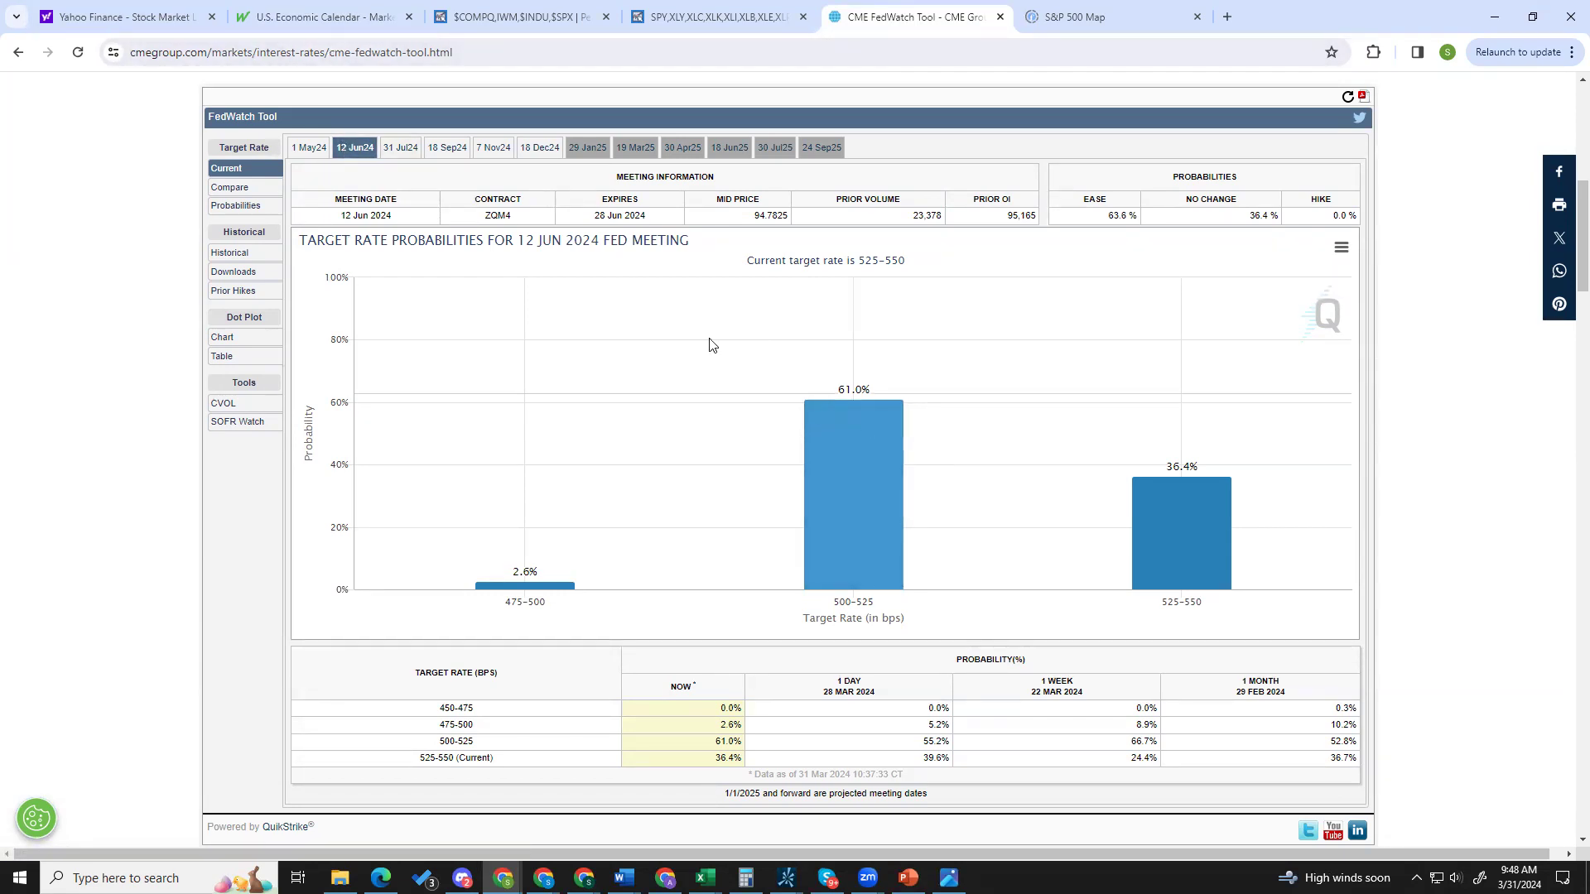
click(397, 149)
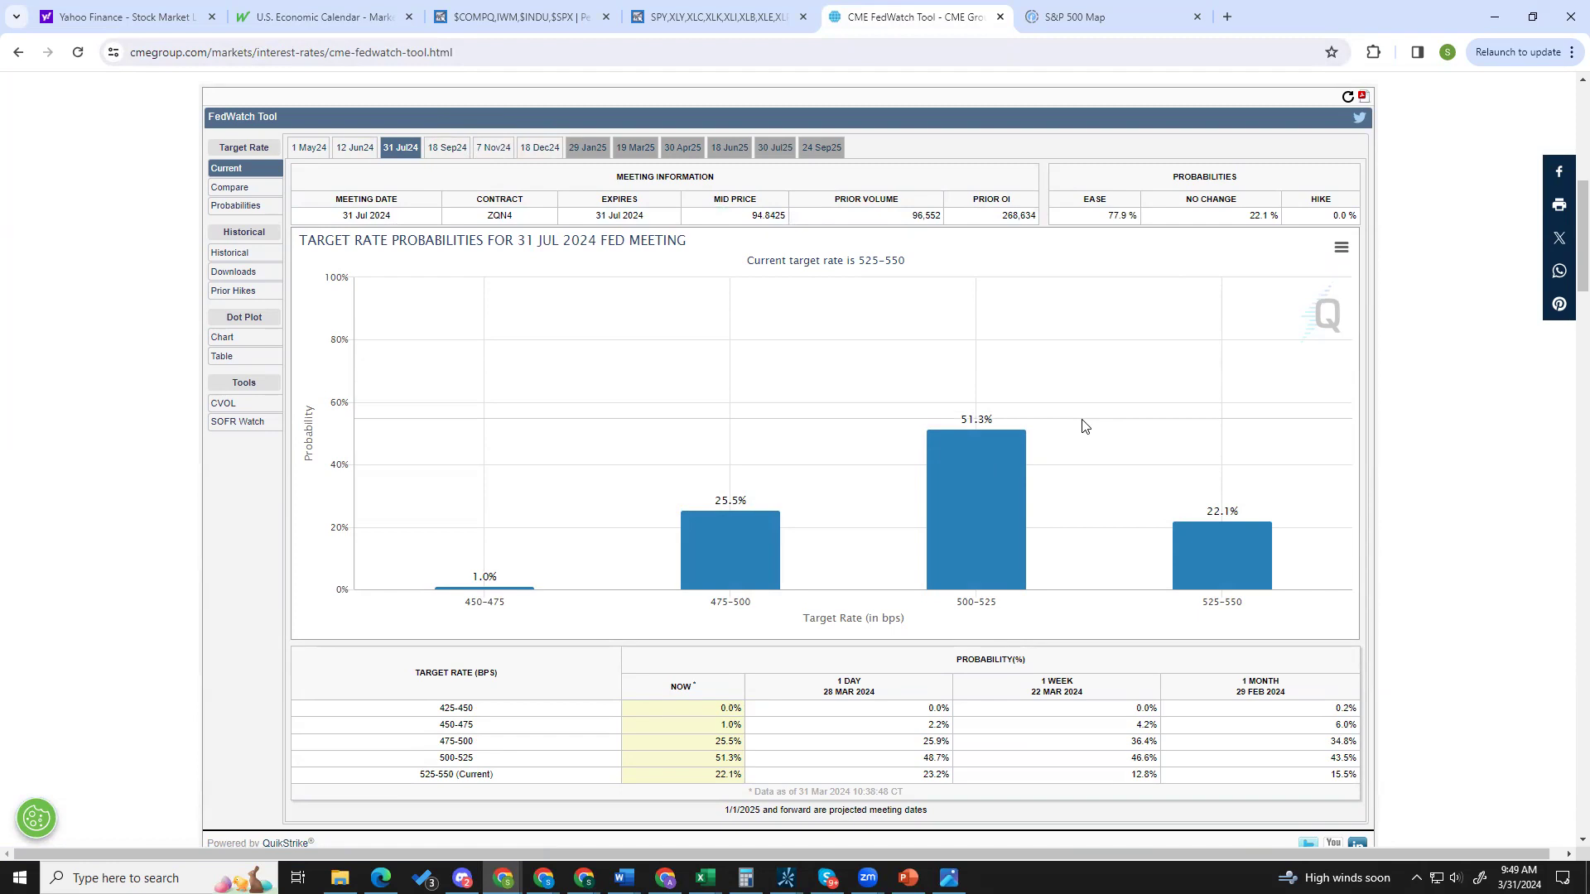
Switch to the thinkorswim charts and view the AMD, AMZN and AXP charts in turn.
click(1495, 17)
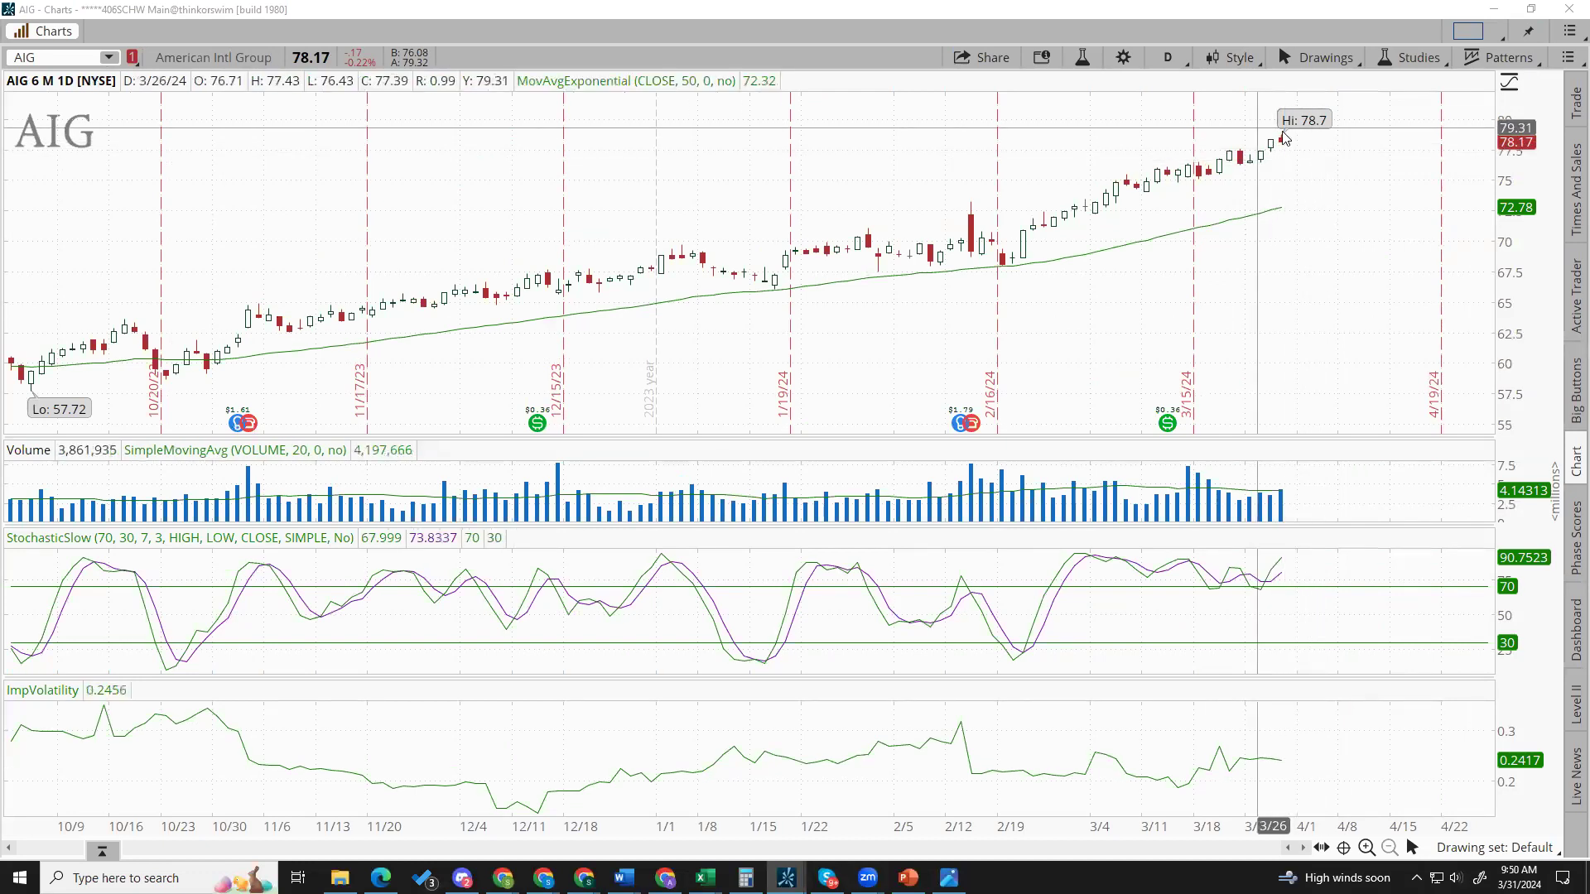
text(AMD)
key(Return)
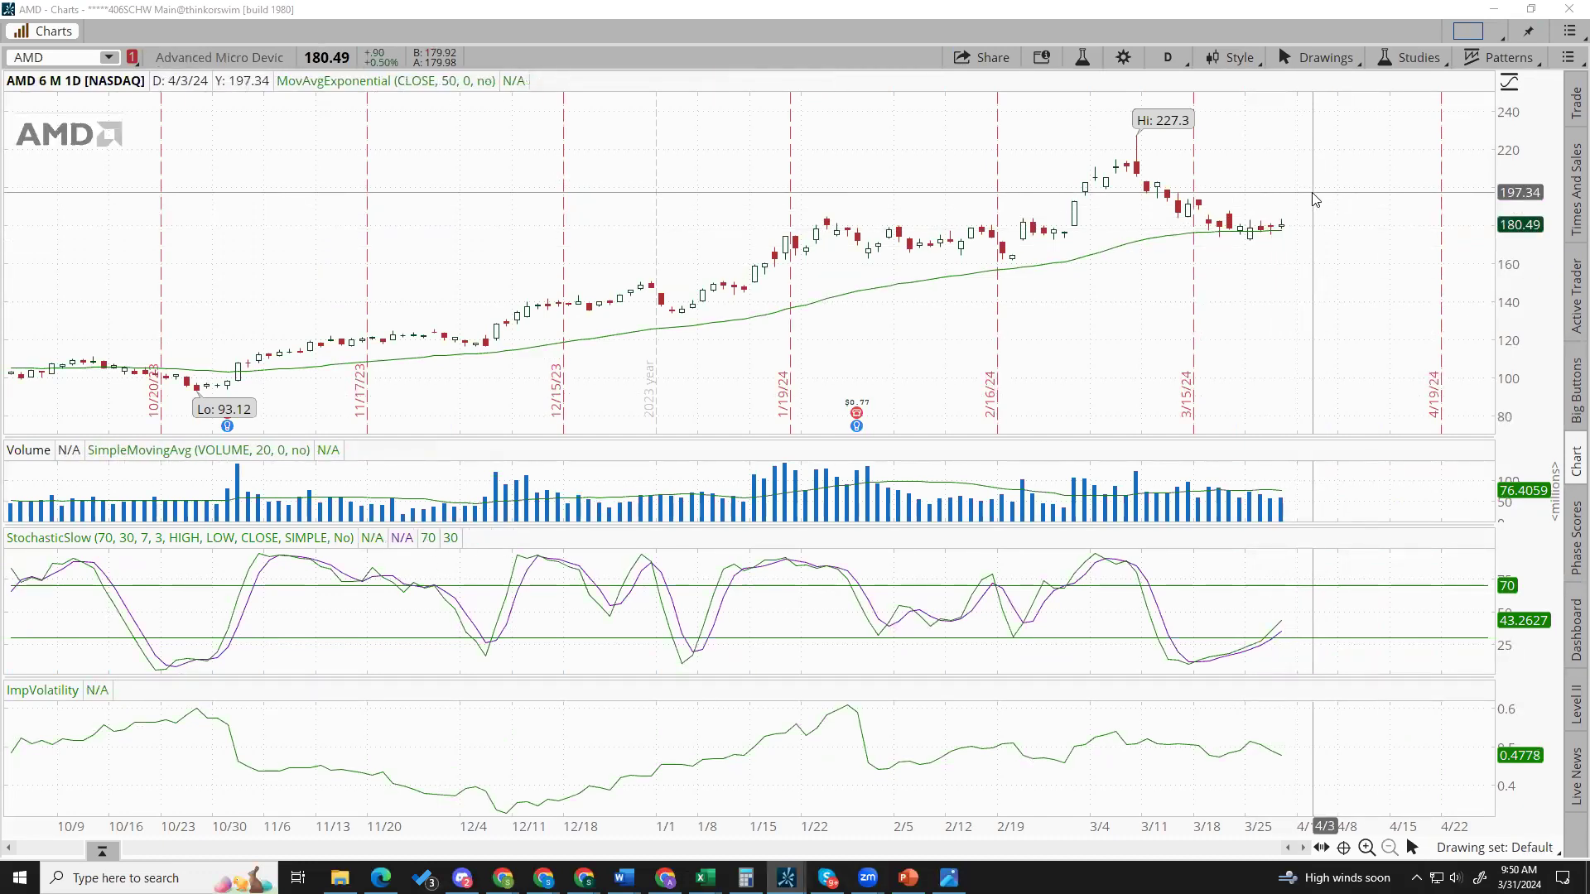
text(AMZN)
key(Return)
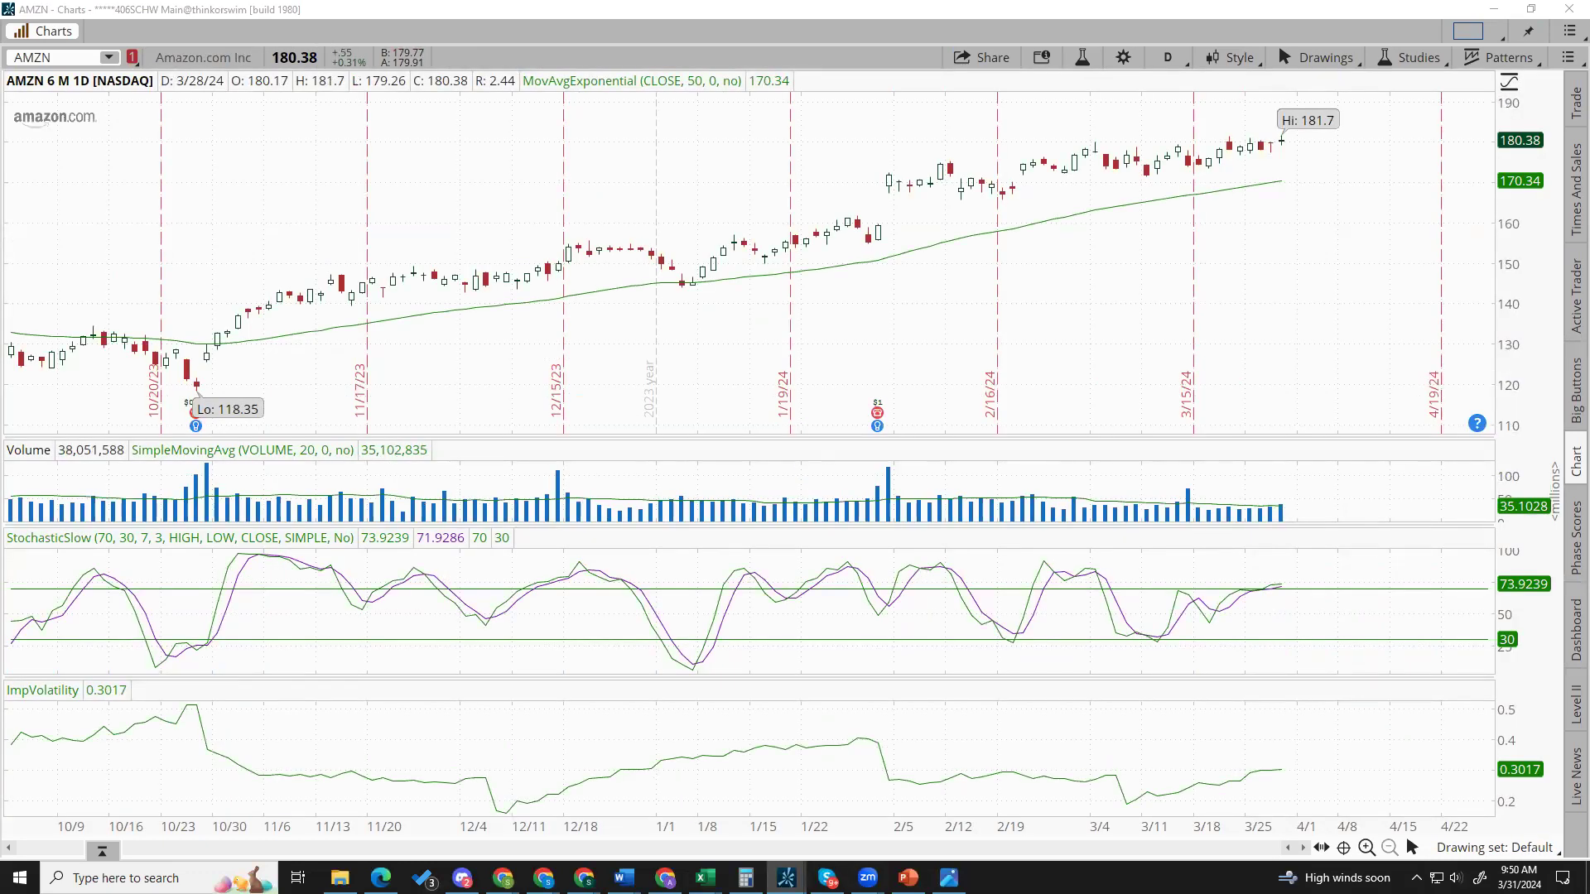
text(AXP)
key(Return)
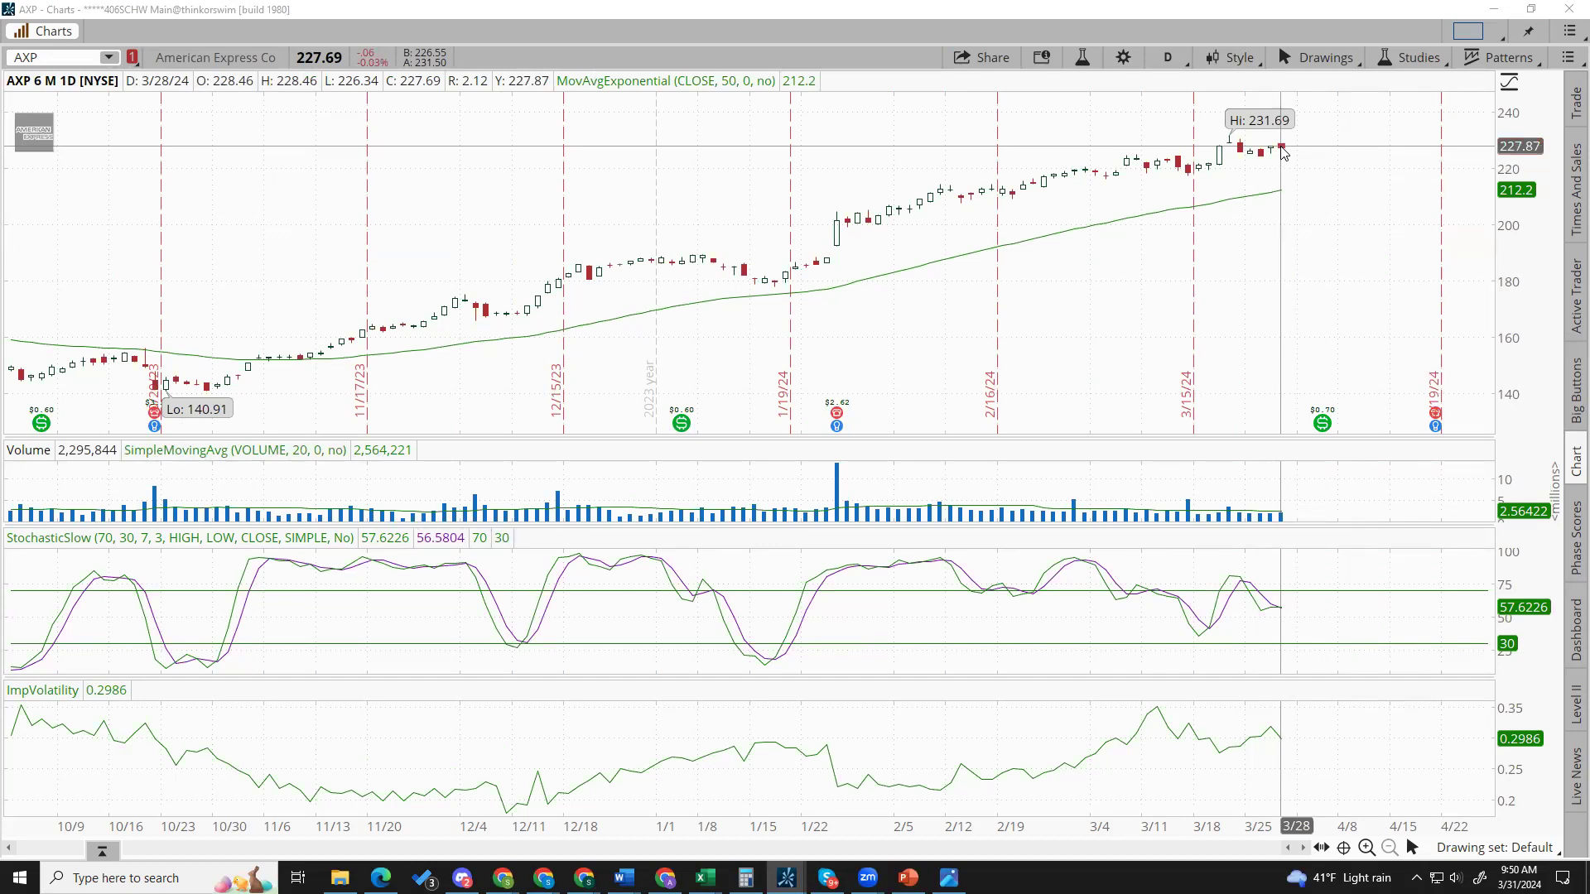
Change the AXP chart type to Heikin Ashi and load the BA chart in that style.
click(1234, 58)
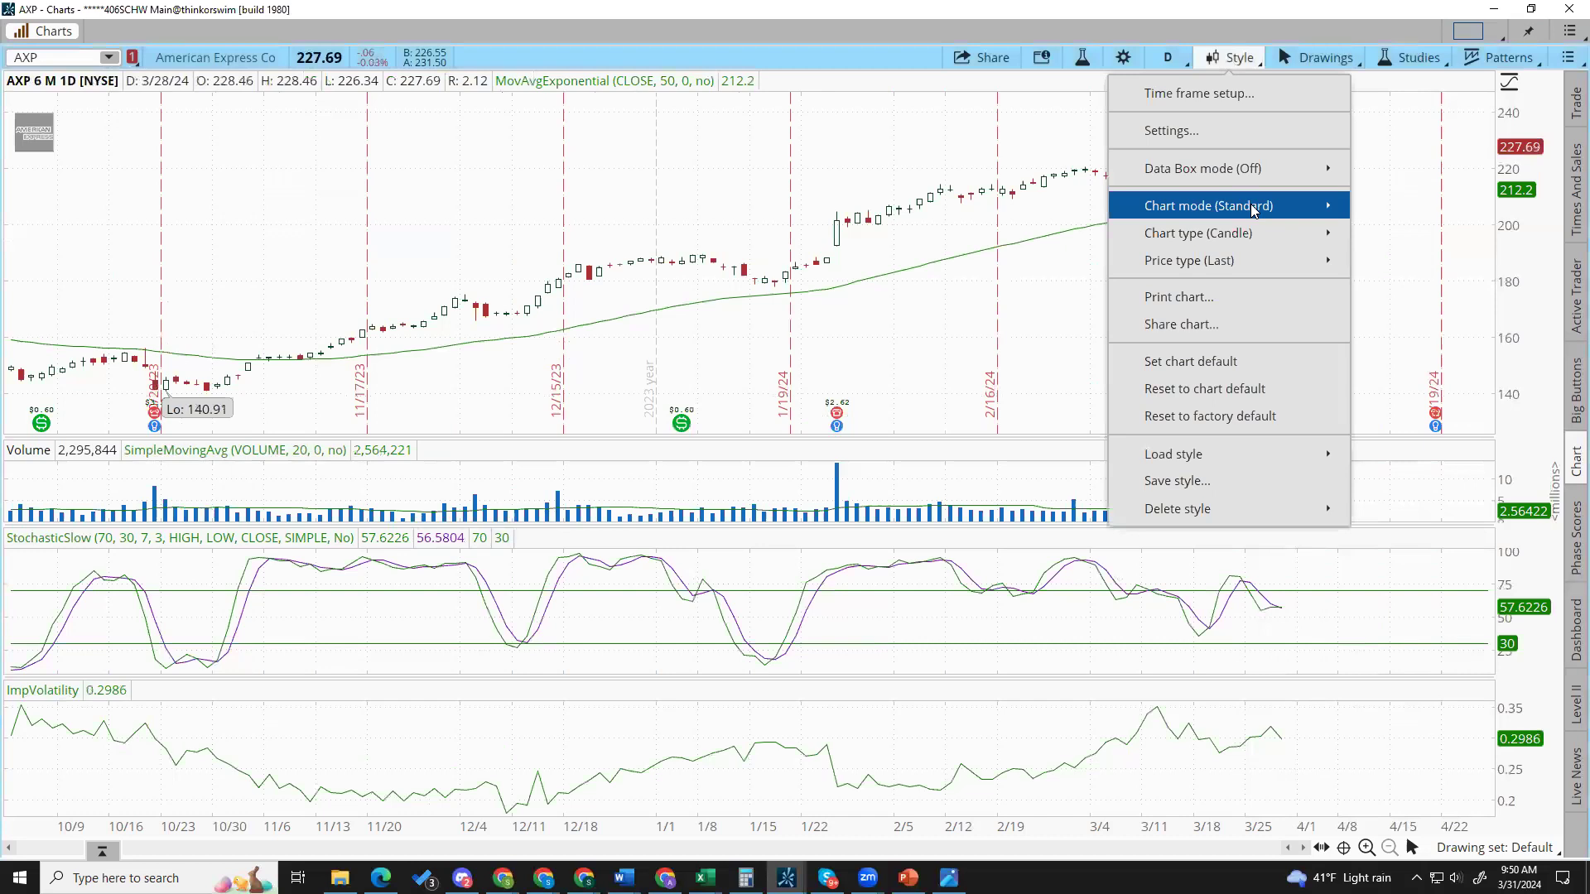
mouse_move(1350, 238)
click(1445, 316)
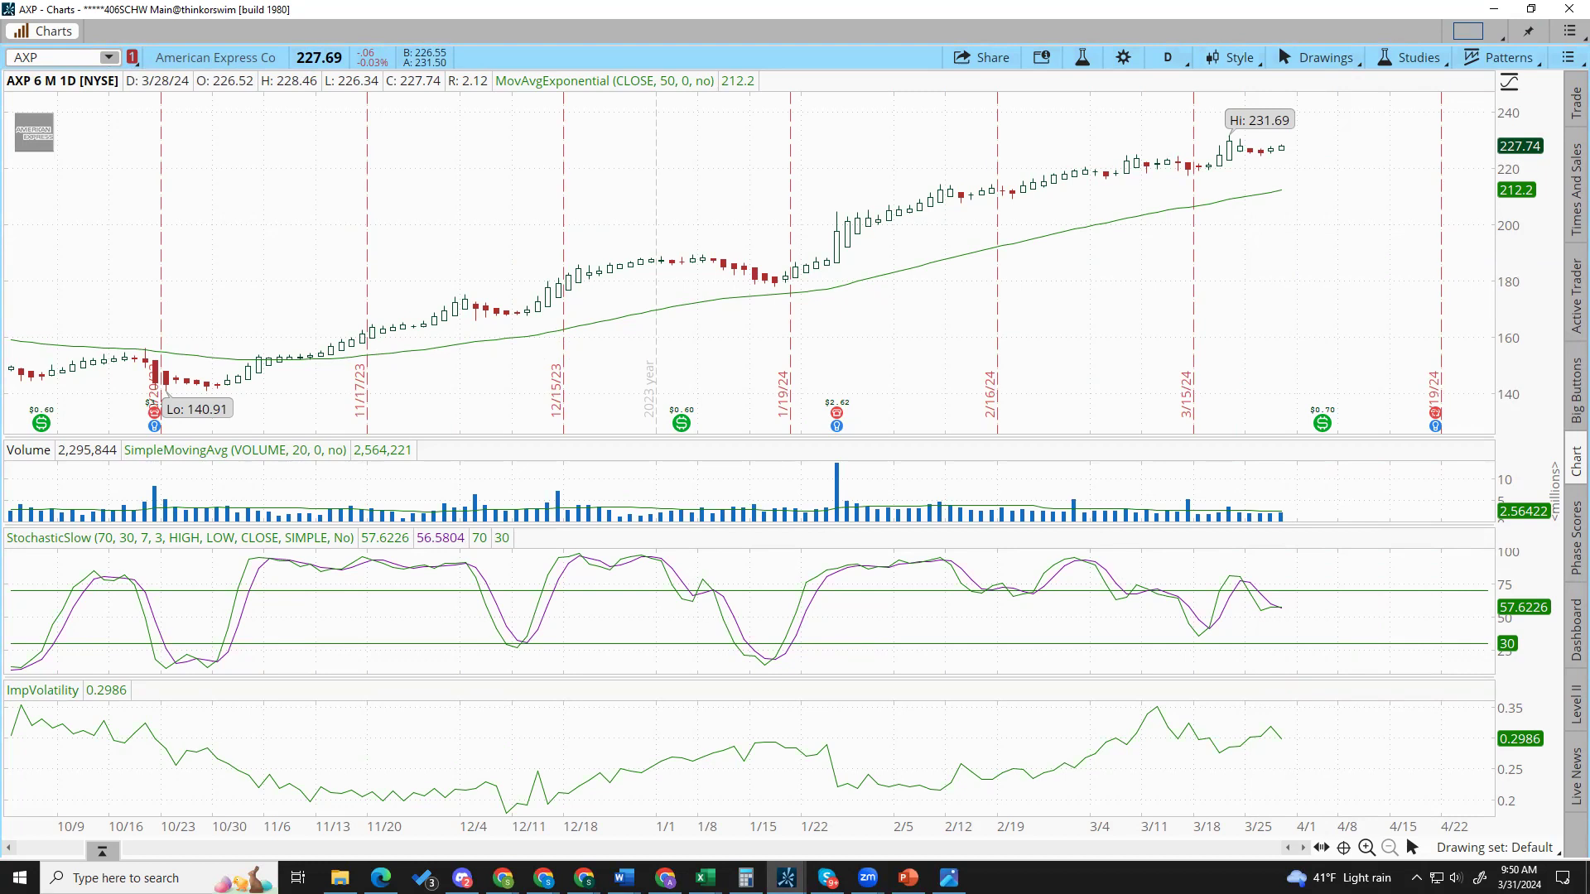
text(BA)
key(Return)
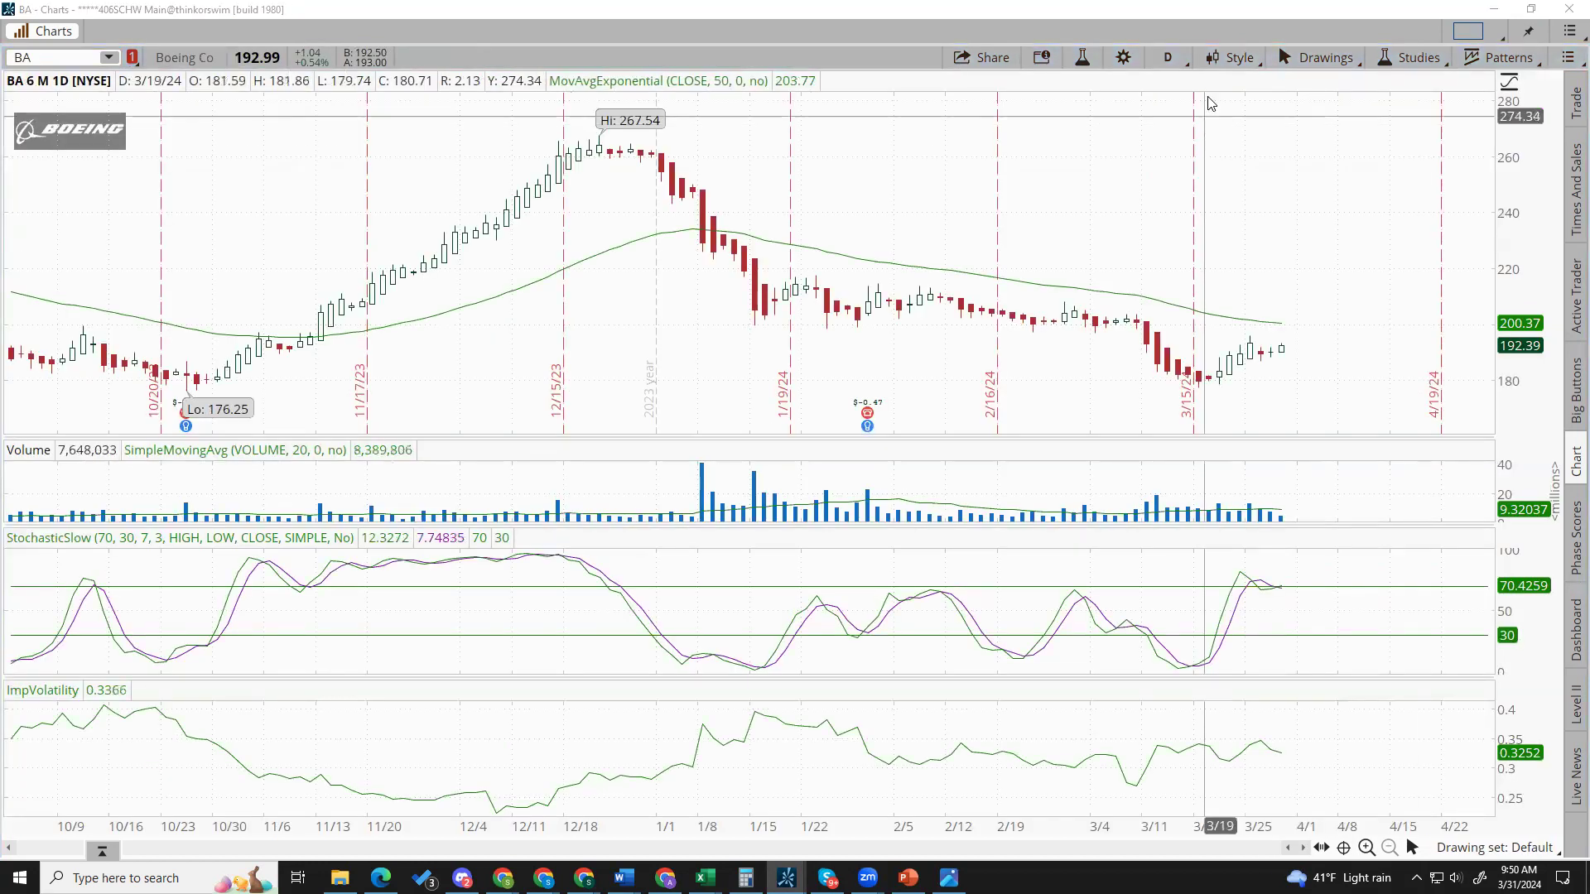
Set the chart type back to Candle.
click(1234, 58)
mouse_move(1246, 233)
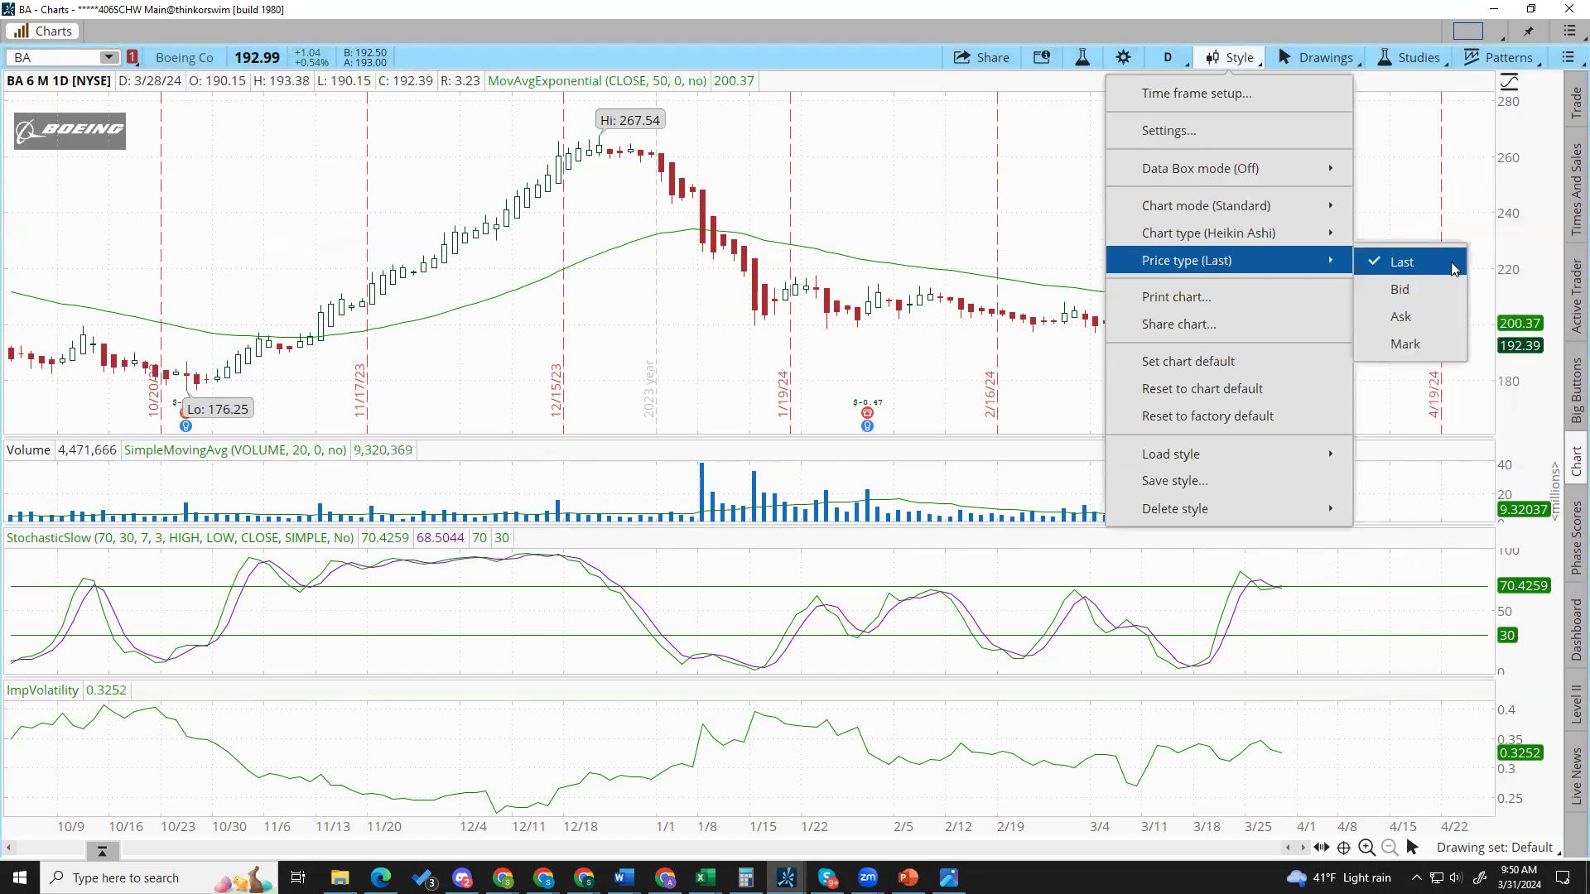
click(1427, 262)
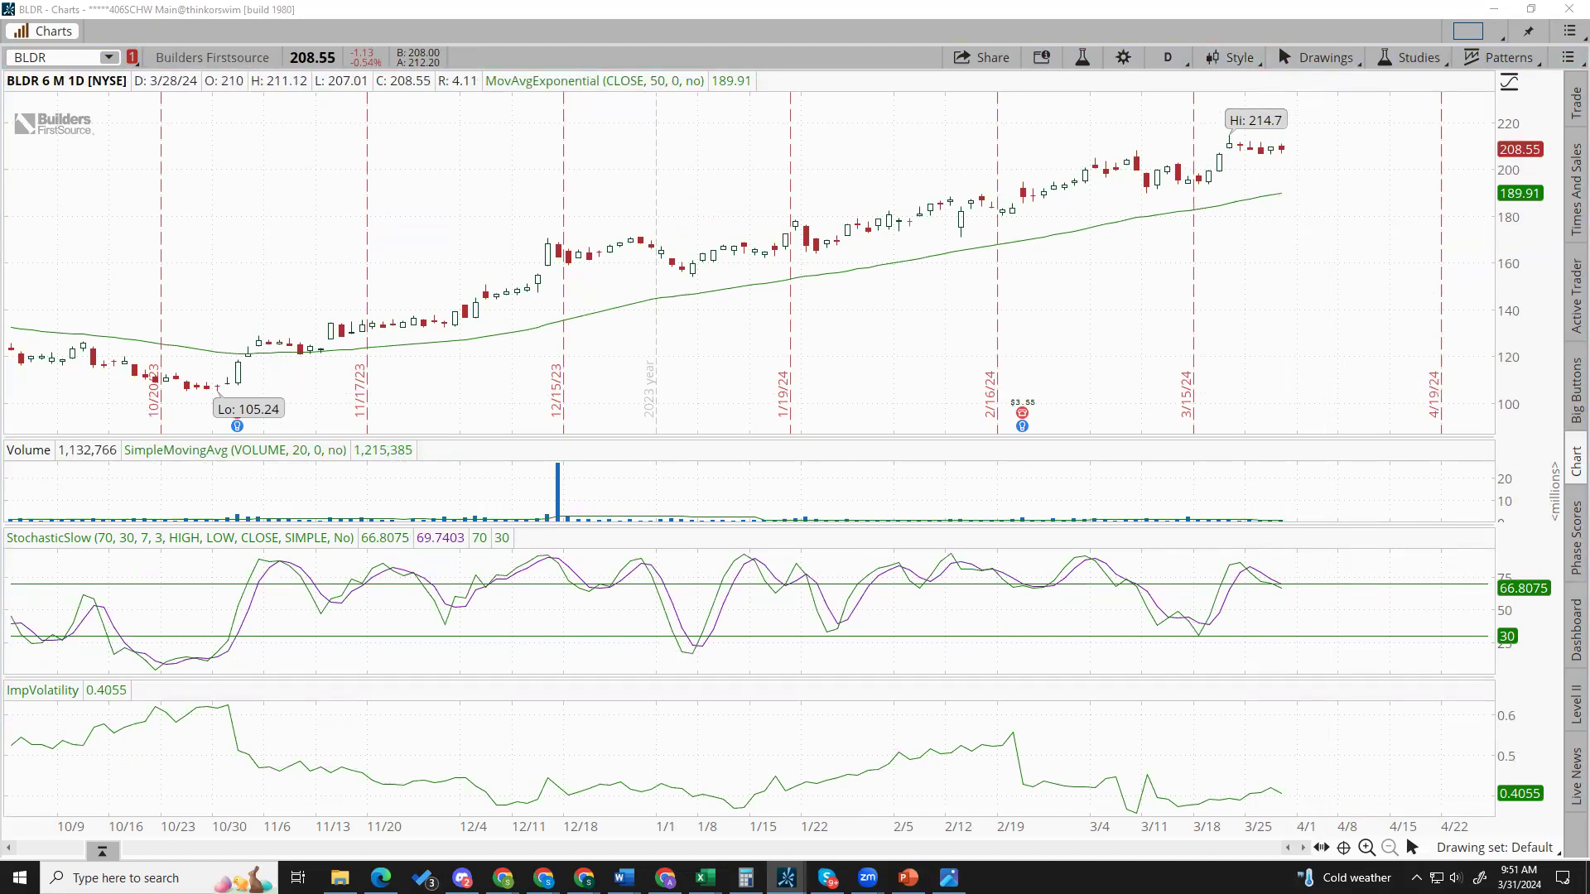
Advance from the BLDR chart to the charts for C and CAT.
key(Down)
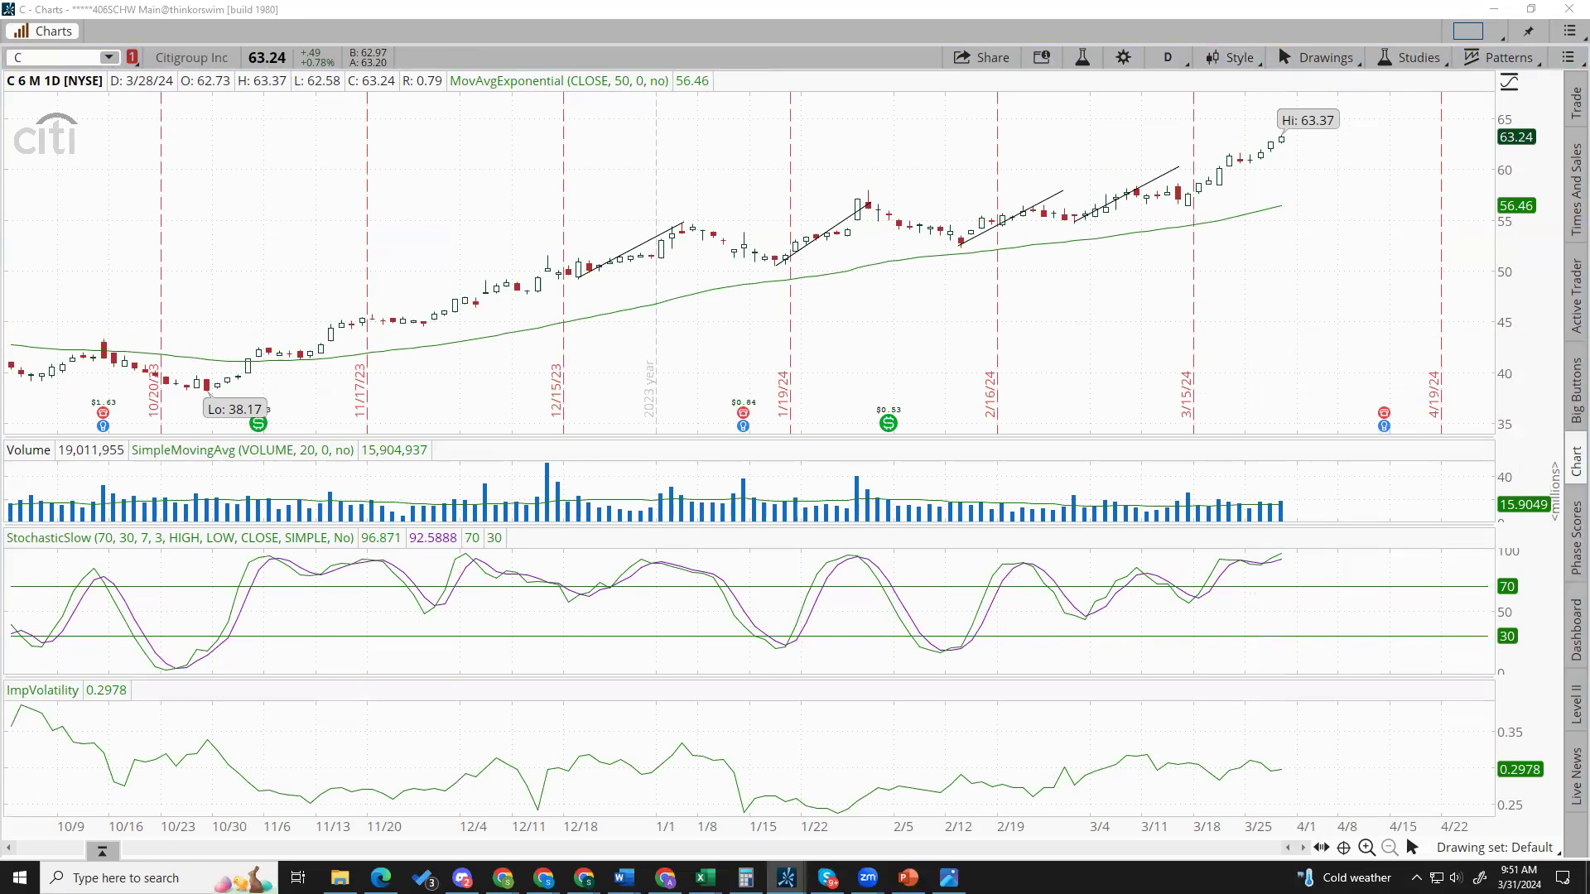
key(Down)
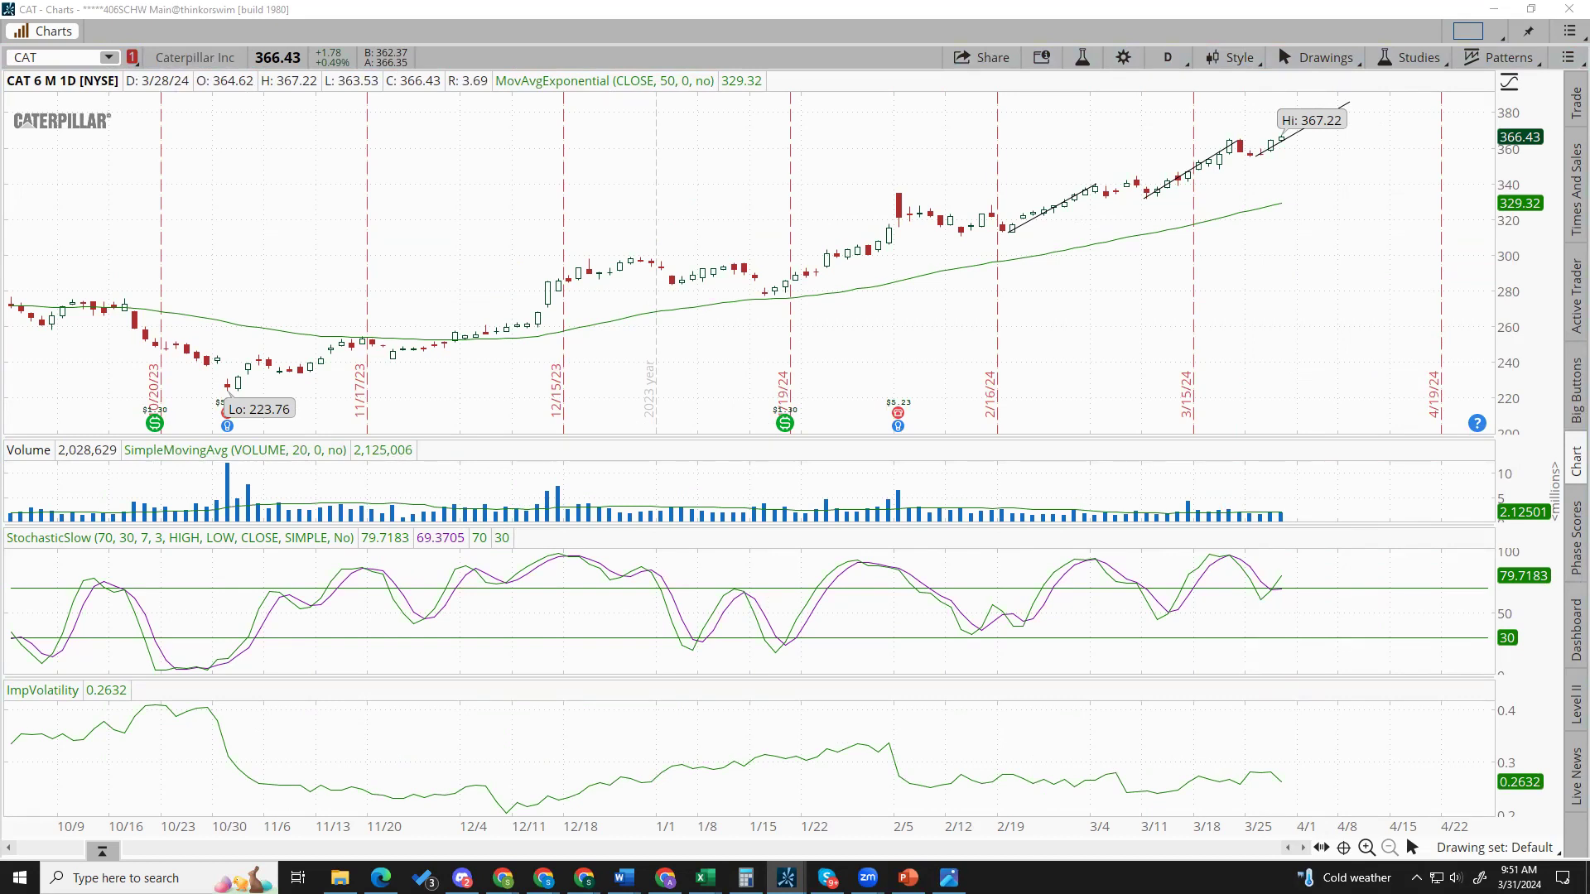
Advance from the CAT chart to the CMG and CRWD charts, and load the F chart.
key(Down)
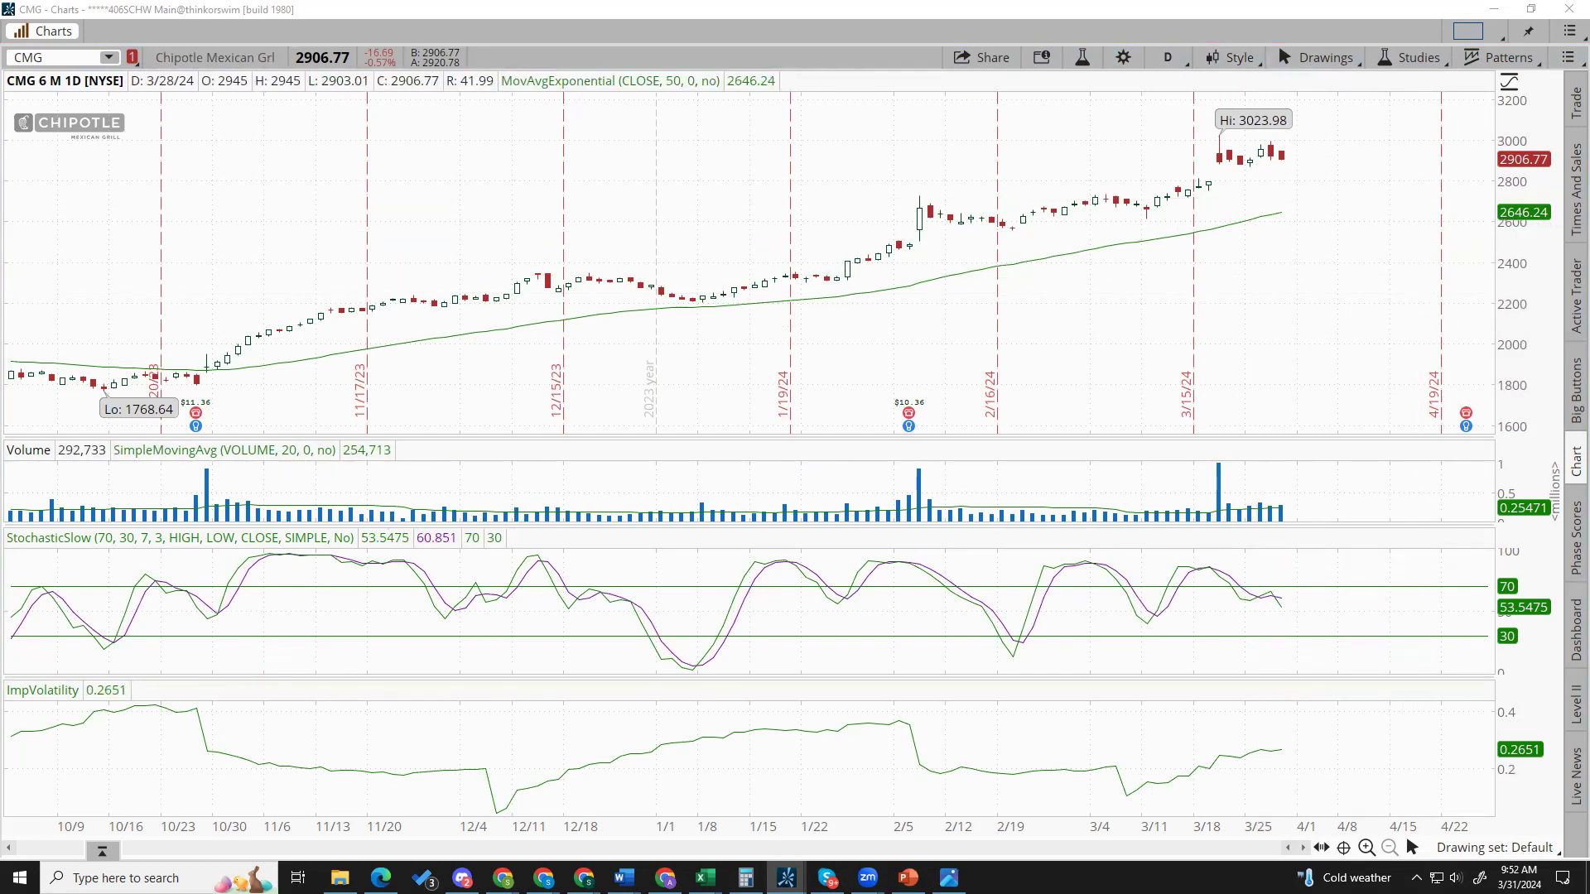
key(Down)
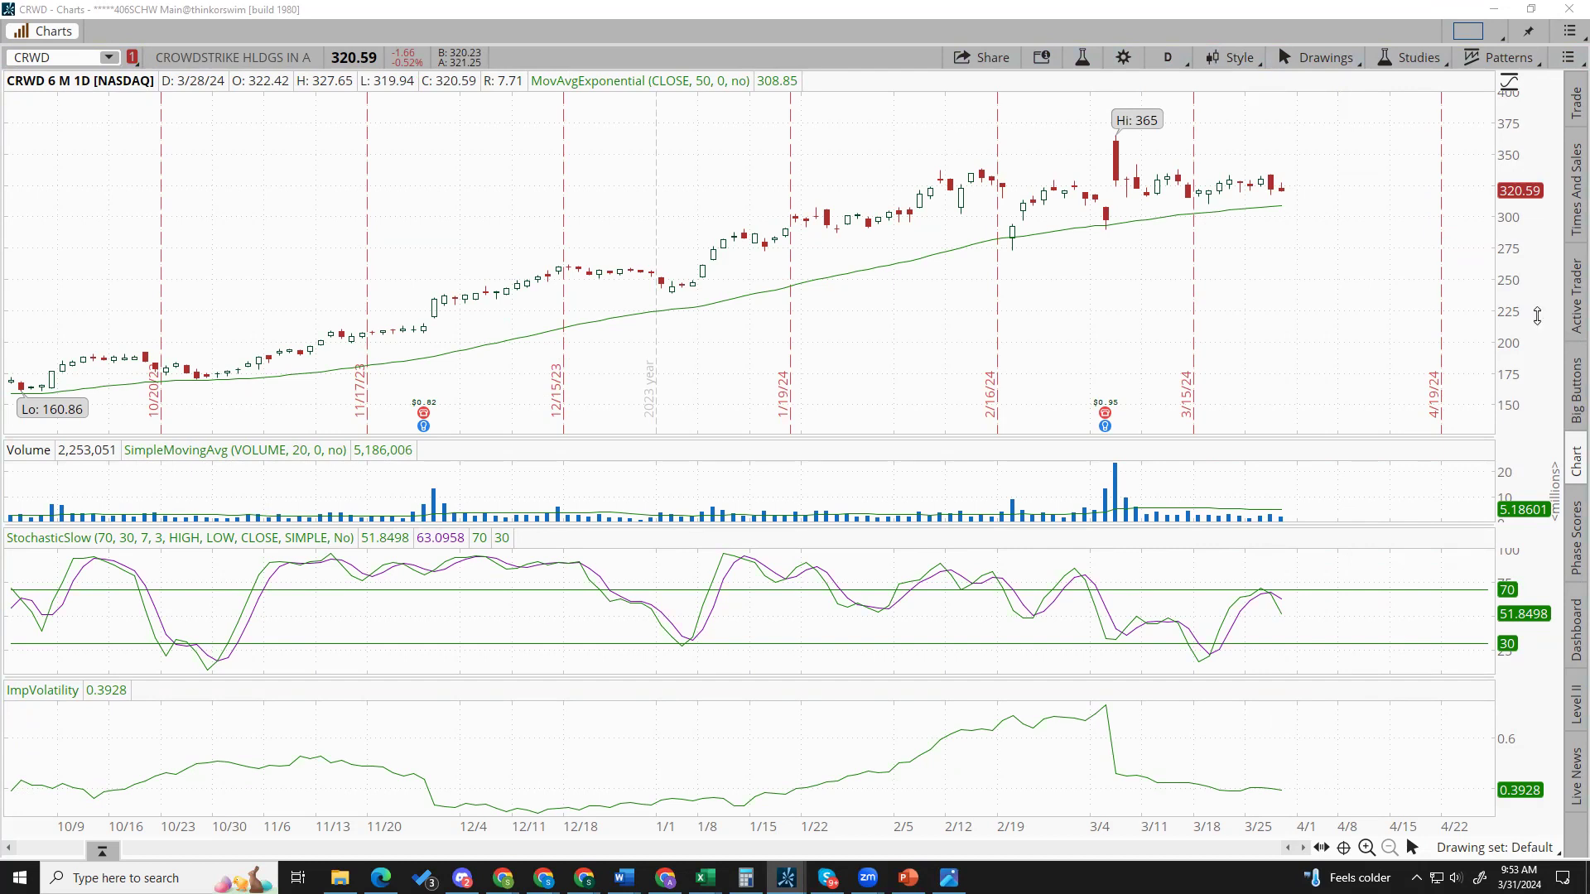
right_click(1313, 182)
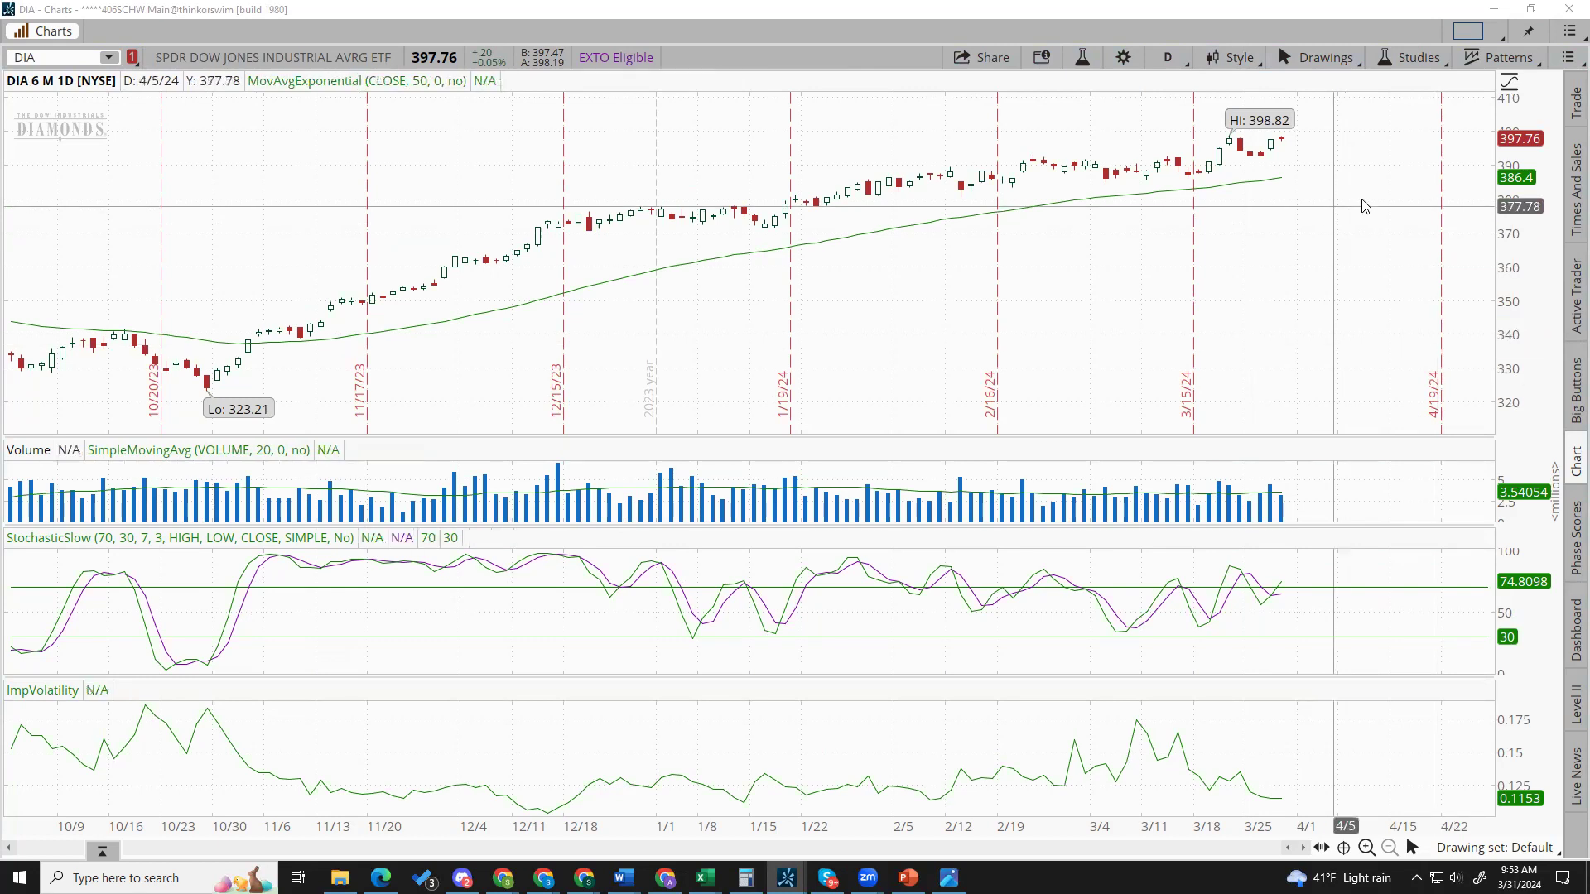
text(F)
key(Return)
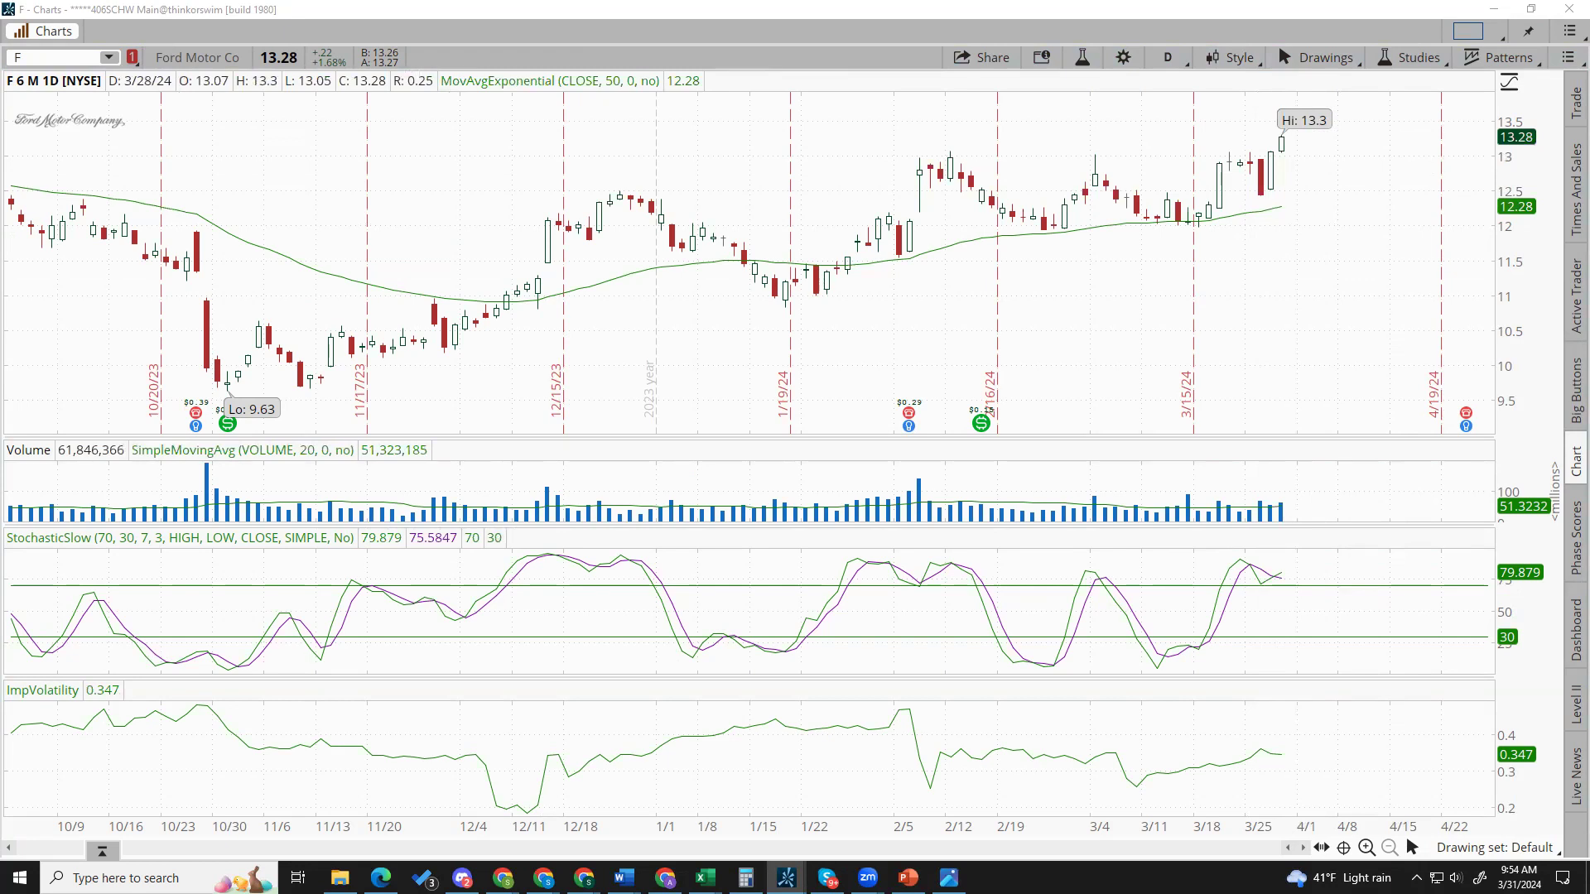
Load the FAST chart and the GE chart in turn.
text(FAST)
key(Return)
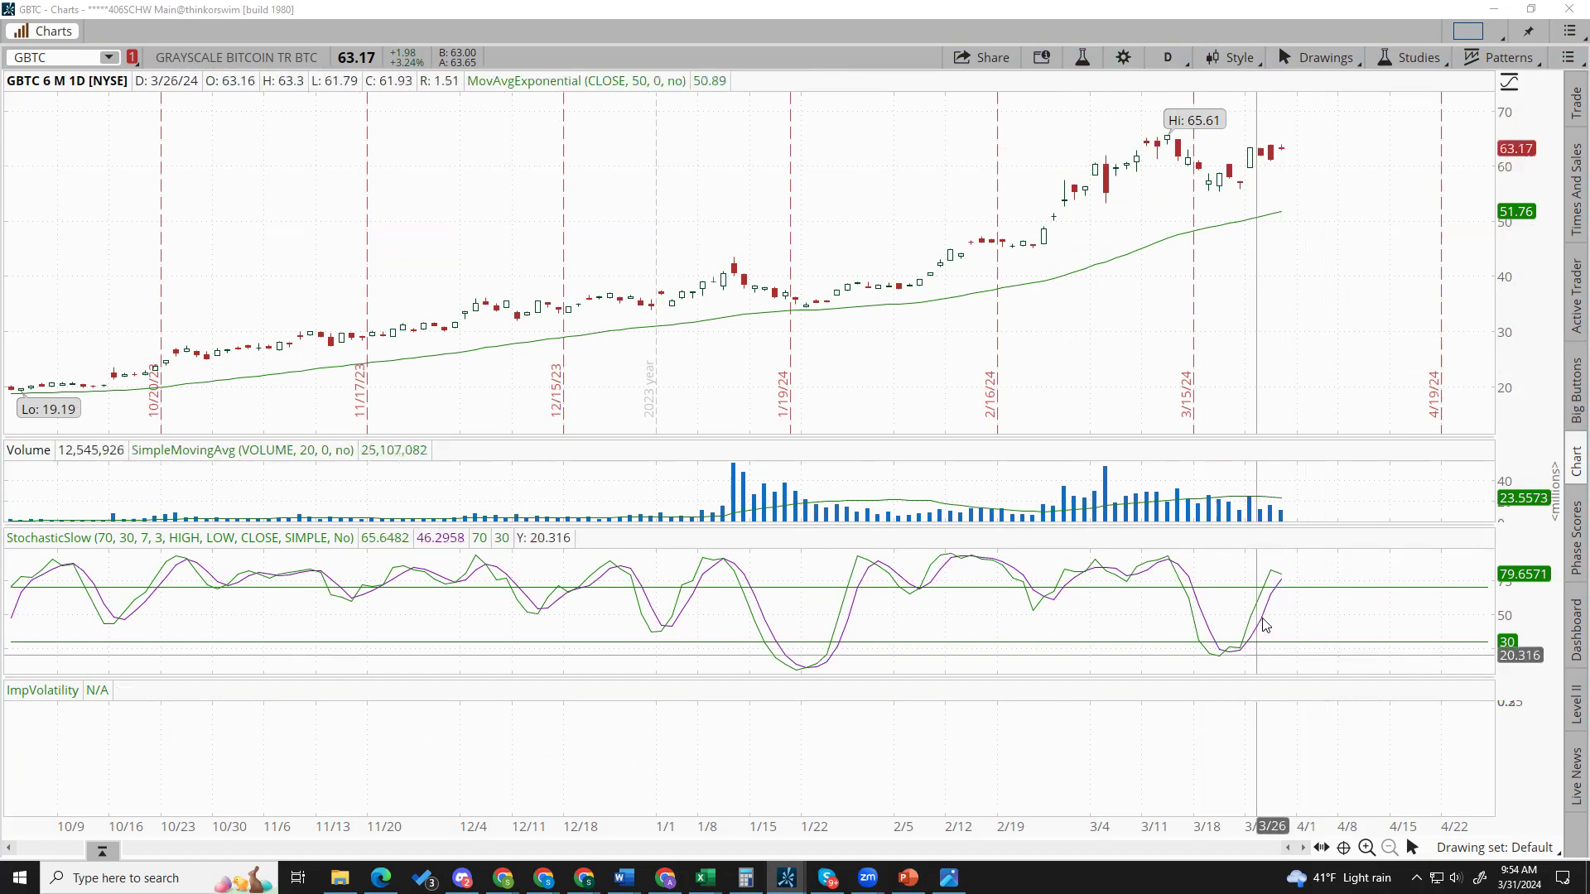
text(GE)
key(Return)
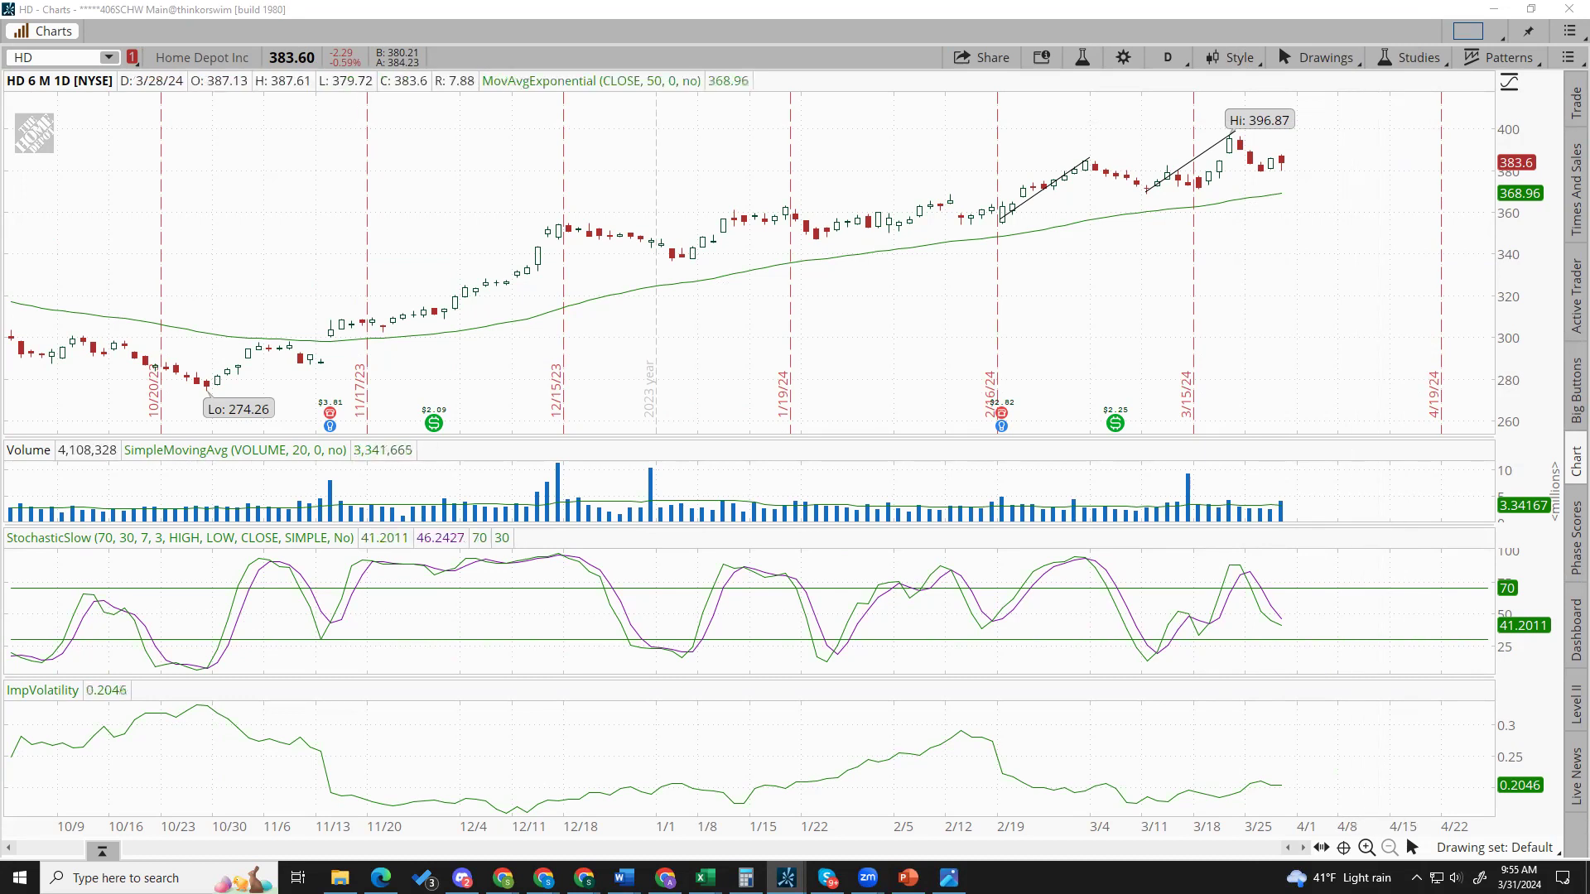
Advance from the HD chart through INTC and IWM to JPM, and inspect JPM's 4/12/24 earnings marker.
key(Down)
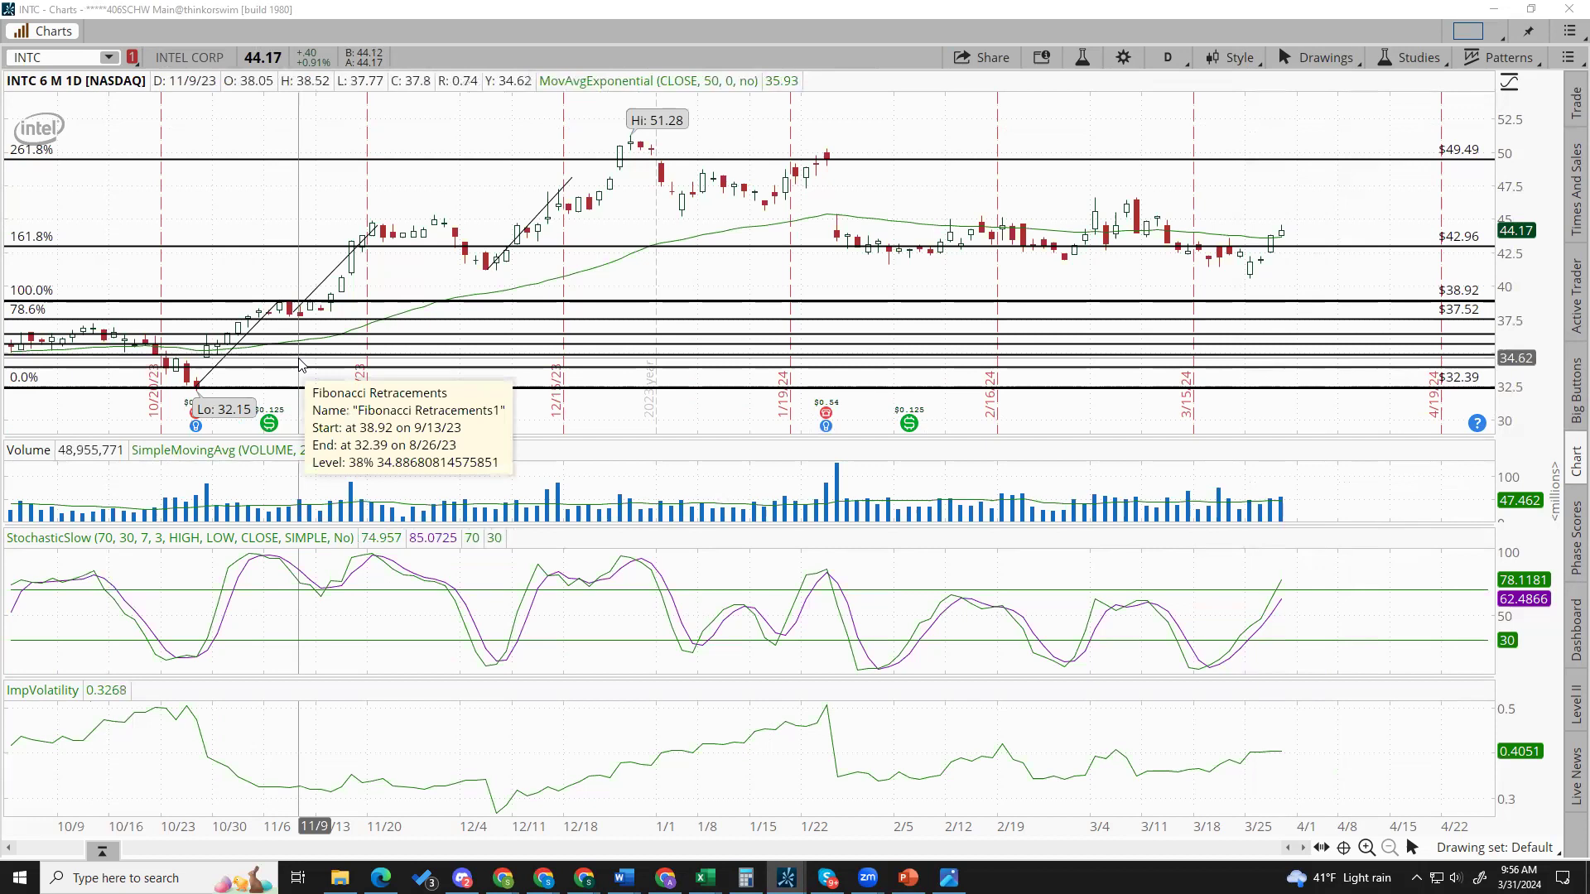
key(Down)
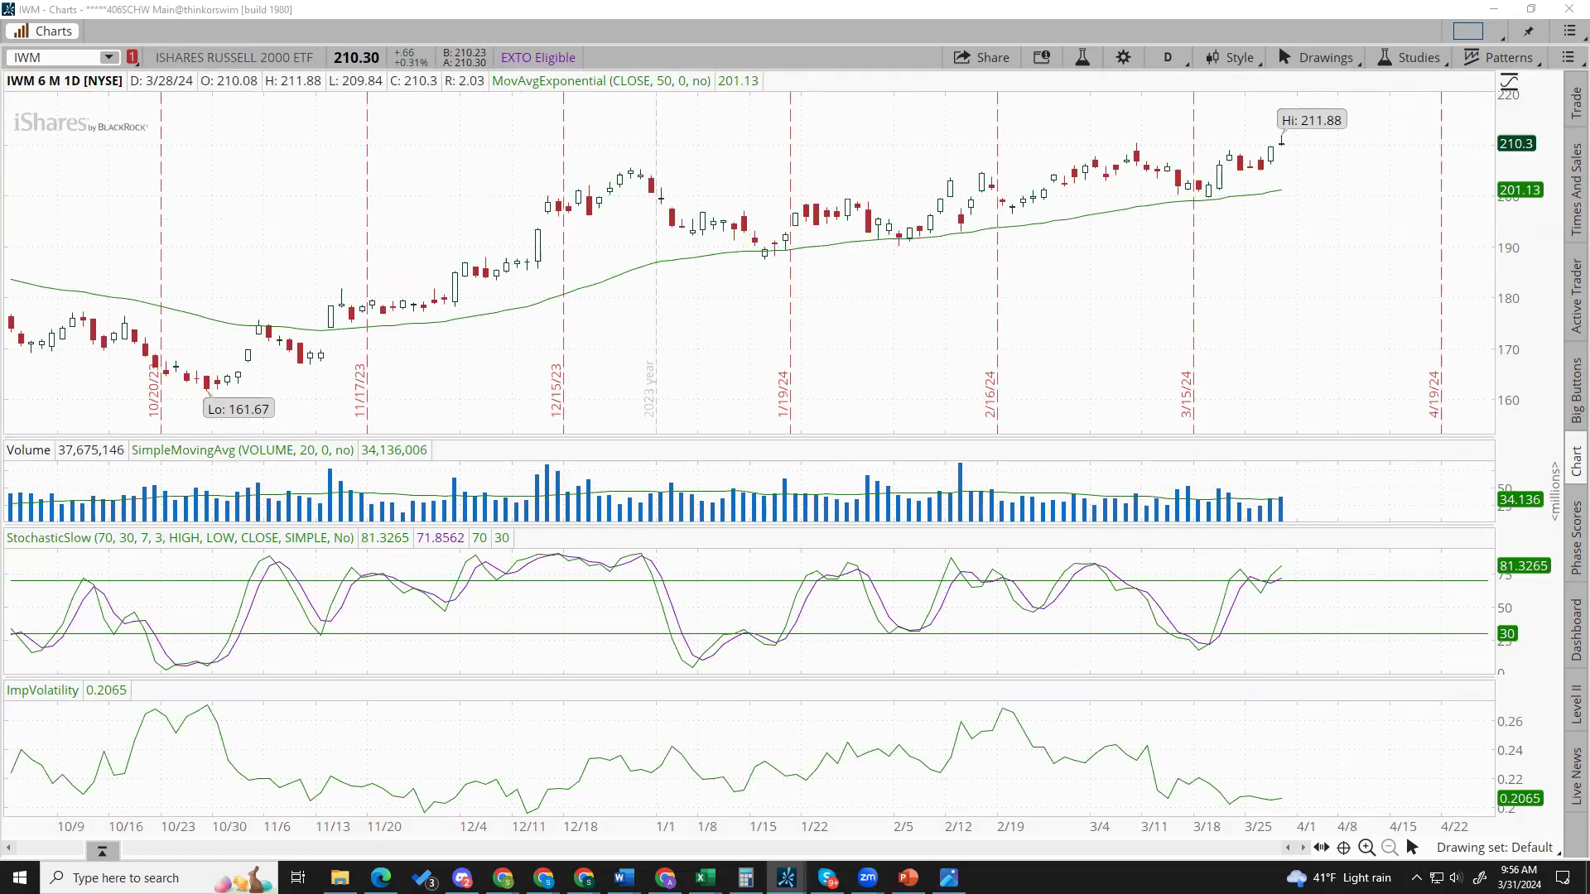
key(Down)
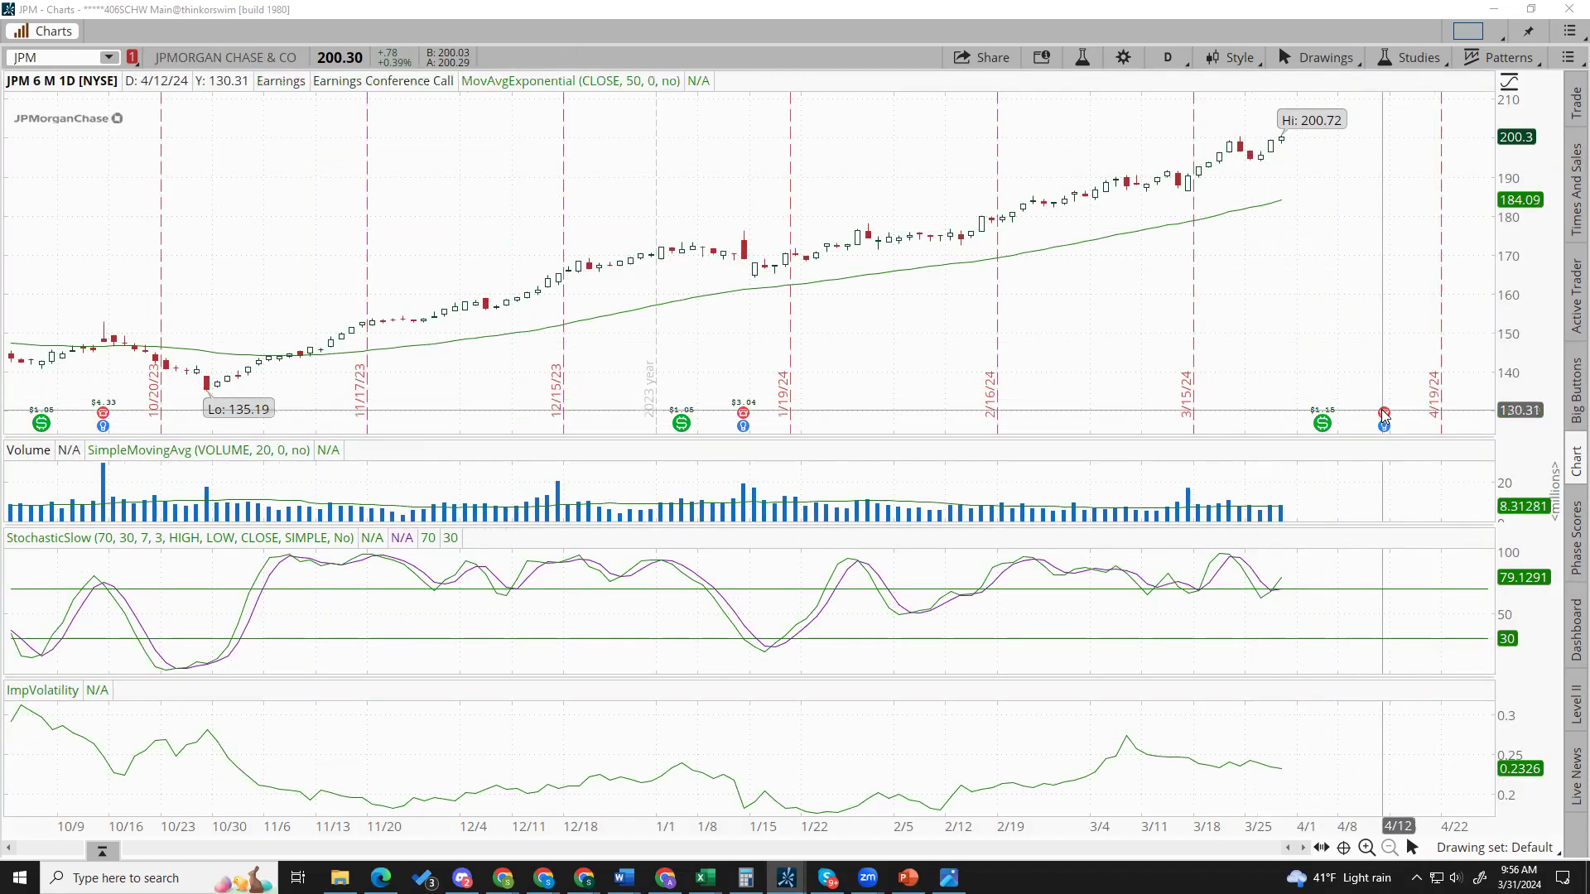
mouse_move(1384, 414)
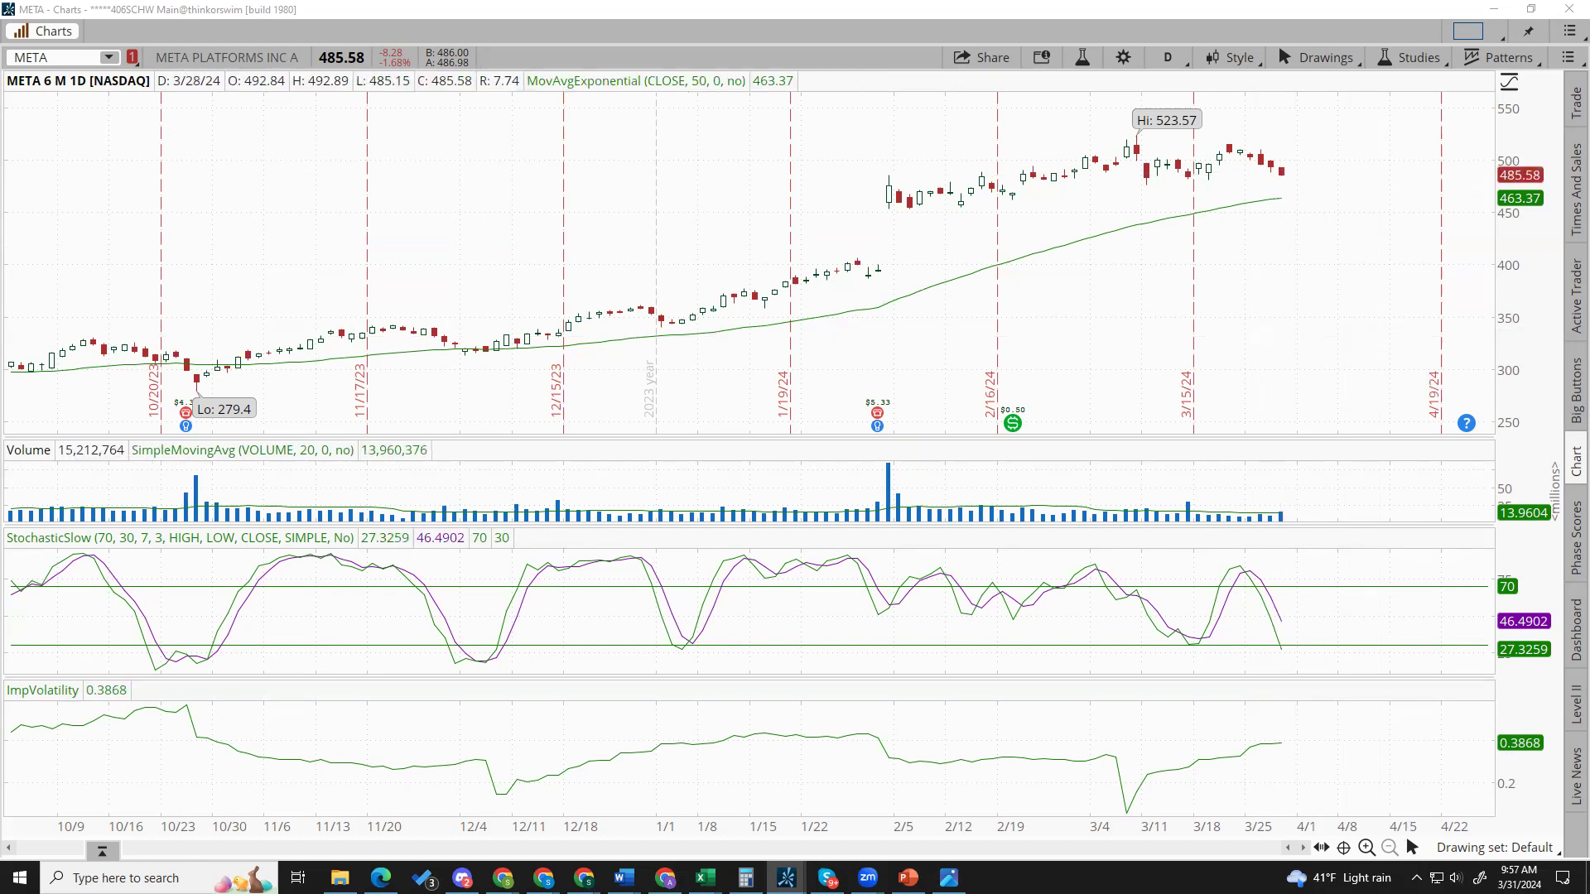
Load the MS chart and inspect its 4/16/24 earnings marker.
text(MS)
key(Return)
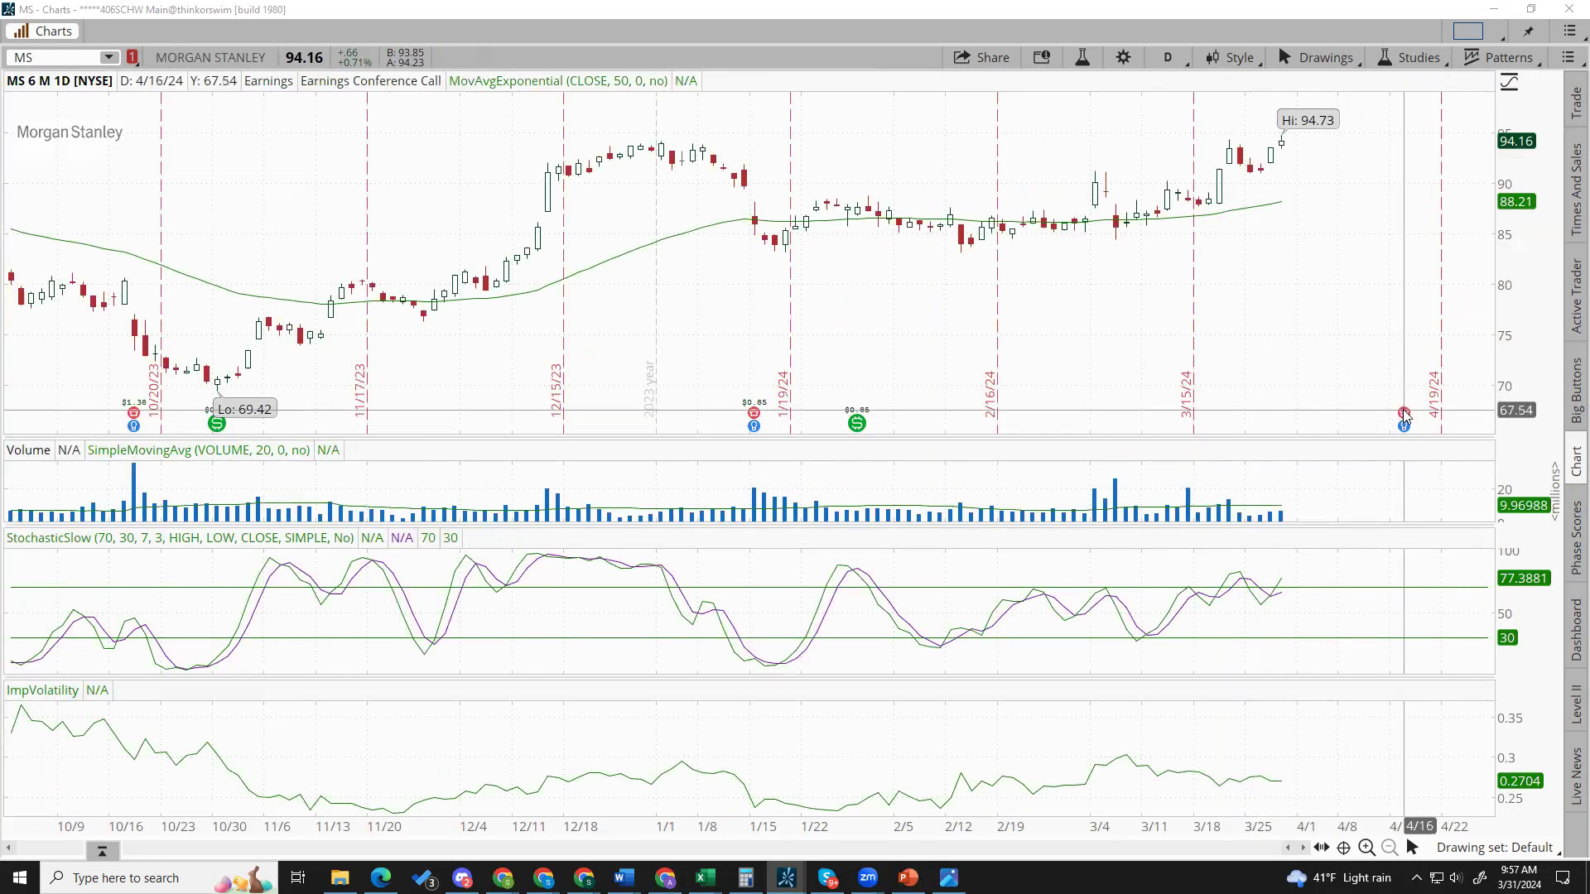
mouse_move(1404, 414)
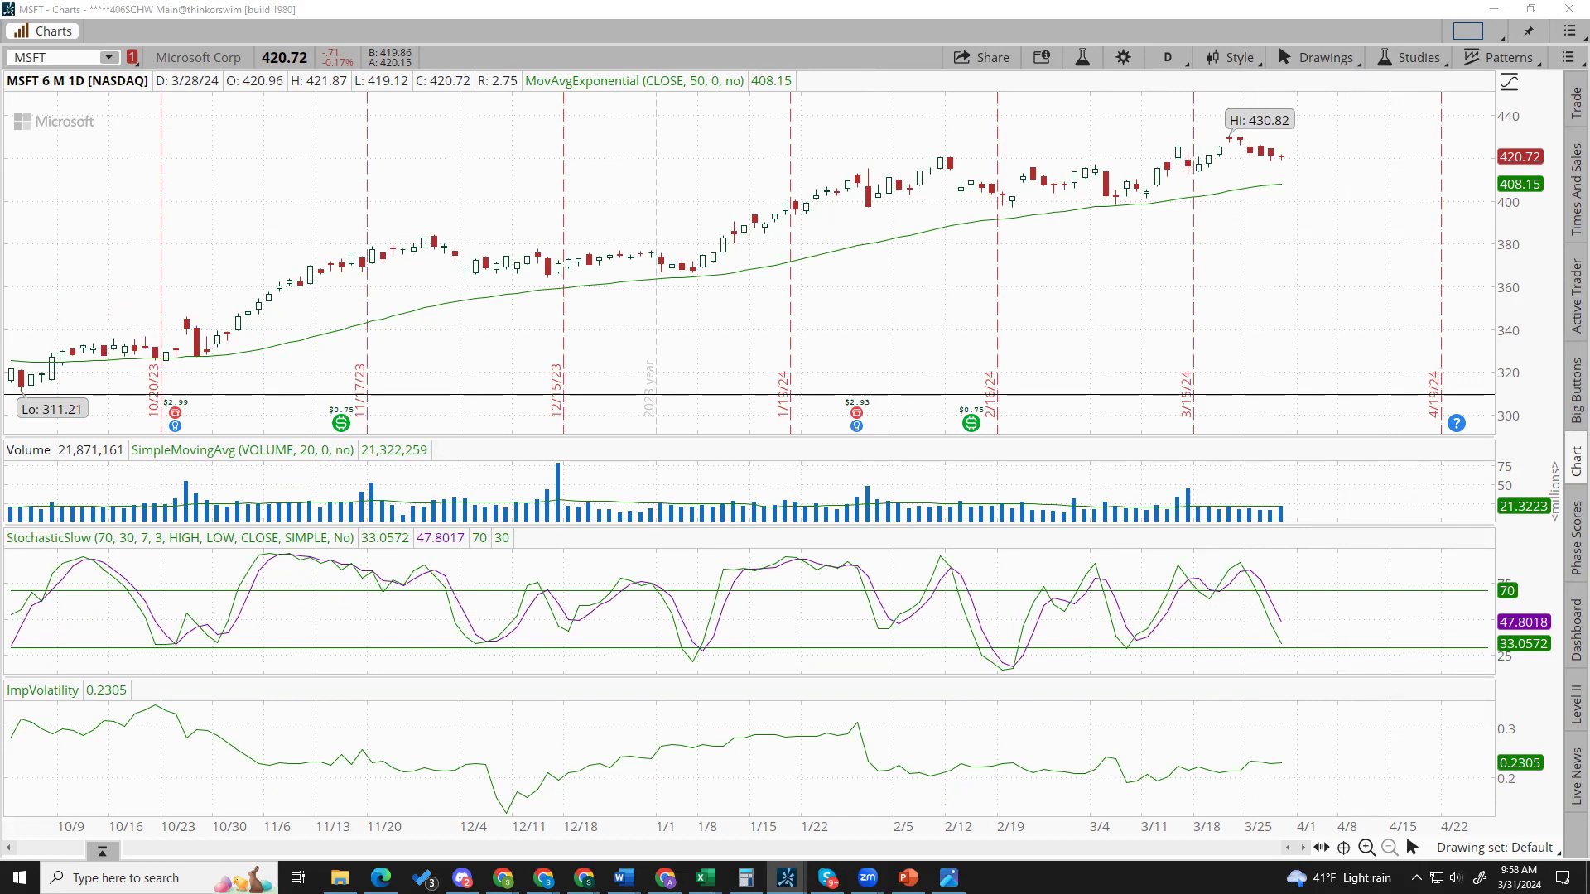
View the NFLX, QQQ and SMCI charts in turn.
text(NFLX)
key(Return)
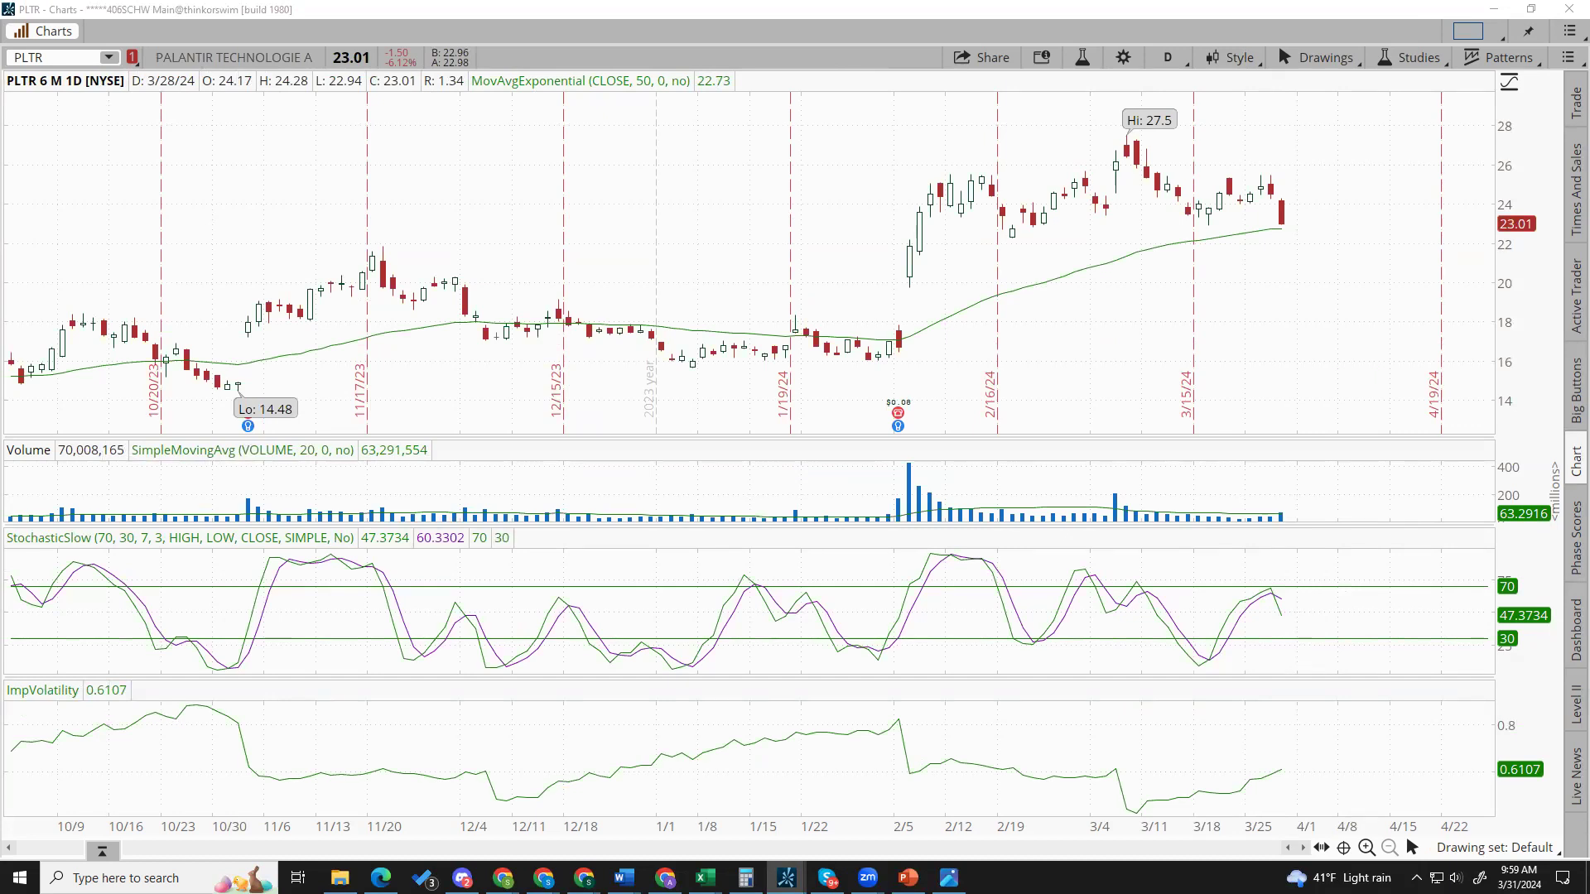
text(QQQ)
key(Return)
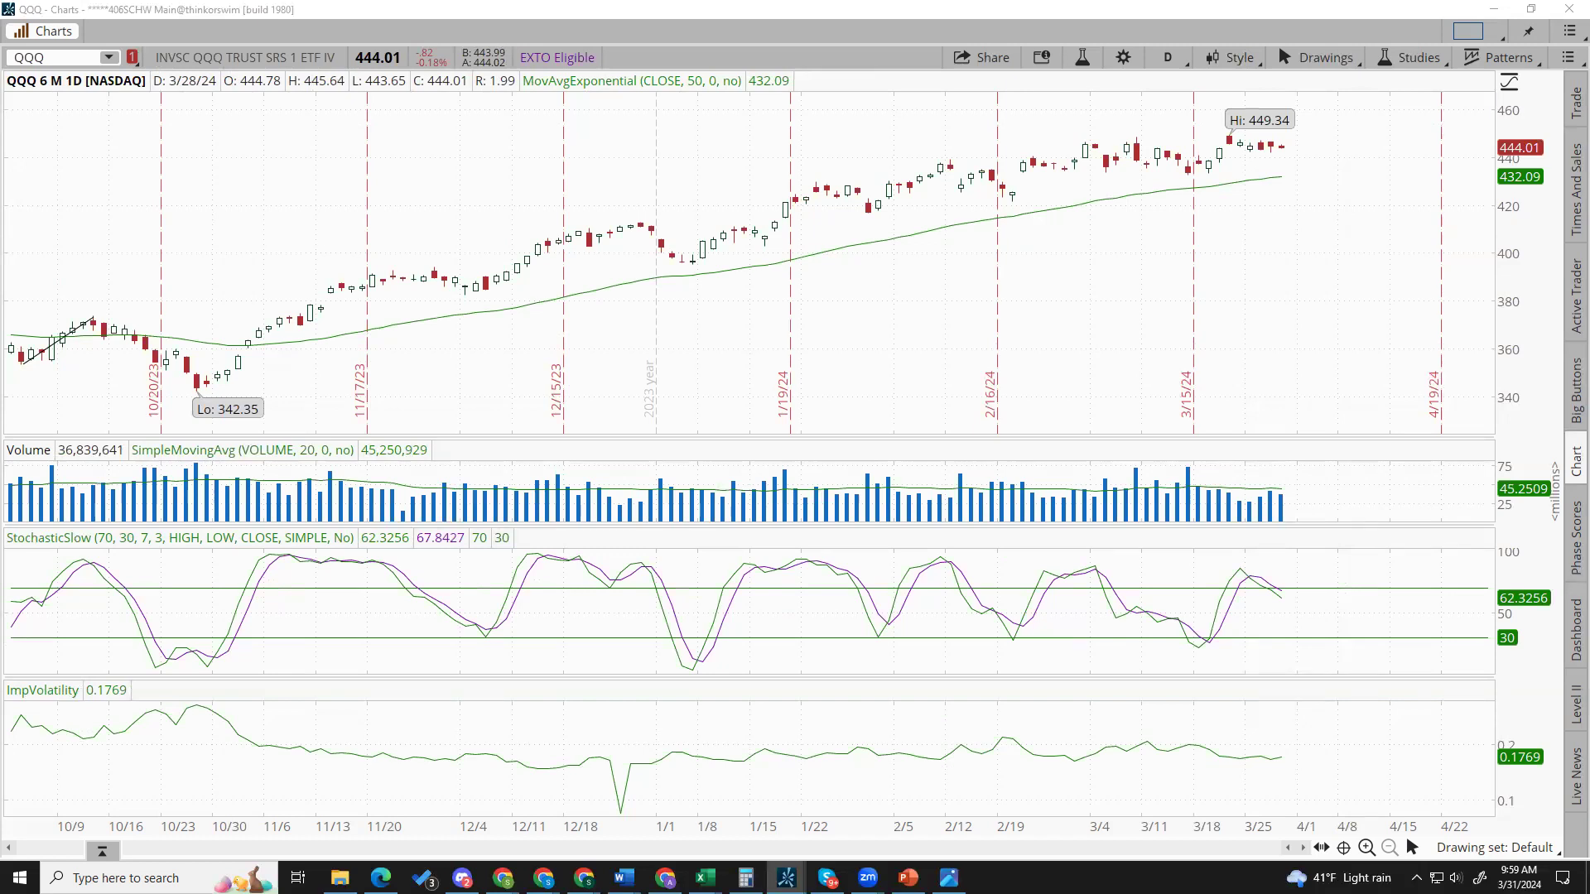
text(SMCI)
key(Return)
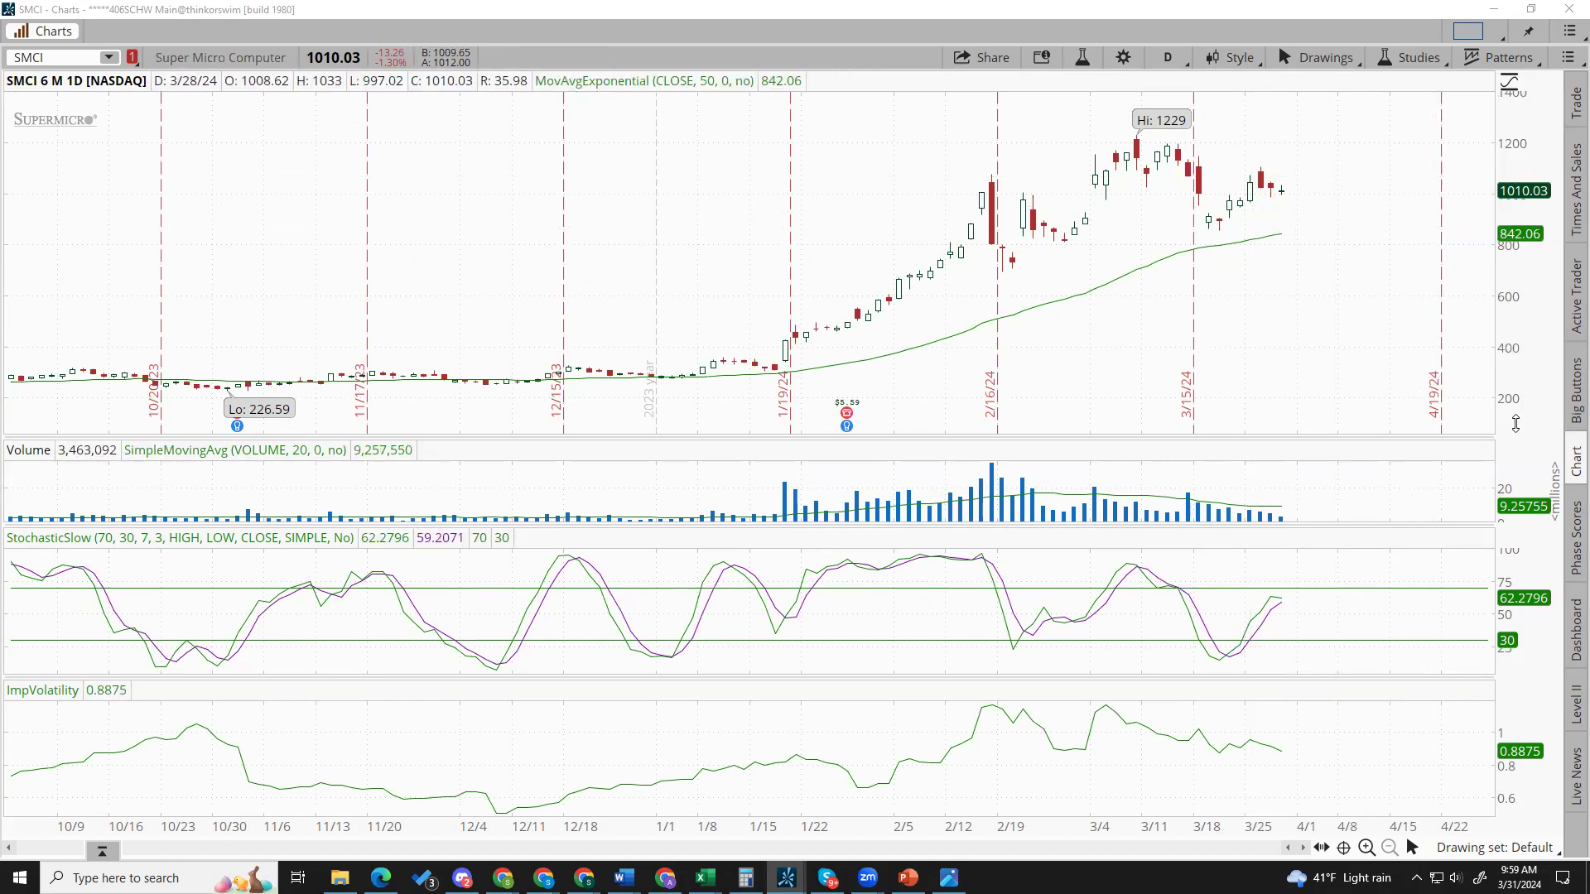
Mark SMCI's swing highs, March low, rebound and pullback in red with an upward arrow, and clear the markings.
drag(1084, 150, 1243, 152)
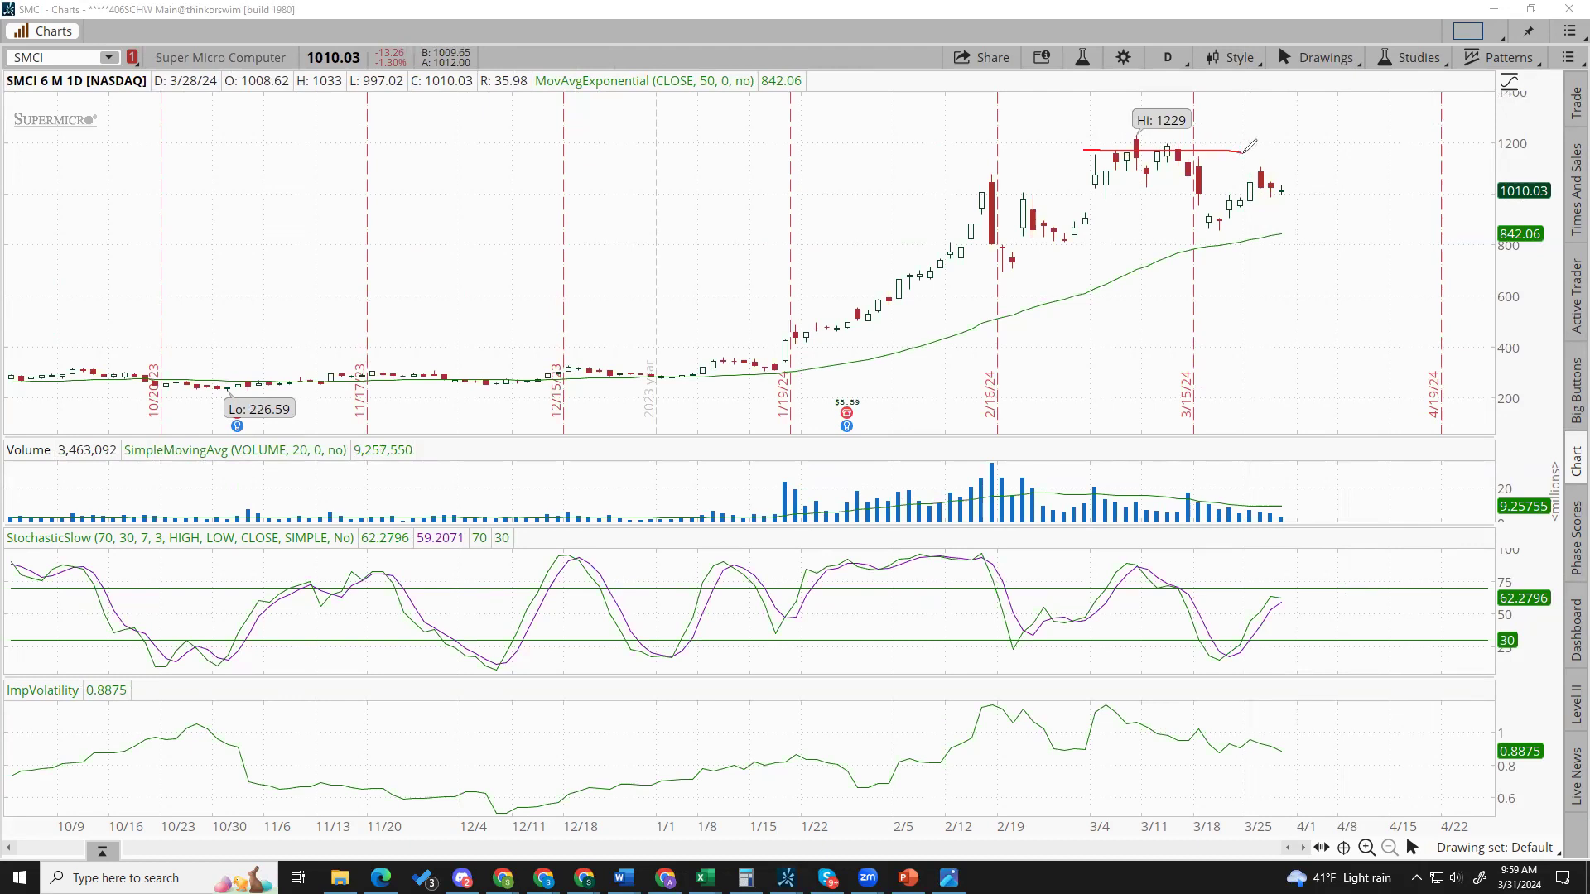
drag(1220, 224, 1260, 171)
drag(1197, 225, 1233, 225)
drag(988, 179, 1046, 179)
mouse_move(1260, 171)
mouse_down()
mouse_move(1341, 224)
mouse_move(1284, 195)
mouse_move(1304, 209)
mouse_move(1317, 195)
mouse_move(1292, 191)
mouse_move(1317, 187)
mouse_up()
drag(1307, 302, 1313, 220)
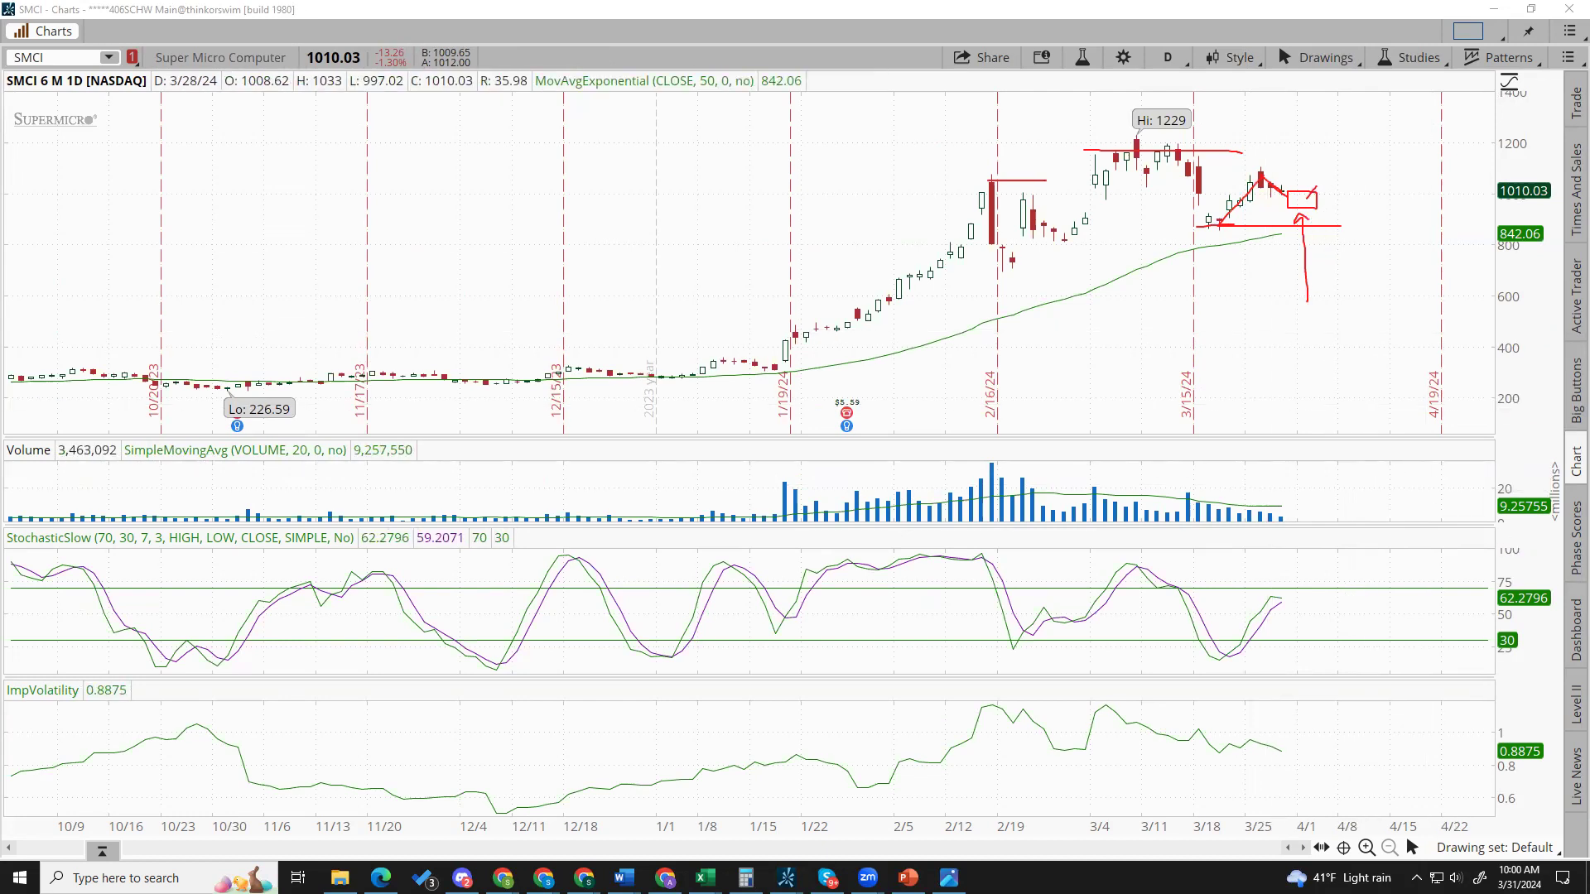
key(Escape)
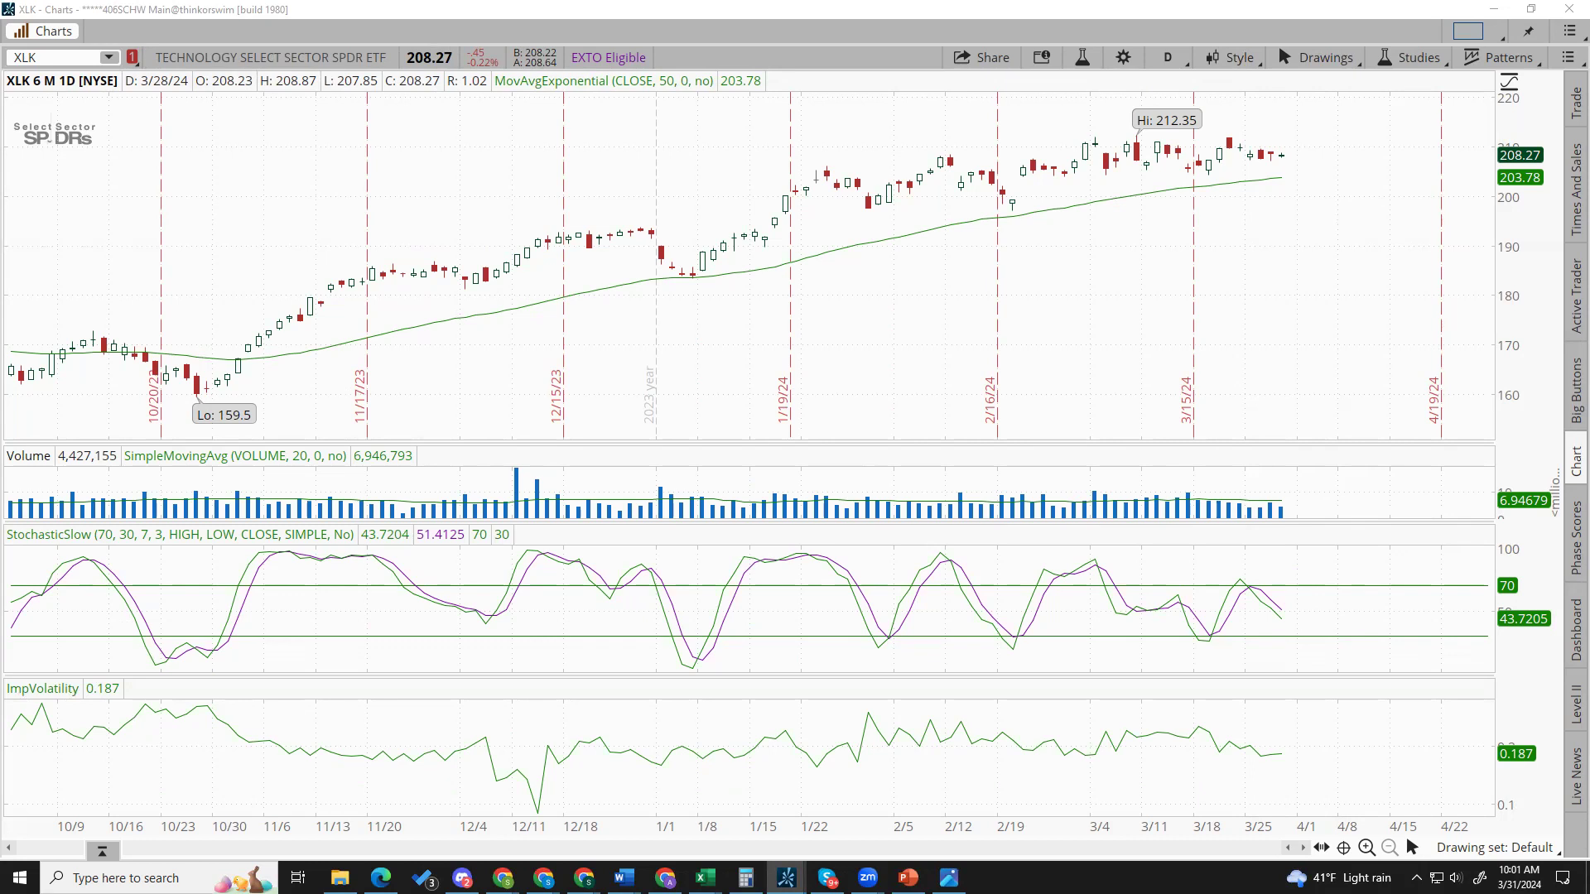
Advance from the XLK chart through the sector ETF charts XLP, XLU, XLV and XLY.
key(Down)
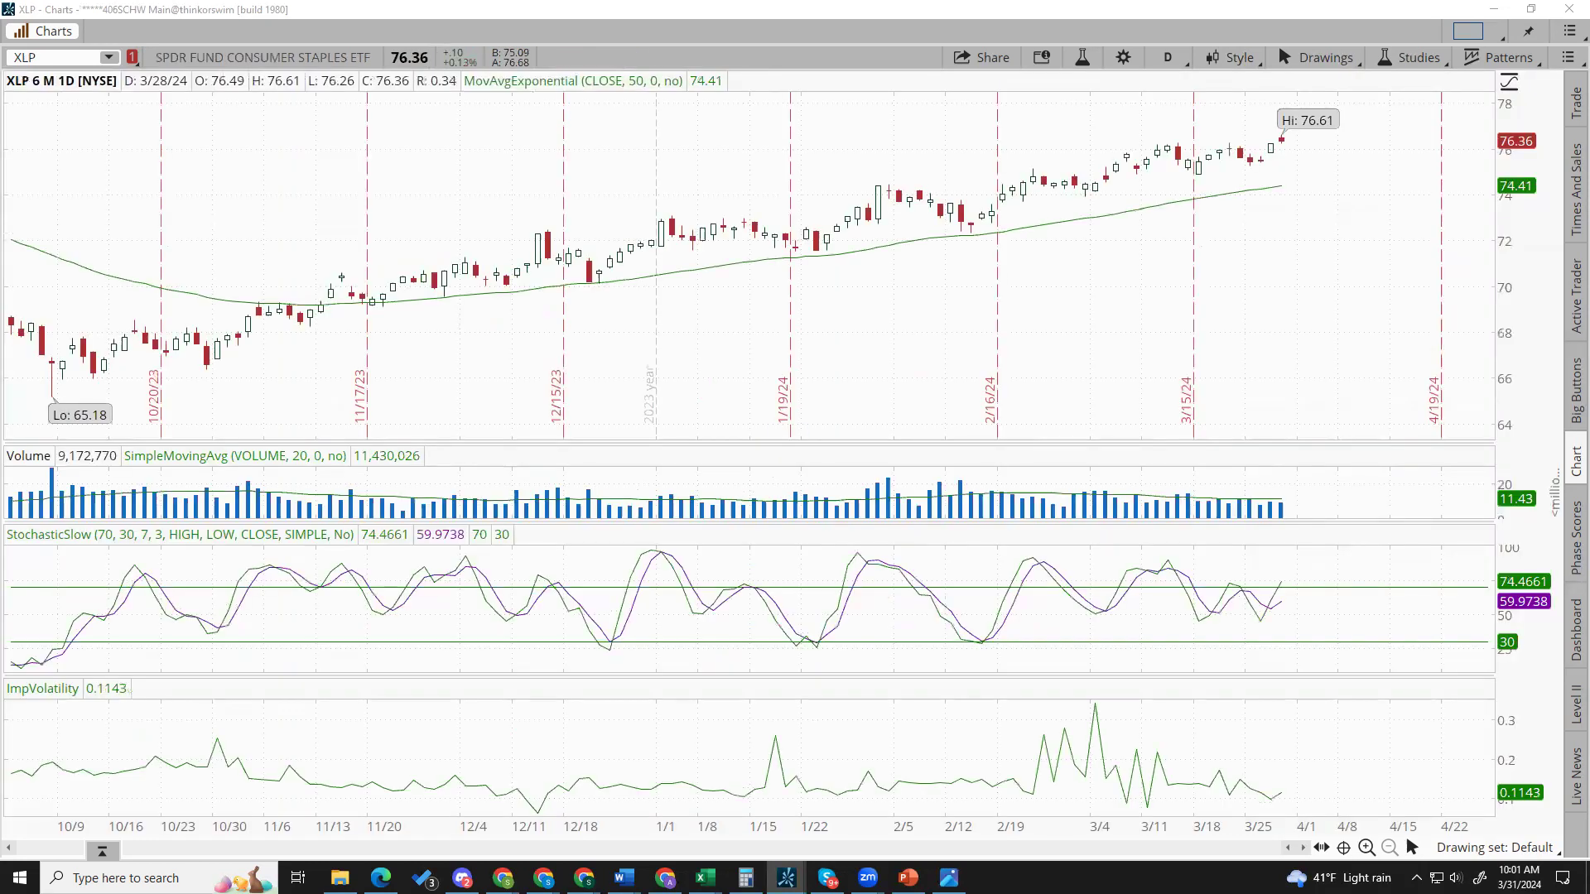
key(Down)
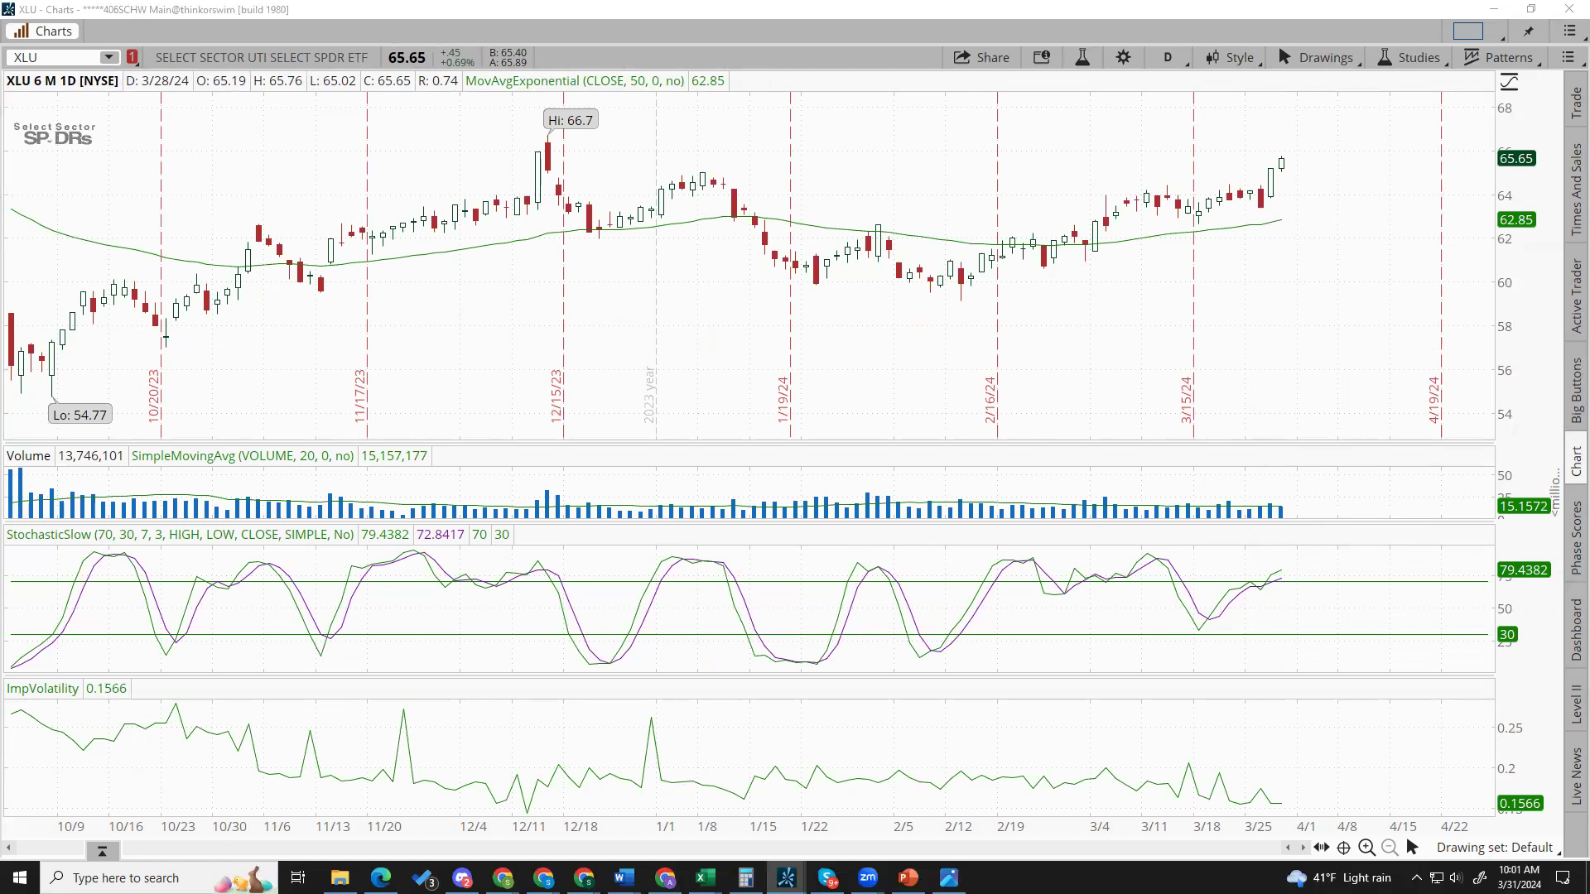
key(Down)
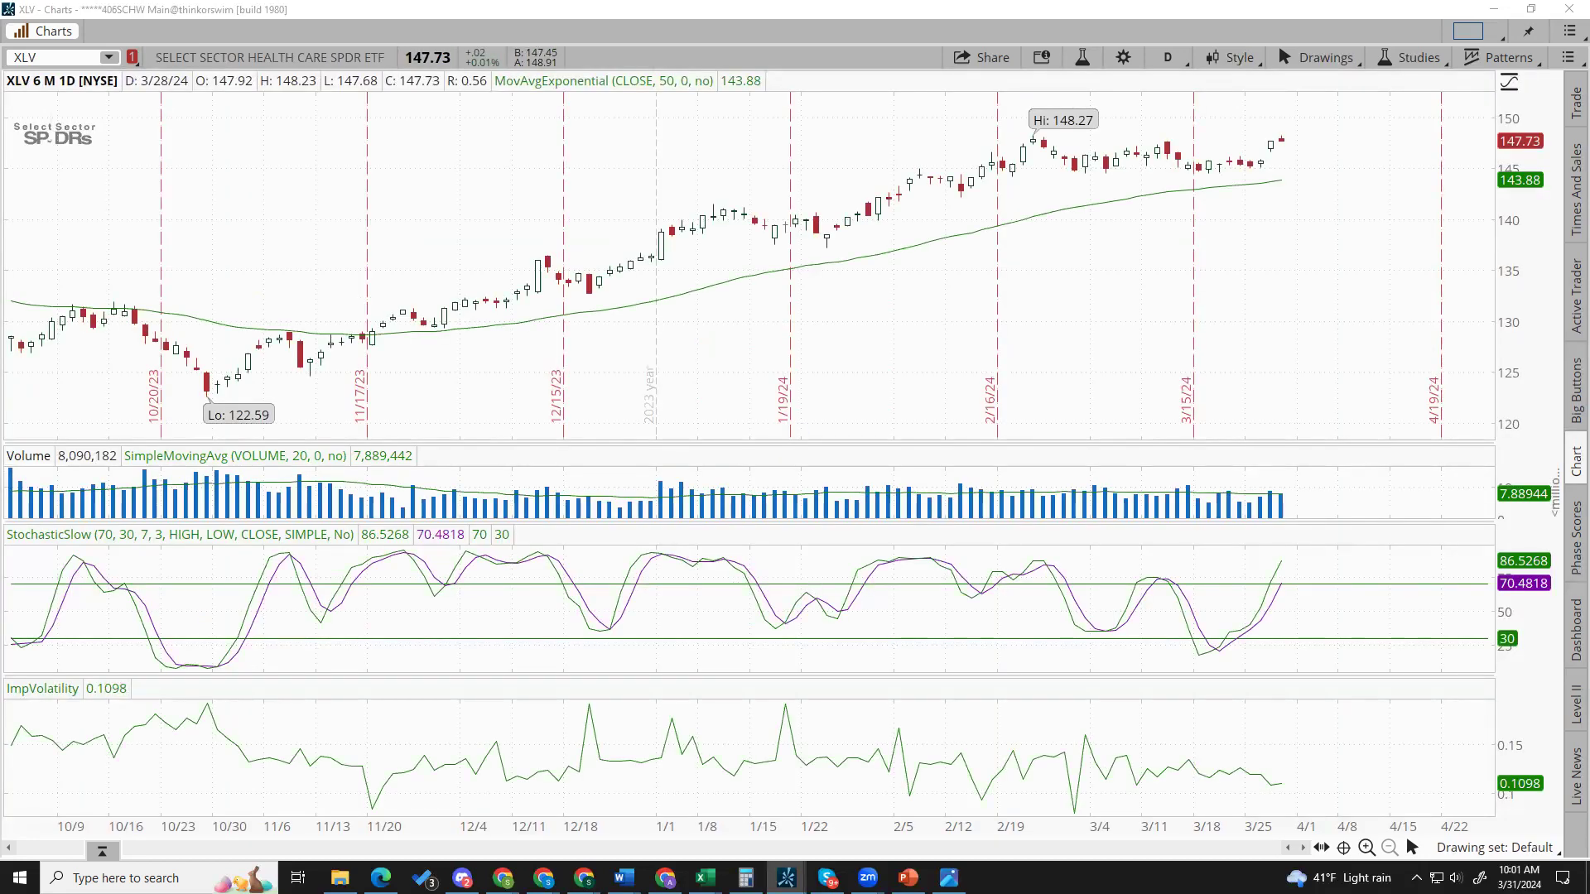
key(Down)
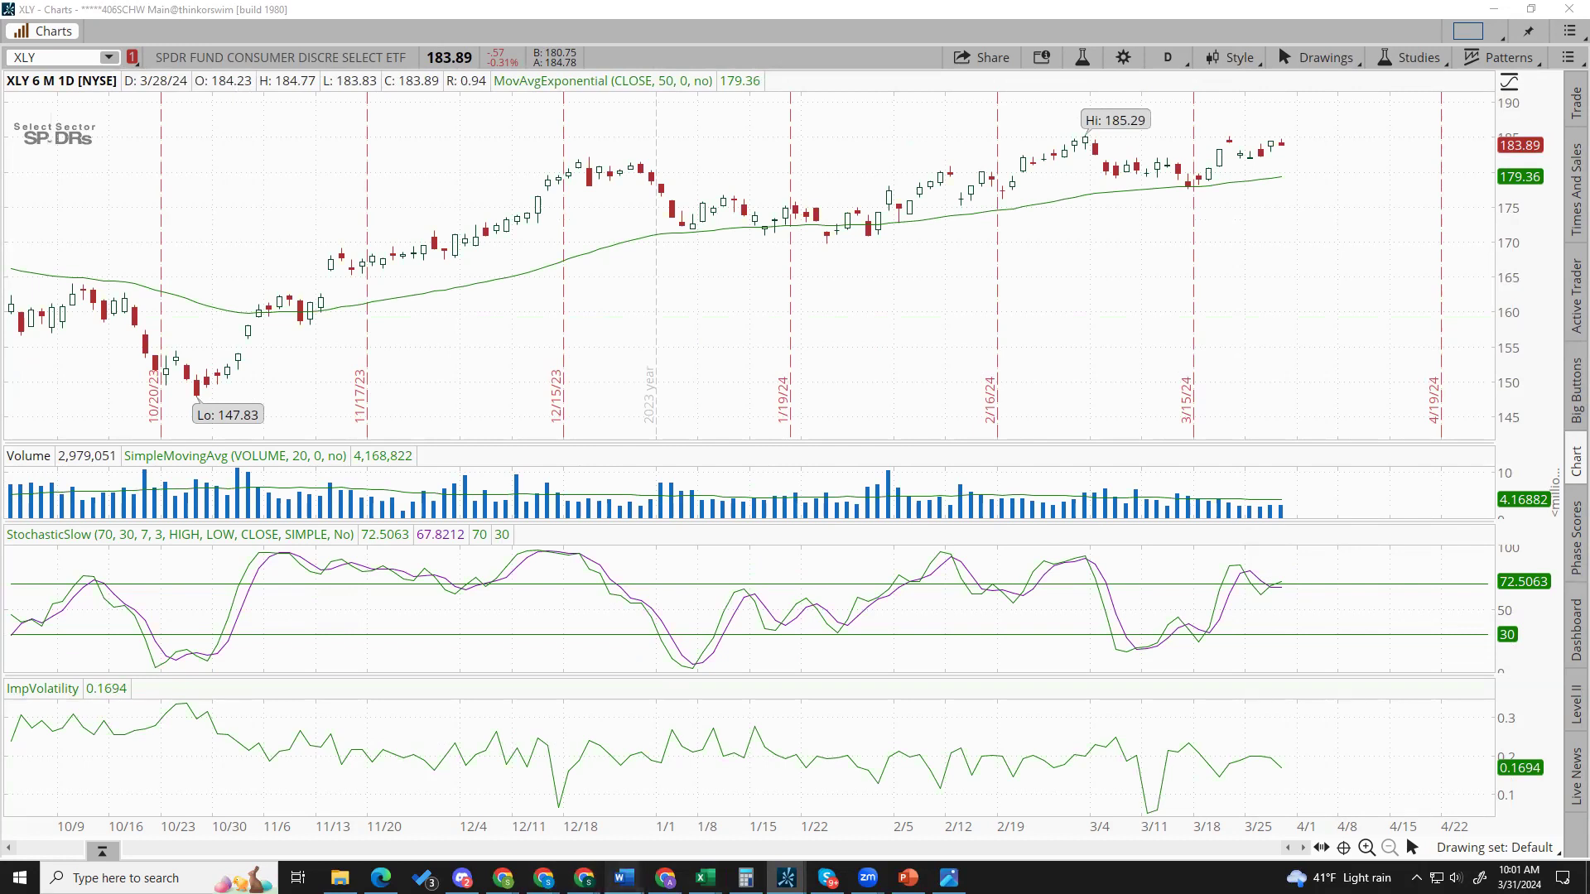
Switch to the MWAG Trading Plan Outline in Word and select the Trade Log and Trade Journal items under Record Keeping.
mouse_move(624, 878)
click(470, 822)
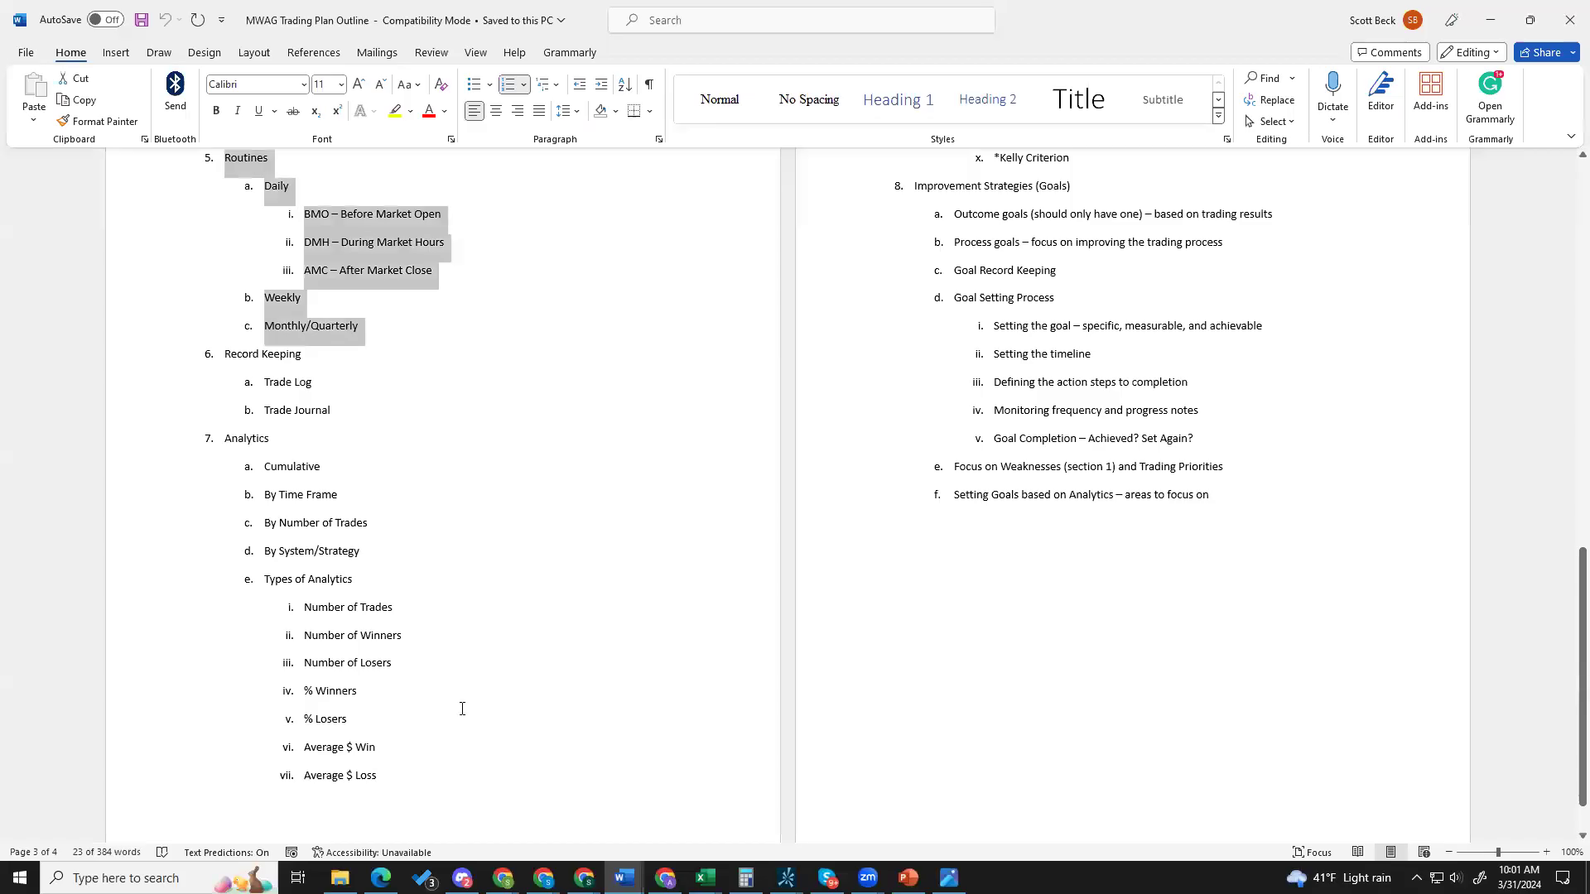
click(217, 357)
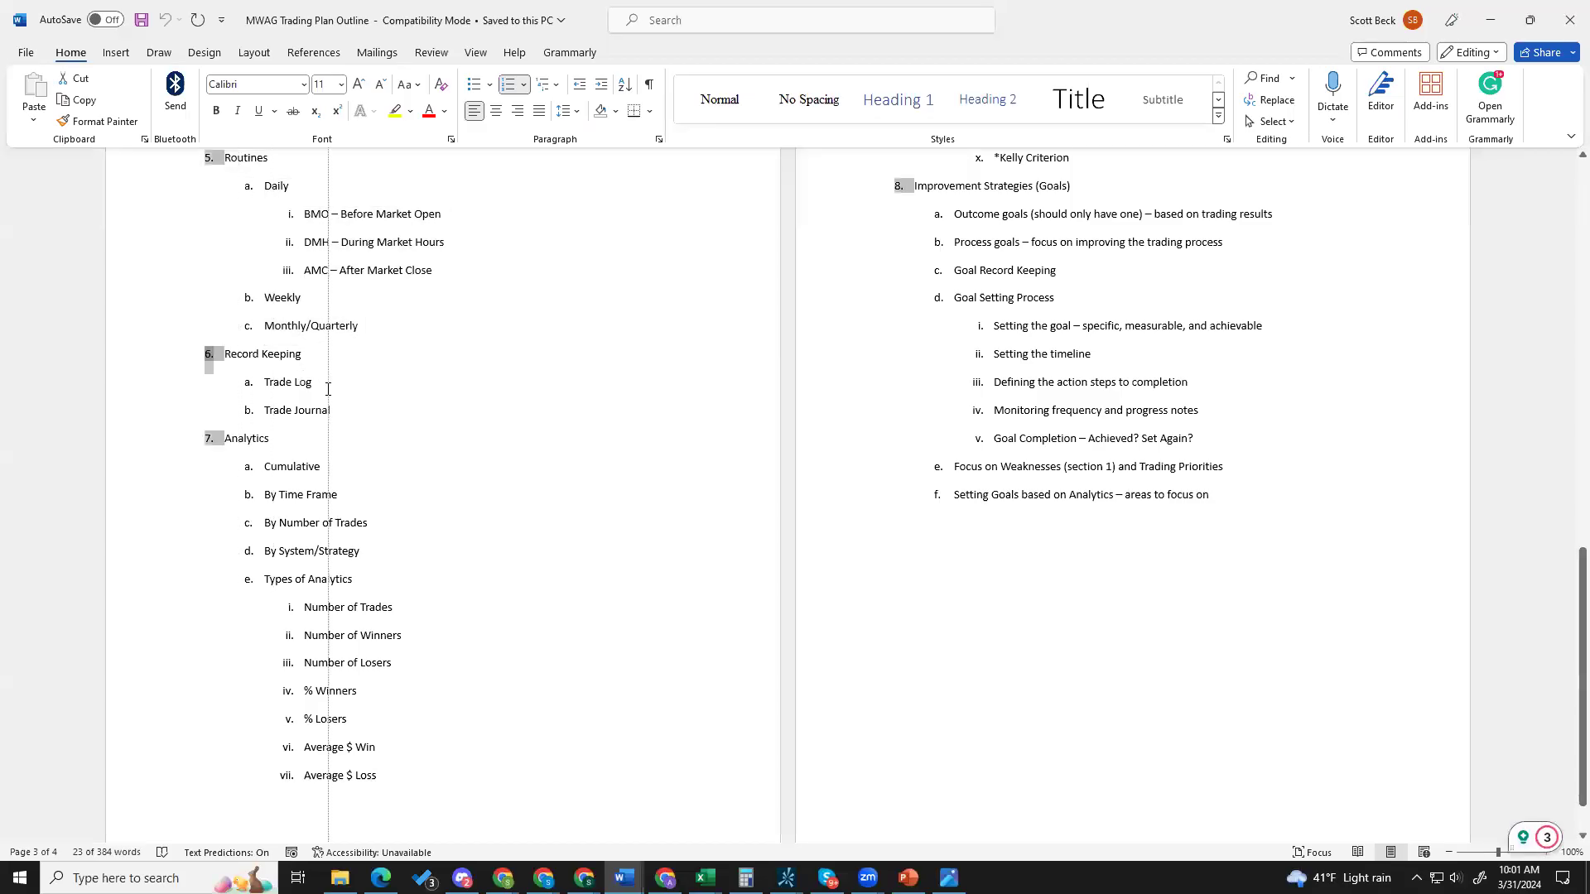
click(222, 374)
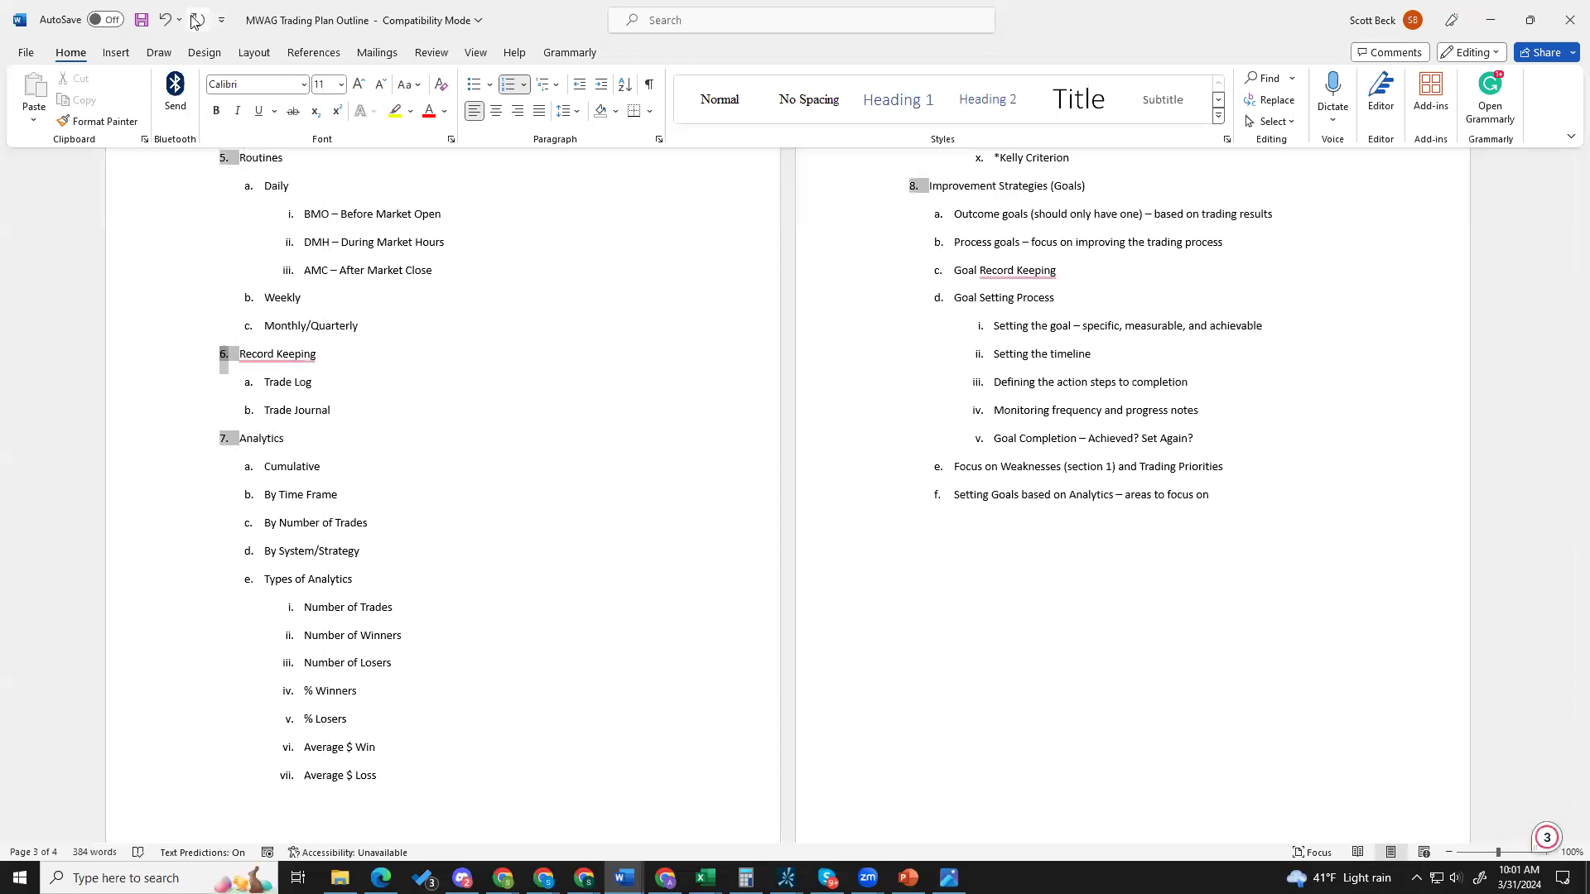
drag(340, 413, 249, 387)
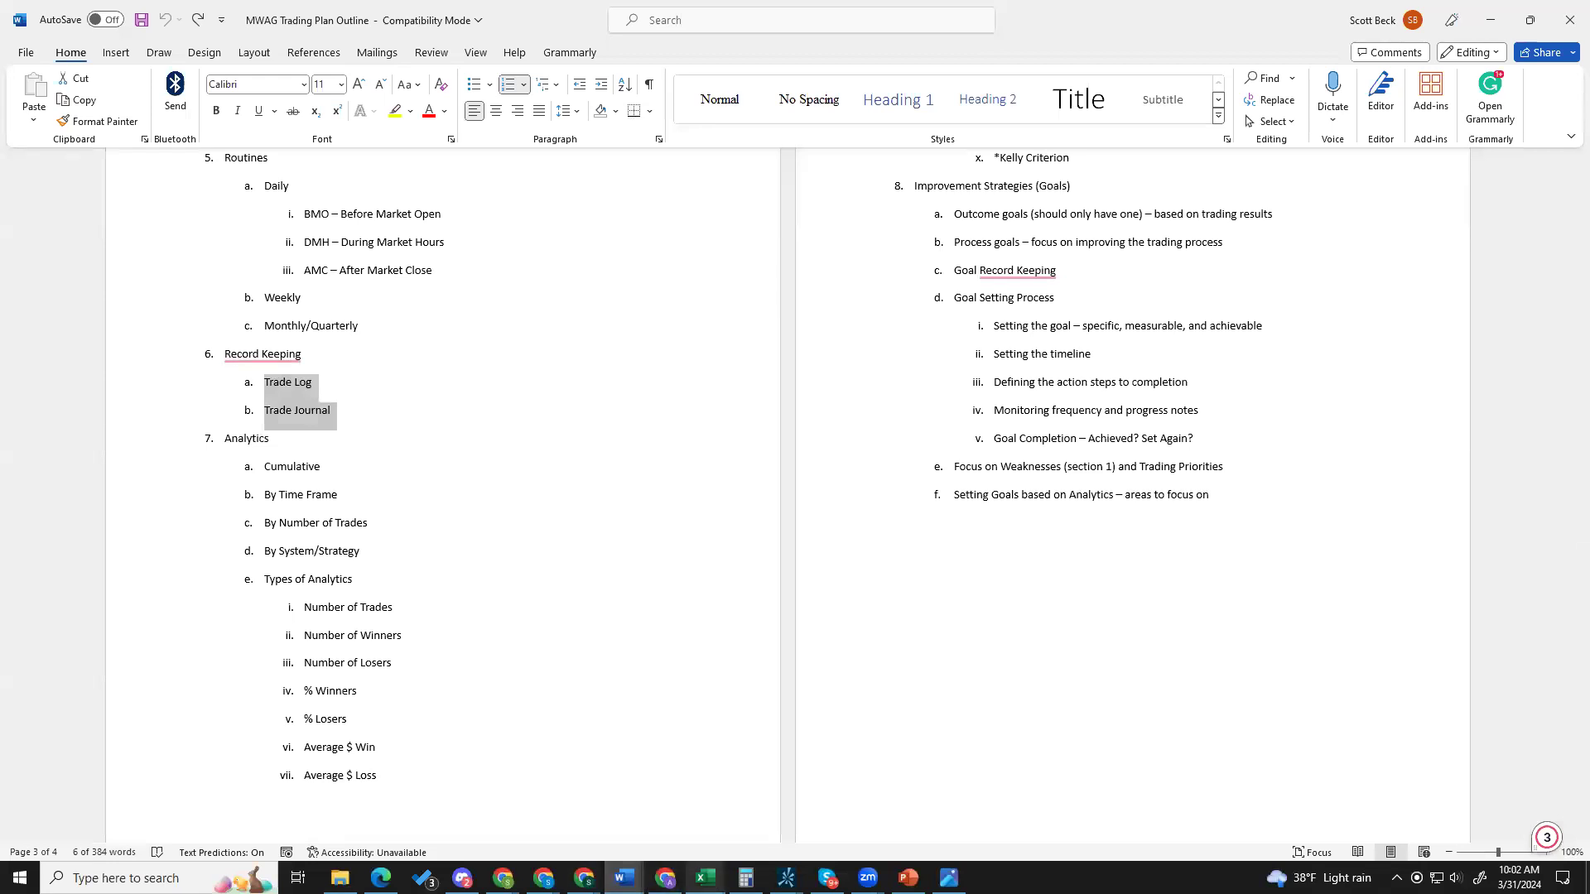
Switch to Excel and bring up the Market Watch Option Log workbook in place of the Market Posture one.
click(705, 878)
click(627, 807)
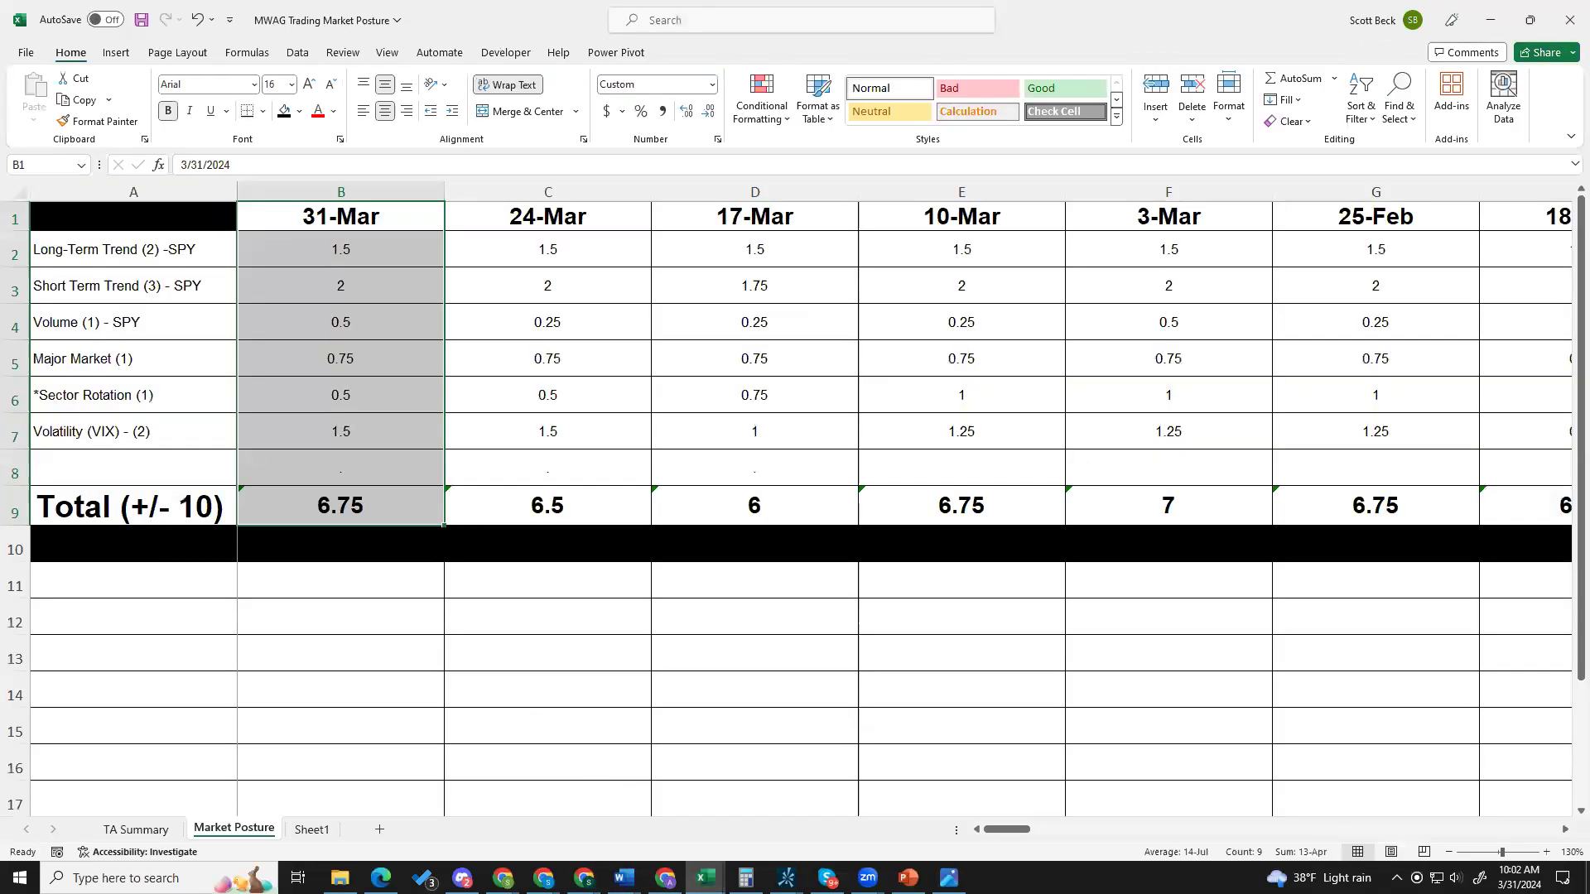
mouse_move(705, 878)
click(947, 812)
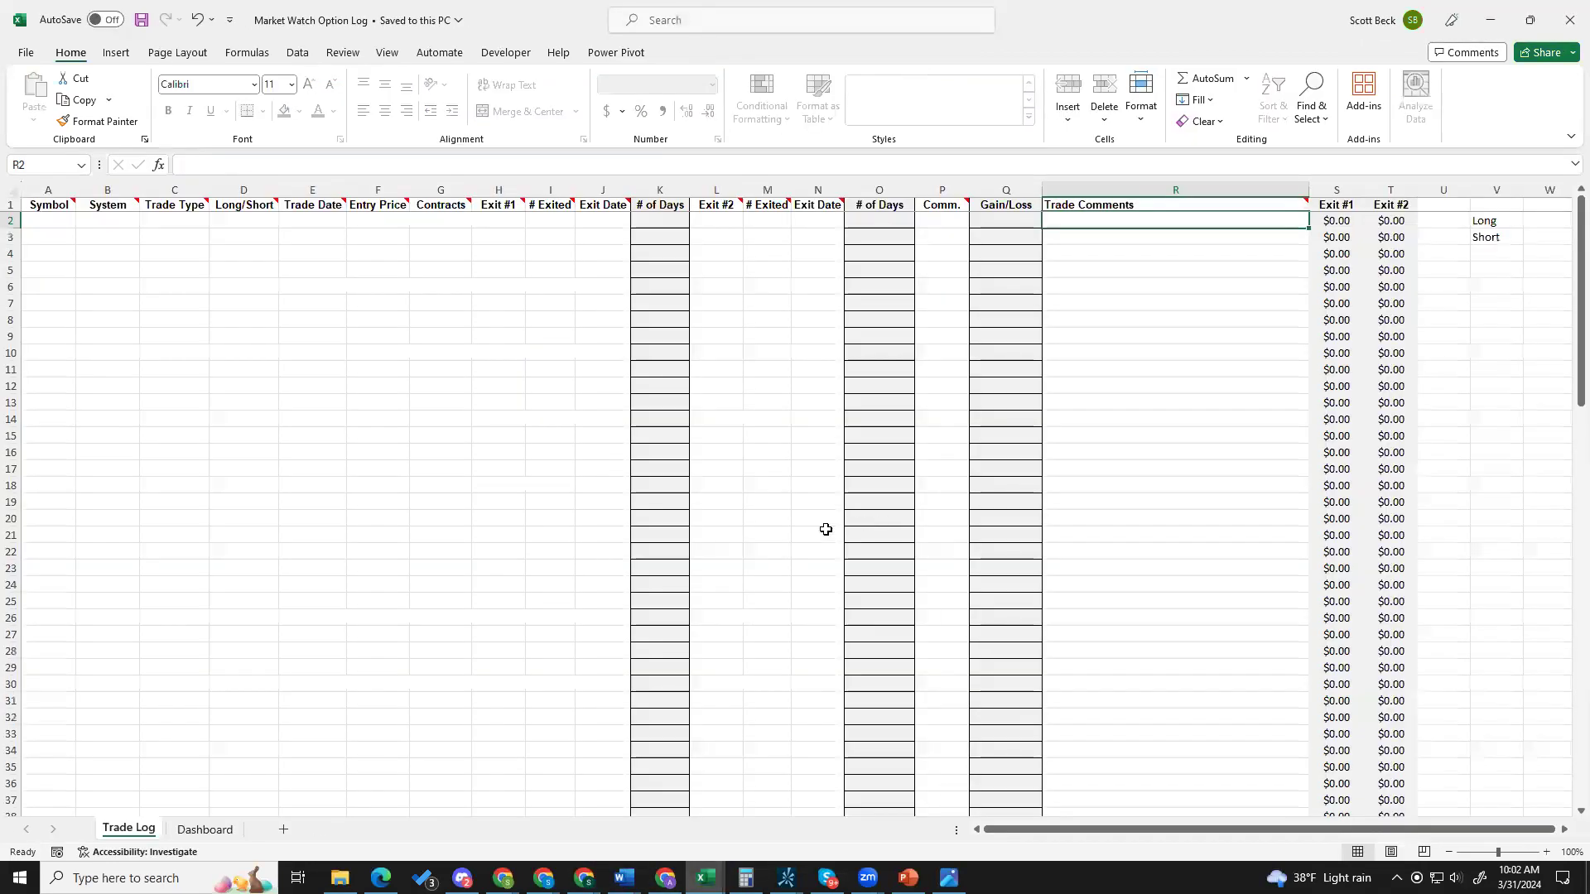